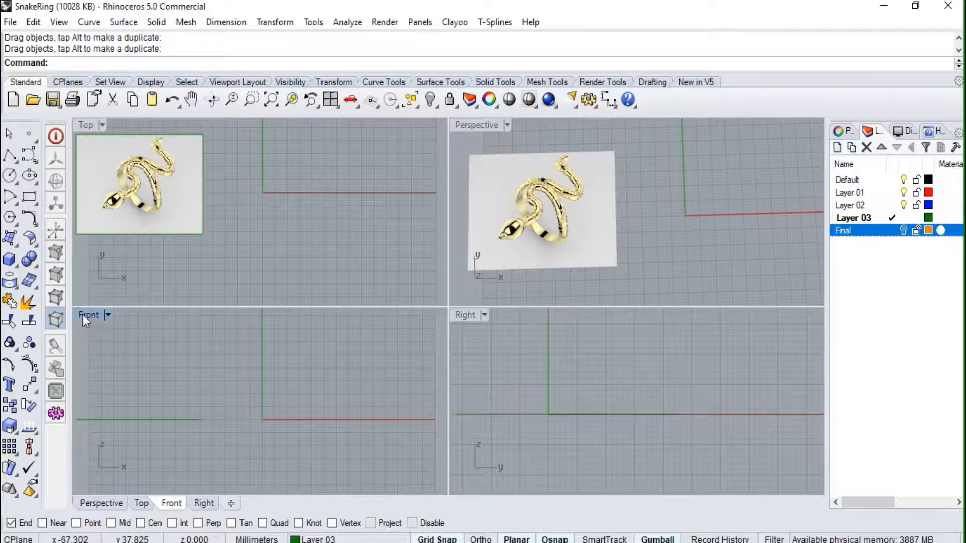
- Draw a 17 mm diameter circle centred on the origin in the Front view
{"action": "double_click", "coordinate": [86, 315]}
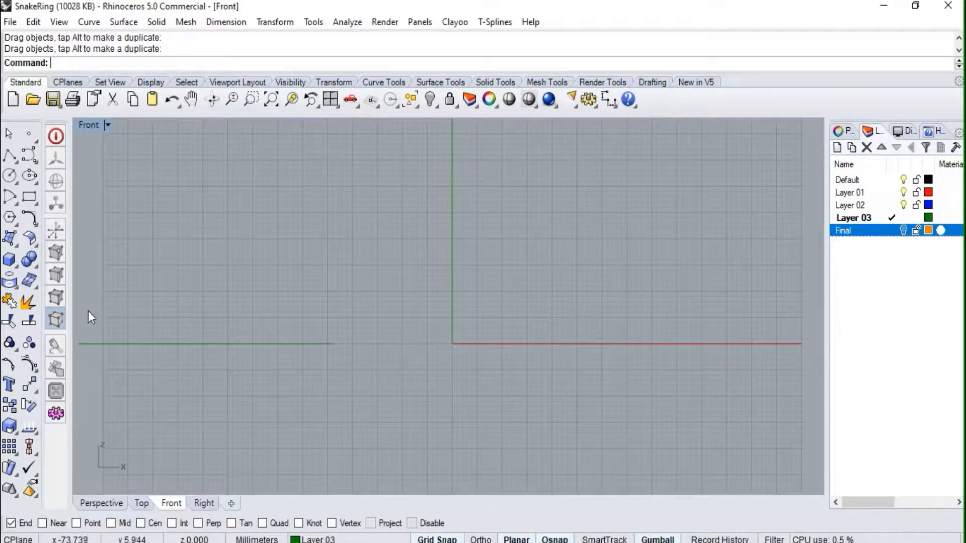
{"action": "left_click", "coordinate": [9, 177]}
{"action": "type", "text": "0"}
{"action": "key", "text": "Return"}
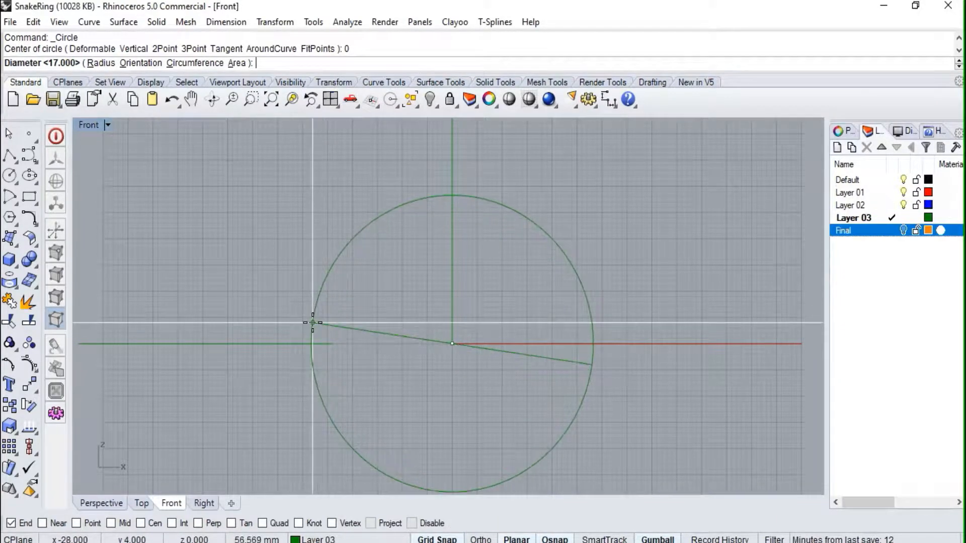
{"action": "key", "text": "Return"}
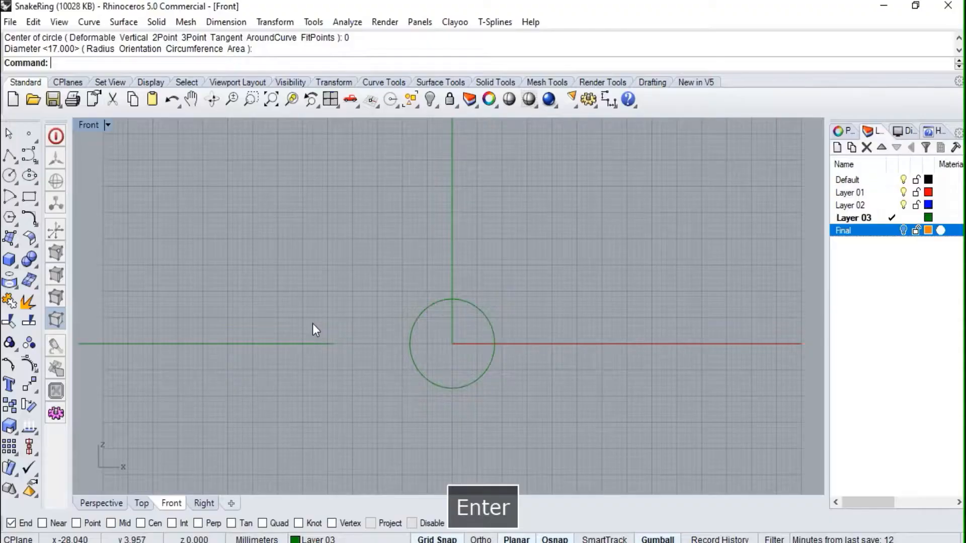
- Switch to a full-size Top view and make Layer 01 the current layer
{"action": "double_click", "coordinate": [88, 126]}
{"action": "double_click", "coordinate": [86, 125]}
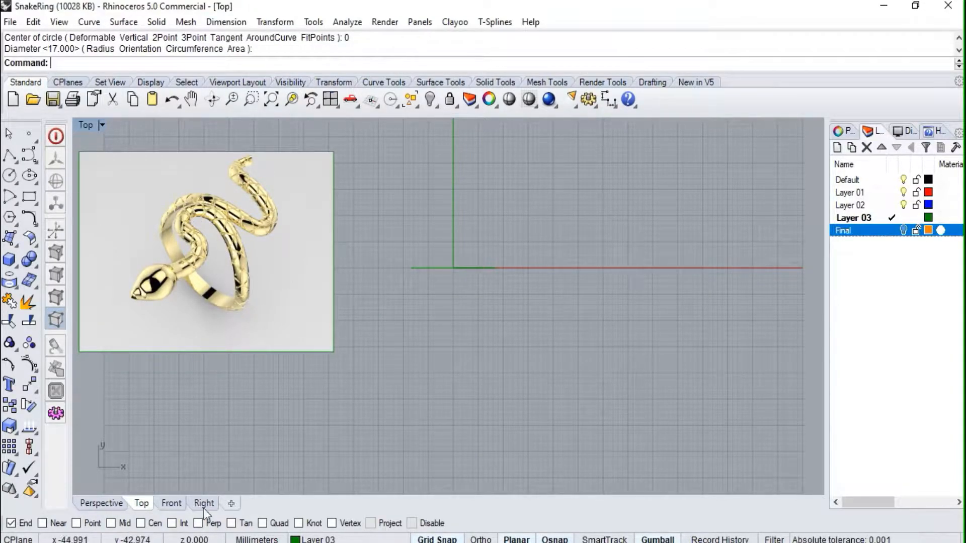
{"action": "left_click", "coordinate": [861, 193]}
{"action": "left_click", "coordinate": [313, 539]}
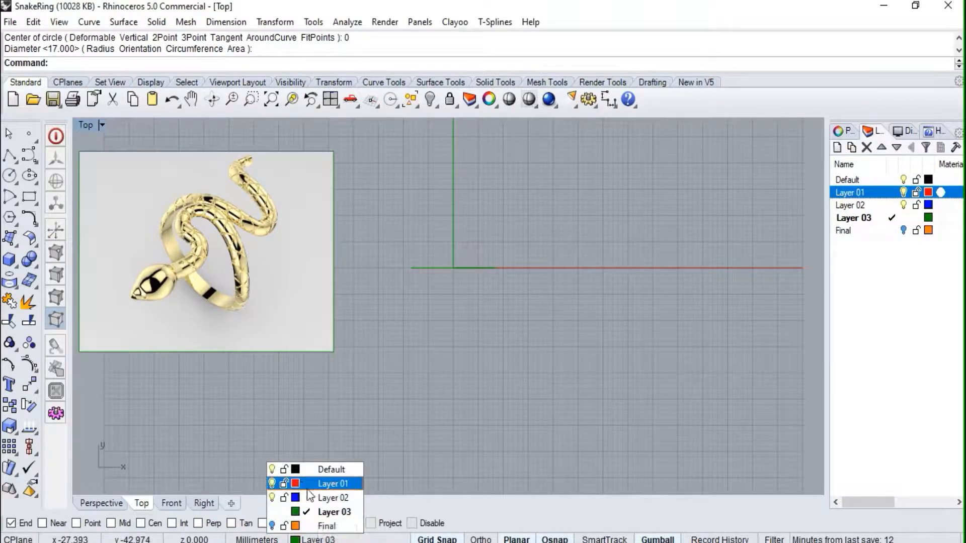
{"action": "left_click", "coordinate": [323, 483]}
- With snapping turned off, draw a degree-3 S-shaped tail curve from the circle's left side to about x 0.9, y 12.4
{"action": "right_click_drag", "start_coordinate": [420, 207], "coordinate": [478, 296]}
{"action": "left_click", "coordinate": [28, 155]}
{"action": "scroll", "coordinate": [391, 292], "scroll_direction": "up", "scroll_amount": 2}
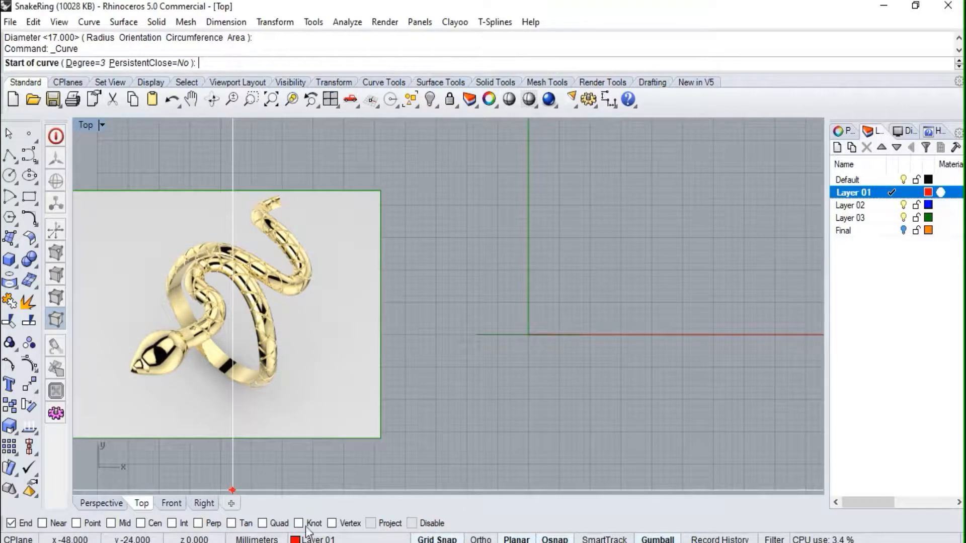
{"action": "left_click", "coordinate": [11, 524]}
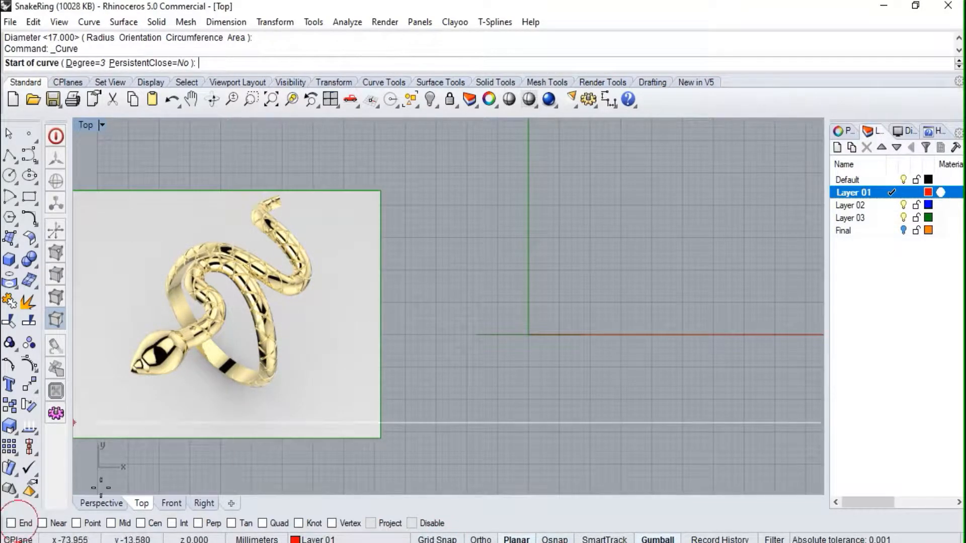
{"action": "left_click", "coordinate": [474, 335]}
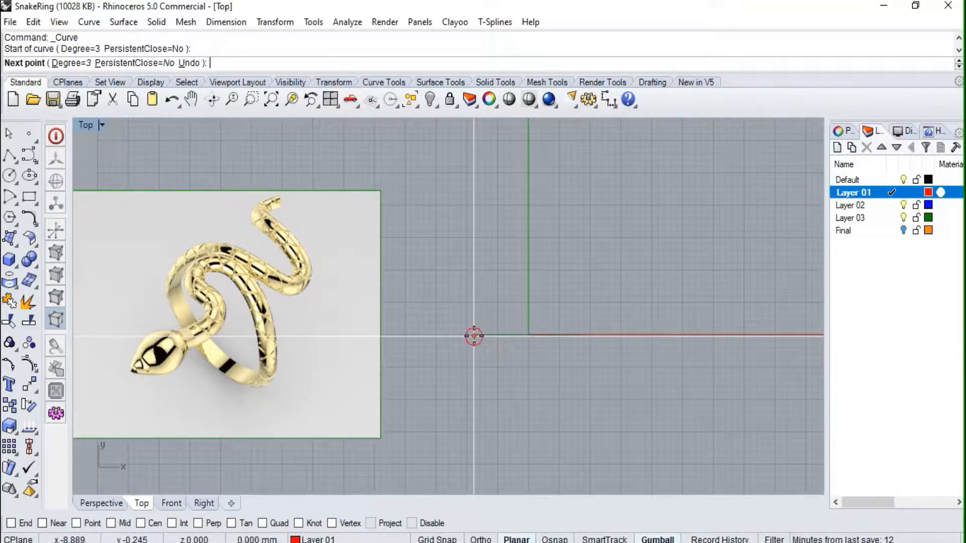
{"action": "left_click", "coordinate": [483, 312]}
{"action": "left_click", "coordinate": [520, 314]}
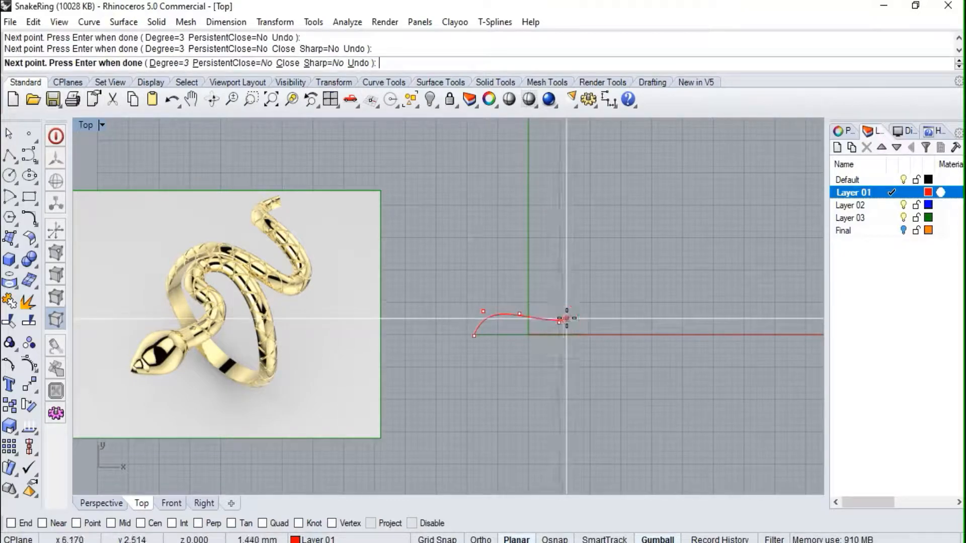
{"action": "left_click", "coordinate": [559, 323]}
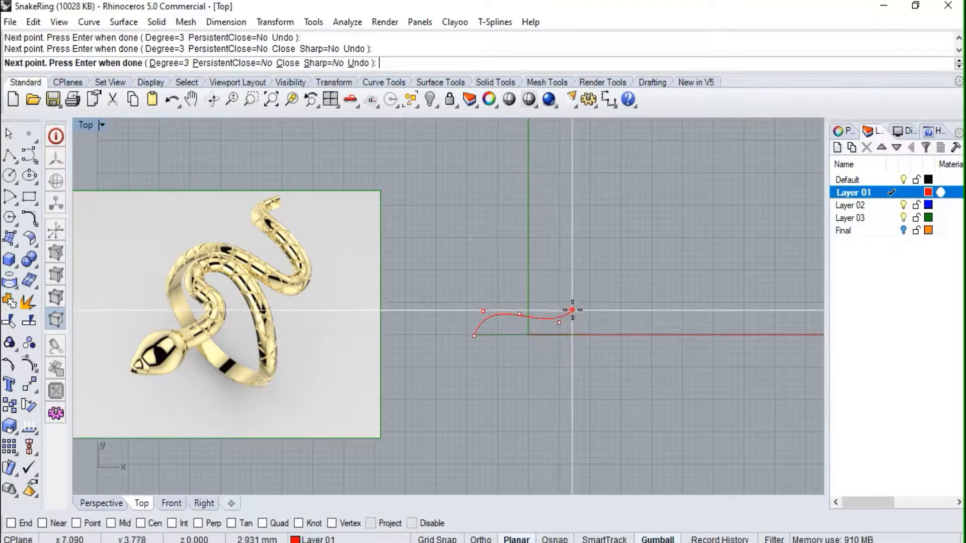
{"action": "left_click", "coordinate": [572, 310]}
{"action": "left_click", "coordinate": [571, 283]}
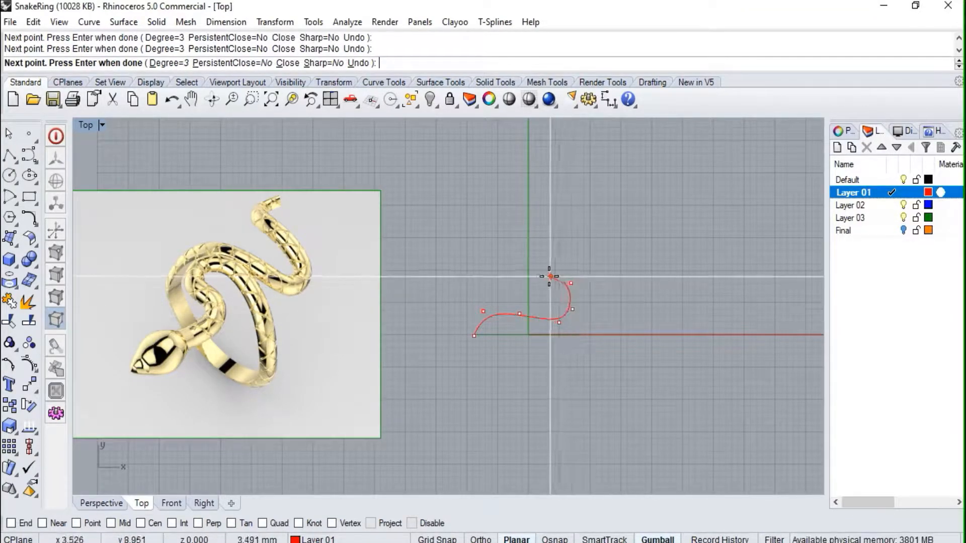
{"action": "left_click", "coordinate": [546, 278]}
{"action": "left_click", "coordinate": [516, 281]}
{"action": "left_click", "coordinate": [514, 268]}
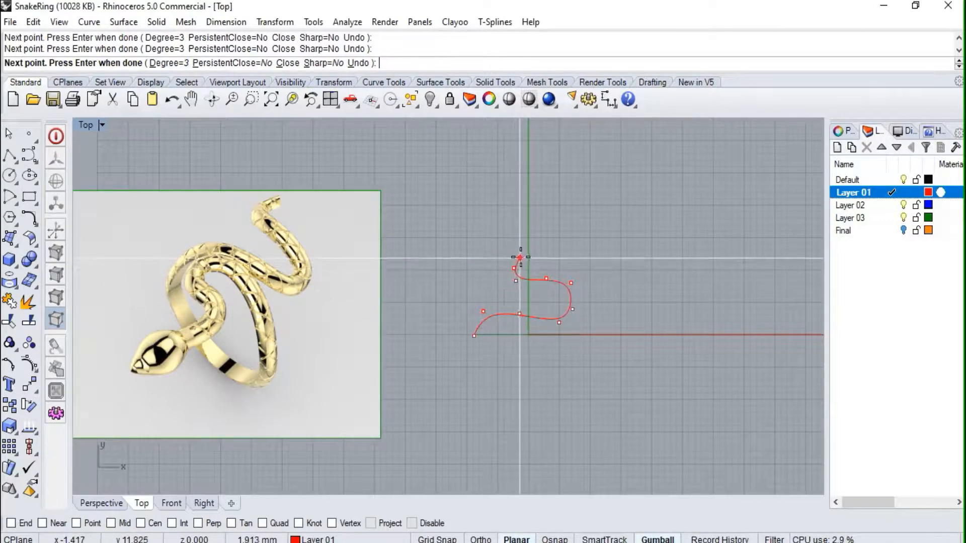
{"action": "left_click", "coordinate": [520, 257]}
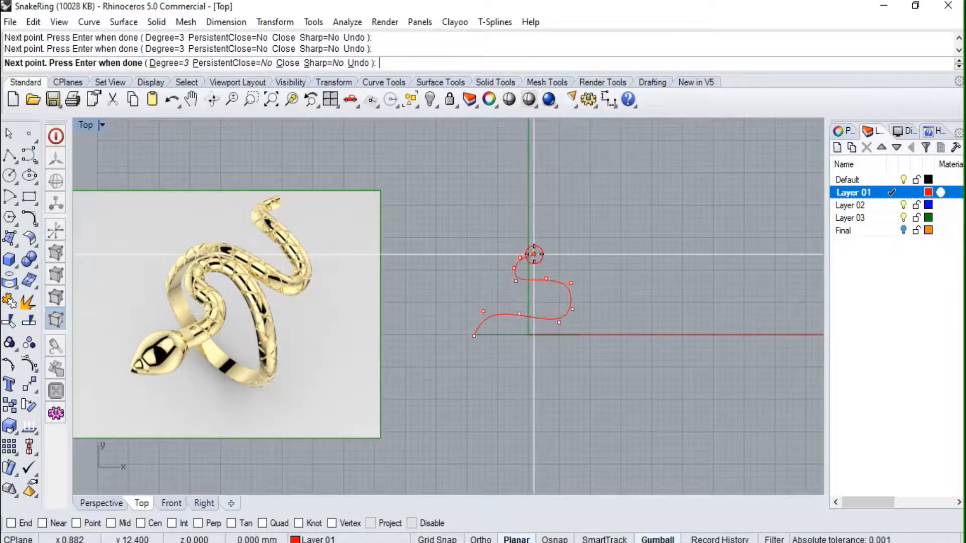
{"action": "key", "text": "Return"}
- Show the tail curve's control points and shift the lower point of its right bend slightly outward
{"action": "scroll", "coordinate": [556, 307], "scroll_direction": "up", "scroll_amount": 4}
{"action": "left_click", "coordinate": [579, 295]}
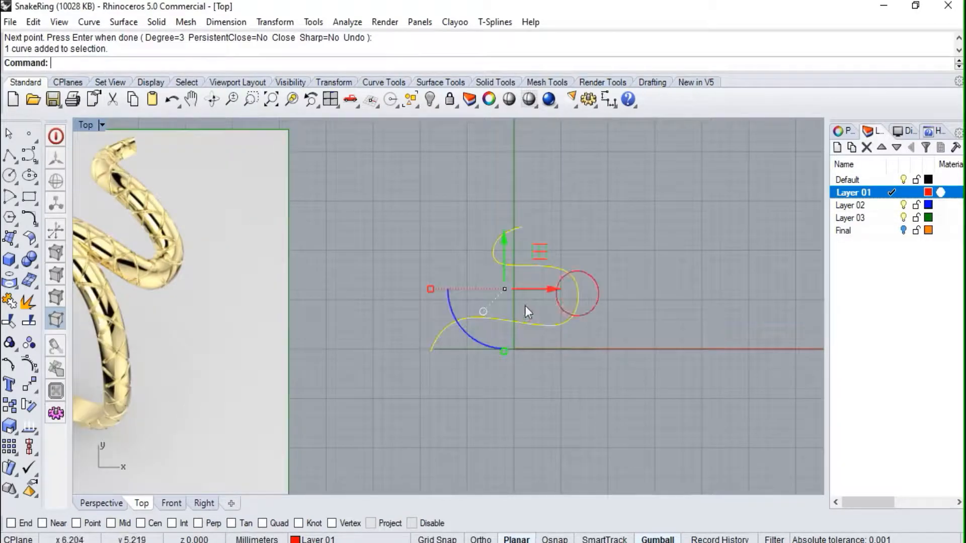
{"action": "left_click", "coordinate": [57, 371]}
{"action": "left_click", "coordinate": [580, 311]}
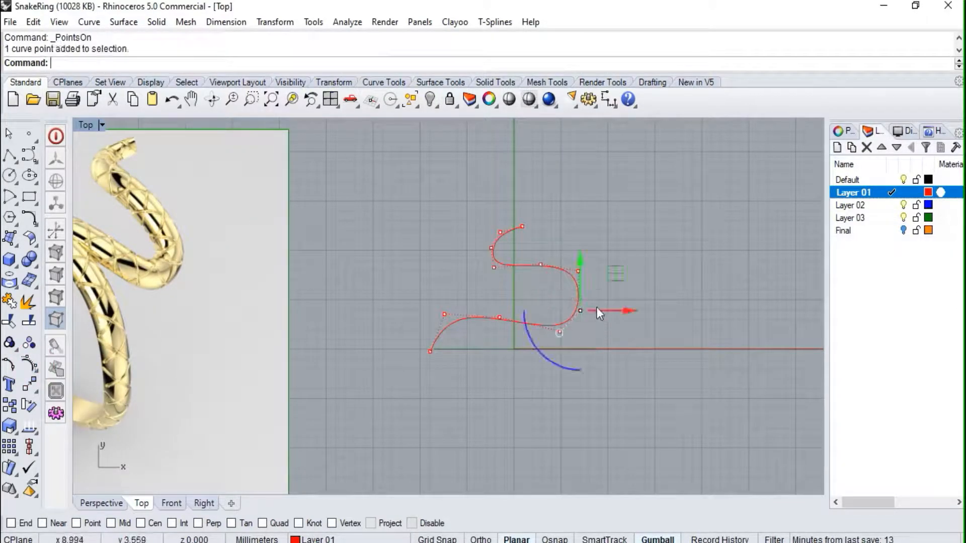
{"action": "scroll", "coordinate": [597, 306], "scroll_direction": "up", "scroll_amount": 3}
{"action": "left_click_drag", "start_coordinate": [609, 277], "coordinate": [622, 278]}
{"action": "left_click", "coordinate": [629, 238]}
{"action": "scroll", "coordinate": [629, 238], "scroll_direction": "down", "scroll_amount": 3}
{"action": "scroll", "coordinate": [629, 237], "scroll_direction": "down", "scroll_amount": 2}
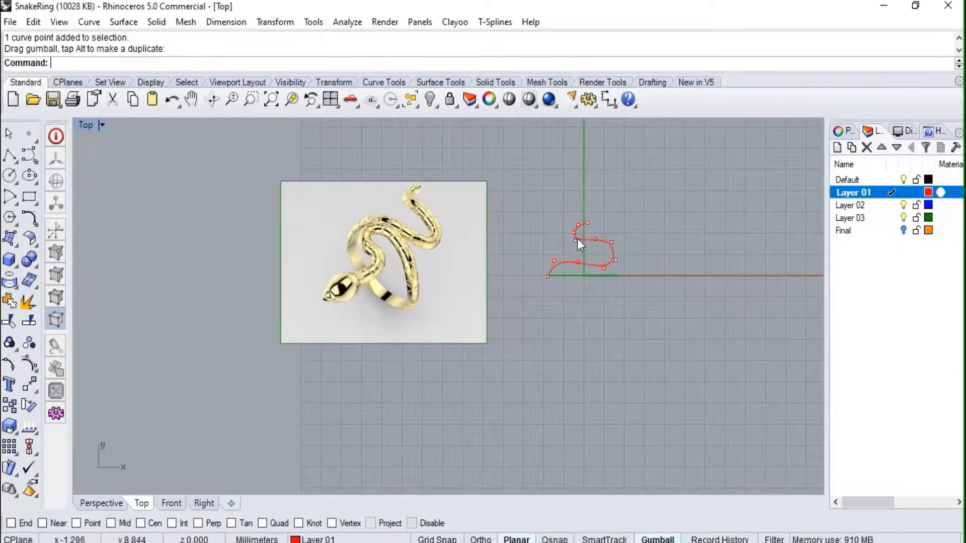
{"action": "scroll", "coordinate": [578, 239], "scroll_direction": "up", "scroll_amount": 2}
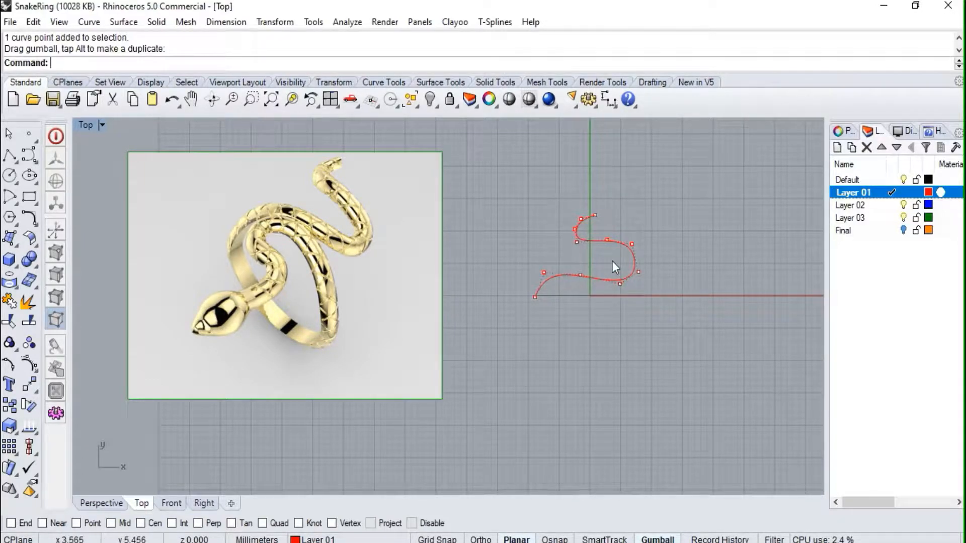
- Draw a second S-shaped curve from the circle's right side to about x 3.0, y -9.7 for the snake's head end
{"action": "left_click", "coordinate": [29, 154]}
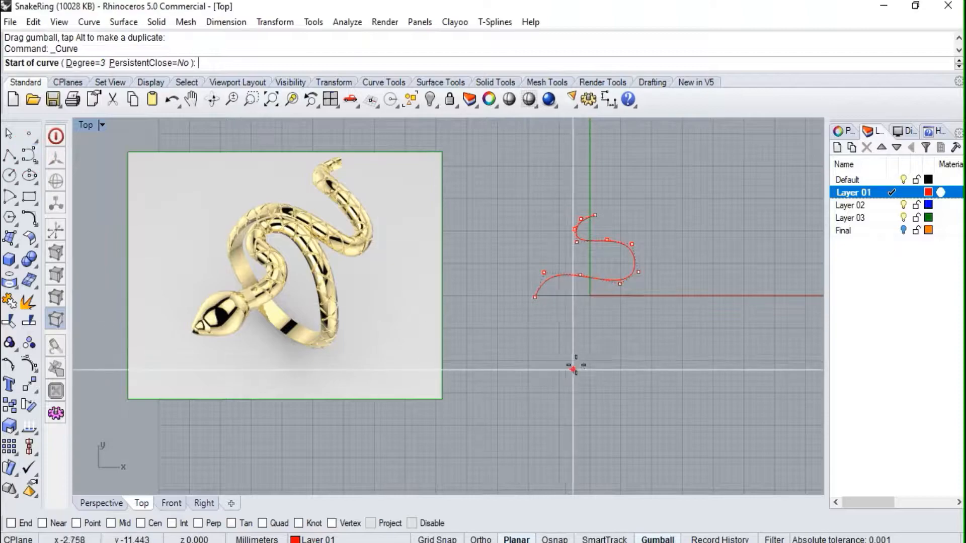
{"action": "left_click", "coordinate": [647, 300]}
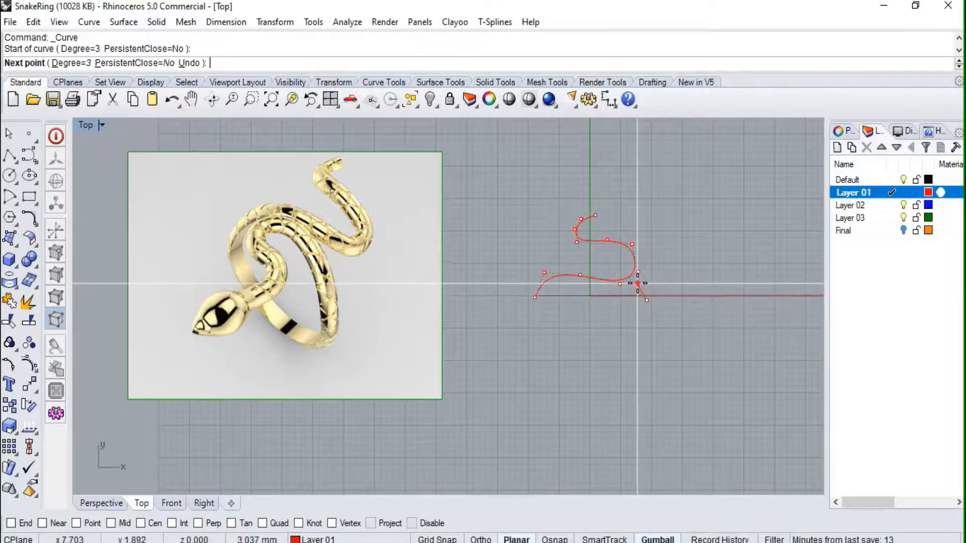
{"action": "left_click", "coordinate": [637, 283]}
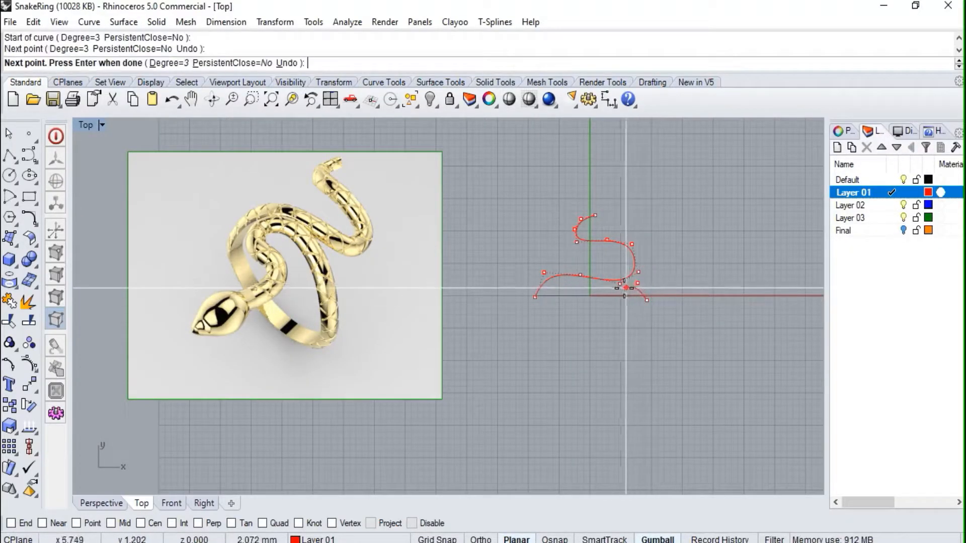
{"action": "left_click", "coordinate": [595, 284]}
{"action": "left_click", "coordinate": [580, 291]}
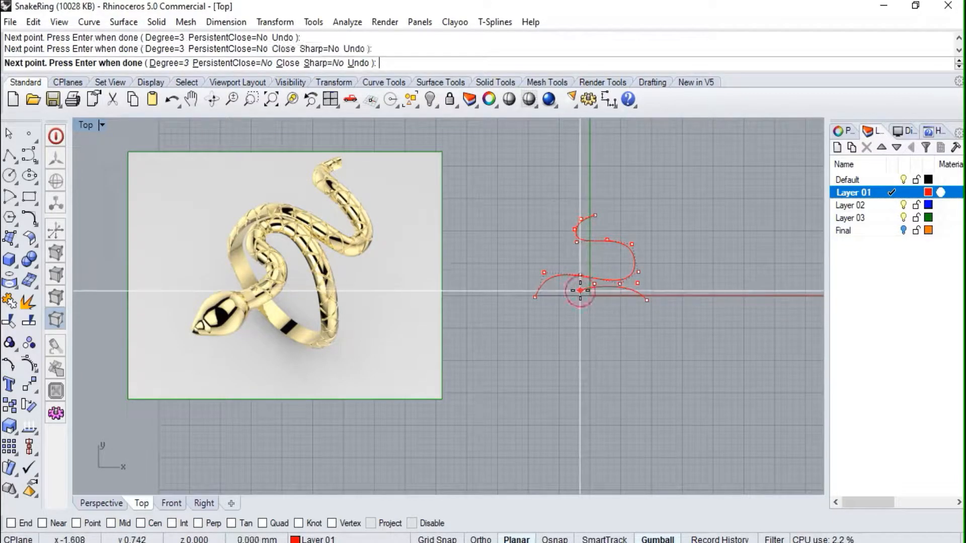
{"action": "left_click", "coordinate": [577, 306]}
{"action": "left_click", "coordinate": [583, 320]}
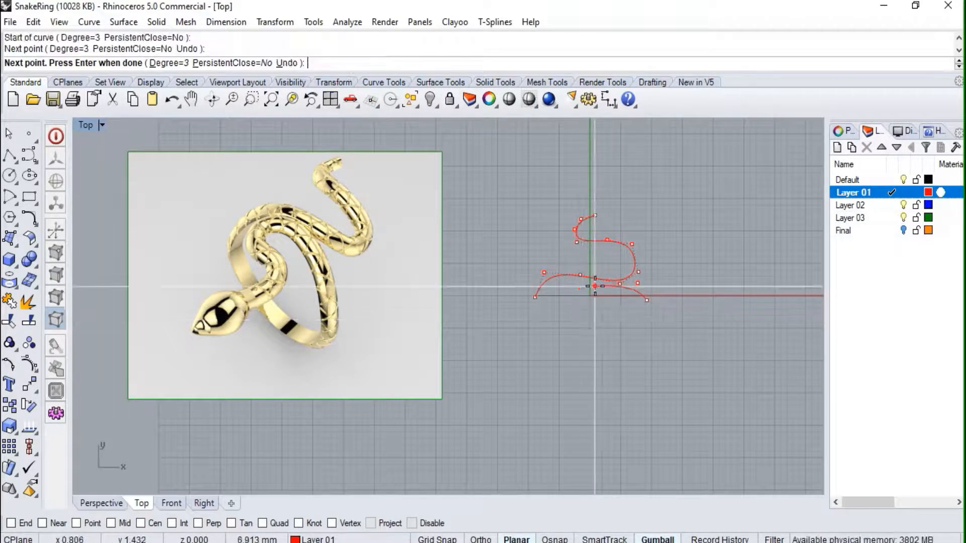
{"action": "left_click", "coordinate": [616, 319]}
{"action": "left_click", "coordinate": [624, 328]}
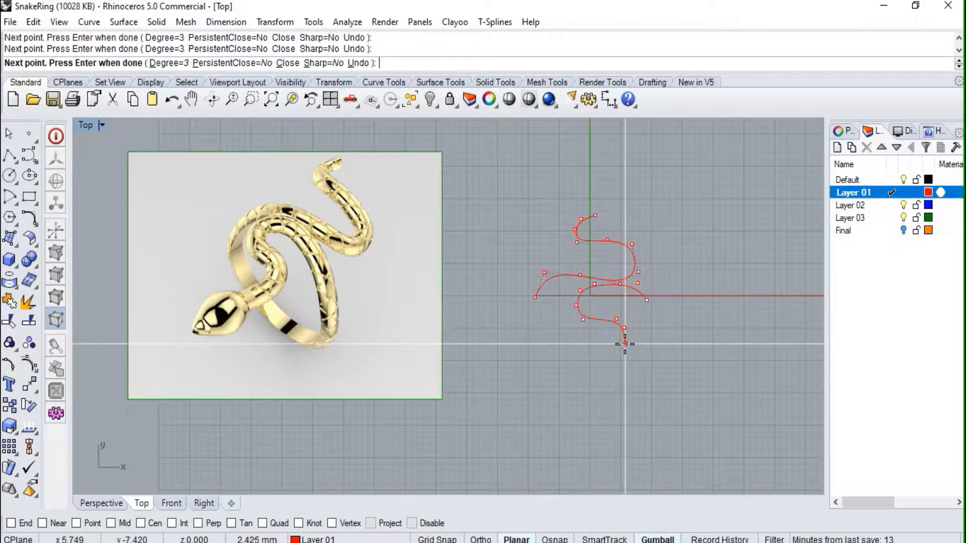
{"action": "left_click", "coordinate": [609, 356]}
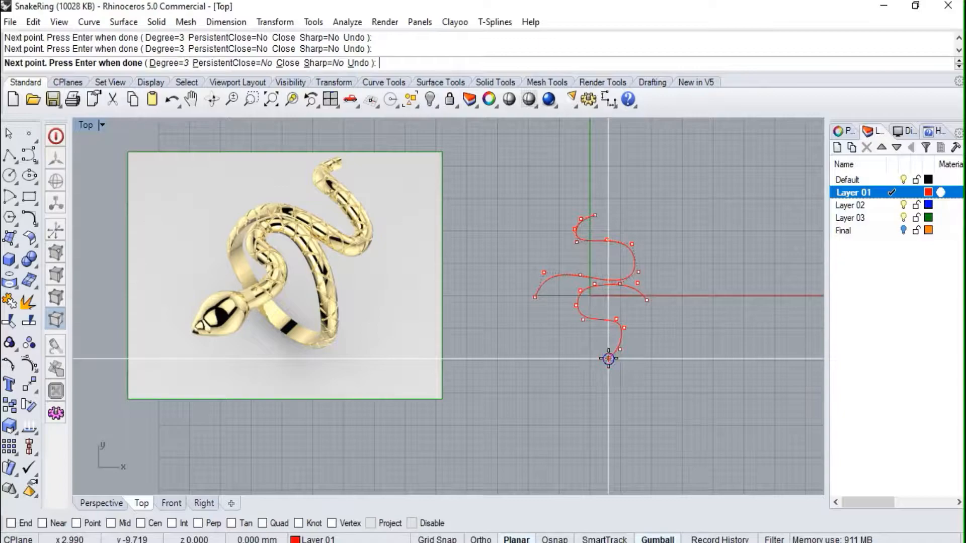
{"action": "key", "text": "Return"}
- Dismiss the ESET antivirus notice about the policy override ending
{"action": "scroll", "coordinate": [596, 308], "scroll_direction": "up", "scroll_amount": 4}
{"action": "scroll", "coordinate": [593, 292], "scroll_direction": "down", "scroll_amount": 4}
{"action": "scroll", "coordinate": [587, 276], "scroll_direction": "up", "scroll_amount": 4}
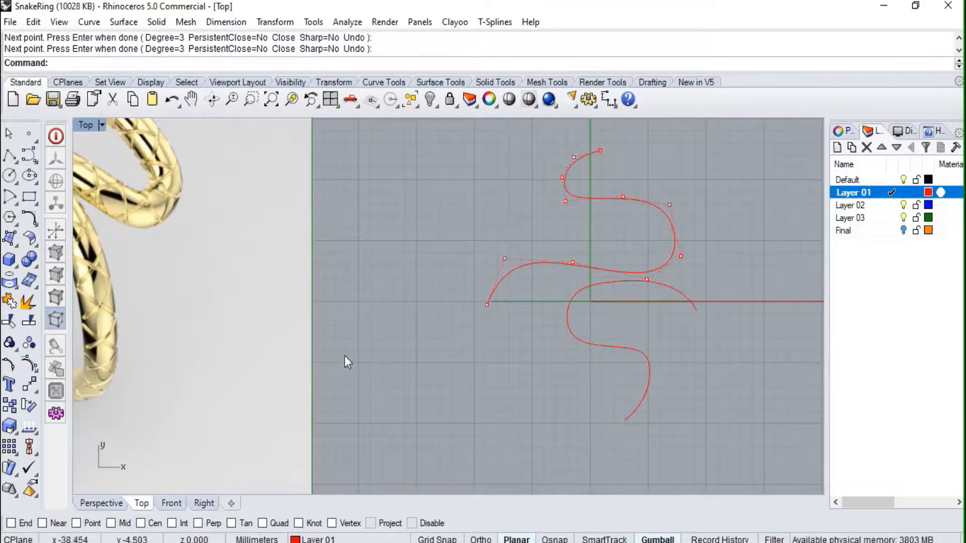
{"action": "scroll", "coordinate": [659, 230], "scroll_direction": "up", "scroll_amount": 4}
{"action": "scroll", "coordinate": [590, 294], "scroll_direction": "down", "scroll_amount": 2}
{"action": "scroll", "coordinate": [482, 300], "scroll_direction": "down", "scroll_amount": 3}
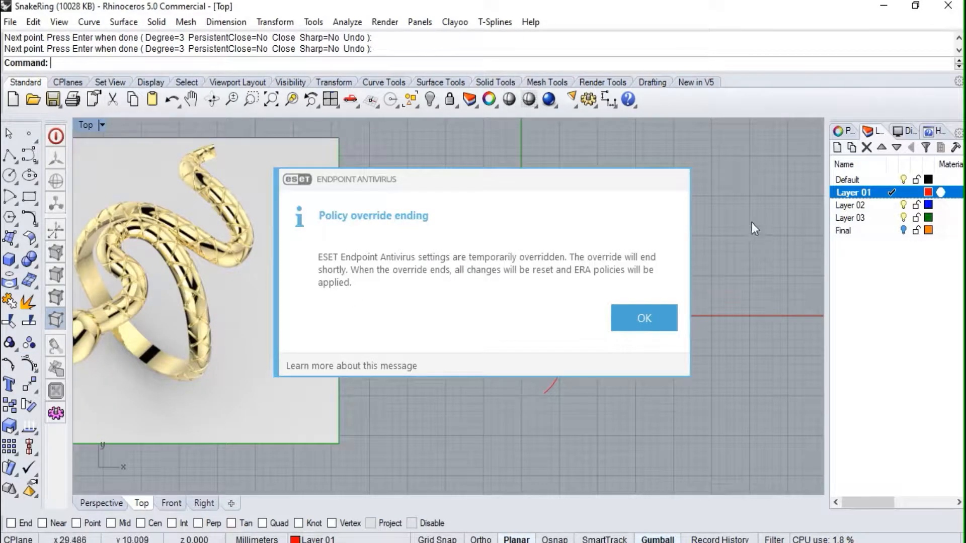
{"action": "left_click", "coordinate": [644, 318]}
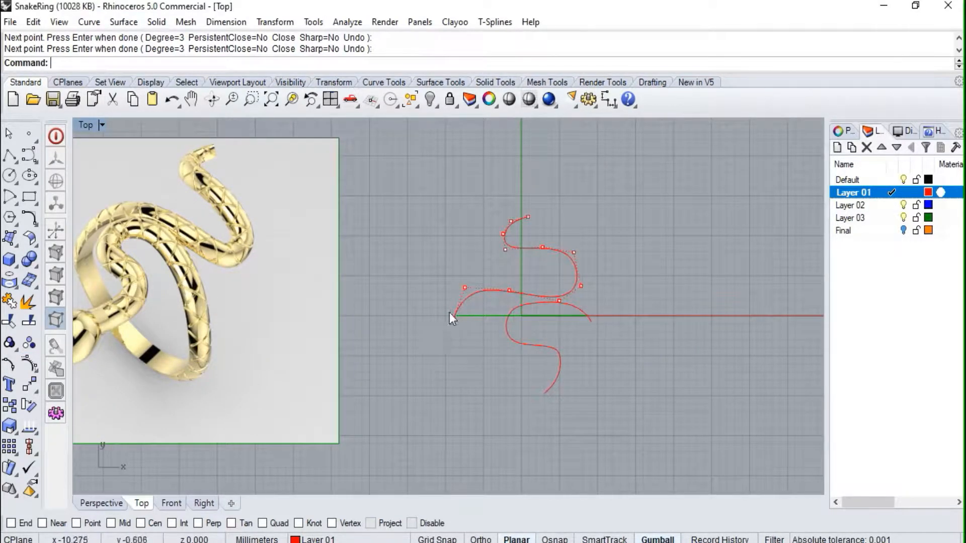
- Move the lower control point of the upper curve's right bend slightly up and outward to round the bend
{"action": "scroll", "coordinate": [541, 273], "scroll_direction": "up", "scroll_amount": 2}
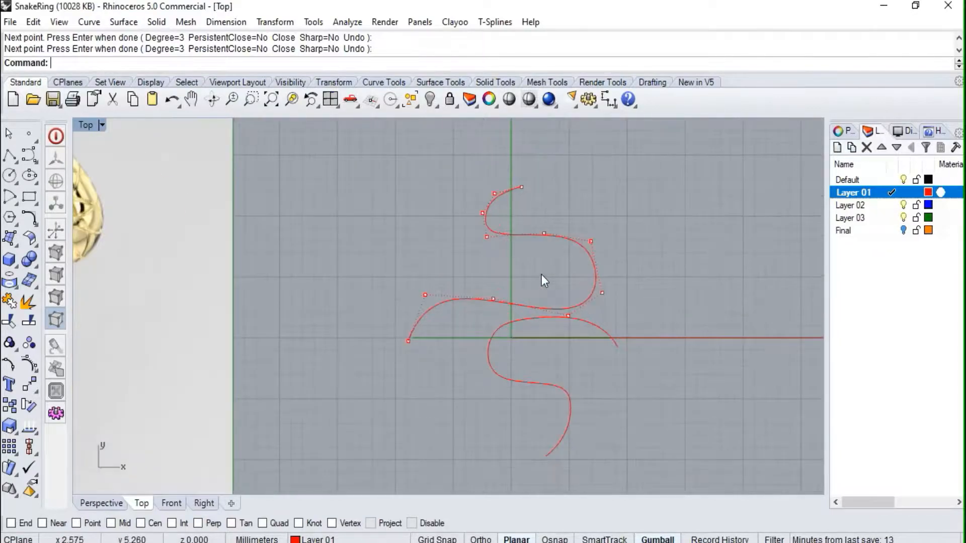
{"action": "left_click", "coordinate": [502, 328]}
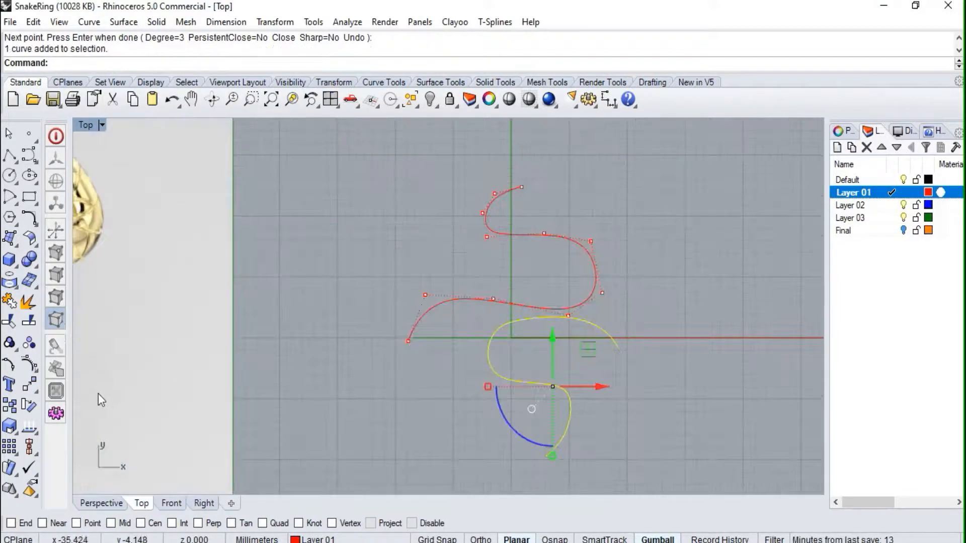
{"action": "scroll", "coordinate": [529, 329], "scroll_direction": "up", "scroll_amount": 2}
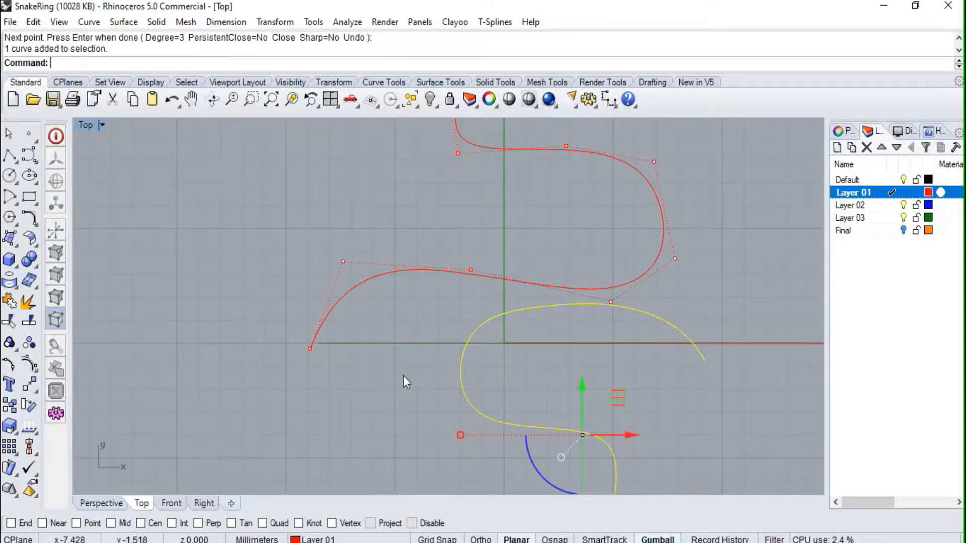
{"action": "left_click", "coordinate": [676, 258]}
{"action": "left_click_drag", "start_coordinate": [717, 219], "coordinate": [775, 196]}
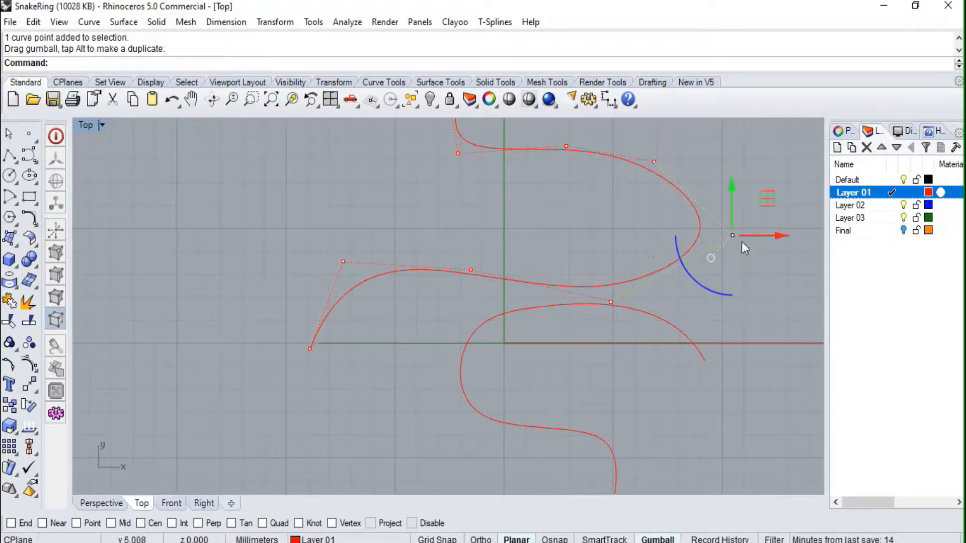
{"action": "left_click_drag", "start_coordinate": [772, 197], "coordinate": [722, 204]}
- Show the lower curve's control points and adjust those around its left bend to smooth the arc
{"action": "left_click", "coordinate": [488, 320]}
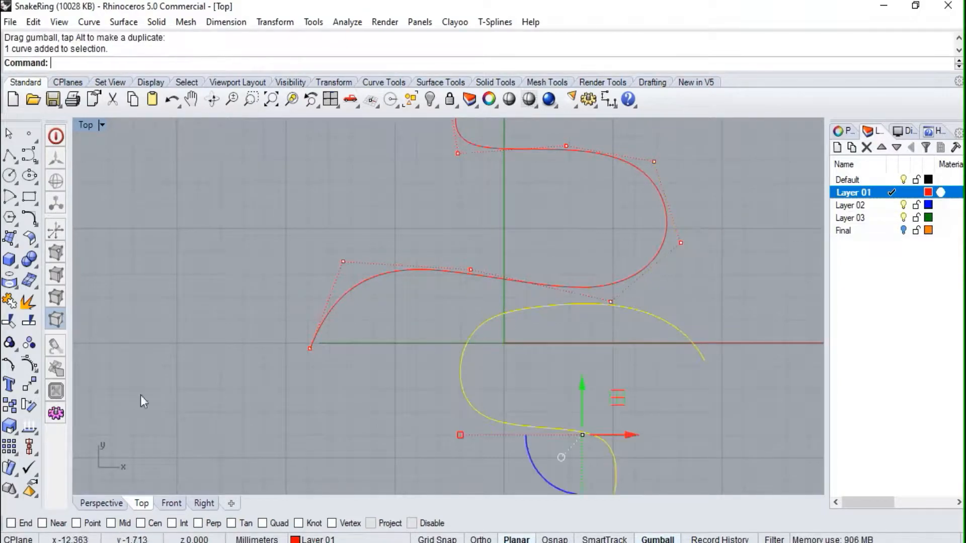
{"action": "left_click", "coordinate": [29, 365]}
{"action": "left_click_drag", "start_coordinate": [441, 302], "coordinate": [481, 443]}
{"action": "mouse_move", "coordinate": [512, 377]}
{"action": "left_mouse_down"}
{"action": "mouse_move", "coordinate": [530, 379]}
{"action": "mouse_move", "coordinate": [521, 375]}
{"action": "left_mouse_up"}
{"action": "left_click", "coordinate": [559, 370]}
{"action": "left_click", "coordinate": [518, 302]}
{"action": "left_click_drag", "start_coordinate": [519, 303], "coordinate": [518, 295]}
{"action": "left_click", "coordinate": [457, 316]}
{"action": "left_click_drag", "start_coordinate": [484, 336], "coordinate": [484, 336]}
{"action": "left_click_drag", "start_coordinate": [509, 293], "coordinate": [511, 291]}
- Raise the upper curve's control point just left of the vertical axis and pull the lower right-bend point inward and down
{"action": "left_click_drag", "start_coordinate": [455, 249], "coordinate": [481, 277]}
{"action": "left_click_drag", "start_coordinate": [505, 233], "coordinate": [520, 215]}
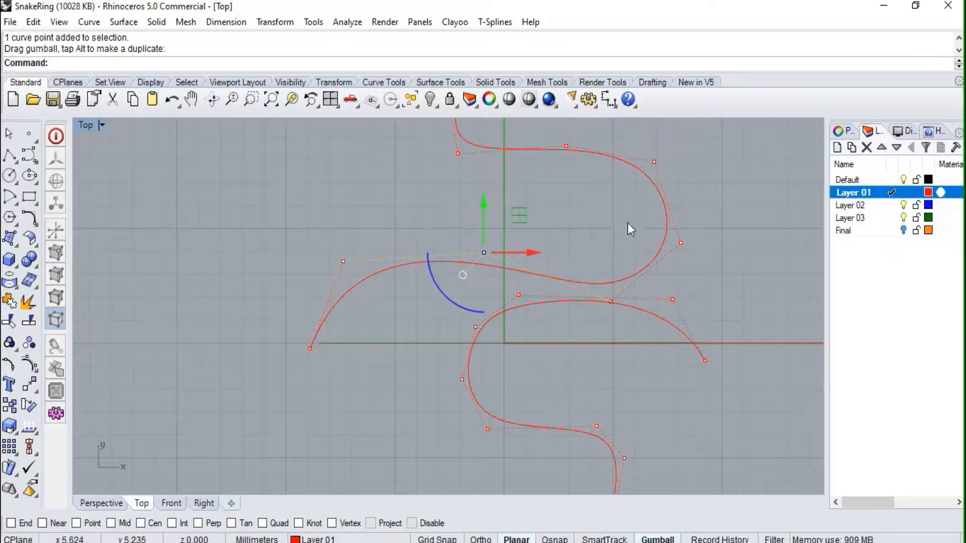
{"action": "left_click_drag", "start_coordinate": [666, 229], "coordinate": [704, 256]}
{"action": "left_click_drag", "start_coordinate": [720, 206], "coordinate": [695, 220]}
- Move the upper curve's left end point slightly downward
{"action": "scroll", "coordinate": [692, 221], "scroll_direction": "down", "scroll_amount": 3}
{"action": "left_click", "coordinate": [655, 352]}
{"action": "scroll", "coordinate": [433, 280], "scroll_direction": "up", "scroll_amount": 4}
{"action": "left_click_drag", "start_coordinate": [410, 304], "coordinate": [462, 347]}
{"action": "left_click_drag", "start_coordinate": [478, 282], "coordinate": [475, 287]}
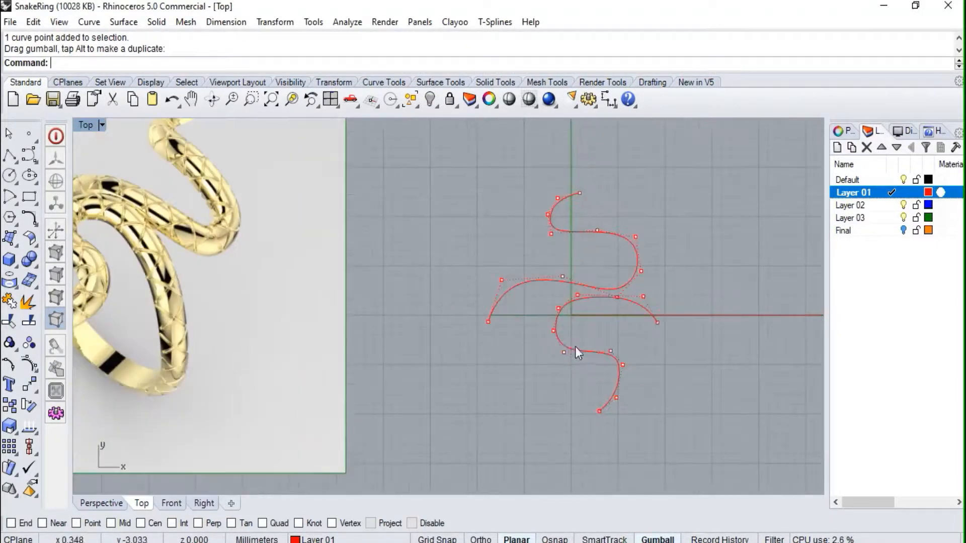
{"action": "scroll", "coordinate": [571, 345], "scroll_direction": "up", "scroll_amount": 2}
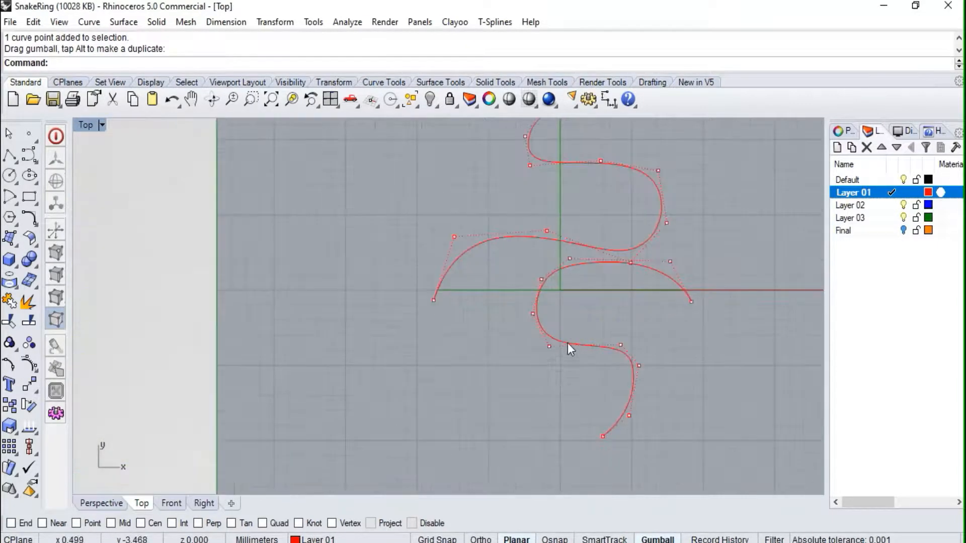
- Shift the five control points of the lower curve's bottom tail slightly to the left together
{"action": "left_click_drag", "start_coordinate": [510, 327], "coordinate": [665, 452]}
{"action": "left_click_drag", "start_coordinate": [653, 389], "coordinate": [631, 396]}
{"action": "key", "text": "Escape"}
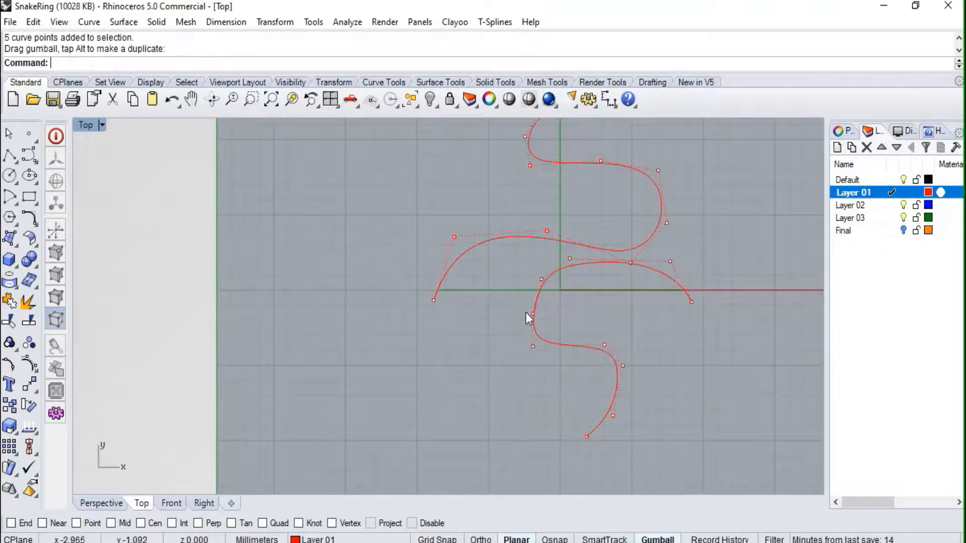
- Move the lower curve's left-bend control point outward and up, and raise the point just above it slightly
{"action": "left_click", "coordinate": [533, 314]}
{"action": "left_click_drag", "start_coordinate": [565, 279], "coordinate": [578, 242]}
{"action": "left_click", "coordinate": [530, 254]}
{"action": "left_click", "coordinate": [541, 279]}
{"action": "key", "text": "Escape"}
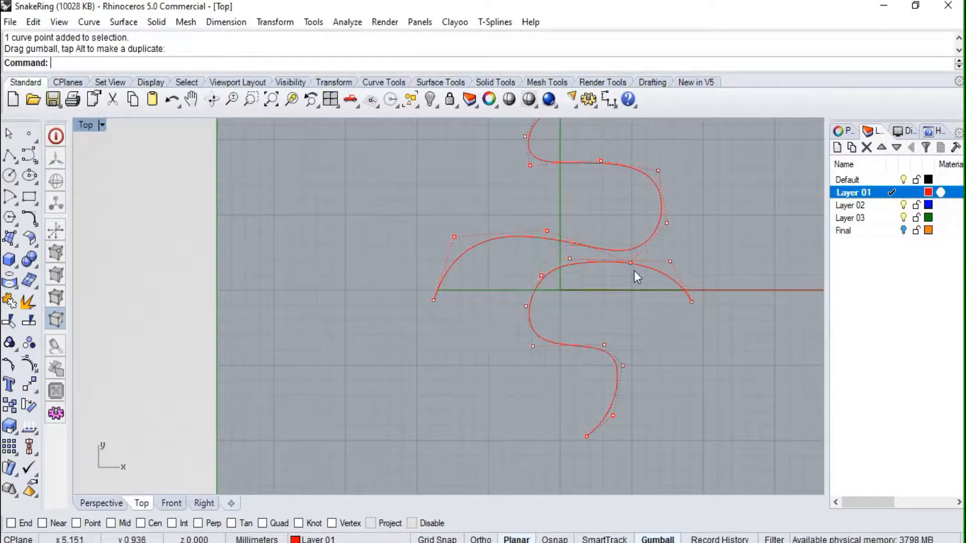
- Raise the control points on both sides of the lower curve's crest, nudging each slightly inward
{"action": "scroll", "coordinate": [630, 260], "scroll_direction": "up", "scroll_amount": 2}
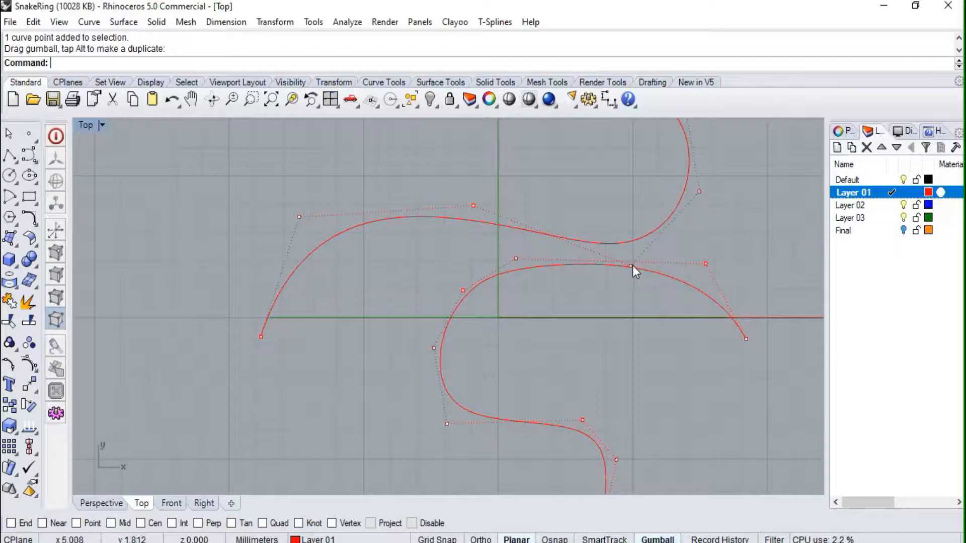
{"action": "left_click", "coordinate": [706, 264]}
{"action": "left_click_drag", "start_coordinate": [736, 226], "coordinate": [733, 215]}
{"action": "left_click_drag", "start_coordinate": [519, 258], "coordinate": [528, 246]}
{"action": "left_click", "coordinate": [618, 400]}
- Raise the upper curve's three control points around its dip and lower right bend, moving them together
{"action": "scroll", "coordinate": [618, 381], "scroll_direction": "down", "scroll_amount": 3}
{"action": "scroll", "coordinate": [569, 304], "scroll_direction": "up", "scroll_amount": 4}
{"action": "scroll", "coordinate": [578, 296], "scroll_direction": "down", "scroll_amount": 2}
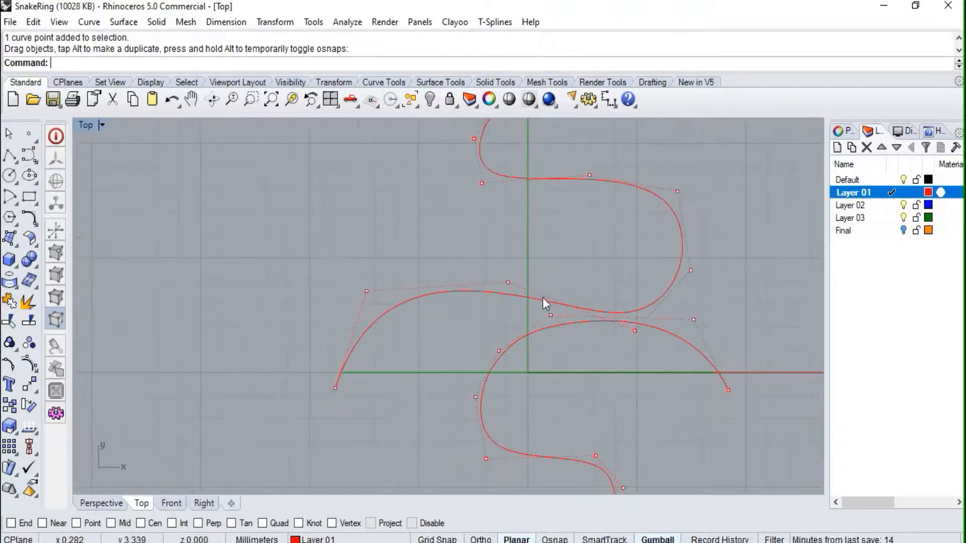
{"action": "left_click_drag", "start_coordinate": [482, 262], "coordinate": [704, 294]}
{"action": "left_click", "coordinate": [635, 331], "text": "shift"}
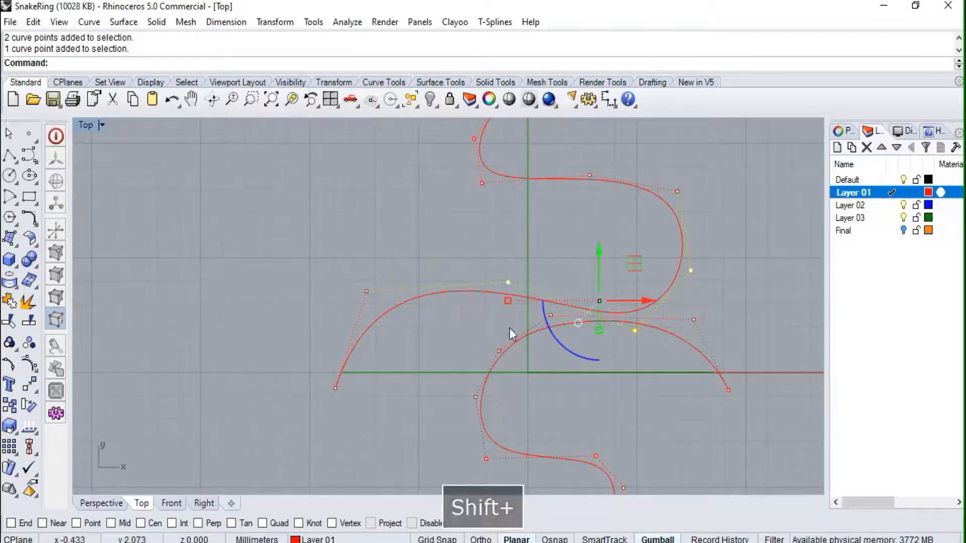
{"action": "left_click_drag", "start_coordinate": [629, 261], "coordinate": [630, 242]}
{"action": "left_click", "coordinate": [421, 337]}
- Move the upper curve's left end point slightly to the right, toward the finger circle's edge
{"action": "scroll", "coordinate": [338, 373], "scroll_direction": "down", "scroll_amount": 3}
{"action": "scroll", "coordinate": [338, 379], "scroll_direction": "up", "scroll_amount": 5}
{"action": "left_click", "coordinate": [434, 393]}
{"action": "left_click_drag", "start_coordinate": [479, 397], "coordinate": [485, 395]}
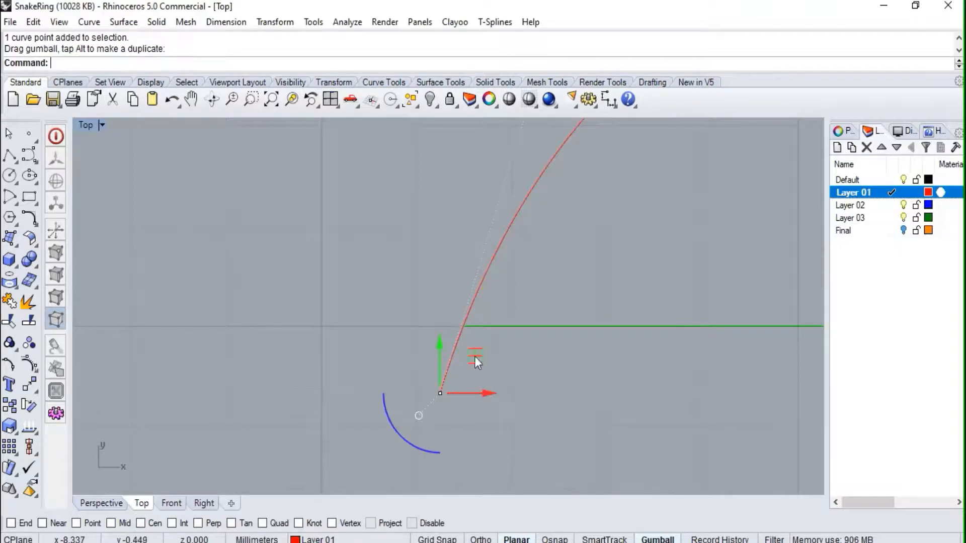
{"action": "left_click", "coordinate": [467, 326]}
{"action": "left_click", "coordinate": [472, 377]}
- Nudge the lower curve's right end point slightly left and turn off the curves' control points
{"action": "scroll", "coordinate": [371, 381], "scroll_direction": "down", "scroll_amount": 20}
{"action": "scroll", "coordinate": [491, 372], "scroll_direction": "up", "scroll_amount": 10}
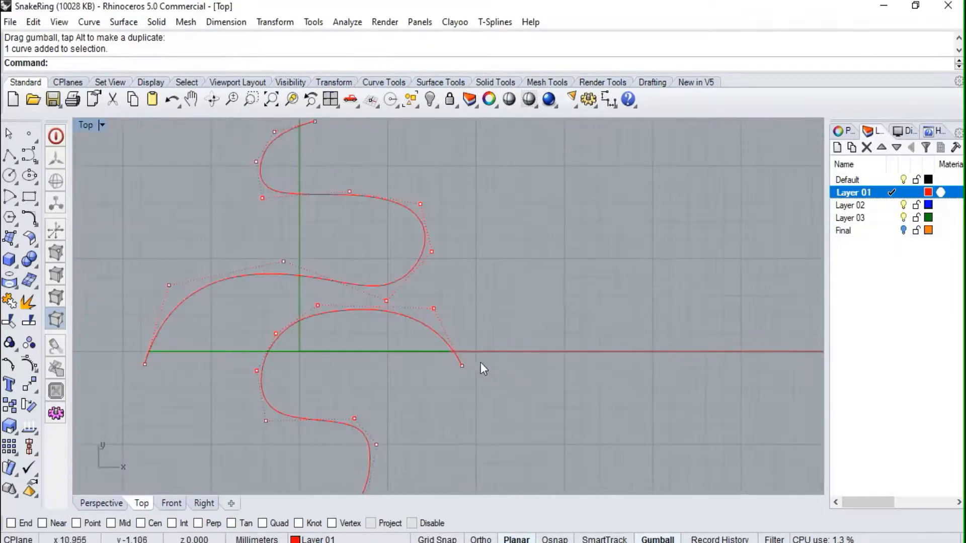
{"action": "scroll", "coordinate": [437, 361], "scroll_direction": "down", "scroll_amount": 2}
{"action": "left_click", "coordinate": [450, 382]}
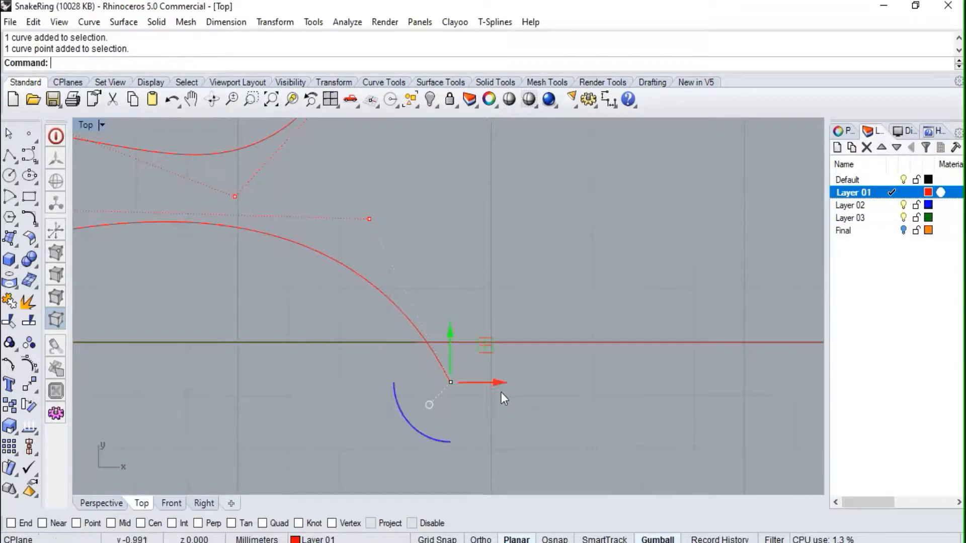
{"action": "left_click_drag", "start_coordinate": [497, 384], "coordinate": [495, 391]}
{"action": "key", "text": "Escape"}
{"action": "scroll", "coordinate": [524, 410], "scroll_direction": "down", "scroll_amount": 12}
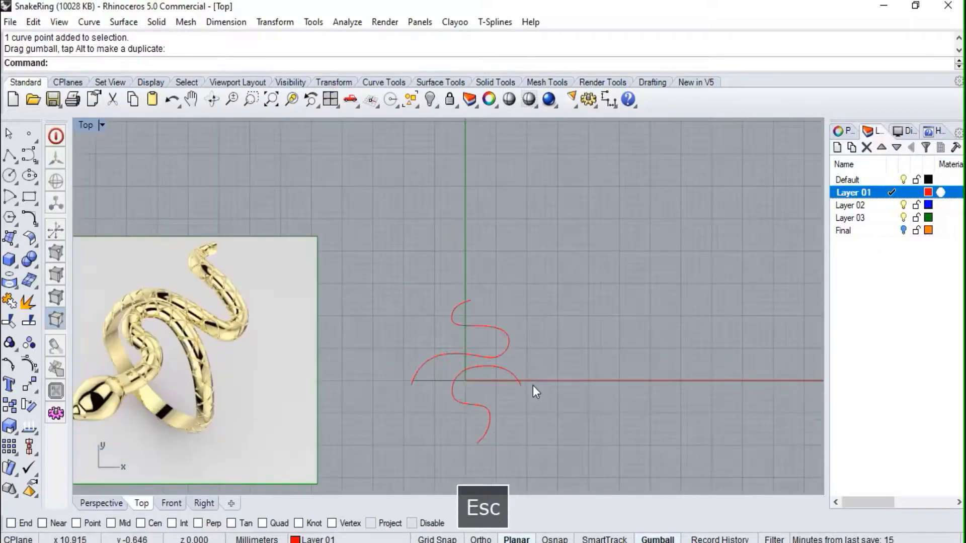
- Create a 3D curve from two views using the upper snake curve and the finger circle
{"action": "double_click", "coordinate": [86, 126]}
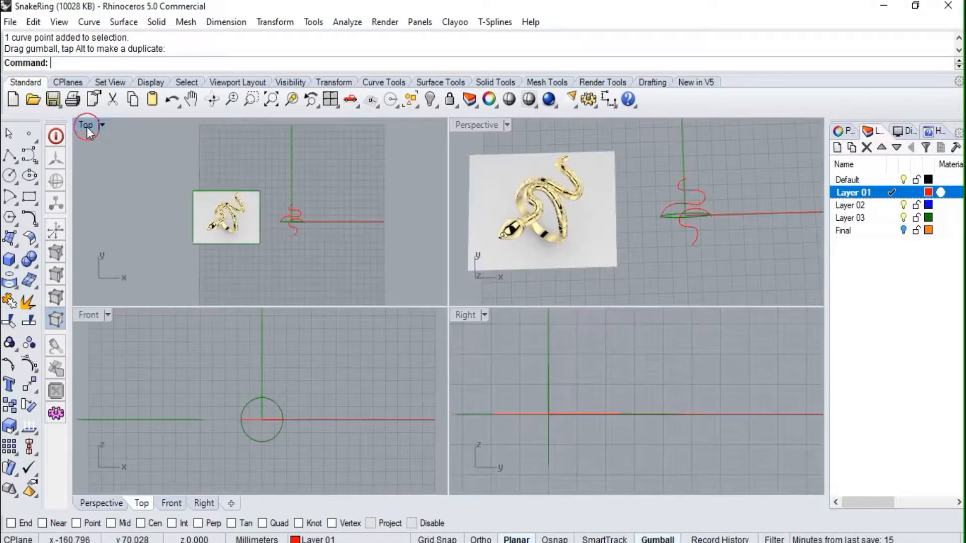
{"action": "double_click", "coordinate": [480, 128]}
{"action": "scroll", "coordinate": [535, 294], "scroll_direction": "up", "scroll_amount": 4}
{"action": "right_click_drag", "start_coordinate": [509, 380], "coordinate": [499, 265]}
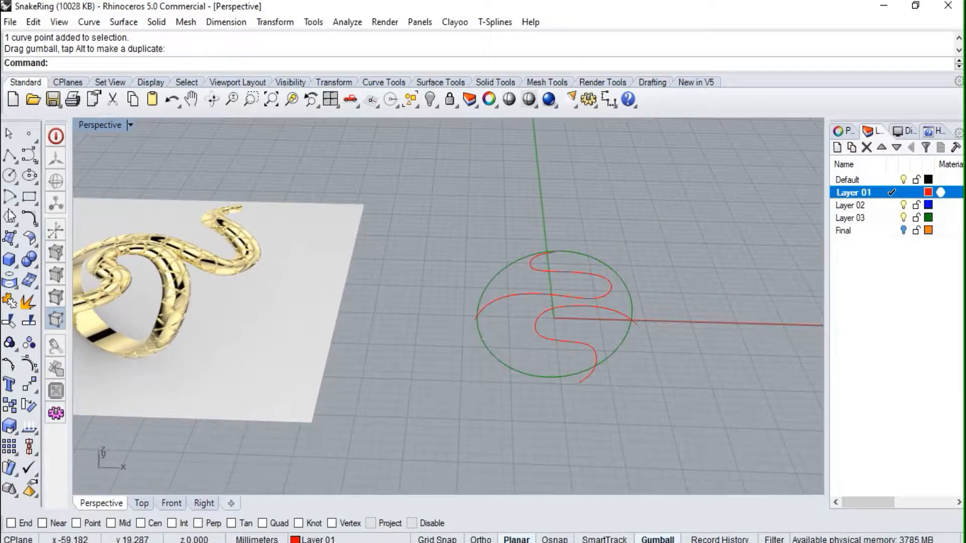
{"action": "left_click", "coordinate": [33, 226]}
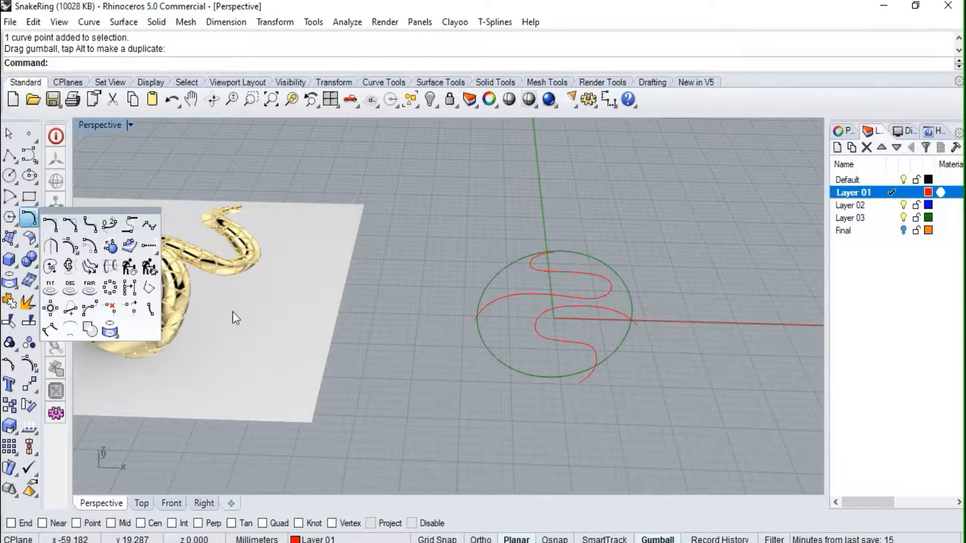
{"action": "left_click", "coordinate": [69, 267]}
{"action": "right_click_drag", "start_coordinate": [559, 274], "coordinate": [550, 216]}
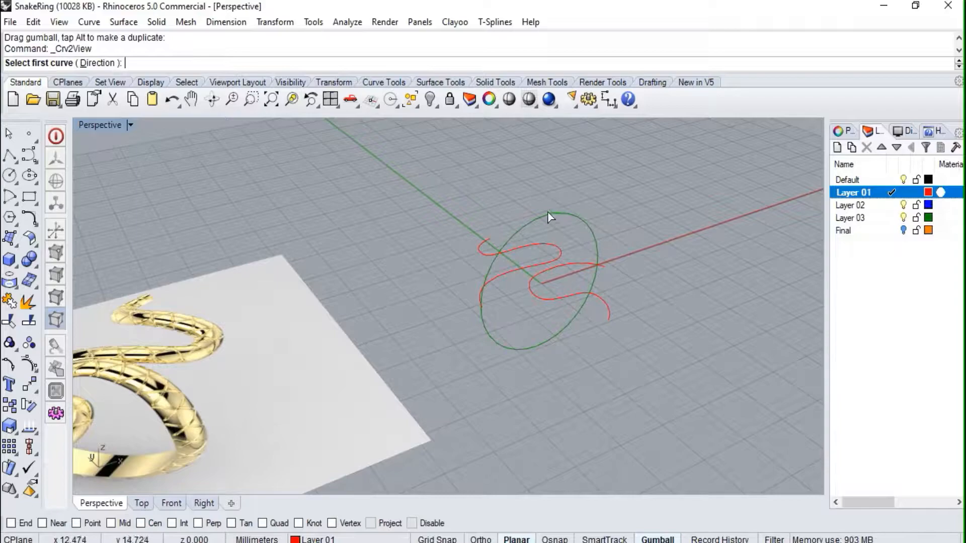
{"action": "left_click", "coordinate": [482, 245]}
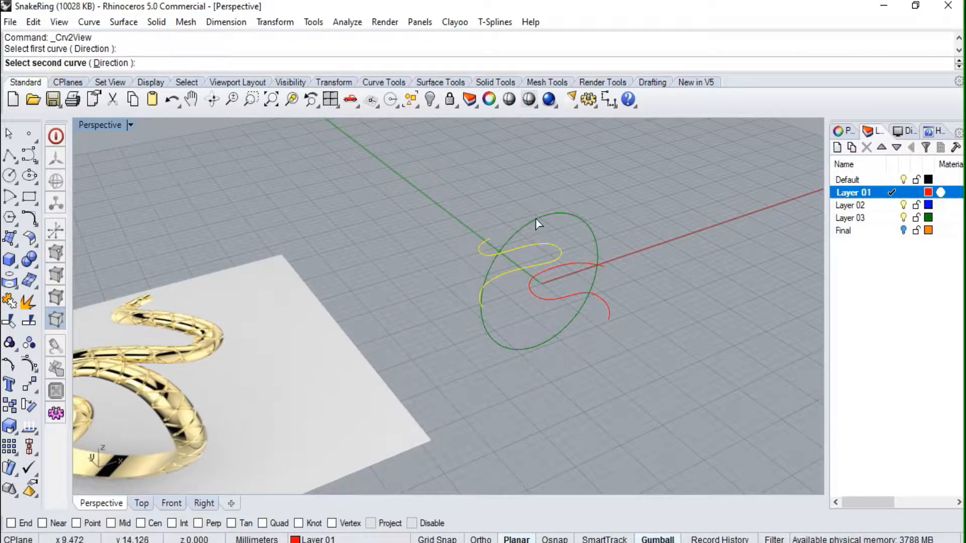
{"action": "left_click", "coordinate": [536, 220]}
{"action": "right_click_drag", "start_coordinate": [519, 231], "coordinate": [567, 195]}
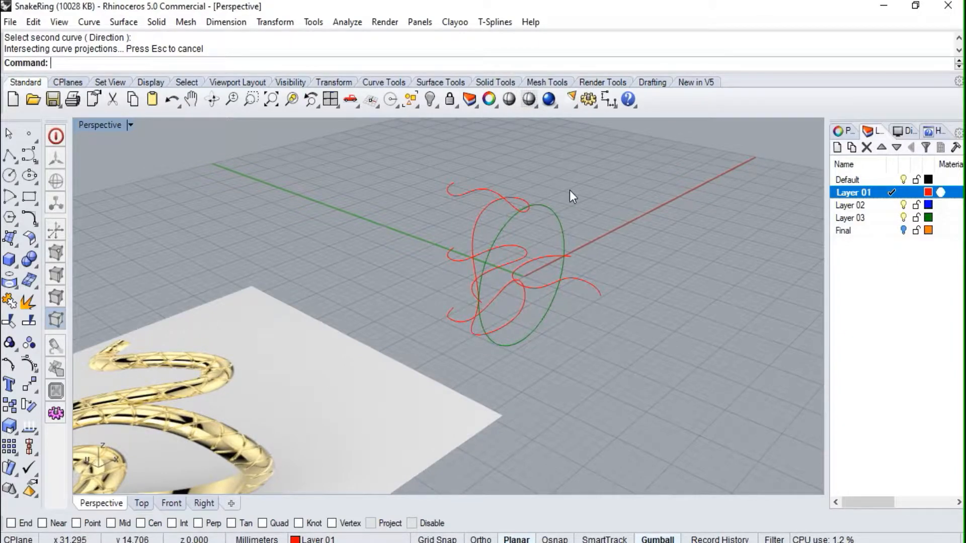
- Create another 3D curve from two views using the lower snake curve and the finger circle
{"action": "right_click", "coordinate": [570, 191]}
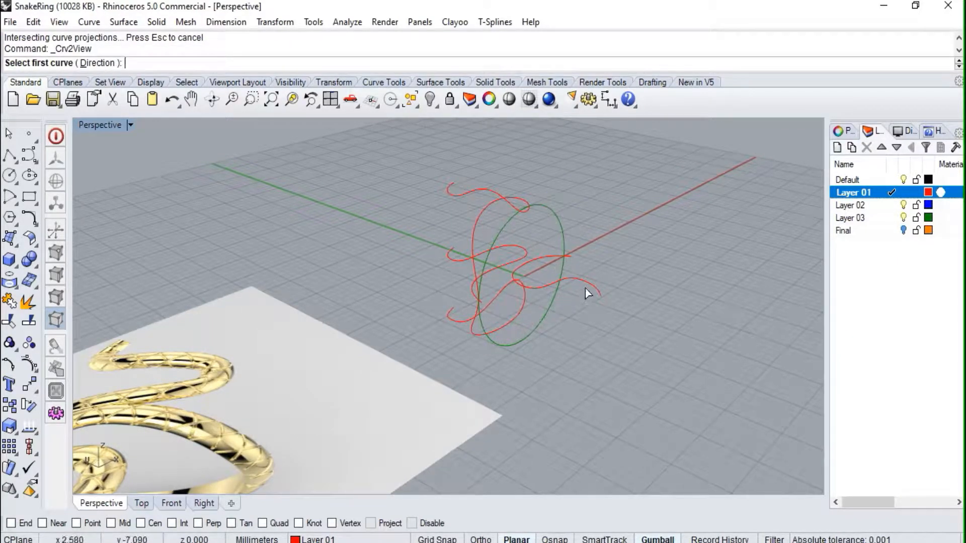
{"action": "left_click", "coordinate": [585, 284]}
{"action": "left_click", "coordinate": [551, 208]}
{"action": "right_click_drag", "start_coordinate": [619, 214], "coordinate": [582, 228]}
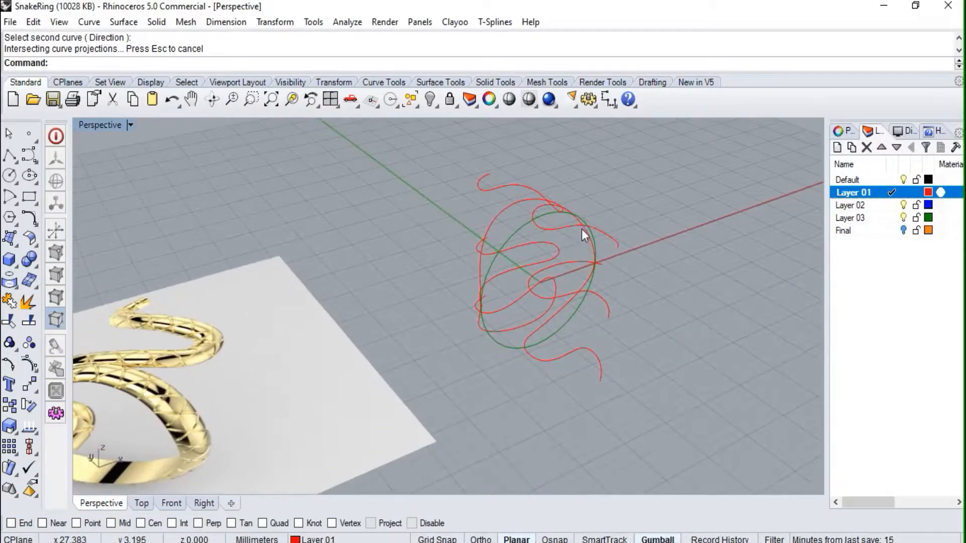
- Lock the two original flat snake curves
{"action": "left_click", "coordinate": [553, 265]}
{"action": "left_click", "coordinate": [551, 247], "text": "shift"}
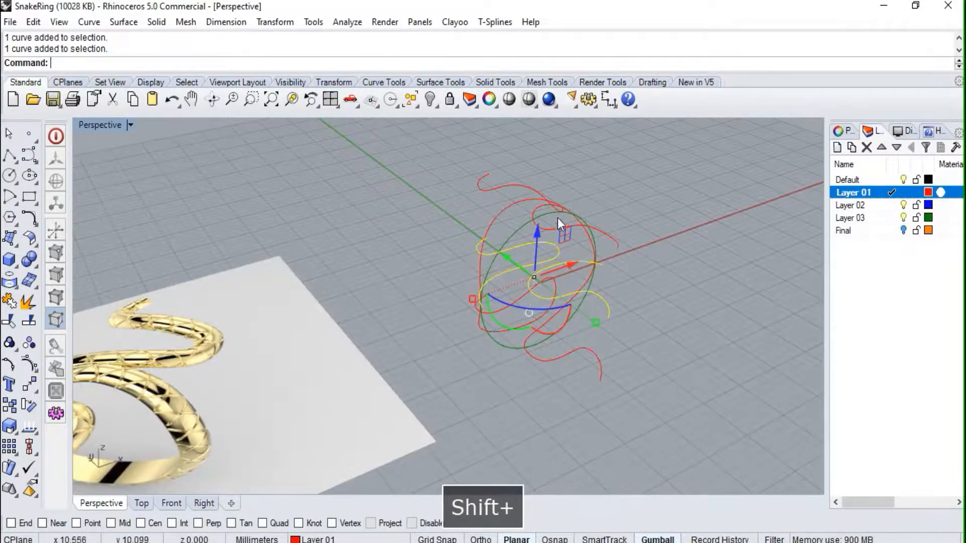
{"action": "left_click", "coordinate": [450, 100]}
- Create a rectangular corner-to-corner plane in the Top view that covers the snake curves and the finger circle
{"action": "right_click_drag", "start_coordinate": [514, 161], "coordinate": [578, 313]}
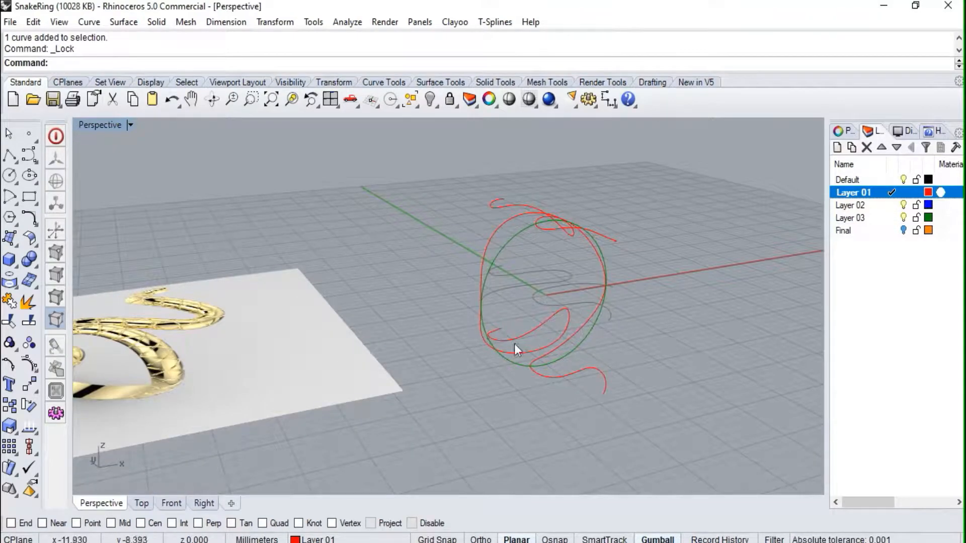
{"action": "double_click", "coordinate": [101, 125]}
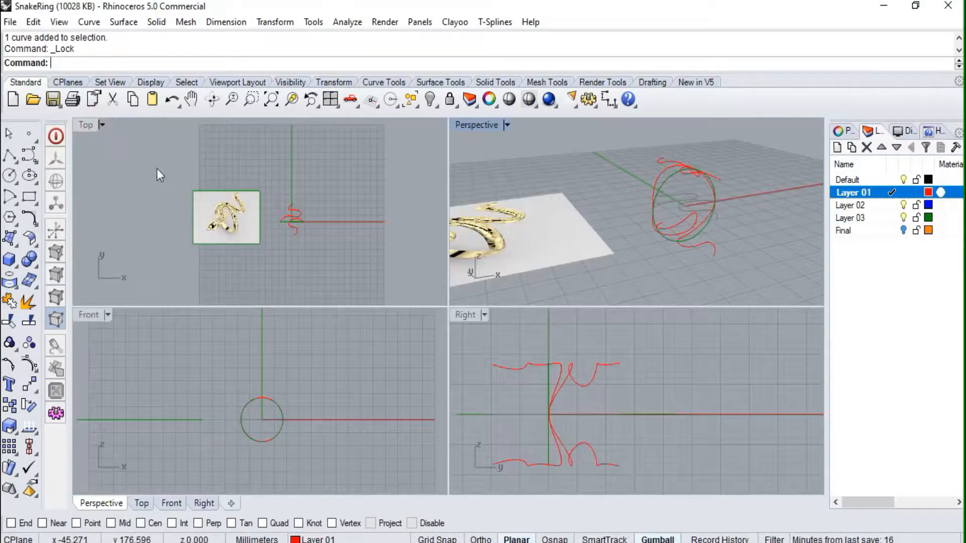
{"action": "left_click", "coordinate": [12, 243]}
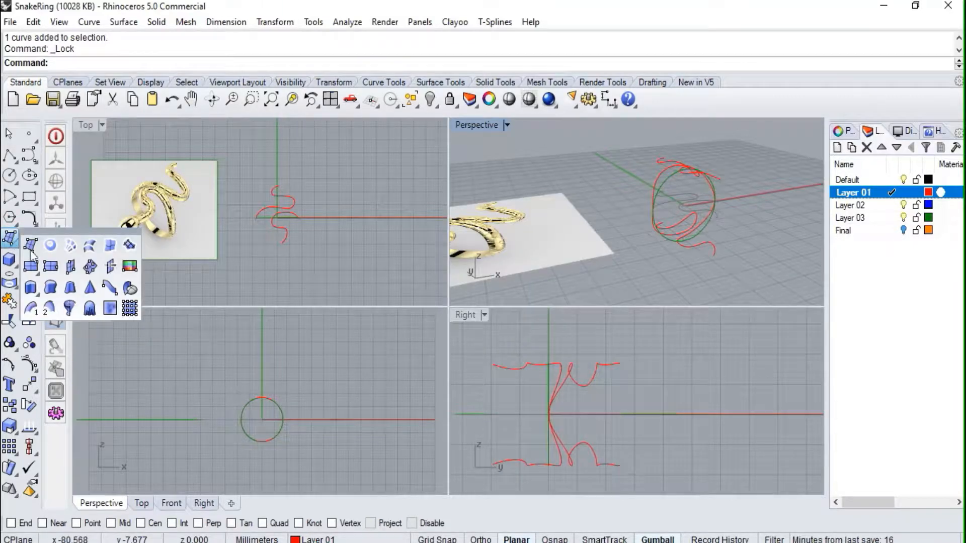
{"action": "left_click", "coordinate": [51, 267]}
{"action": "left_click", "coordinate": [248, 174]}
{"action": "left_click", "coordinate": [327, 255]}
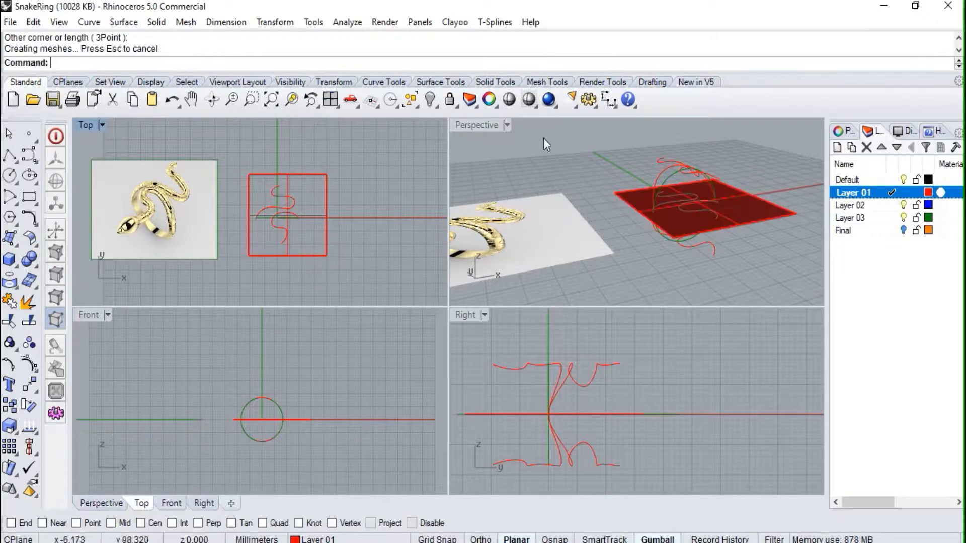
- Split both 3D snake curves with the horizontal rectangular plane
{"action": "double_click", "coordinate": [483, 126]}
{"action": "right_click_drag", "start_coordinate": [503, 146], "coordinate": [568, 226]}
{"action": "left_click", "coordinate": [513, 199]}
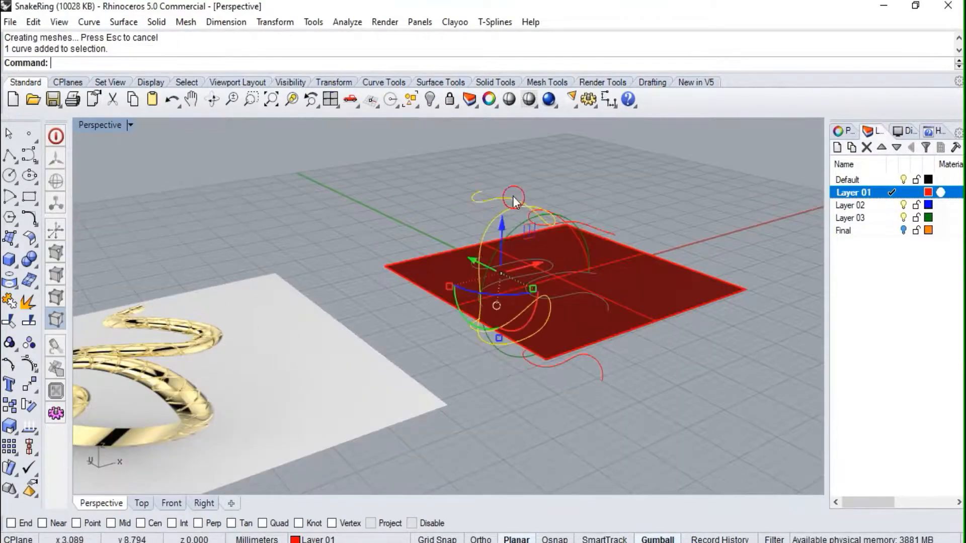
{"action": "left_click", "coordinate": [600, 230], "text": "shift"}
{"action": "left_click", "coordinate": [29, 321]}
{"action": "left_click", "coordinate": [634, 284]}
{"action": "key", "text": "Return"}
- Delete the cutting plane and the lower pieces of the split snake curves
{"action": "left_click", "coordinate": [641, 287]}
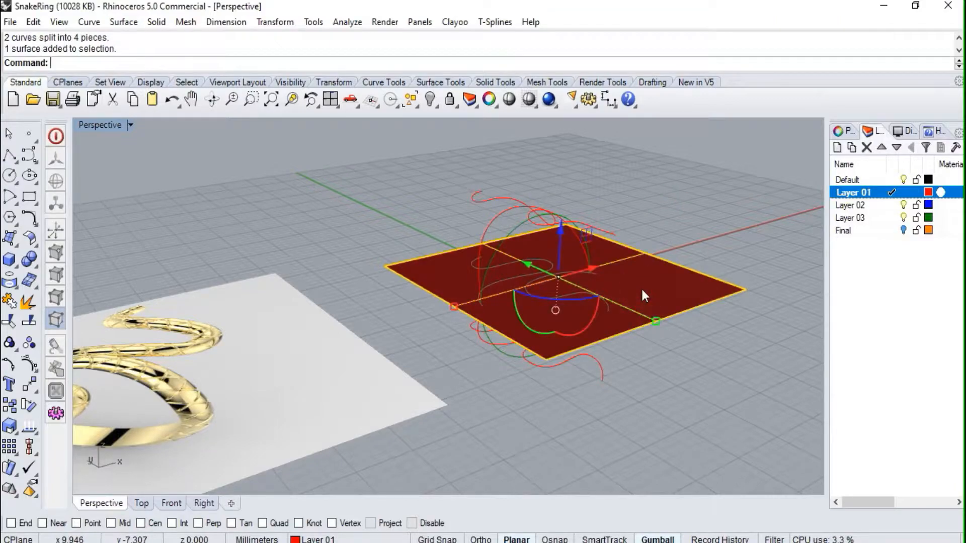
{"action": "key", "text": "Delete"}
{"action": "scroll", "coordinate": [578, 352], "scroll_direction": "up", "scroll_amount": 5}
{"action": "left_click", "coordinate": [478, 333]}
{"action": "key", "text": "Delete"}
- Enable End and Quad snaps and move the upper snake's 3D curve from its lower end to the finger circle's left quadrant
{"action": "scroll", "coordinate": [468, 322], "scroll_direction": "down", "scroll_amount": 3}
{"action": "scroll", "coordinate": [452, 302], "scroll_direction": "up", "scroll_amount": 6}
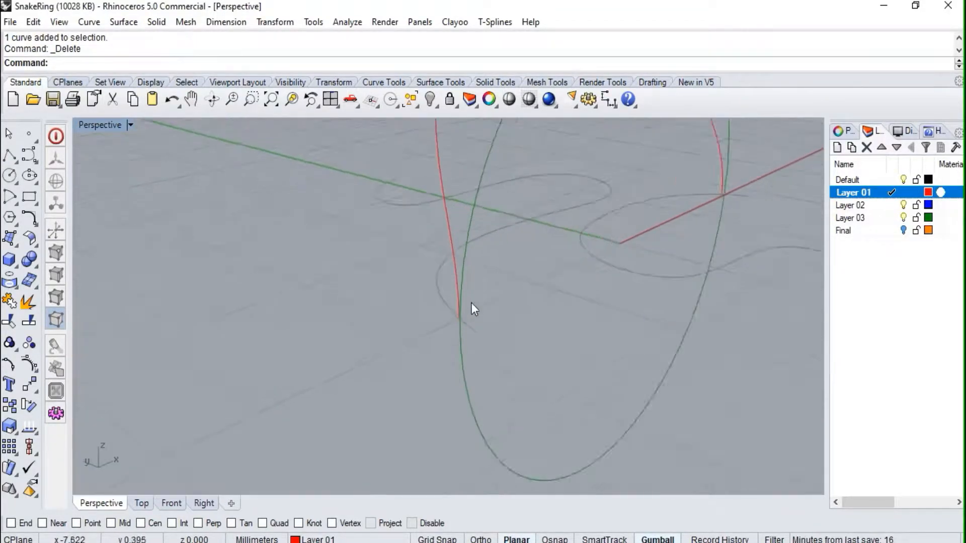
{"action": "scroll", "coordinate": [453, 325], "scroll_direction": "down", "scroll_amount": 4}
{"action": "scroll", "coordinate": [458, 337], "scroll_direction": "up", "scroll_amount": 7}
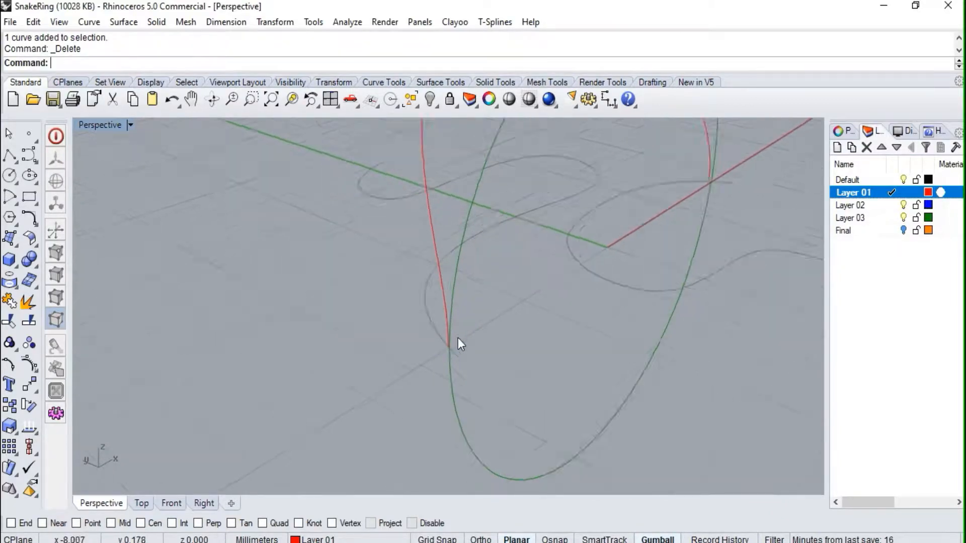
{"action": "scroll", "coordinate": [438, 350], "scroll_direction": "up", "scroll_amount": 7}
{"action": "scroll", "coordinate": [467, 379], "scroll_direction": "down", "scroll_amount": 6}
{"action": "scroll", "coordinate": [473, 387], "scroll_direction": "up", "scroll_amount": 5}
{"action": "scroll", "coordinate": [473, 387], "scroll_direction": "down", "scroll_amount": 4}
{"action": "left_click", "coordinate": [470, 380]}
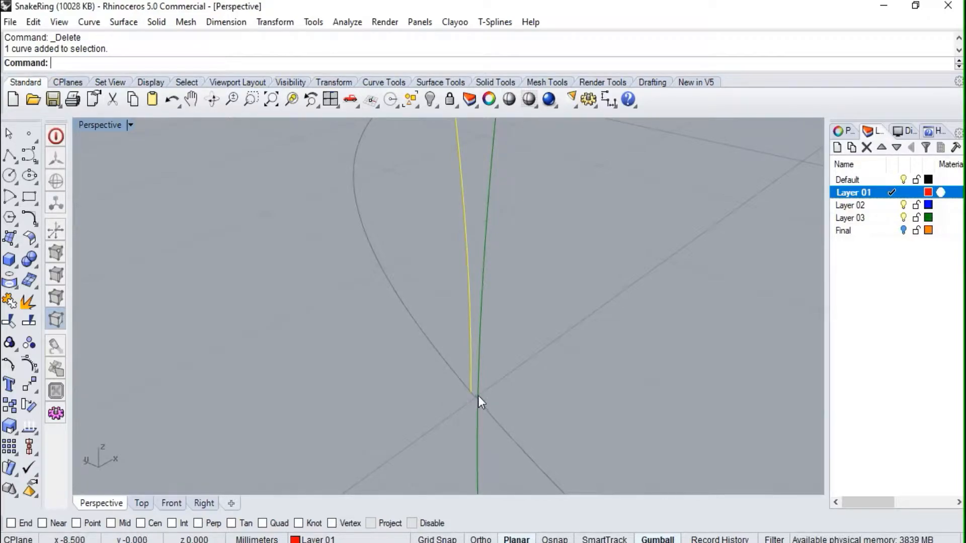
{"action": "left_click", "coordinate": [30, 385]}
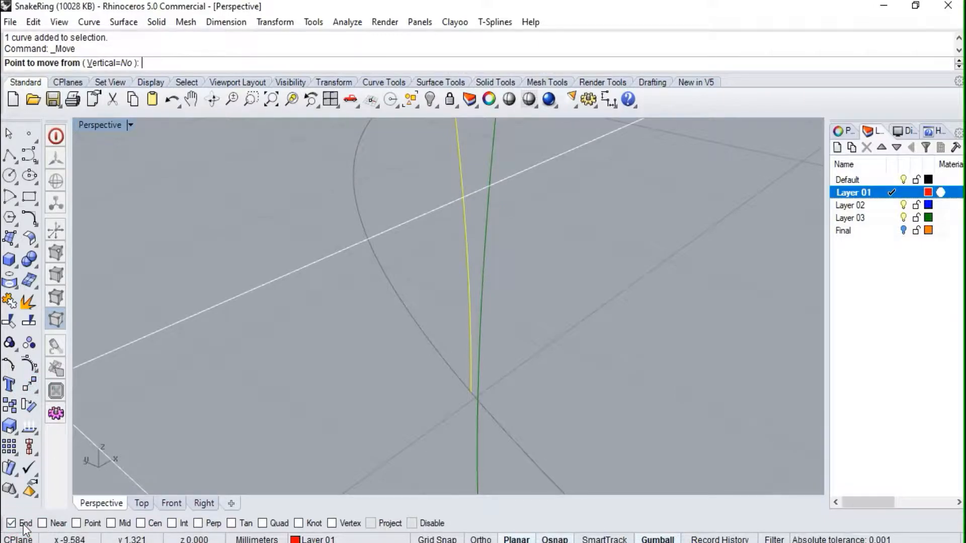
{"action": "left_click", "coordinate": [270, 525]}
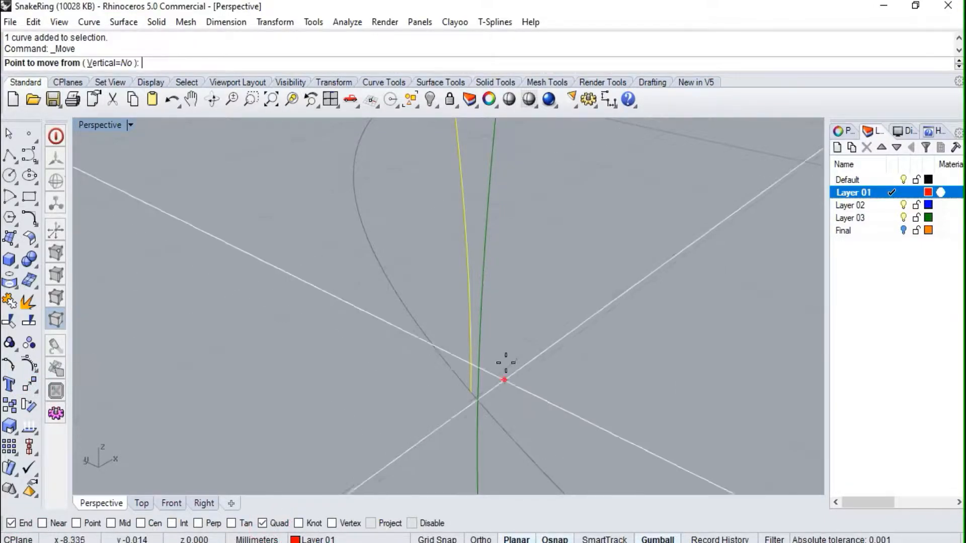
{"action": "left_click", "coordinate": [461, 412]}
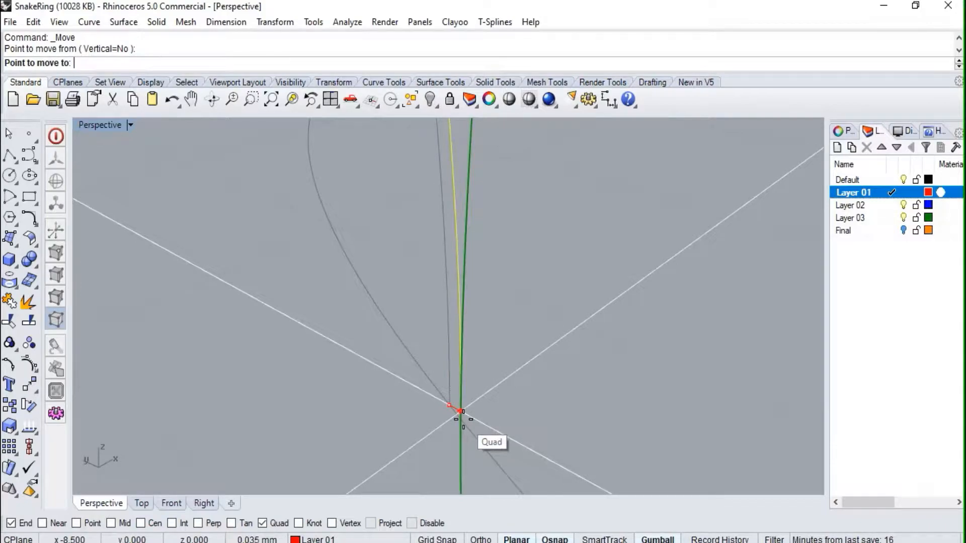
{"action": "left_click", "coordinate": [463, 420]}
- Move the other 3D snake curve from its lower end point onto the finger circle's right quadrant
{"action": "scroll", "coordinate": [352, 409], "scroll_direction": "down", "scroll_amount": 12}
{"action": "right_click_drag", "start_coordinate": [678, 332], "coordinate": [490, 326]}
{"action": "scroll", "coordinate": [489, 325], "scroll_direction": "down", "scroll_amount": 5}
{"action": "scroll", "coordinate": [549, 395], "scroll_direction": "up", "scroll_amount": 12}
{"action": "right_click_drag", "start_coordinate": [606, 437], "coordinate": [577, 418]}
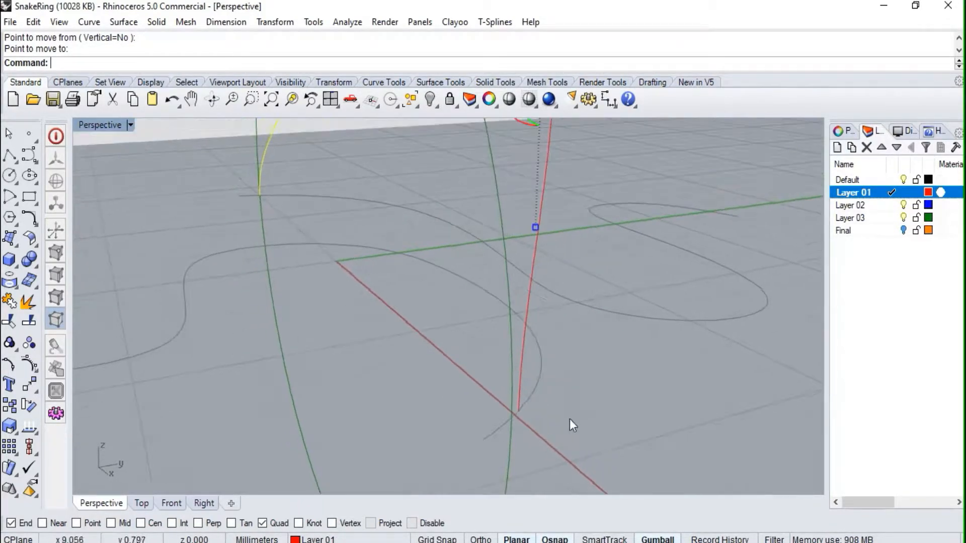
{"action": "scroll", "coordinate": [514, 411], "scroll_direction": "up", "scroll_amount": 4}
{"action": "left_click", "coordinate": [524, 397]}
{"action": "right_click", "coordinate": [533, 411]}
{"action": "left_click", "coordinate": [523, 412]}
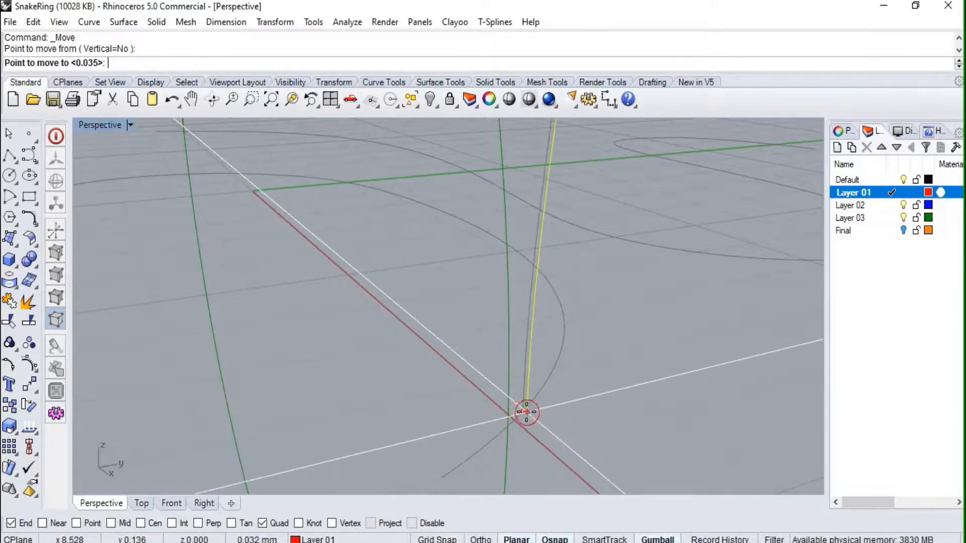
{"action": "left_click", "coordinate": [509, 413]}
- Split the finger circle using both 3D snake curves as cutting objects
{"action": "scroll", "coordinate": [597, 392], "scroll_direction": "down", "scroll_amount": 10}
{"action": "right_click_drag", "start_coordinate": [429, 325], "coordinate": [470, 295]}
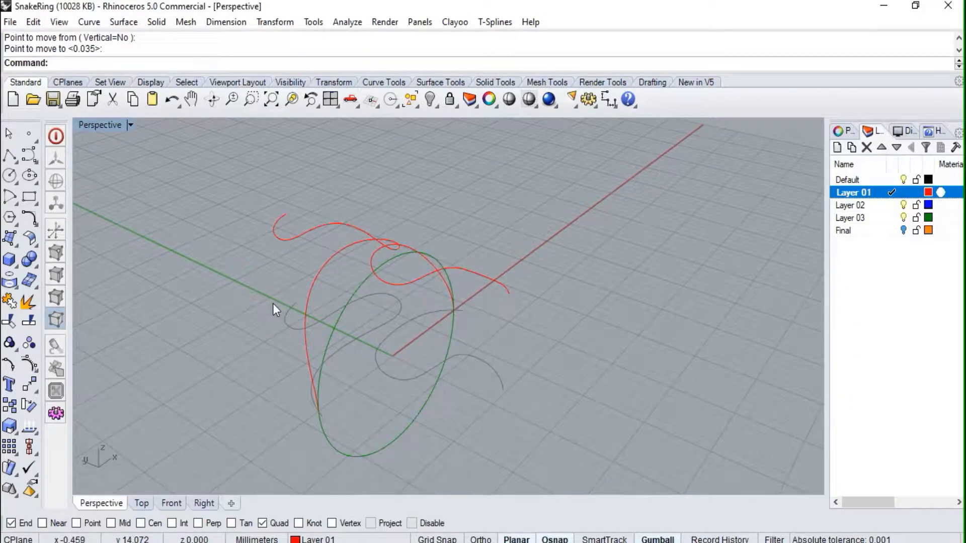
{"action": "mouse_move", "coordinate": [341, 264]}
{"action": "right_mouse_down"}
{"action": "mouse_move", "coordinate": [369, 270]}
{"action": "mouse_move", "coordinate": [355, 263]}
{"action": "right_mouse_up"}
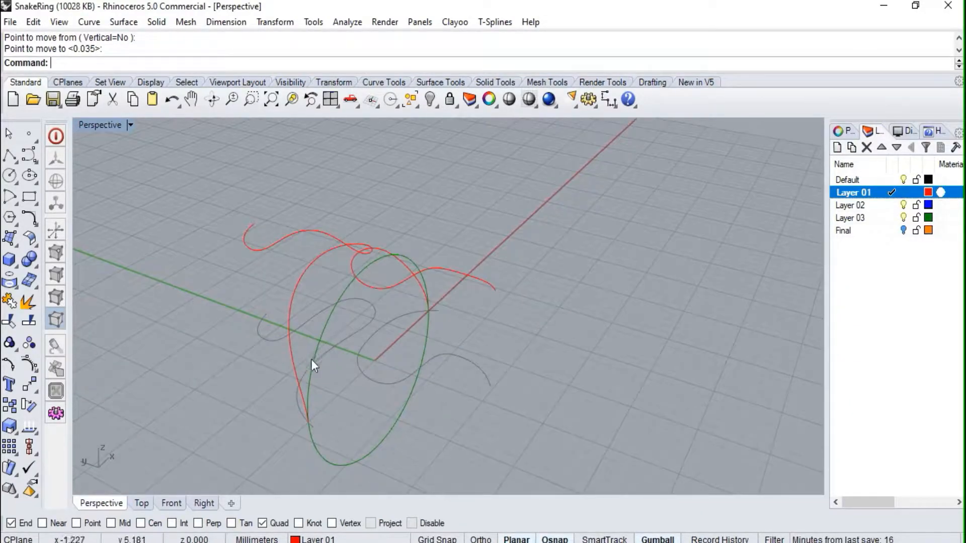
{"action": "left_click", "coordinate": [346, 284]}
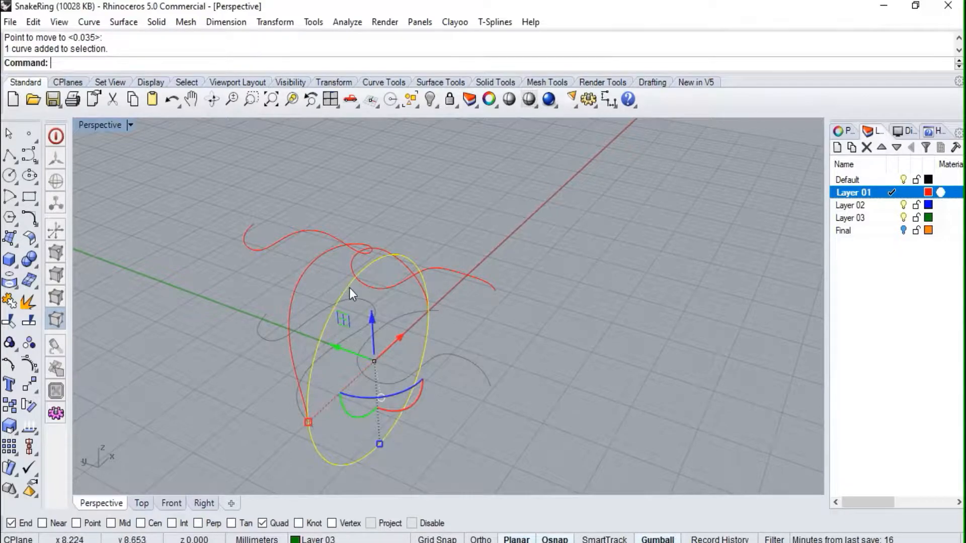
{"action": "right_click_drag", "start_coordinate": [354, 256], "coordinate": [293, 265]}
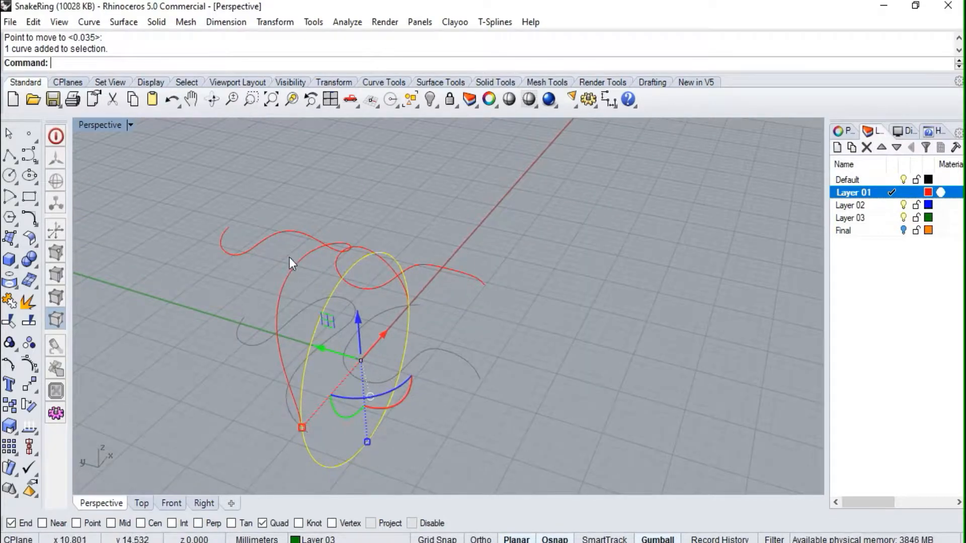
{"action": "left_click", "coordinate": [35, 324]}
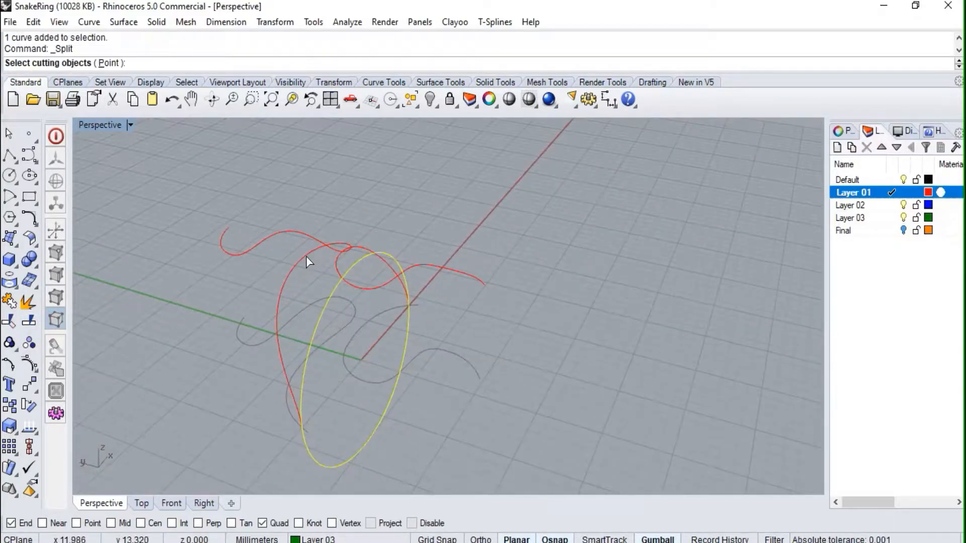
{"action": "left_click", "coordinate": [307, 257]}
{"action": "left_click", "coordinate": [430, 265]}
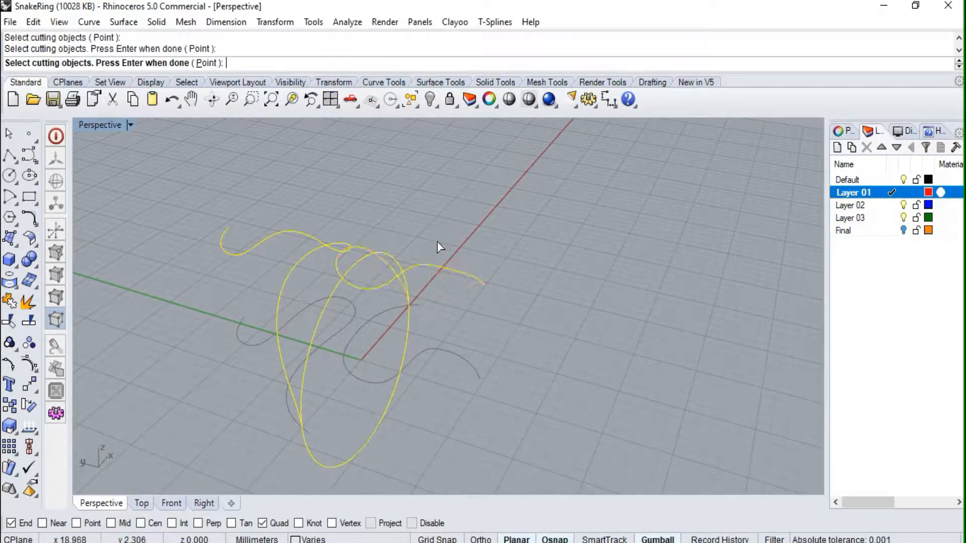
{"action": "key", "text": "Return"}
{"action": "left_click", "coordinate": [439, 229]}
- Delete the upper pieces of the split finger circle, leaving the lower half as the ring's base
{"action": "left_click", "coordinate": [332, 293]}
{"action": "right_click_drag", "start_coordinate": [442, 288], "coordinate": [406, 246]}
{"action": "scroll", "coordinate": [407, 248], "scroll_direction": "up", "scroll_amount": 4}
{"action": "left_click", "coordinate": [408, 250], "text": "shift"}
{"action": "scroll", "coordinate": [472, 250], "scroll_direction": "down", "scroll_amount": 5}
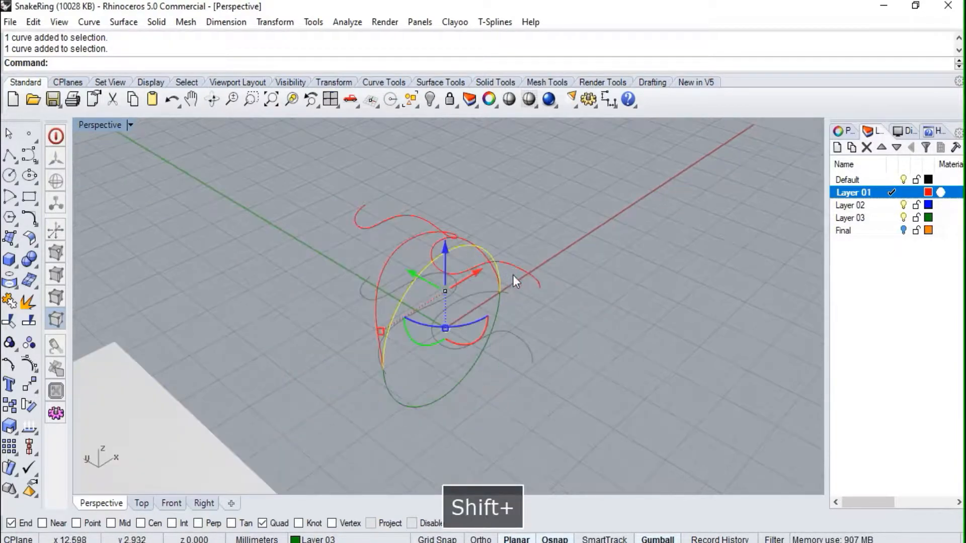
{"action": "right_click_drag", "start_coordinate": [512, 275], "coordinate": [481, 275]}
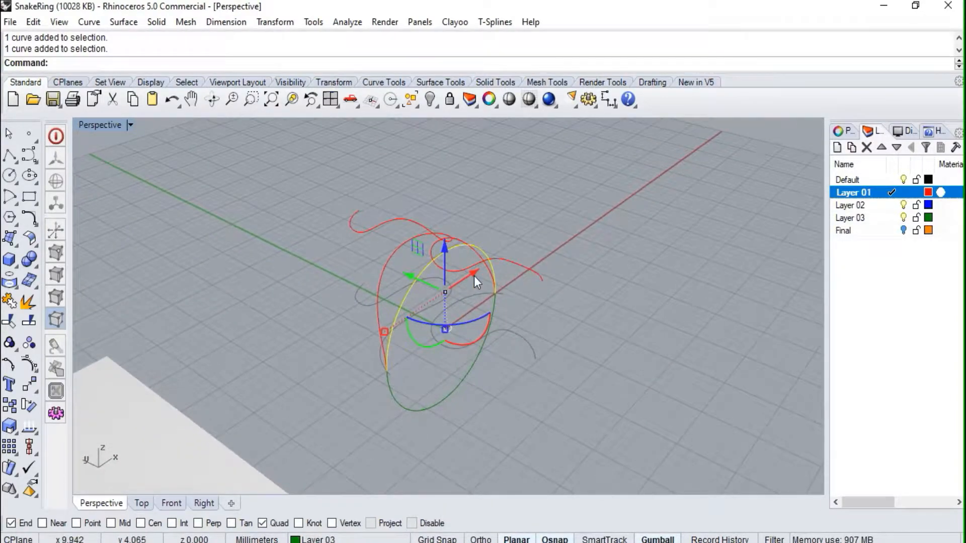
{"action": "key", "text": "Delete"}
- Join the two 3D snake curves and the remaining lower half of the circle into one open curve
{"action": "mouse_move", "coordinate": [384, 328]}
{"action": "right_mouse_down"}
{"action": "mouse_move", "coordinate": [397, 382]}
{"action": "mouse_move", "coordinate": [457, 318]}
{"action": "mouse_move", "coordinate": [401, 317]}
{"action": "mouse_move", "coordinate": [399, 334]}
{"action": "right_mouse_up"}
{"action": "left_click", "coordinate": [404, 365]}
{"action": "left_click", "coordinate": [422, 383], "text": "shift"}
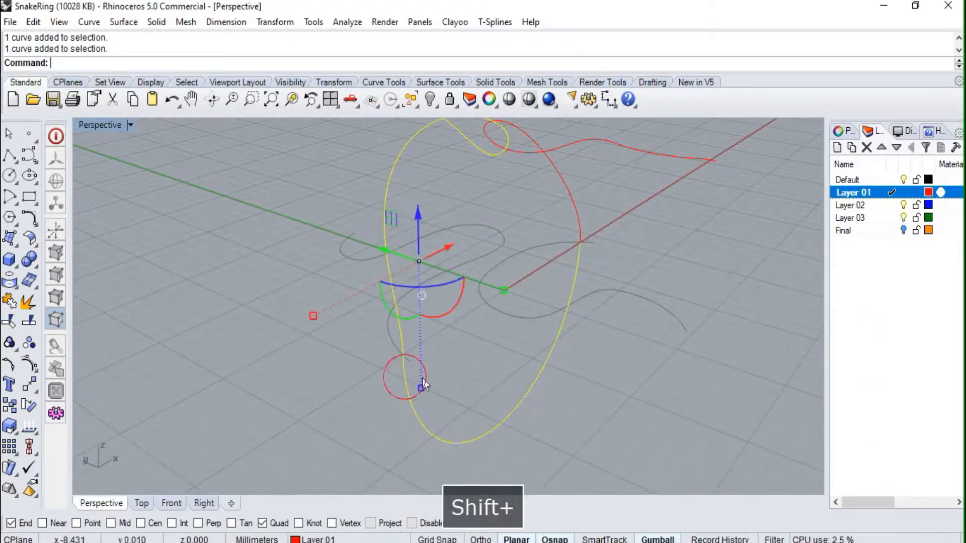
{"action": "left_click", "coordinate": [575, 203], "text": "shift"}
{"action": "right_click_drag", "start_coordinate": [591, 222], "coordinate": [589, 281]}
{"action": "right_click_drag", "start_coordinate": [282, 327], "coordinate": [528, 308]}
{"action": "scroll", "coordinate": [446, 336], "scroll_direction": "up", "scroll_amount": 4}
{"action": "scroll", "coordinate": [445, 334], "scroll_direction": "down", "scroll_amount": 4}
{"action": "scroll", "coordinate": [447, 314], "scroll_direction": "up", "scroll_amount": 8}
{"action": "right_click_drag", "start_coordinate": [446, 314], "coordinate": [409, 392]}
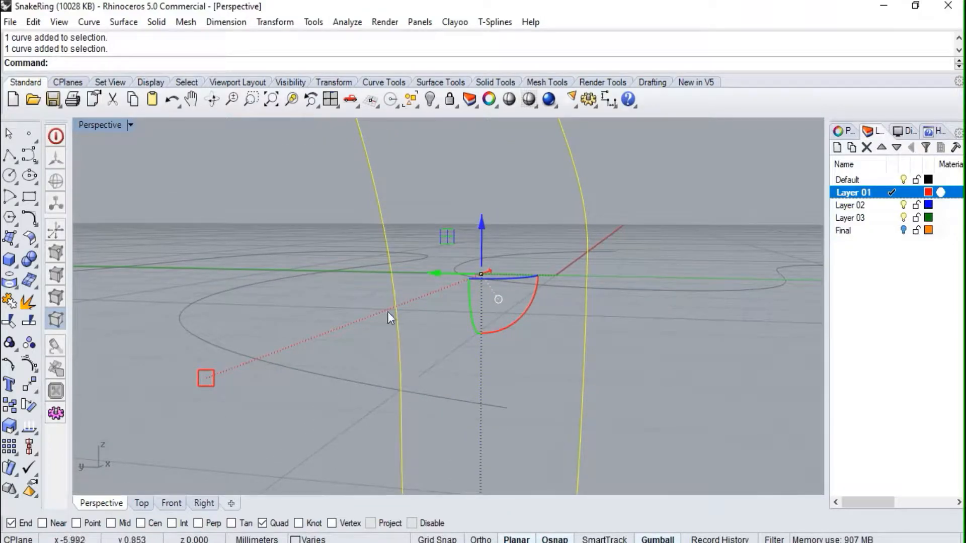
{"action": "scroll", "coordinate": [403, 360], "scroll_direction": "down", "scroll_amount": 4}
{"action": "scroll", "coordinate": [403, 388], "scroll_direction": "up", "scroll_amount": 4}
{"action": "right_click_drag", "start_coordinate": [402, 377], "coordinate": [427, 383]}
{"action": "scroll", "coordinate": [445, 334], "scroll_direction": "down", "scroll_amount": 8}
{"action": "scroll", "coordinate": [445, 334], "scroll_direction": "up", "scroll_amount": 8}
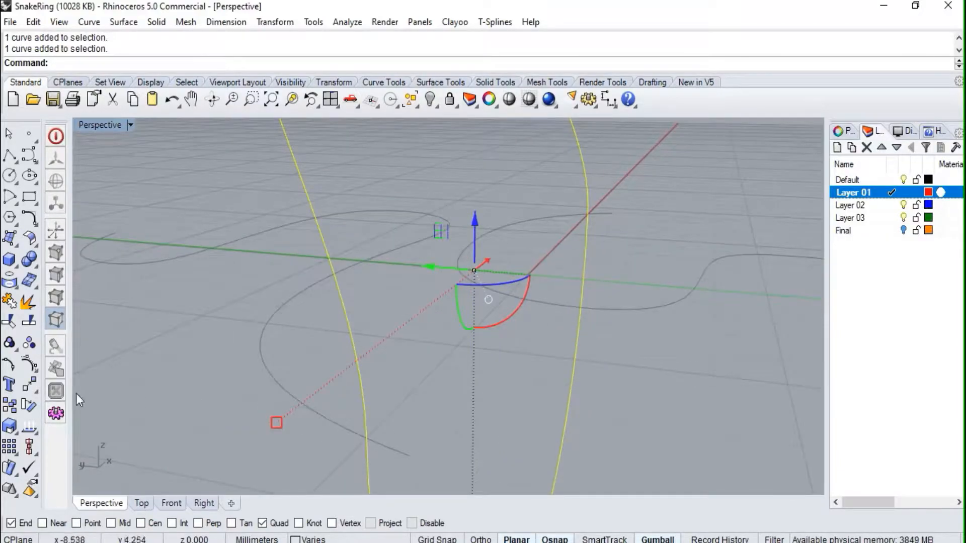
{"action": "left_click", "coordinate": [8, 302]}
{"action": "right_click_drag", "start_coordinate": [245, 446], "coordinate": [284, 425]}
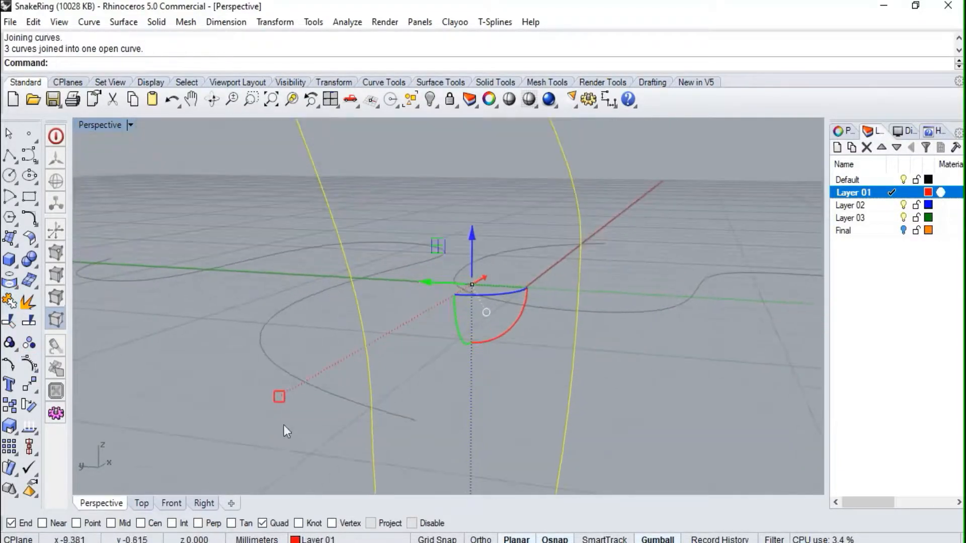
- Turn on the joined curve's control points and delete the point at each junction between snake curve and lower arc
{"action": "left_click", "coordinate": [12, 363]}
{"action": "right_click_drag", "start_coordinate": [385, 420], "coordinate": [562, 410]}
{"action": "right_click_drag", "start_coordinate": [480, 406], "coordinate": [492, 402]}
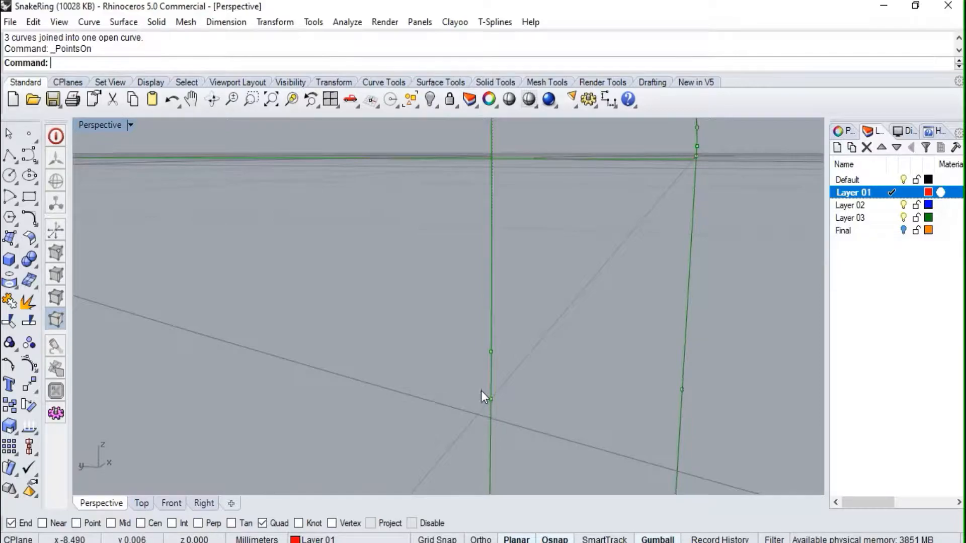
{"action": "left_click", "coordinate": [482, 393]}
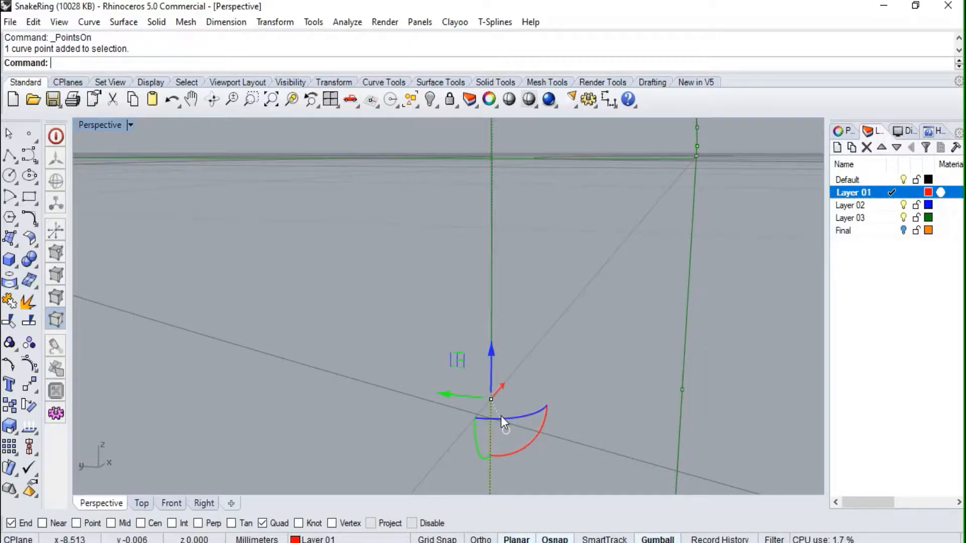
{"action": "key", "text": "Delete"}
{"action": "right_click_drag", "start_coordinate": [471, 391], "coordinate": [453, 428]}
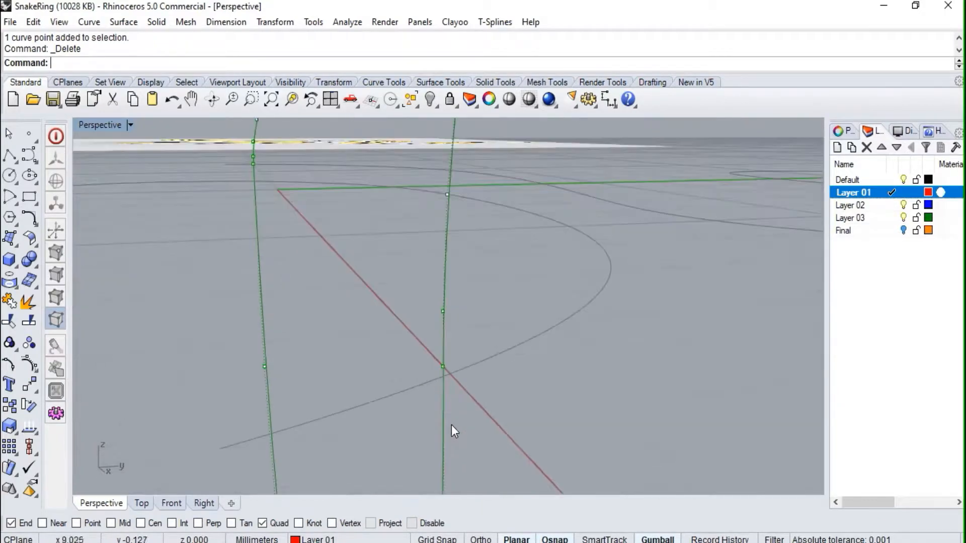
{"action": "left_click", "coordinate": [452, 389]}
{"action": "key", "text": "Delete"}
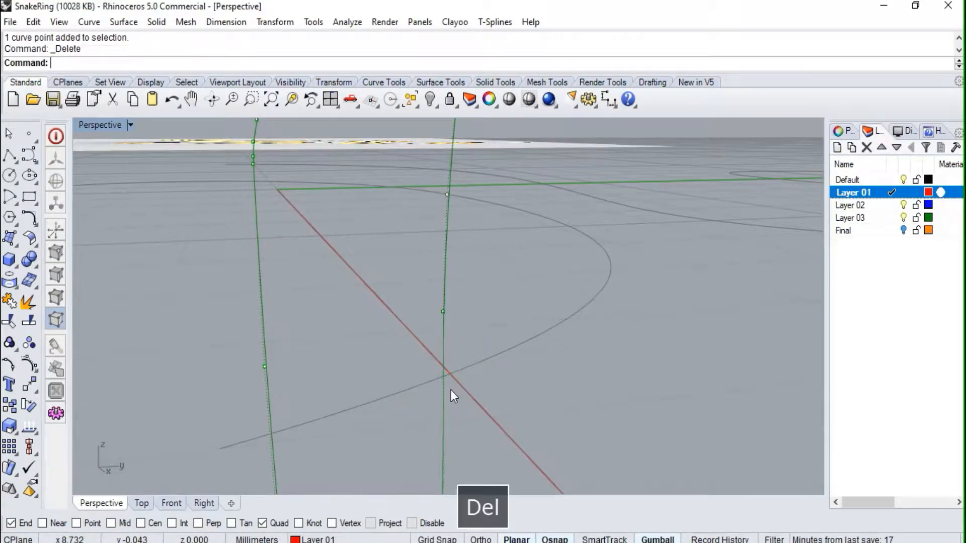
{"action": "scroll", "coordinate": [447, 390], "scroll_direction": "down", "scroll_amount": 5}
{"action": "right_click_drag", "start_coordinate": [446, 389], "coordinate": [371, 360]}
{"action": "key", "text": "Escape"}
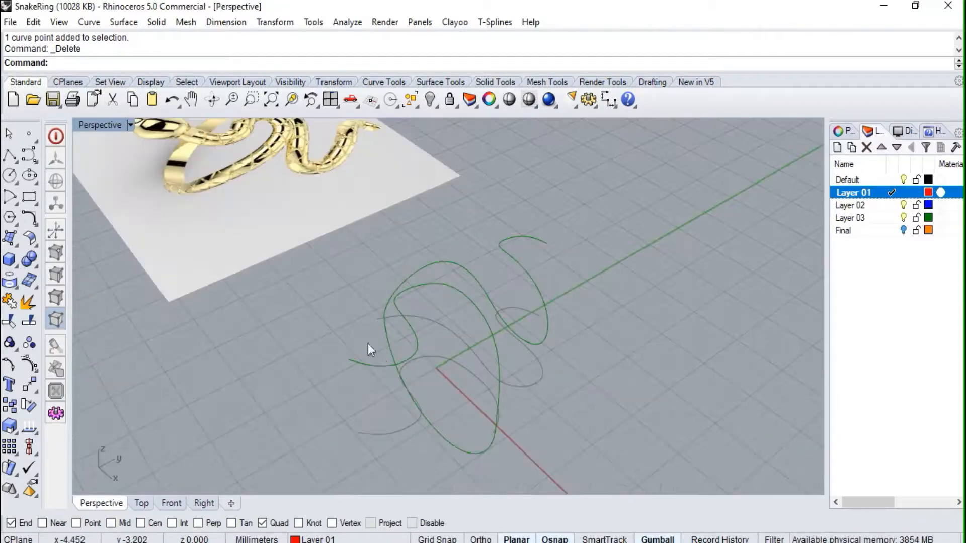
- In the Right view, draw a downward half-circle arc of 1.25 mm radius centred on the lowest point of the ring curve
{"action": "double_click", "coordinate": [100, 126]}
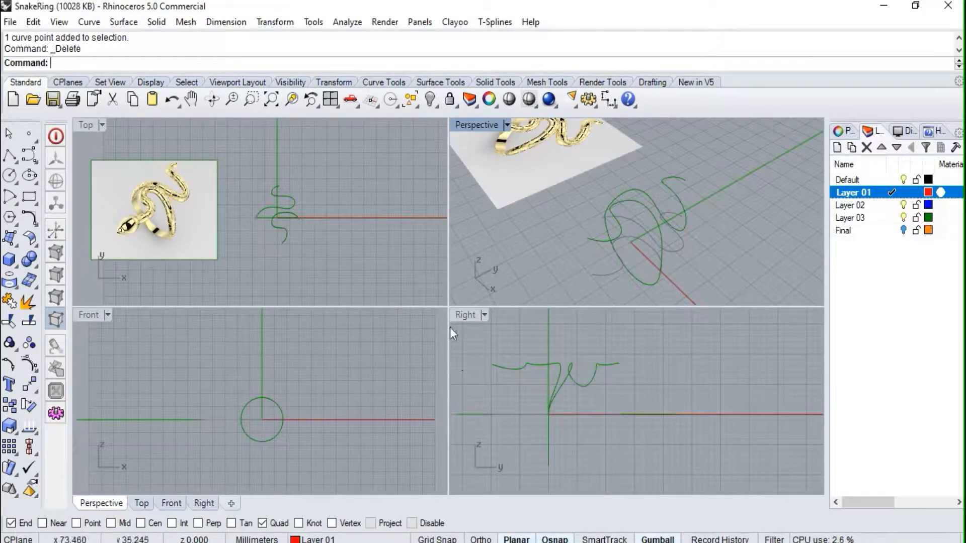
{"action": "double_click", "coordinate": [468, 315]}
{"action": "scroll", "coordinate": [216, 445], "scroll_direction": "up", "scroll_amount": 4}
{"action": "right_click_drag", "start_coordinate": [271, 425], "coordinate": [416, 356]}
{"action": "scroll", "coordinate": [422, 333], "scroll_direction": "up", "scroll_amount": 3}
{"action": "left_click", "coordinate": [425, 334]}
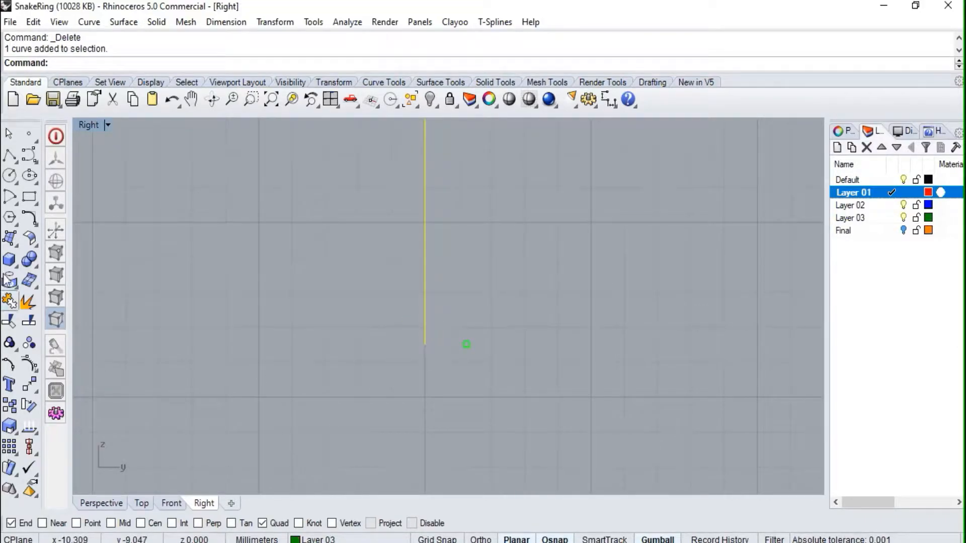
{"action": "left_click", "coordinate": [13, 202]}
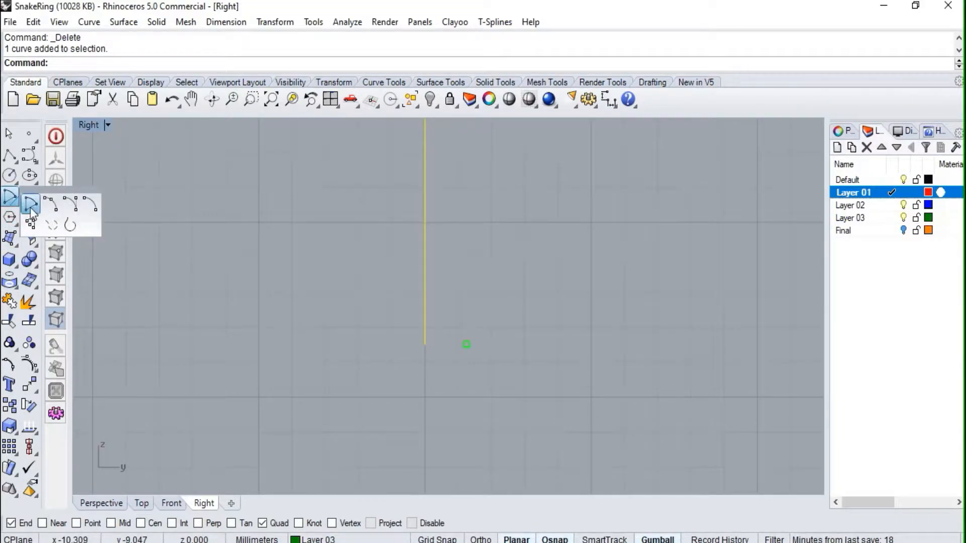
{"action": "left_click", "coordinate": [34, 214]}
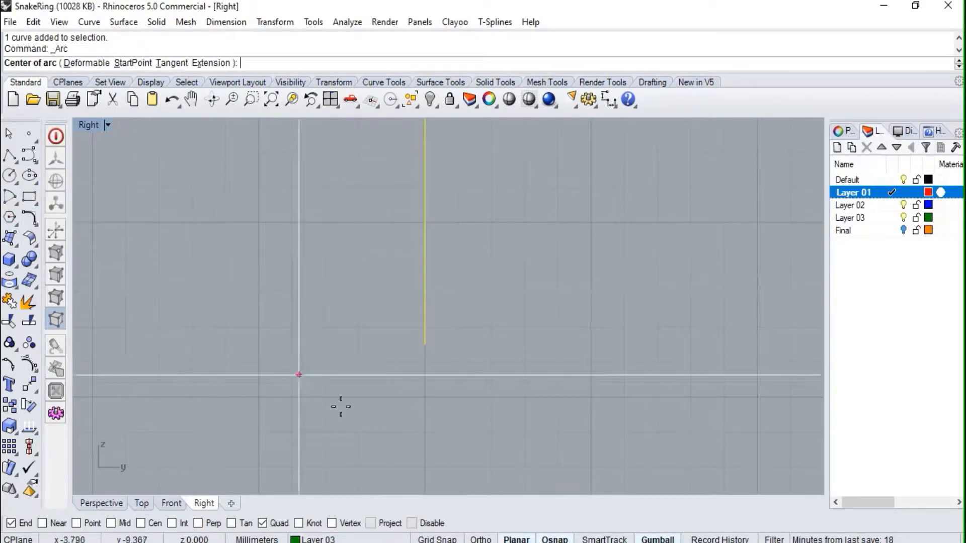
{"action": "left_click", "coordinate": [425, 345]}
{"action": "scroll", "coordinate": [456, 352], "scroll_direction": "up", "scroll_amount": 8}
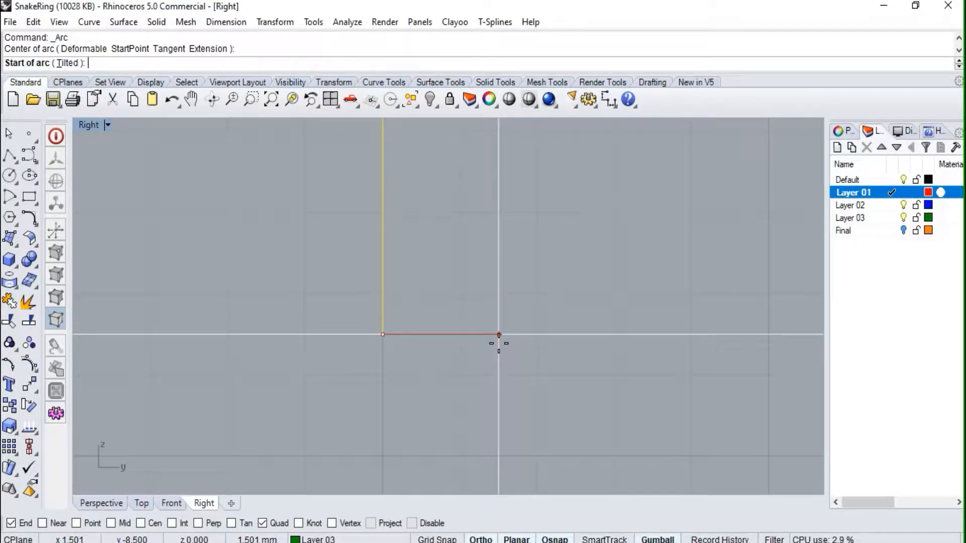
{"action": "type", "text": "1.25"}
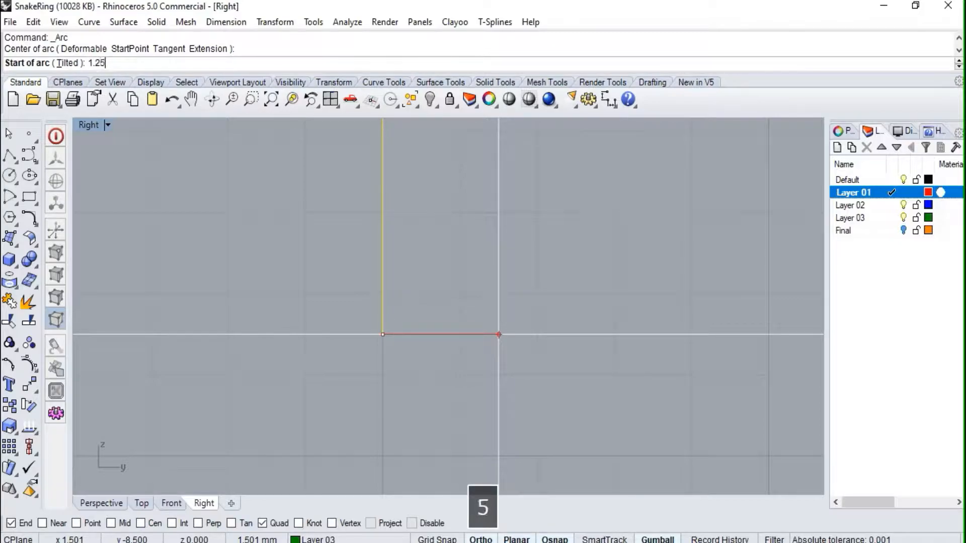
{"action": "key", "text": "Return"}
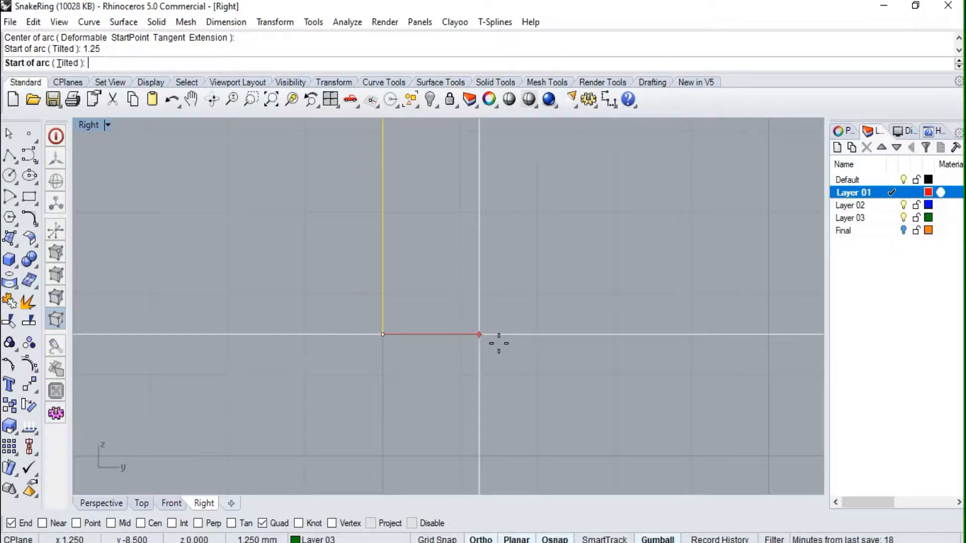
{"action": "left_click", "coordinate": [497, 342]}
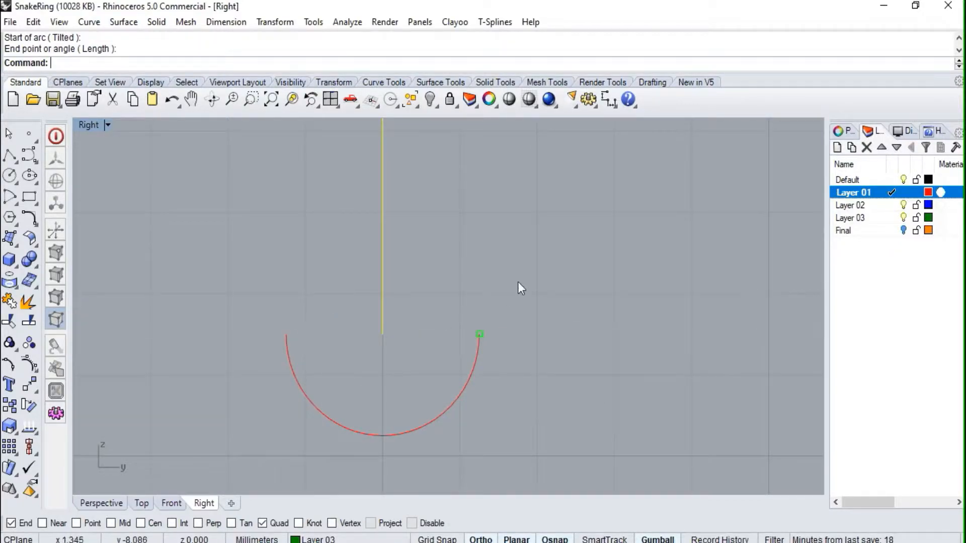
{"action": "left_click", "coordinate": [286, 335]}
- Close the half-circle with a straight polyline between its two ends and join both into one closed profile
{"action": "key", "text": "Return"}
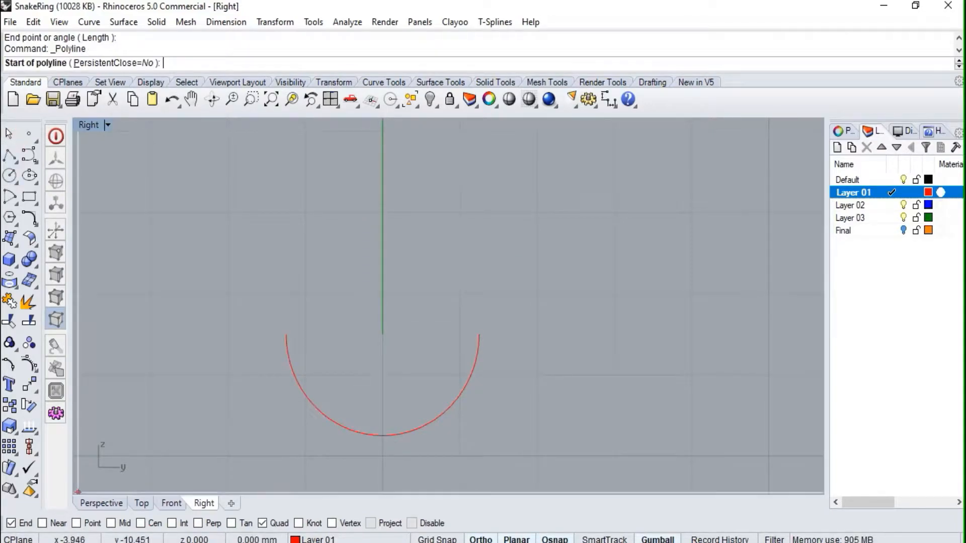
{"action": "left_click", "coordinate": [286, 335]}
{"action": "left_click", "coordinate": [477, 335]}
{"action": "key", "text": "Return"}
{"action": "left_click_drag", "start_coordinate": [249, 323], "coordinate": [514, 466]}
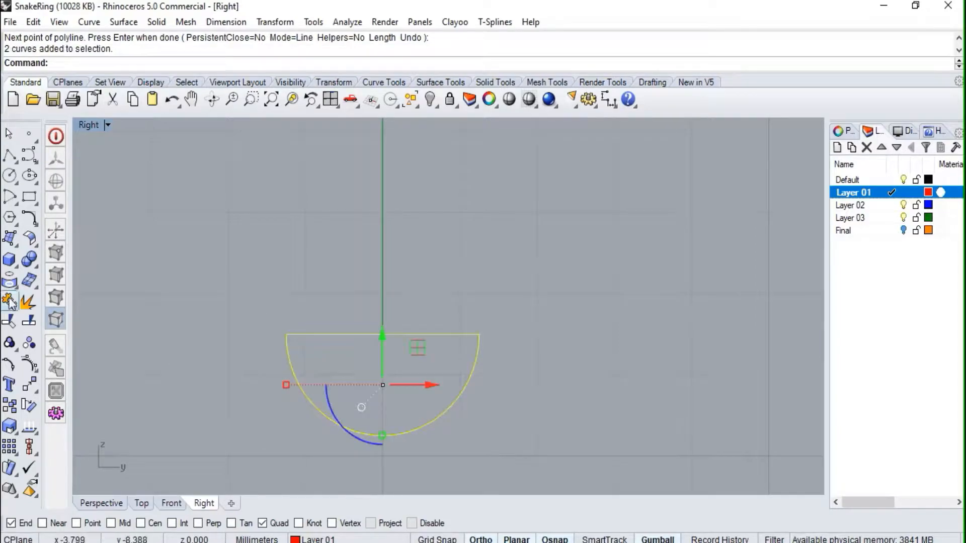
{"action": "left_click", "coordinate": [8, 301]}
{"action": "left_click", "coordinate": [508, 400]}
{"action": "scroll", "coordinate": [508, 401], "scroll_direction": "down", "scroll_amount": 2}
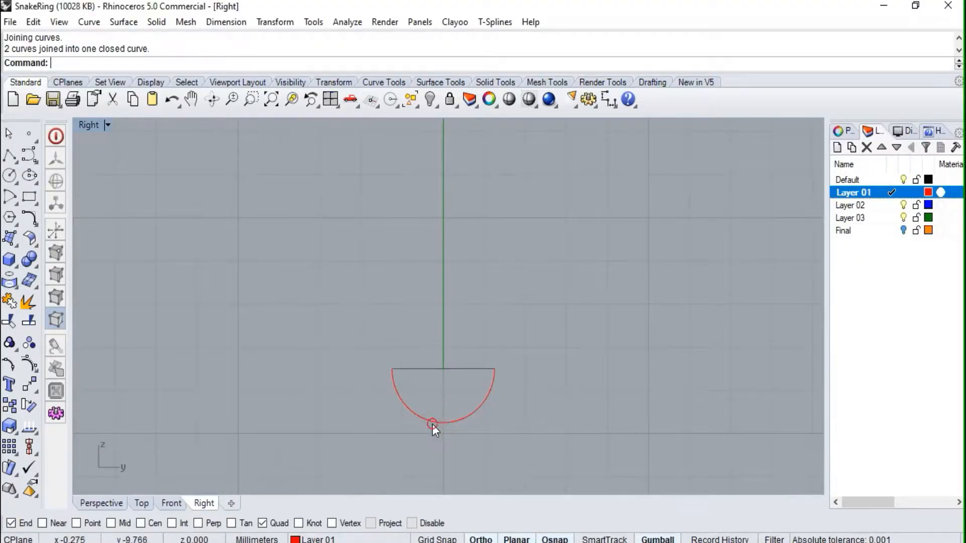
- Turn off the object snaps and move the profile's three lowest control points slightly down to deepen the half-round shape
{"action": "left_click", "coordinate": [433, 424]}
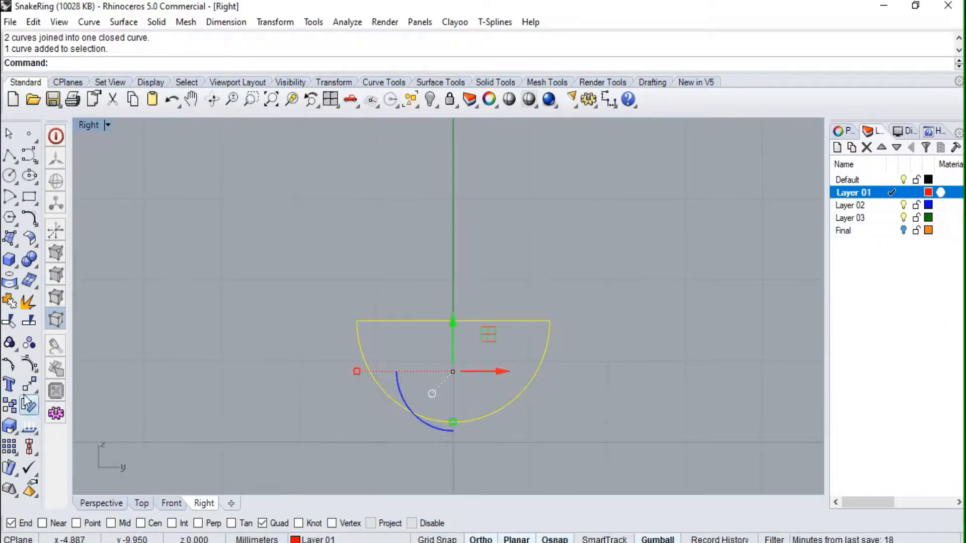
{"action": "left_click", "coordinate": [29, 363]}
{"action": "left_click_drag", "start_coordinate": [317, 398], "coordinate": [620, 469]}
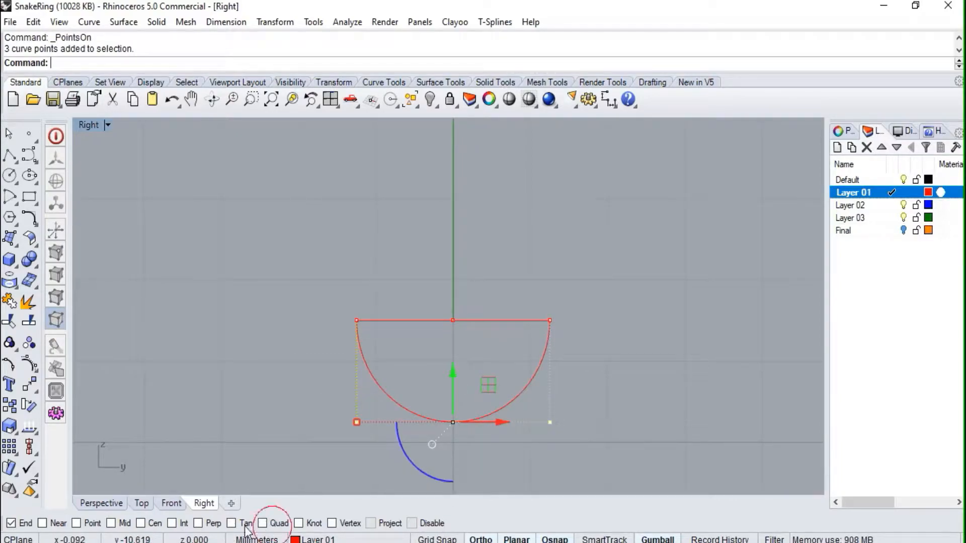
{"action": "left_click_drag", "start_coordinate": [457, 375], "coordinate": [457, 392]}
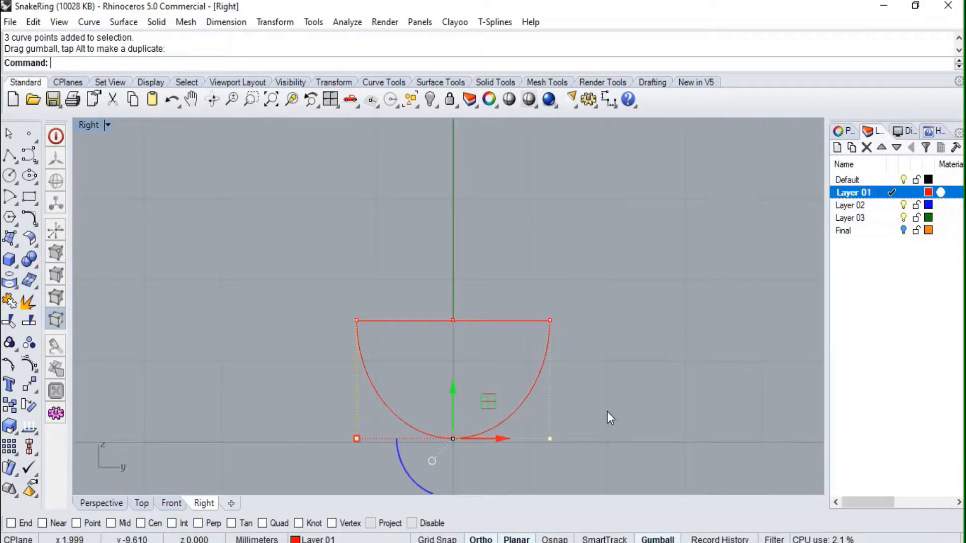
{"action": "key", "text": "Escape"}
- Select the closed half-round profile and return to the maximized Perspective view to check it against the ring curve
{"action": "left_click", "coordinate": [523, 400]}
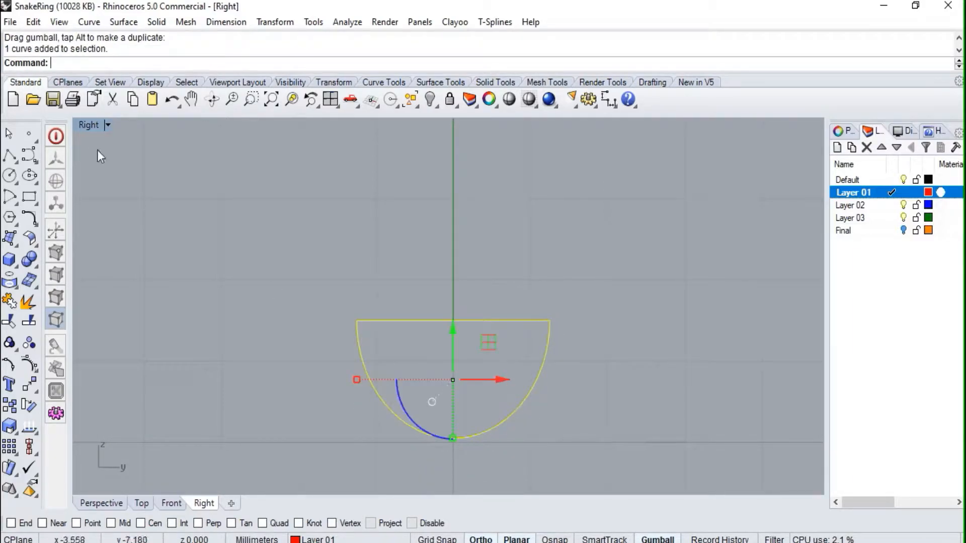
{"action": "double_click", "coordinate": [84, 126]}
{"action": "double_click", "coordinate": [462, 128]}
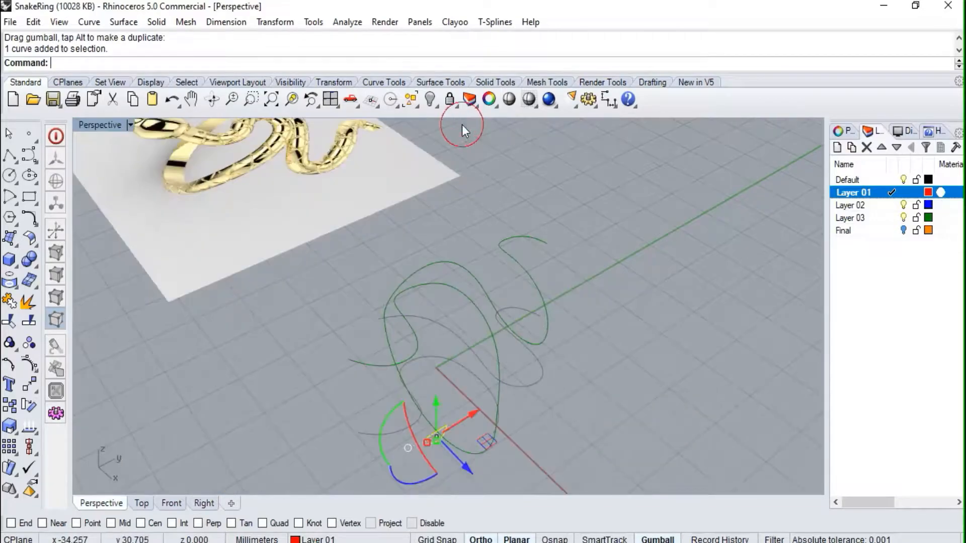
{"action": "right_click_drag", "start_coordinate": [460, 151], "coordinate": [446, 370]}
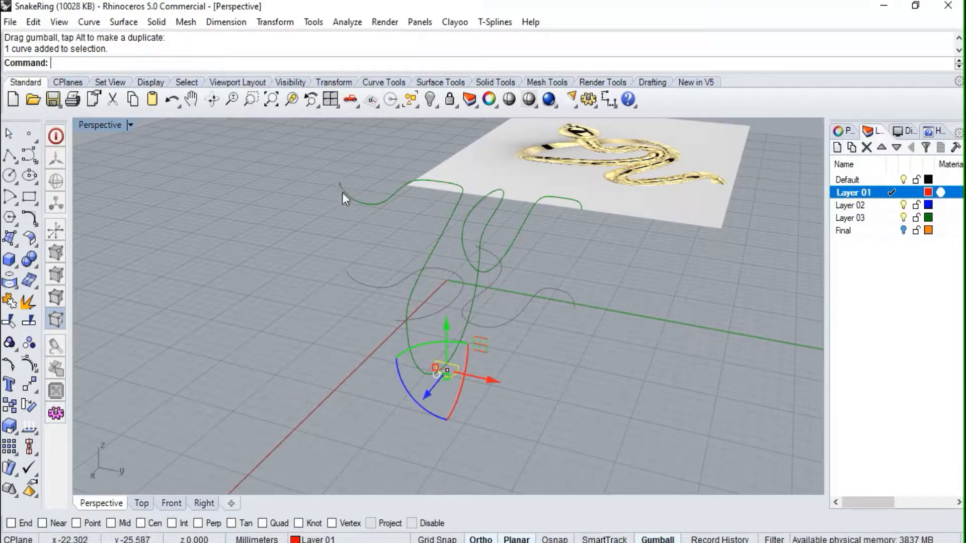
{"action": "right_click_drag", "start_coordinate": [521, 275], "coordinate": [439, 208]}
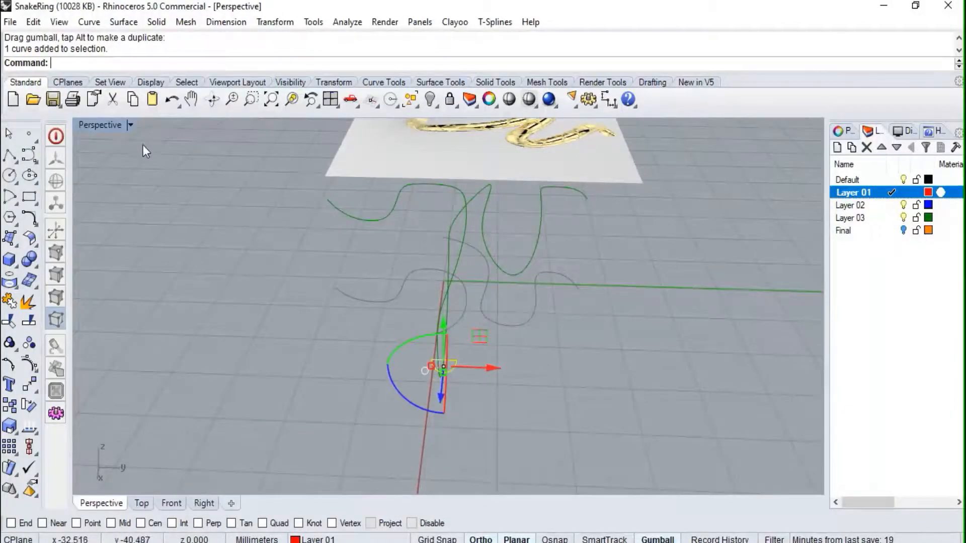
- Start Orient Perpendicular to Curve for the half-round profile, with its flat edge's quadrant point as base and the ring curve as orientation curve
{"action": "double_click", "coordinate": [113, 125]}
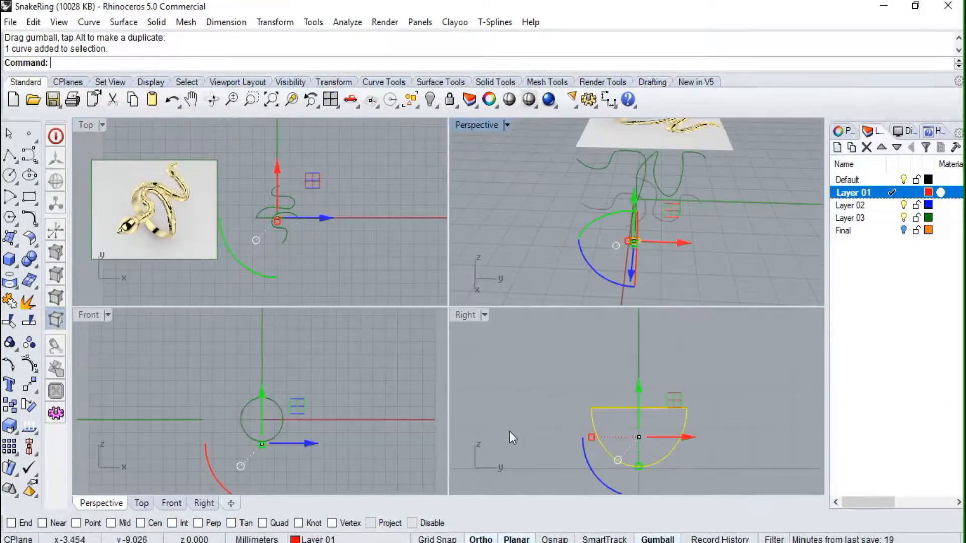
{"action": "left_click", "coordinate": [38, 390]}
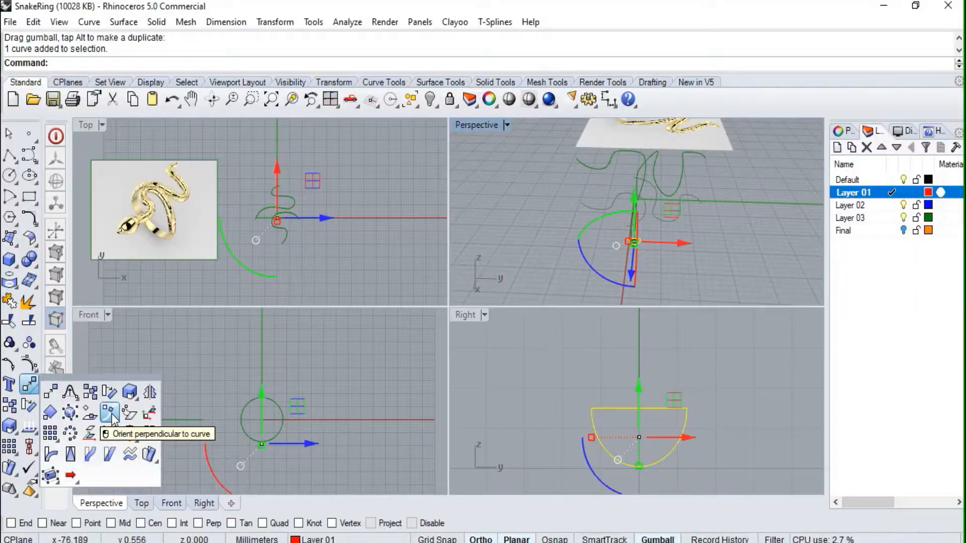
{"action": "left_click", "coordinate": [111, 416]}
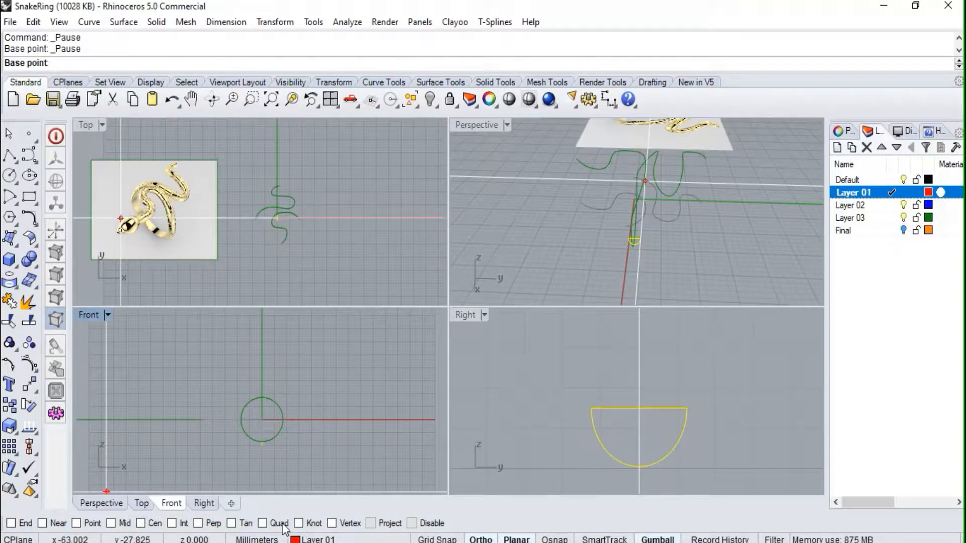
{"action": "left_click", "coordinate": [637, 408]}
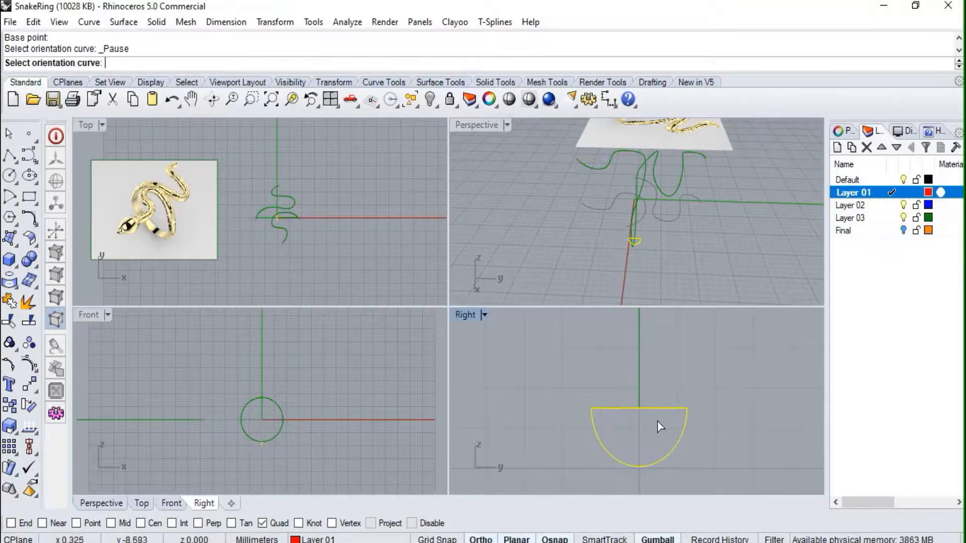
{"action": "double_click", "coordinate": [482, 130]}
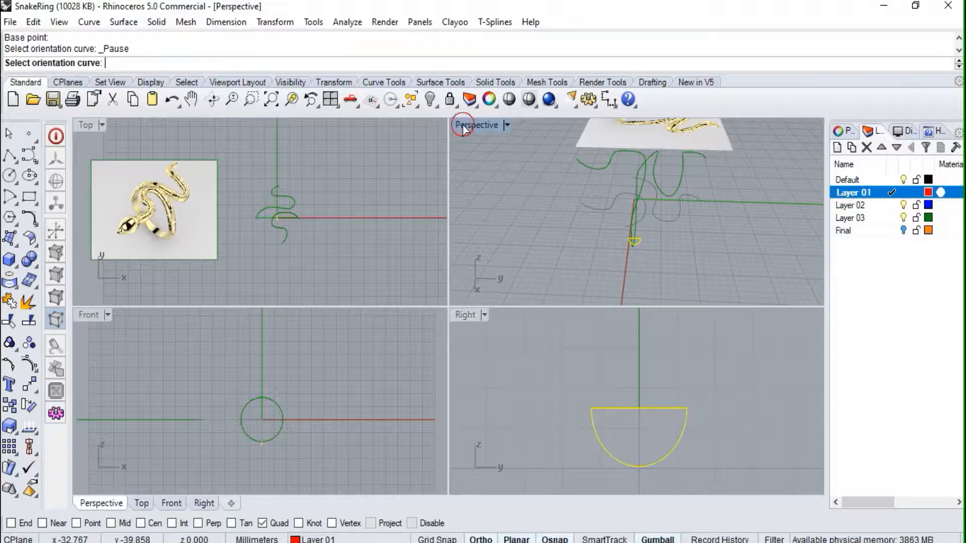
{"action": "right_click_drag", "start_coordinate": [522, 233], "coordinate": [184, 237]}
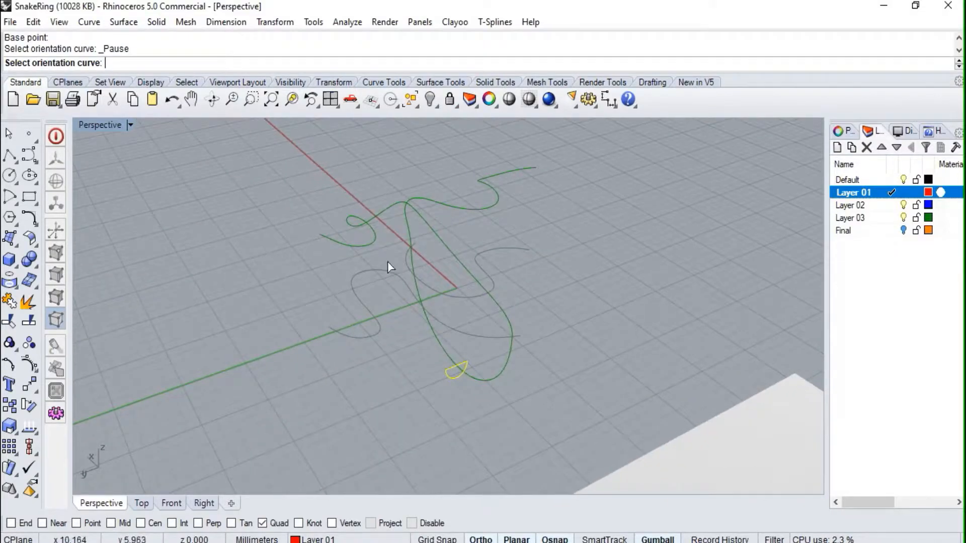
{"action": "left_click", "coordinate": [465, 271]}
- Set the orientation options to YFlip=Yes, Copy=Yes and Rotate=Yes
{"action": "scroll", "coordinate": [518, 302], "scroll_direction": "up", "scroll_amount": 10}
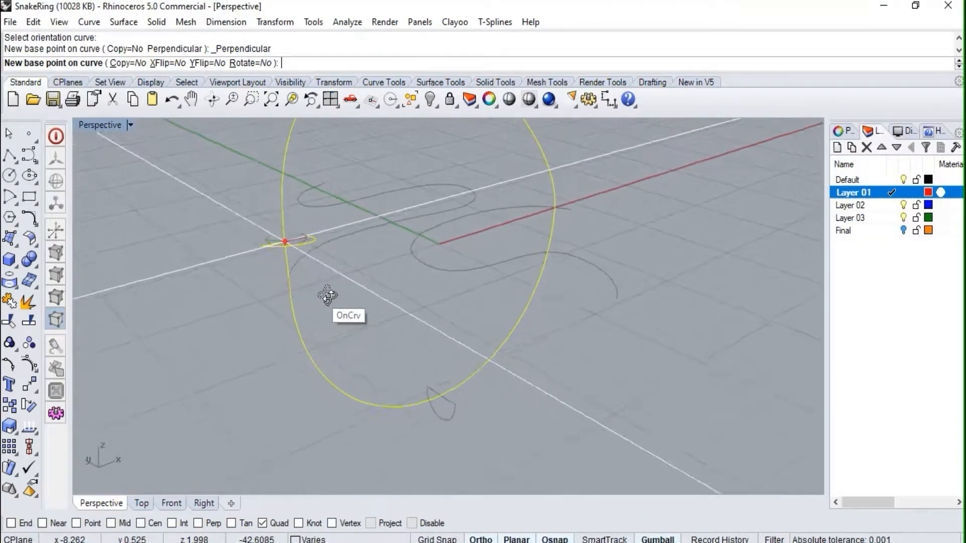
{"action": "right_click_drag", "start_coordinate": [546, 296], "coordinate": [574, 315]}
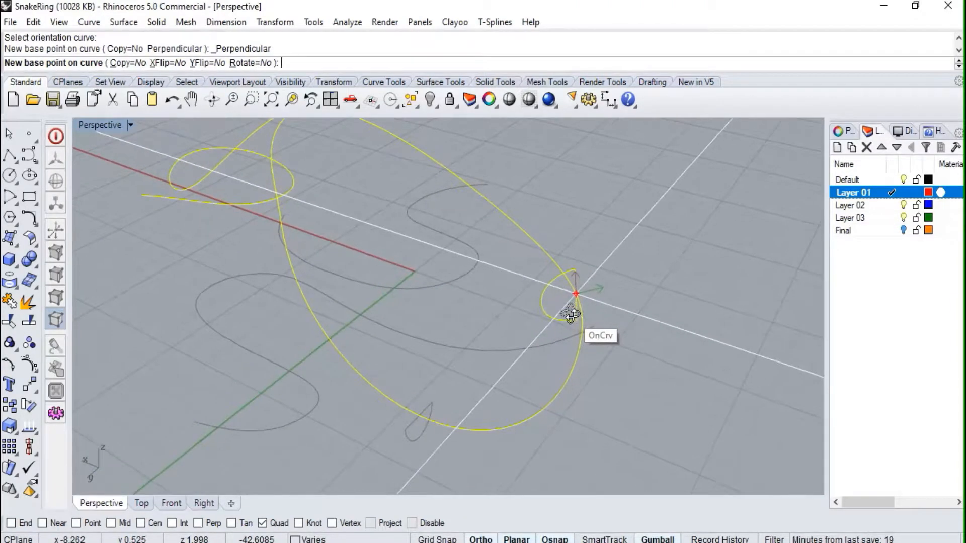
{"action": "left_click", "coordinate": [207, 63]}
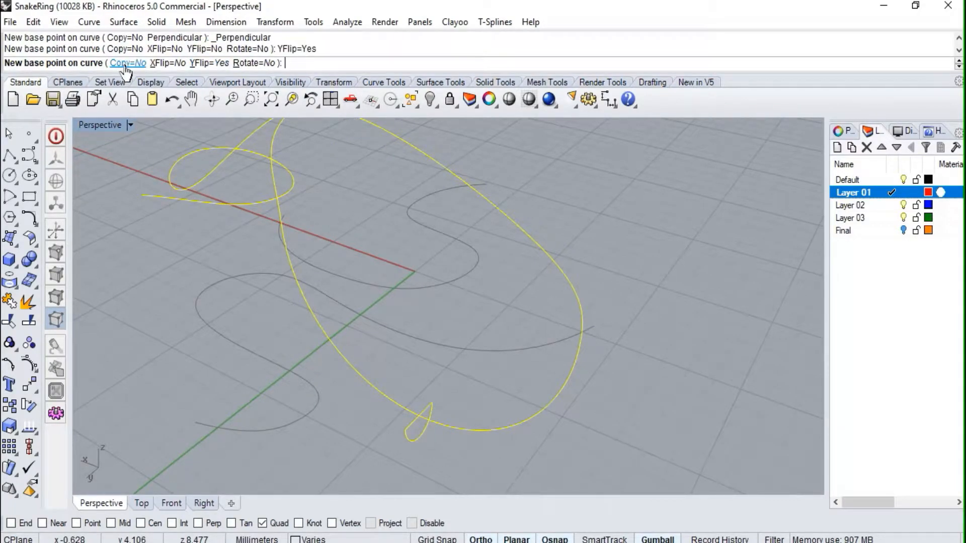
{"action": "left_click", "coordinate": [124, 64]}
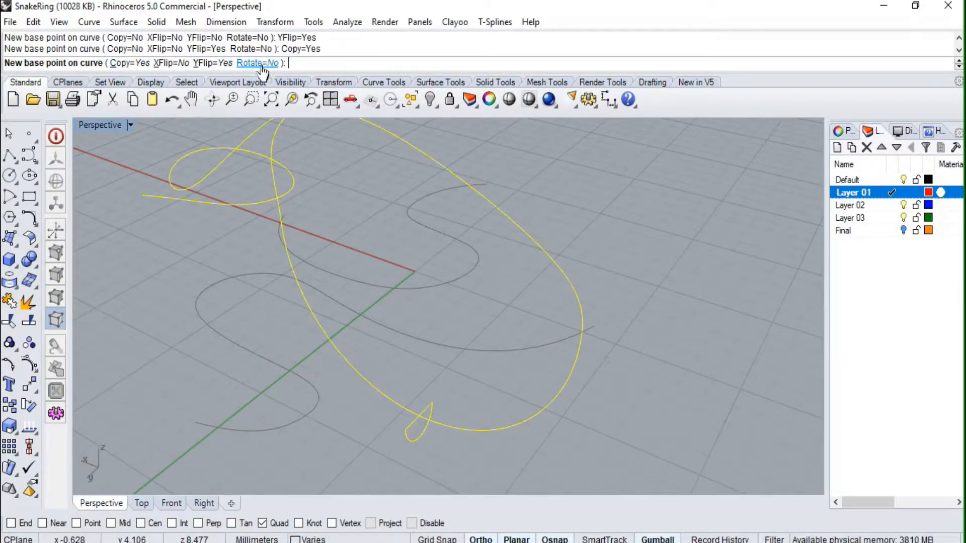
{"action": "right_click_drag", "start_coordinate": [716, 394], "coordinate": [529, 406]}
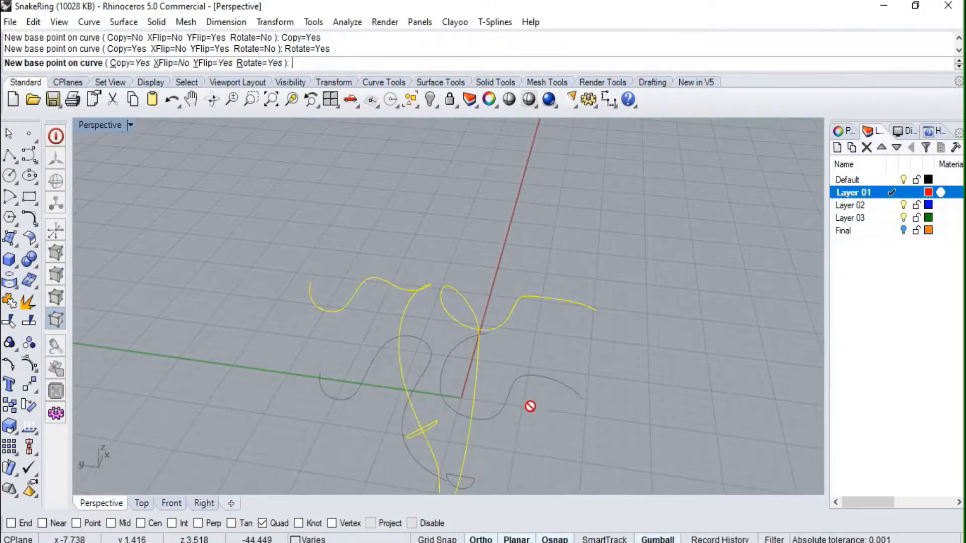
- Place a profile copy at the tail end of the ring curve and rotate it to about 348 degrees
{"action": "scroll", "coordinate": [307, 277], "scroll_direction": "up", "scroll_amount": 3}
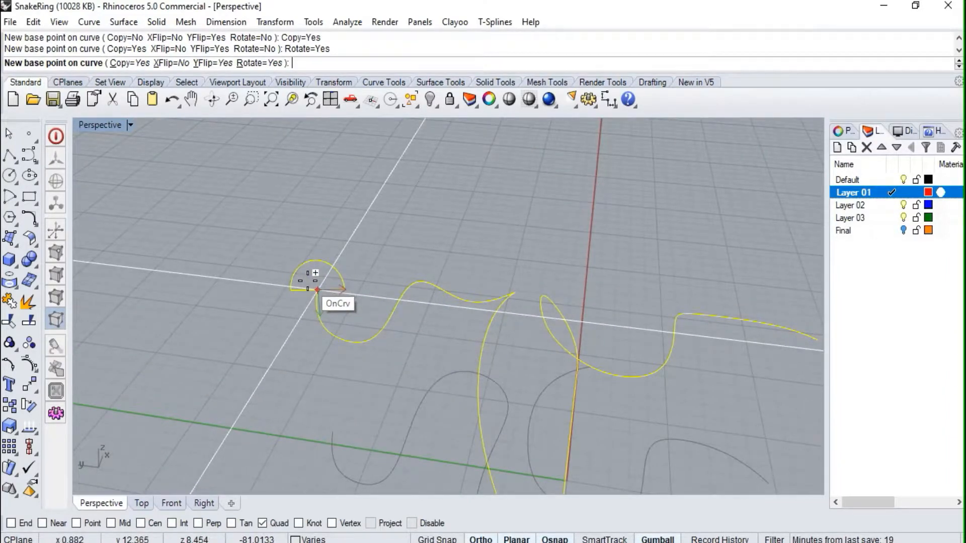
{"action": "scroll", "coordinate": [307, 281], "scroll_direction": "down", "scroll_amount": 4}
{"action": "mouse_move", "coordinate": [308, 281]}
{"action": "right_mouse_down"}
{"action": "mouse_move", "coordinate": [274, 351]}
{"action": "mouse_move", "coordinate": [220, 369]}
{"action": "mouse_move", "coordinate": [179, 398]}
{"action": "mouse_move", "coordinate": [319, 320]}
{"action": "mouse_move", "coordinate": [304, 267]}
{"action": "right_mouse_up"}
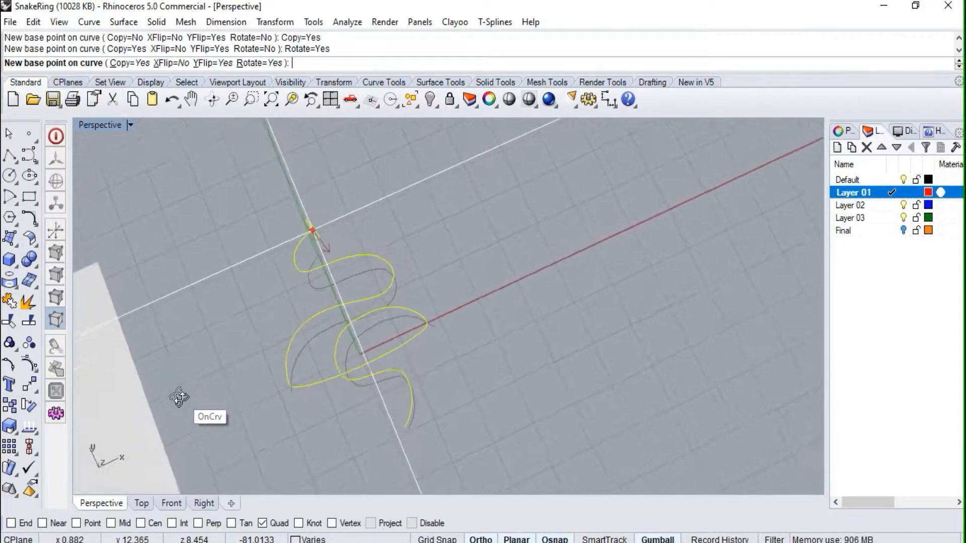
{"action": "scroll", "coordinate": [312, 272], "scroll_direction": "up", "scroll_amount": 4}
{"action": "scroll", "coordinate": [312, 271], "scroll_direction": "down", "scroll_amount": 4}
{"action": "scroll", "coordinate": [312, 269], "scroll_direction": "up", "scroll_amount": 3}
{"action": "left_click", "coordinate": [318, 272]}
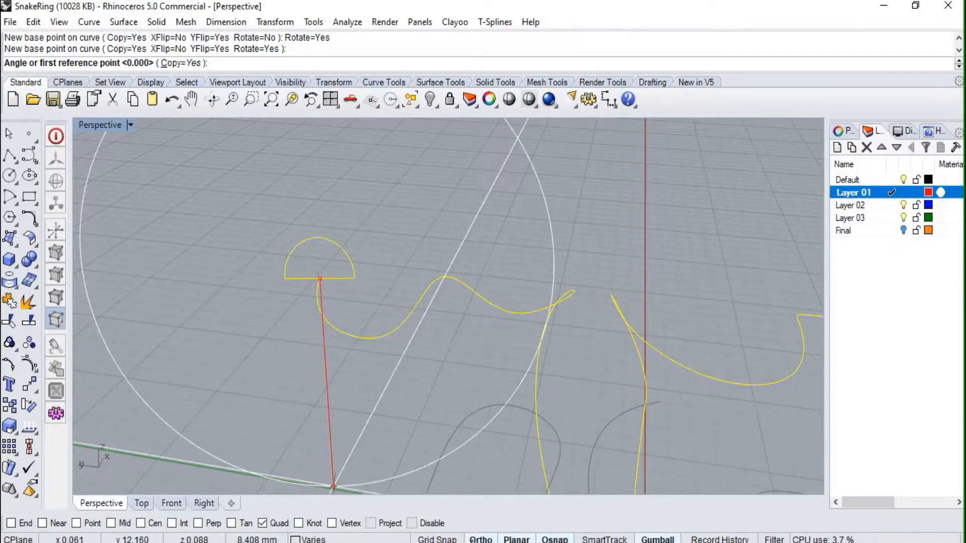
{"action": "left_click", "coordinate": [356, 282]}
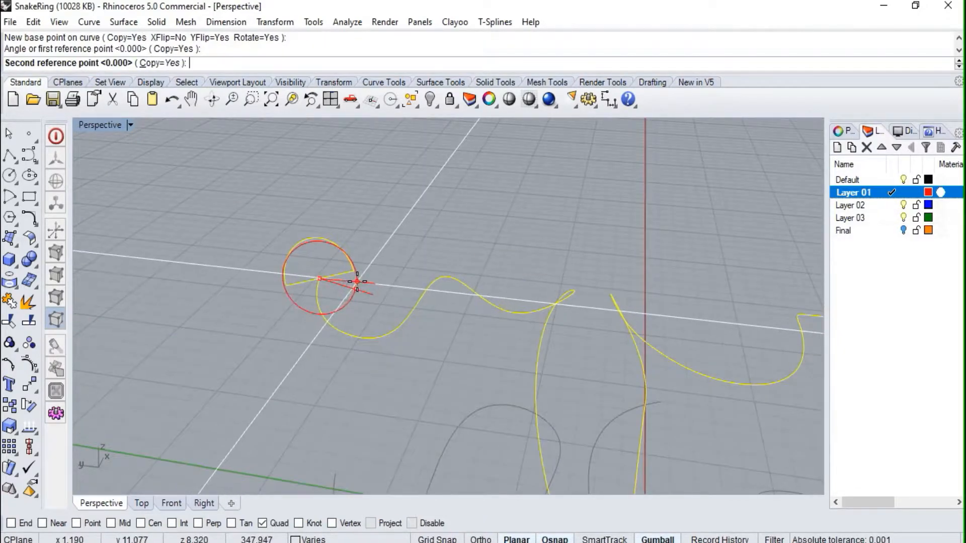
{"action": "left_click", "coordinate": [357, 280]}
- Place a second profile copy at the quadrant point near the tail's first bend and rotate it to about 344 degrees
{"action": "right_click_drag", "start_coordinate": [420, 312], "coordinate": [454, 312]}
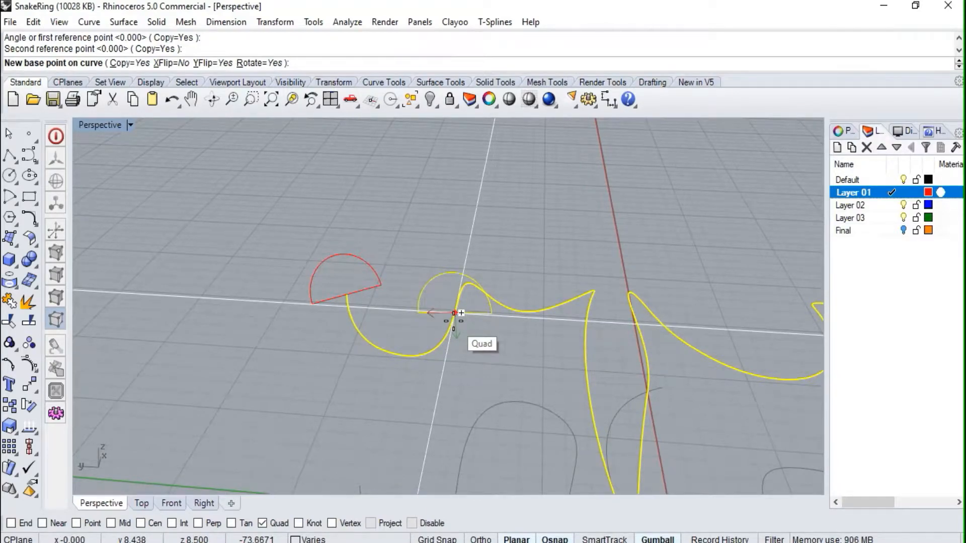
{"action": "left_click", "coordinate": [455, 313]}
{"action": "left_click", "coordinate": [534, 334]}
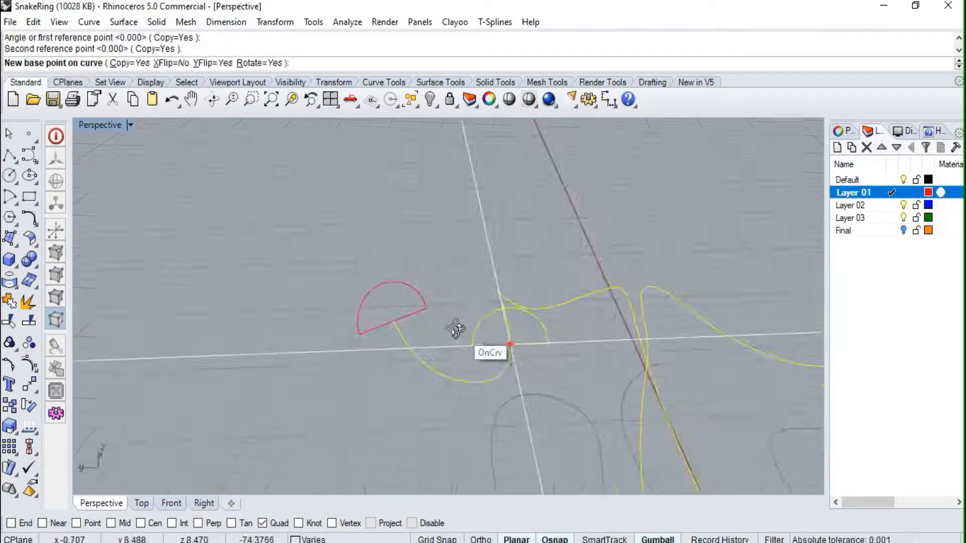
{"action": "left_click", "coordinate": [530, 355]}
- Place a third profile copy at the head end of the curve, rotate it to about 321 degrees and finish orienting
{"action": "scroll", "coordinate": [356, 196], "scroll_direction": "down", "scroll_amount": 8}
{"action": "right_click_drag", "start_coordinate": [509, 250], "coordinate": [327, 356]}
{"action": "scroll", "coordinate": [632, 274], "scroll_direction": "up", "scroll_amount": 5}
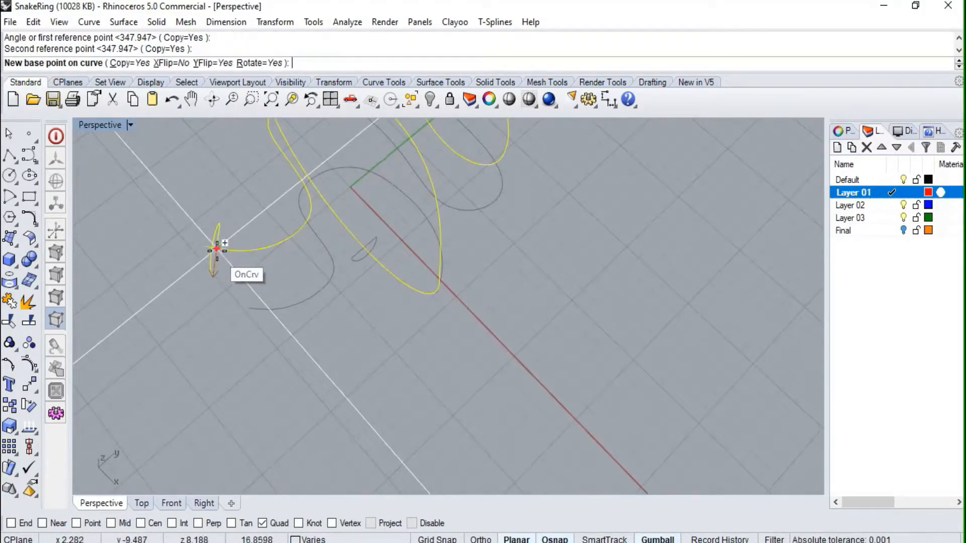
{"action": "left_click", "coordinate": [195, 236]}
{"action": "scroll", "coordinate": [256, 342], "scroll_direction": "down", "scroll_amount": 3}
{"action": "right_click_drag", "start_coordinate": [257, 342], "coordinate": [250, 213]}
{"action": "scroll", "coordinate": [250, 214], "scroll_direction": "up", "scroll_amount": 5}
{"action": "left_click", "coordinate": [250, 256]}
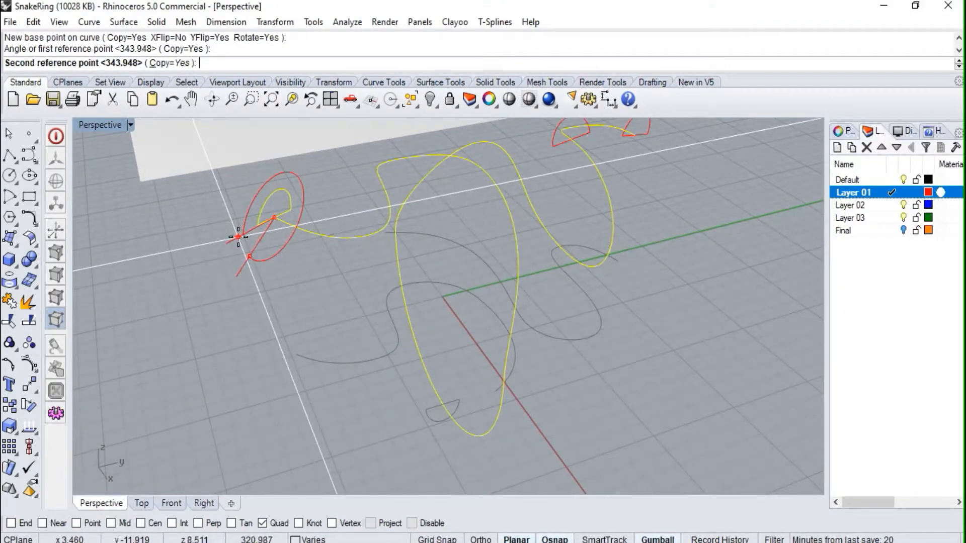
{"action": "left_click", "coordinate": [238, 237]}
{"action": "right_click", "coordinate": [324, 300]}
- Scale the profile at the tail tip narrower across its width, so that it is slimmer than the body profile
{"action": "scroll", "coordinate": [324, 300], "scroll_direction": "down", "scroll_amount": 4}
{"action": "left_click", "coordinate": [267, 309]}
{"action": "right_click_drag", "start_coordinate": [268, 309], "coordinate": [632, 352]}
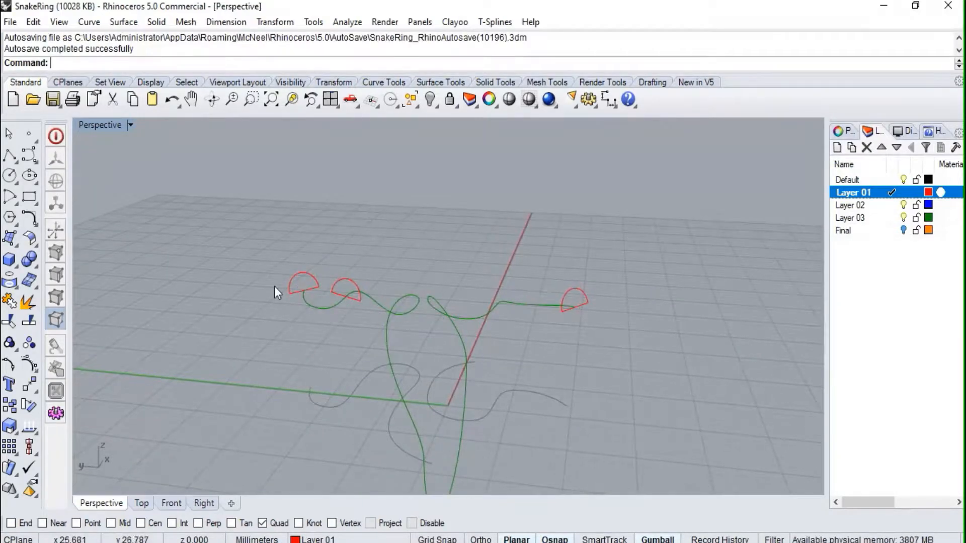
{"action": "scroll", "coordinate": [274, 285], "scroll_direction": "up", "scroll_amount": 3}
{"action": "scroll", "coordinate": [325, 292], "scroll_direction": "up", "scroll_amount": 2}
{"action": "left_click", "coordinate": [364, 258]}
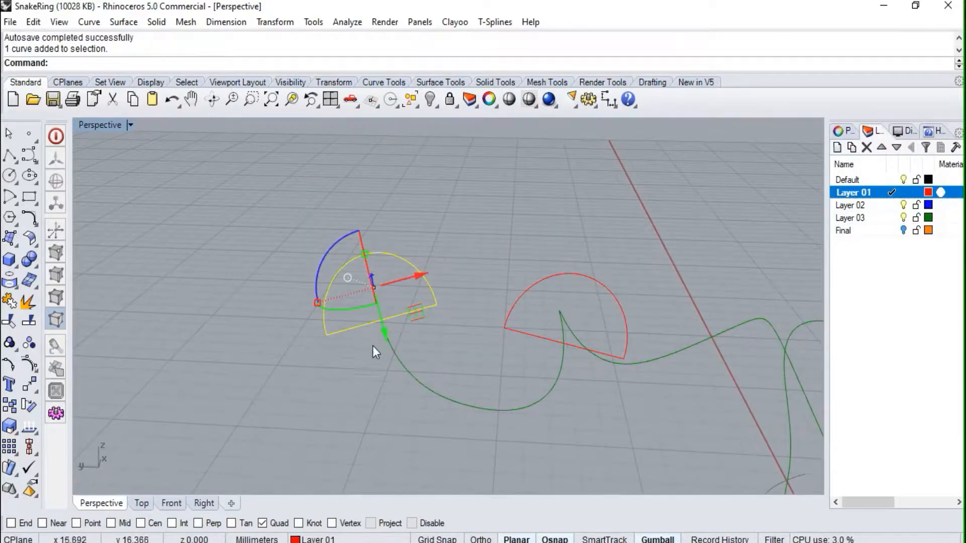
{"action": "left_click_drag", "start_coordinate": [319, 302], "coordinate": [356, 308]}
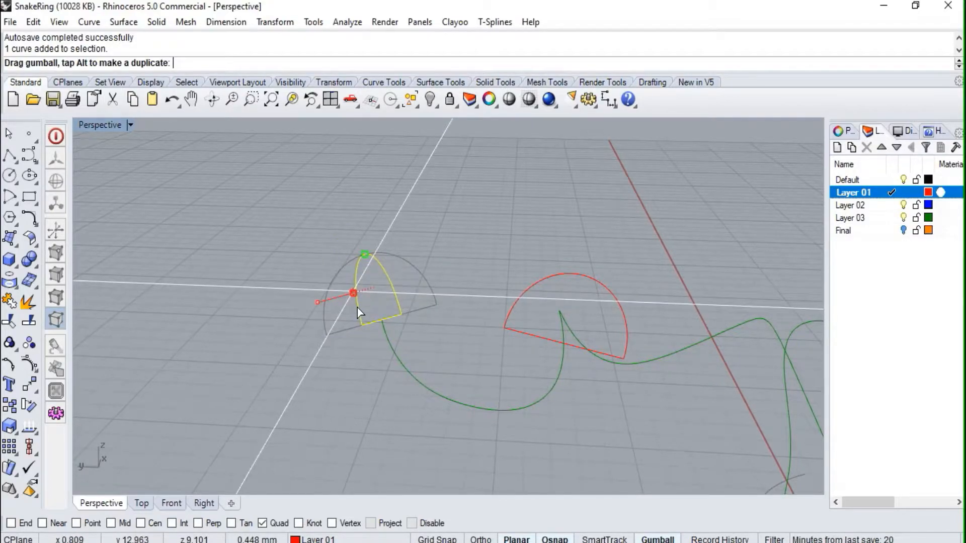
{"action": "right_click_drag", "start_coordinate": [439, 228], "coordinate": [397, 267]}
{"action": "scroll", "coordinate": [398, 266], "scroll_direction": "up", "scroll_amount": 3}
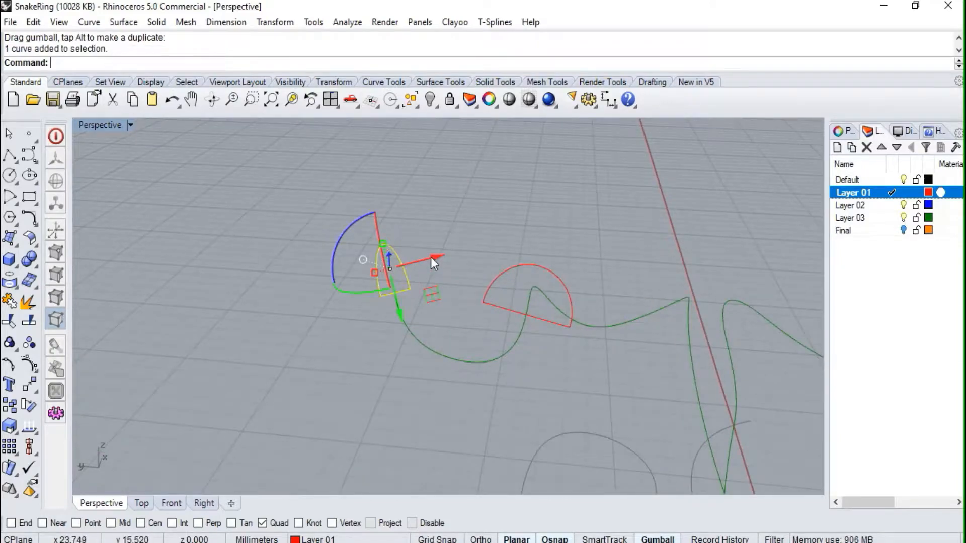
{"action": "left_click_drag", "start_coordinate": [376, 274], "coordinate": [364, 277]}
{"action": "left_click", "coordinate": [464, 212]}
- Scale the second tail profile slightly narrower across its width to grade the taper towards the tail tip
{"action": "scroll", "coordinate": [464, 213], "scroll_direction": "down", "scroll_amount": 3}
{"action": "right_click_drag", "start_coordinate": [464, 218], "coordinate": [467, 236]}
{"action": "left_click", "coordinate": [512, 243]}
{"action": "left_click_drag", "start_coordinate": [569, 269], "coordinate": [564, 269]}
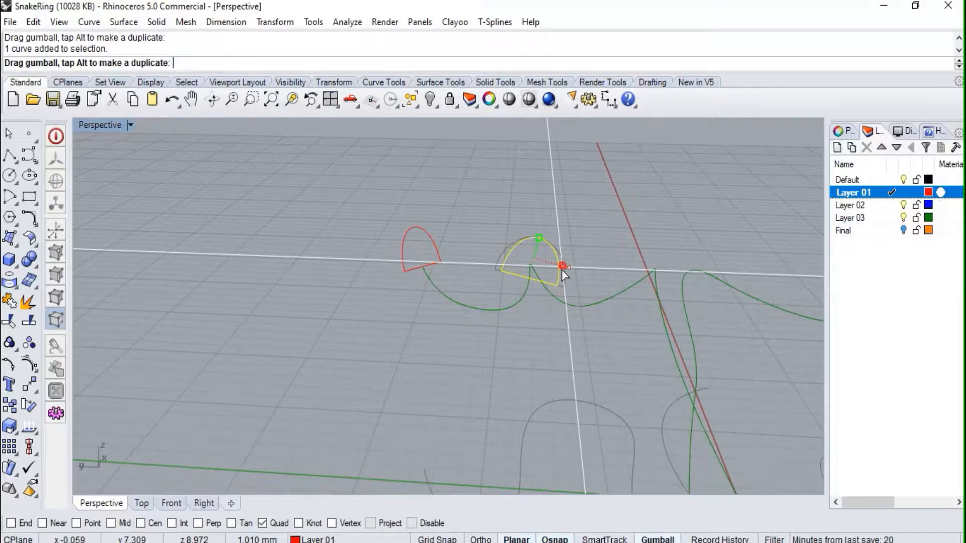
{"action": "left_click_drag", "start_coordinate": [563, 272], "coordinate": [558, 270]}
{"action": "right_click_drag", "start_coordinate": [559, 270], "coordinate": [506, 264]}
{"action": "left_click", "coordinate": [469, 166]}
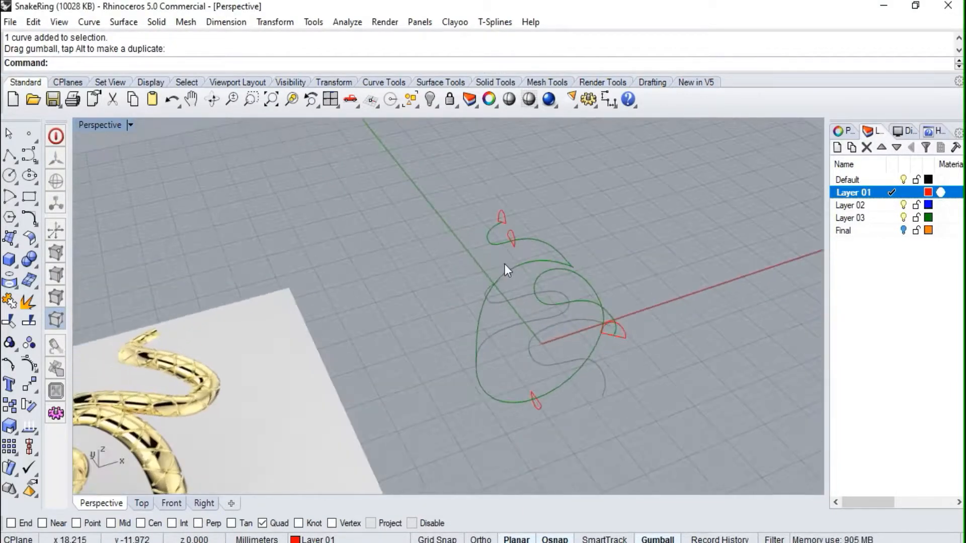
- Sweep the half-round profiles along the ring curve with Sweep 1 Rail to form the snake's body
{"action": "left_click", "coordinate": [16, 247]}
{"action": "left_click", "coordinate": [31, 287]}
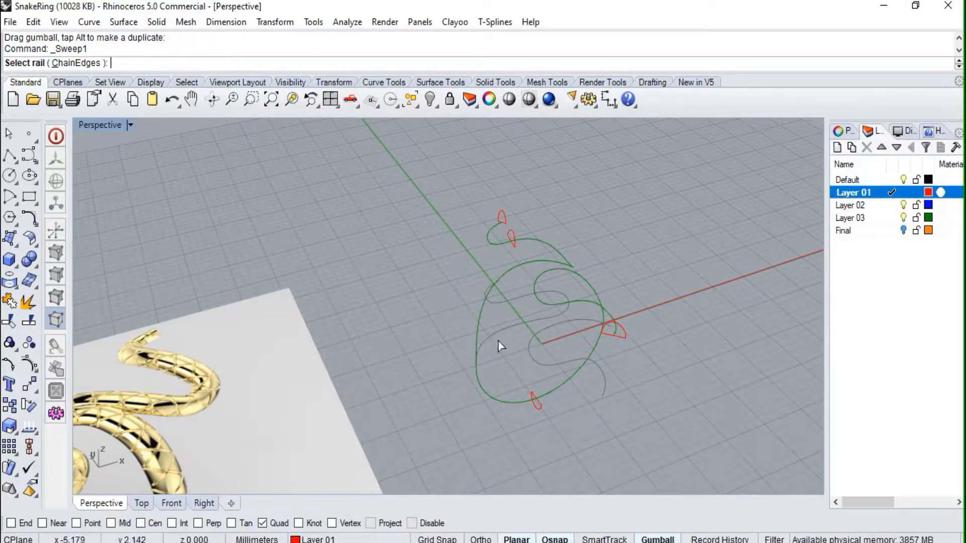
{"action": "right_click_drag", "start_coordinate": [583, 400], "coordinate": [473, 408]}
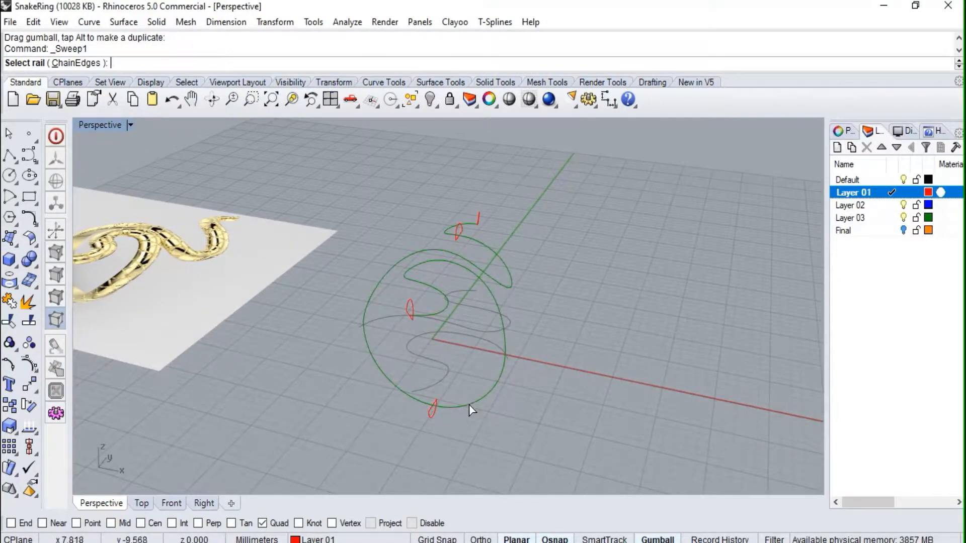
{"action": "right_click_drag", "start_coordinate": [477, 364], "coordinate": [449, 399]}
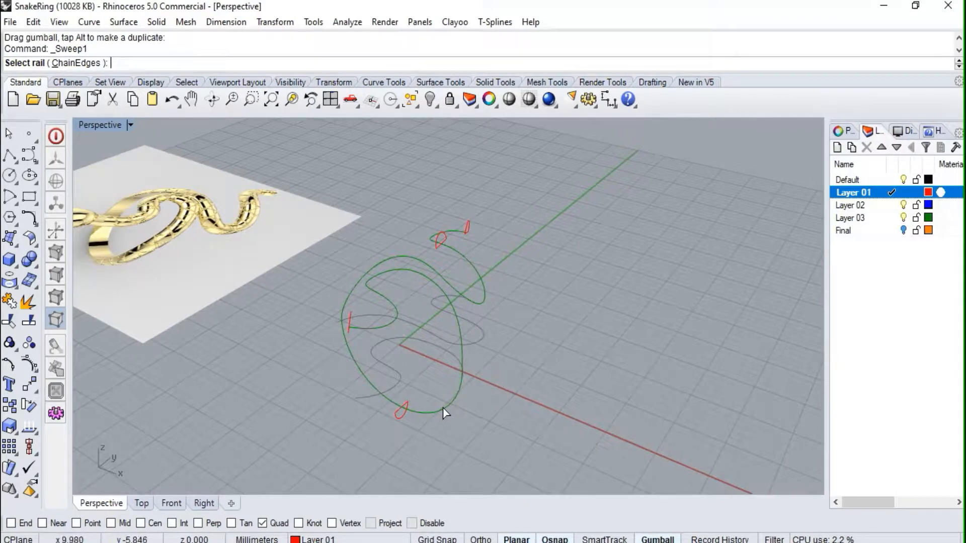
{"action": "left_click", "coordinate": [442, 412]}
{"action": "right_click_drag", "start_coordinate": [378, 343], "coordinate": [322, 338]}
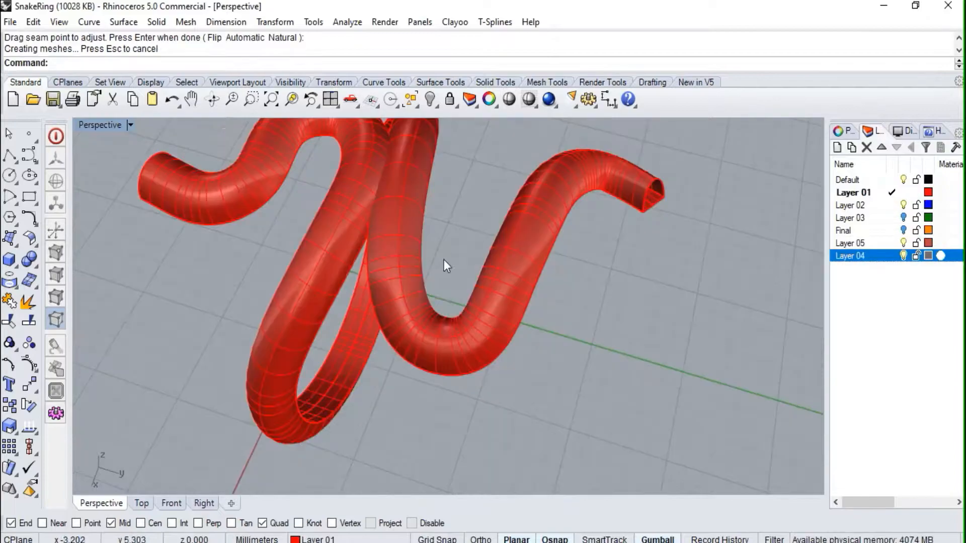
- Move the swept snake body to the Default layer
{"action": "mouse_move", "coordinate": [447, 263]}
{"action": "right_mouse_down"}
{"action": "mouse_move", "coordinate": [352, 188]}
{"action": "mouse_move", "coordinate": [606, 212]}
{"action": "mouse_move", "coordinate": [627, 250]}
{"action": "mouse_move", "coordinate": [452, 259]}
{"action": "mouse_move", "coordinate": [415, 278]}
{"action": "mouse_move", "coordinate": [401, 352]}
{"action": "mouse_move", "coordinate": [479, 304]}
{"action": "mouse_move", "coordinate": [716, 211]}
{"action": "mouse_move", "coordinate": [659, 238]}
{"action": "mouse_move", "coordinate": [438, 225]}
{"action": "mouse_move", "coordinate": [412, 282]}
{"action": "mouse_move", "coordinate": [423, 336]}
{"action": "mouse_move", "coordinate": [452, 262]}
{"action": "right_mouse_up"}
{"action": "scroll", "coordinate": [424, 336], "scroll_direction": "down", "scroll_amount": 7}
{"action": "scroll", "coordinate": [451, 263], "scroll_direction": "up", "scroll_amount": 2}
{"action": "left_click", "coordinate": [463, 257]}
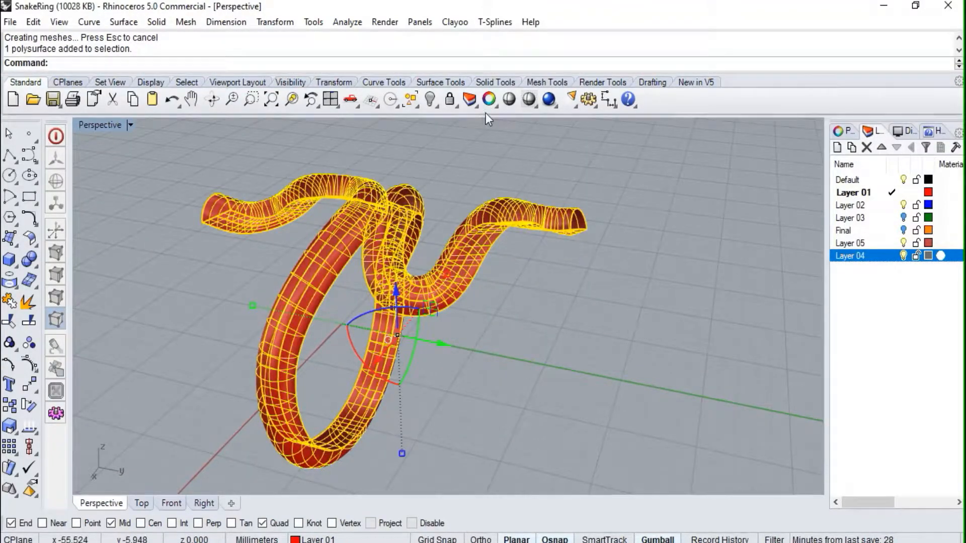
{"action": "left_click", "coordinate": [474, 108]}
{"action": "left_click", "coordinate": [494, 129]}
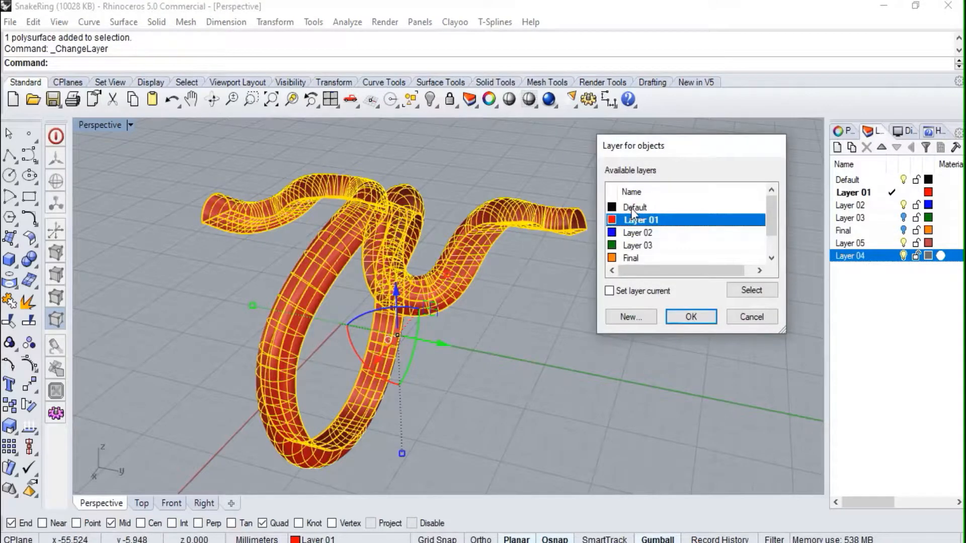
{"action": "left_click", "coordinate": [686, 321]}
- Examine the swept body in the four-view layout and up close around the tail in the Perspective view
{"action": "right_click_drag", "start_coordinate": [649, 262], "coordinate": [492, 327]}
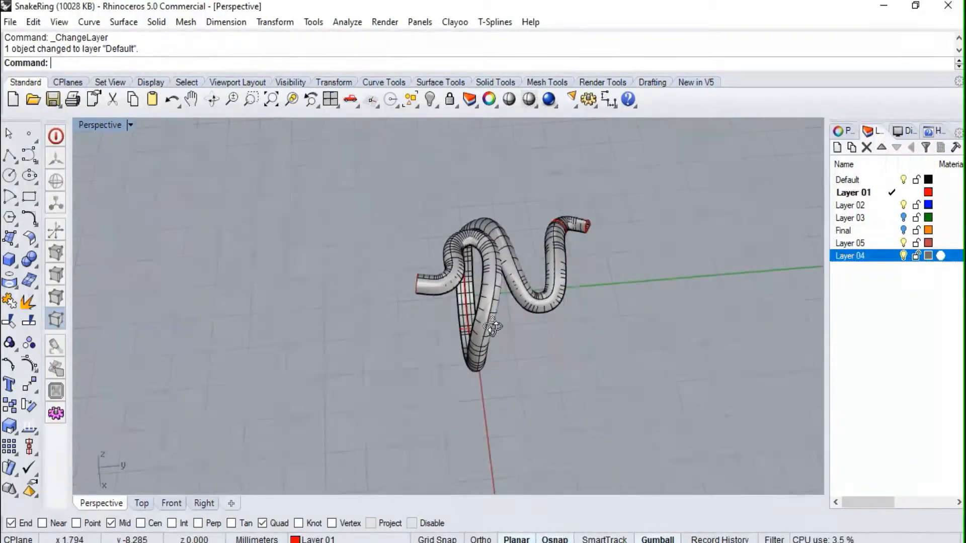
{"action": "double_click", "coordinate": [105, 123]}
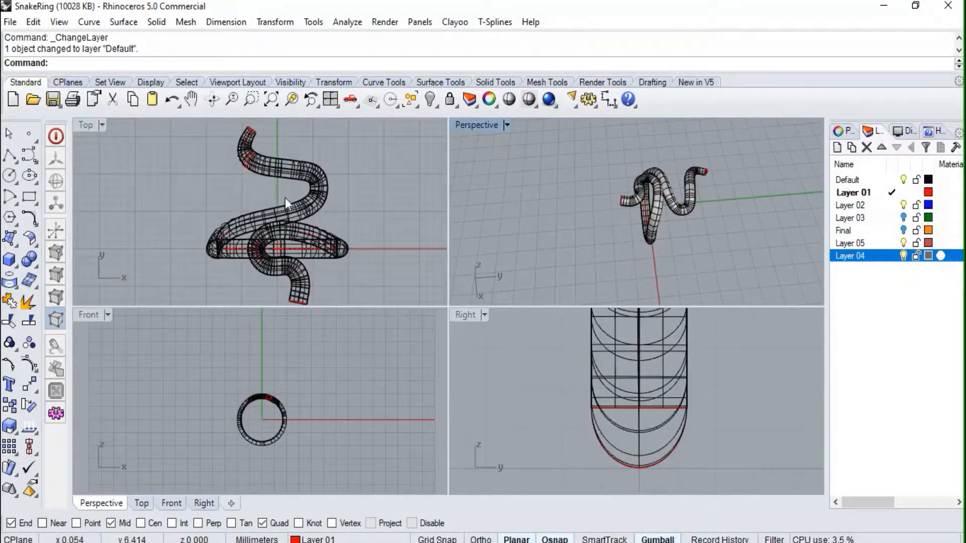
{"action": "double_click", "coordinate": [489, 124]}
{"action": "mouse_move", "coordinate": [503, 259]}
{"action": "right_mouse_down"}
{"action": "mouse_move", "coordinate": [702, 196]}
{"action": "mouse_move", "coordinate": [800, 196]}
{"action": "mouse_move", "coordinate": [92, 207]}
{"action": "mouse_move", "coordinate": [76, 215]}
{"action": "right_mouse_up"}
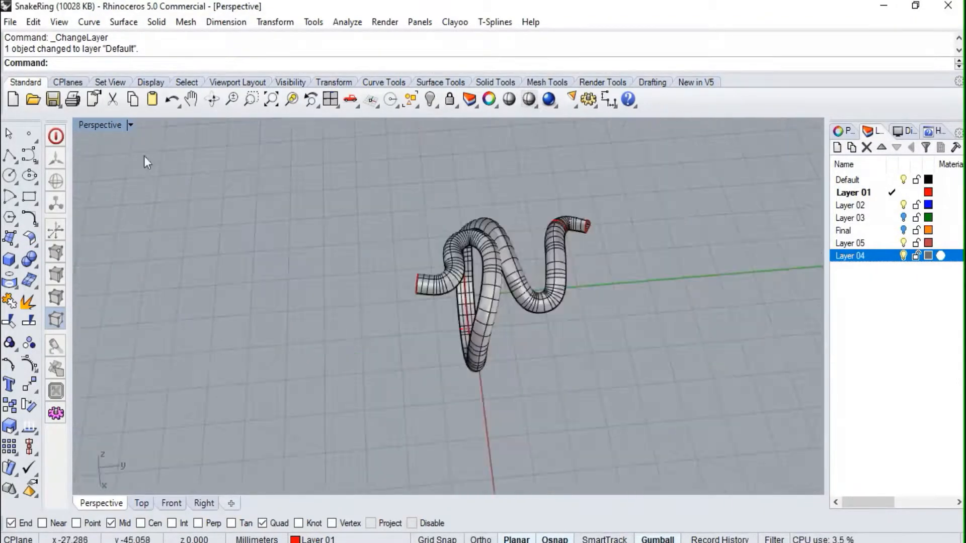
{"action": "scroll", "coordinate": [627, 322], "scroll_direction": "up", "scroll_amount": 5}
{"action": "right_click_drag", "start_coordinate": [626, 322], "coordinate": [213, 276]}
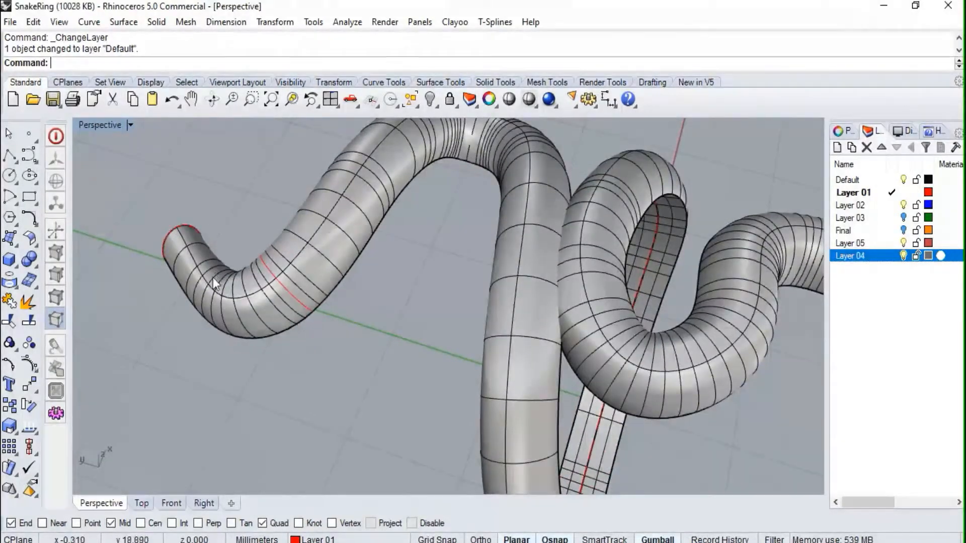
- Extract two lengthwise isocurves (U direction) from the snake's body, one low along each side
{"action": "right_click_drag", "start_coordinate": [272, 279], "coordinate": [218, 301]}
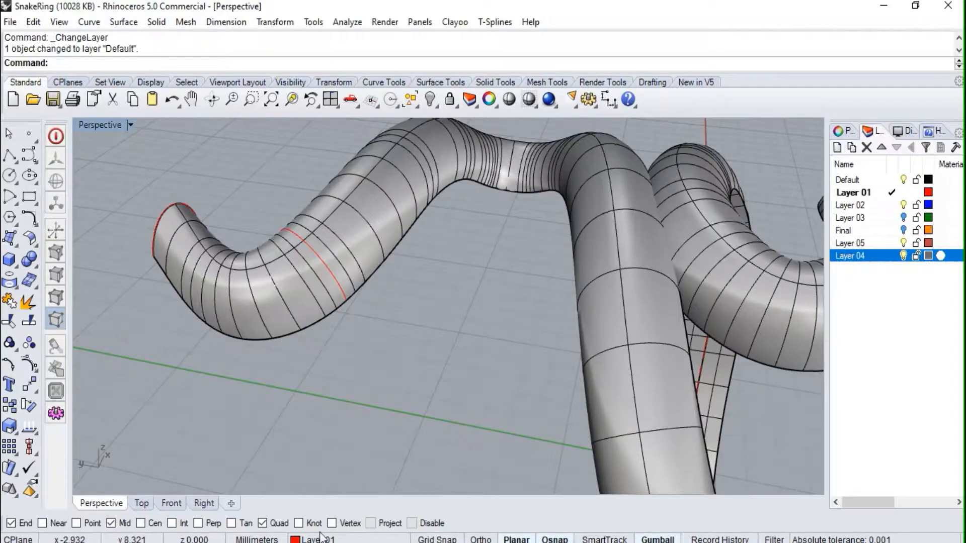
{"action": "left_click", "coordinate": [14, 291]}
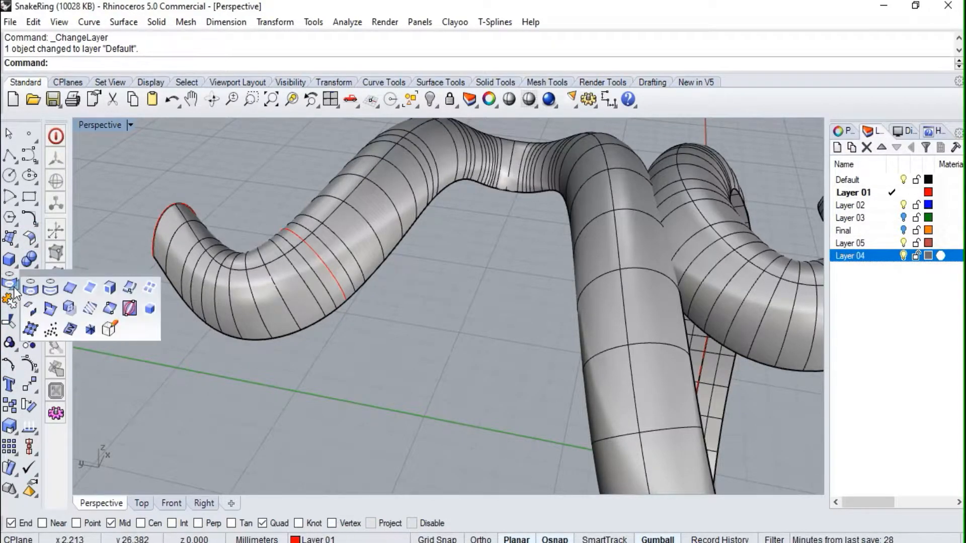
{"action": "left_click", "coordinate": [129, 287]}
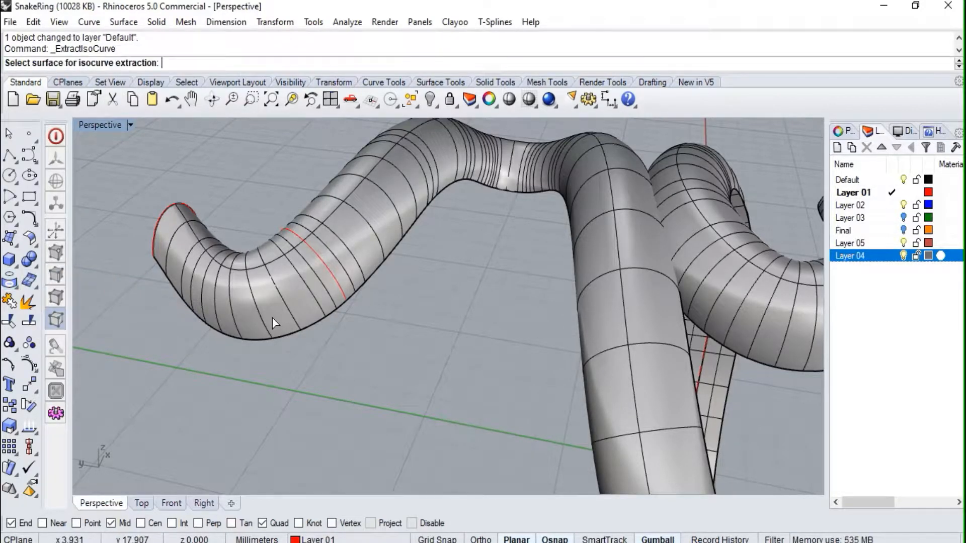
{"action": "left_click", "coordinate": [272, 317]}
{"action": "right_click_drag", "start_coordinate": [275, 327], "coordinate": [277, 264]}
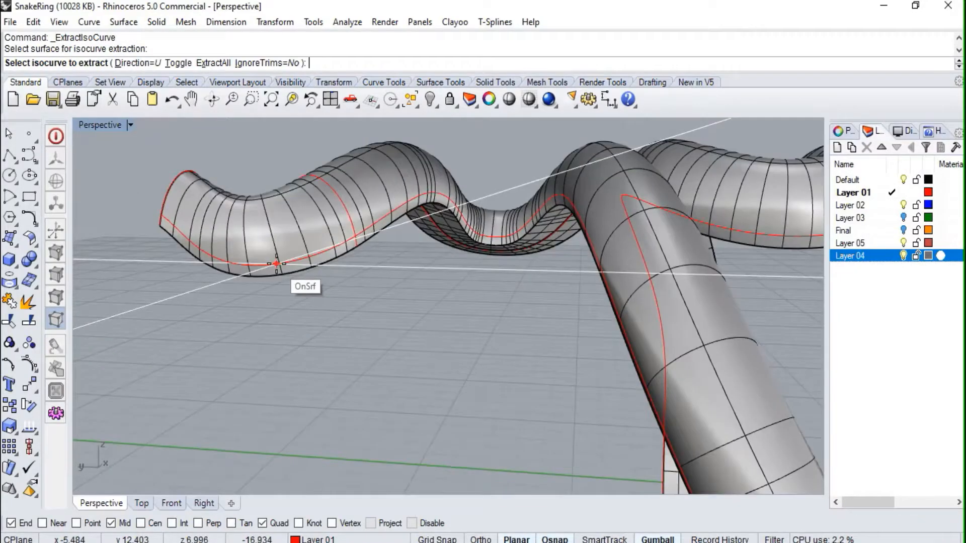
{"action": "left_click", "coordinate": [276, 265]}
{"action": "right_click_drag", "start_coordinate": [222, 183], "coordinate": [518, 248]}
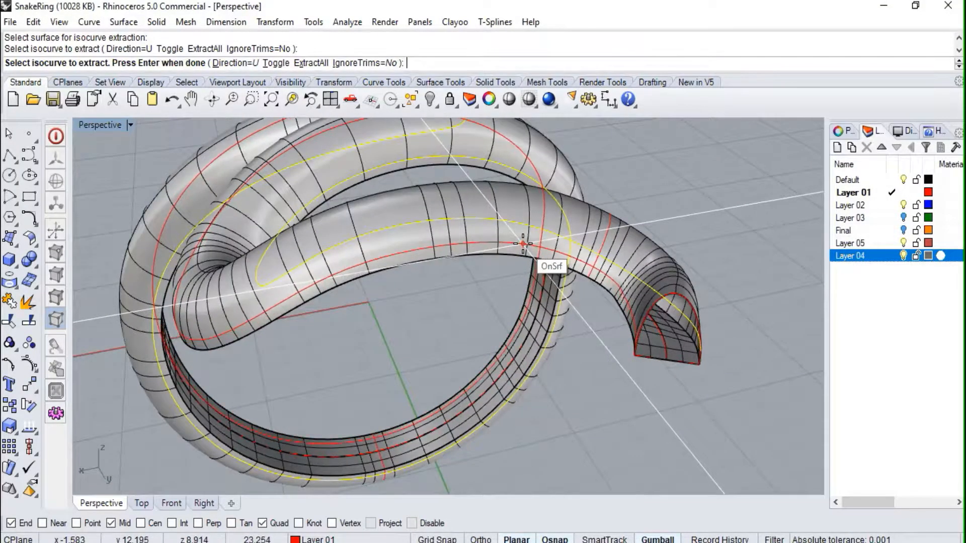
{"action": "left_click", "coordinate": [523, 245]}
- Toggle the isocurve direction to V, turn off the object snaps and extract one crosswise isocurve near the tail end and one near the head end
{"action": "right_click_drag", "start_coordinate": [714, 166], "coordinate": [261, 189]}
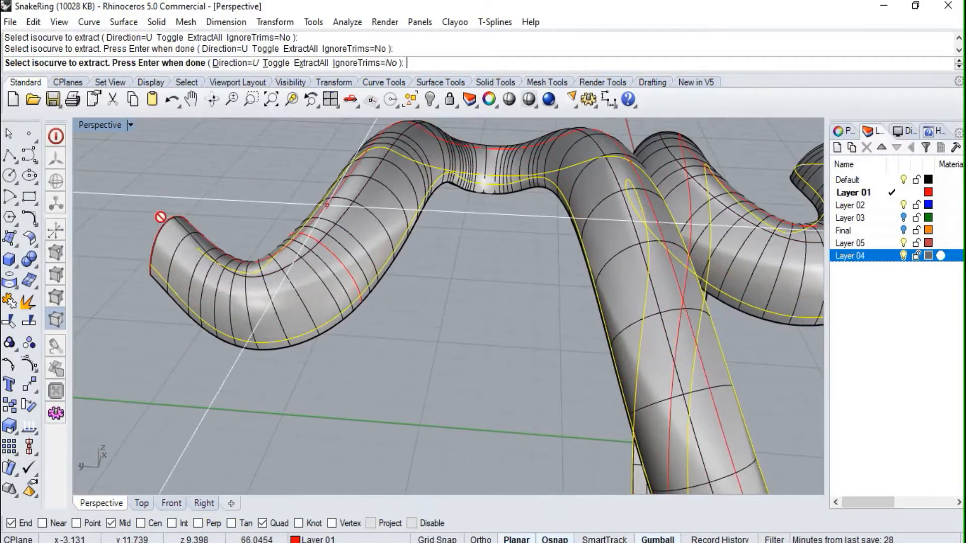
{"action": "scroll", "coordinate": [160, 217], "scroll_direction": "up", "scroll_amount": 2}
{"action": "left_click", "coordinate": [284, 69]}
{"action": "right_click_drag", "start_coordinate": [202, 250], "coordinate": [238, 265]}
{"action": "left_click", "coordinate": [242, 304]}
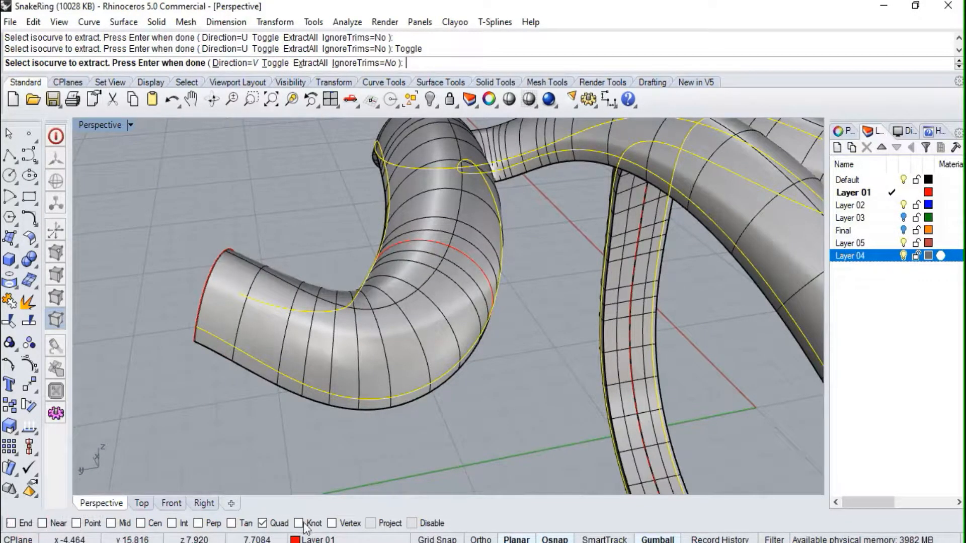
{"action": "left_click", "coordinate": [279, 523]}
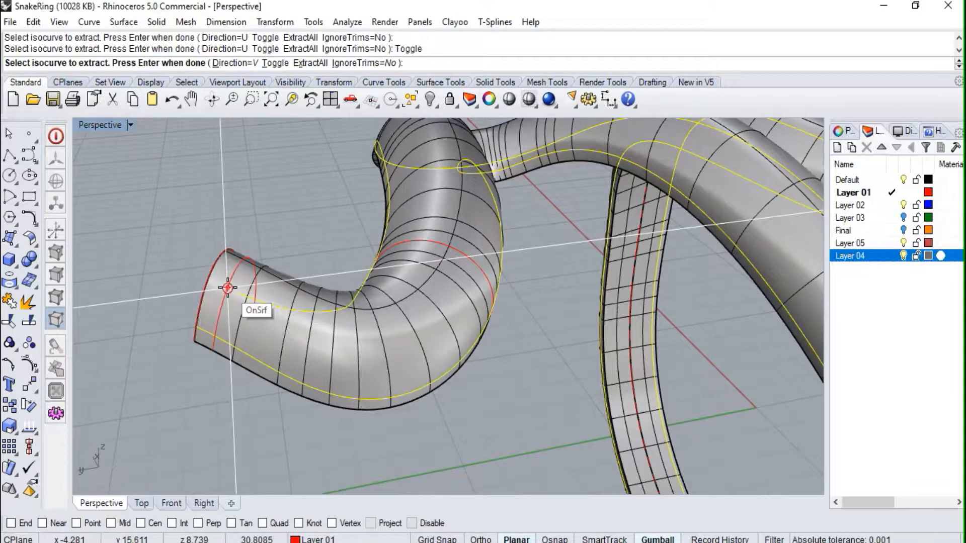
{"action": "right_click_drag", "start_coordinate": [136, 276], "coordinate": [665, 309]}
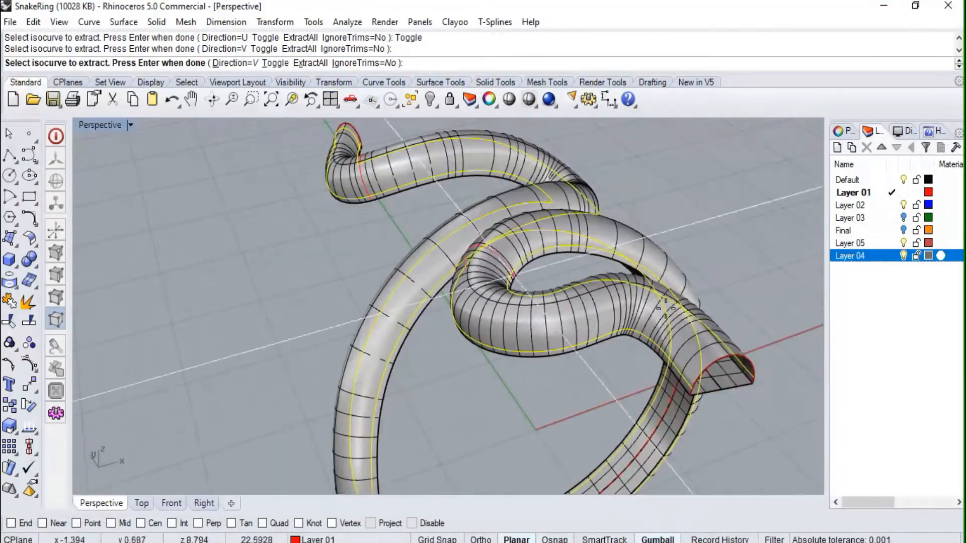
{"action": "scroll", "coordinate": [733, 335], "scroll_direction": "up", "scroll_amount": 4}
{"action": "right_click_drag", "start_coordinate": [733, 335], "coordinate": [798, 351]}
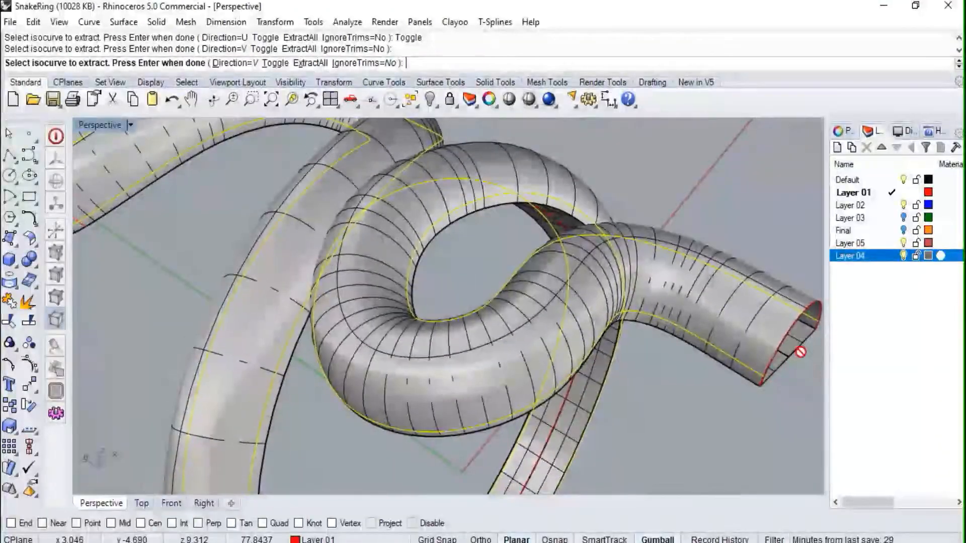
{"action": "left_click", "coordinate": [767, 312]}
{"action": "key", "text": "Return"}
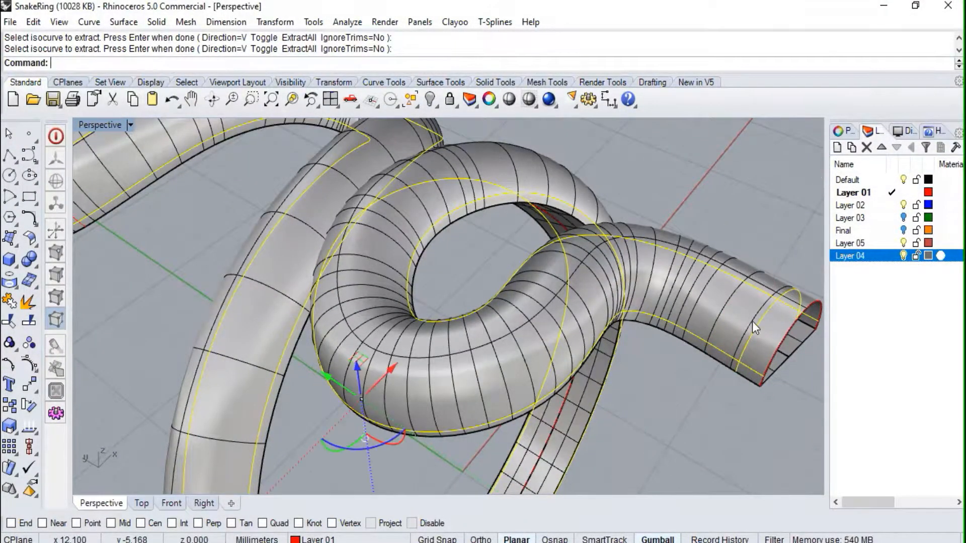
{"action": "scroll", "coordinate": [655, 339], "scroll_direction": "down", "scroll_amount": 6}
{"action": "right_click_drag", "start_coordinate": [483, 297], "coordinate": [642, 282]}
{"action": "right_click_drag", "start_coordinate": [381, 289], "coordinate": [588, 244]}
{"action": "scroll", "coordinate": [581, 186], "scroll_direction": "up", "scroll_amount": 5}
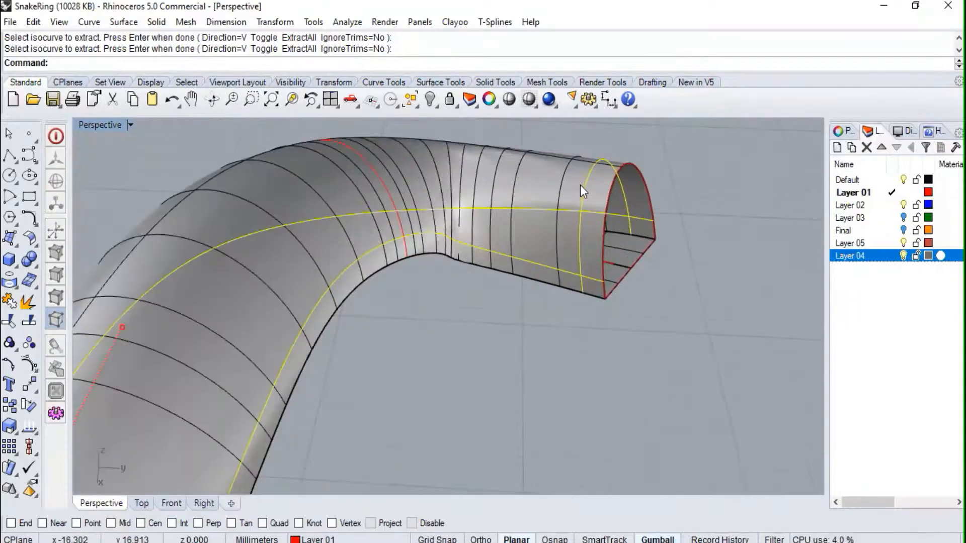
{"action": "left_click", "coordinate": [28, 322]}
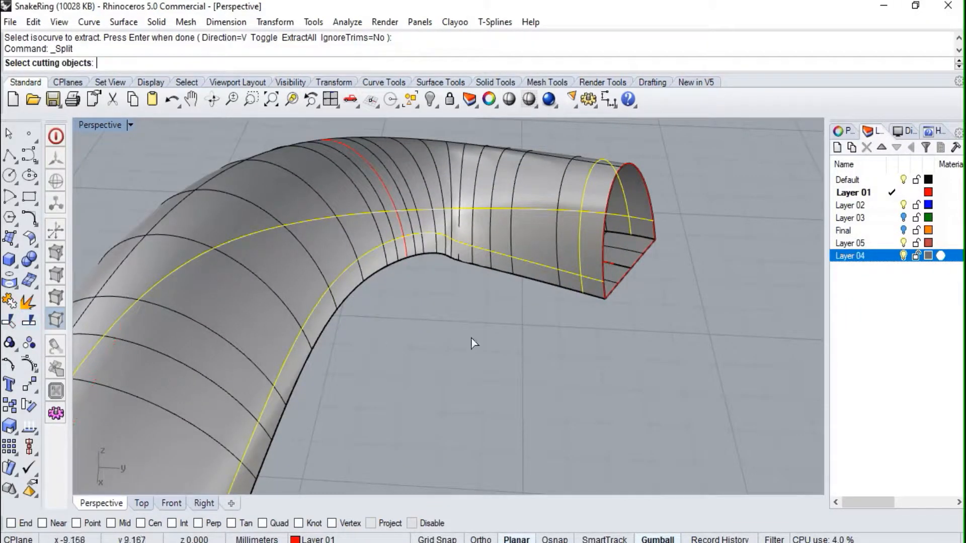
{"action": "left_click", "coordinate": [584, 292]}
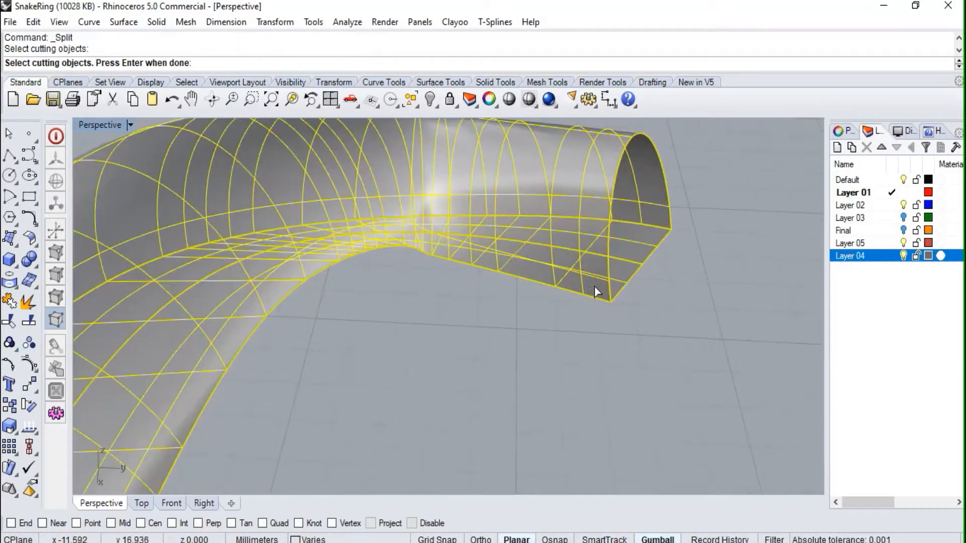
{"action": "left_click", "coordinate": [589, 290], "text": "ctrl"}
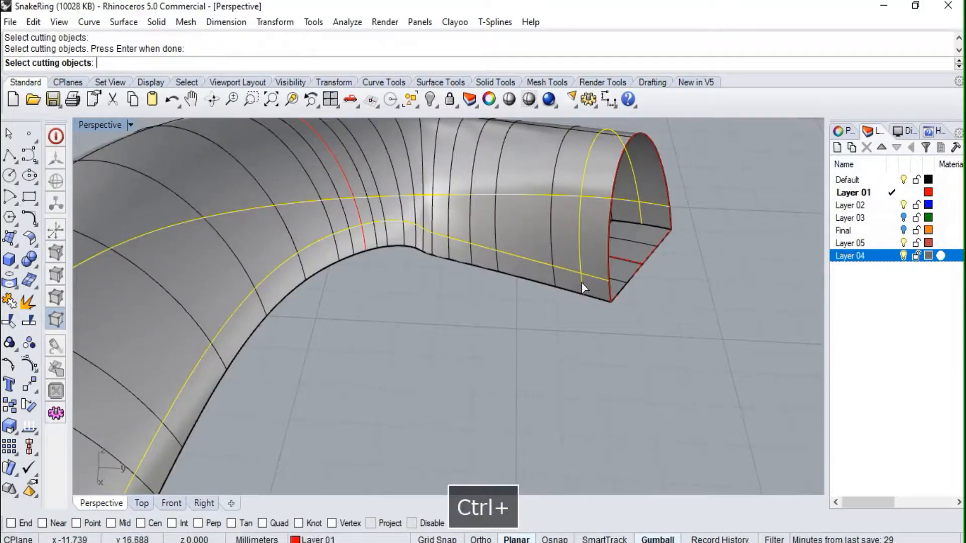
{"action": "left_click", "coordinate": [584, 288]}
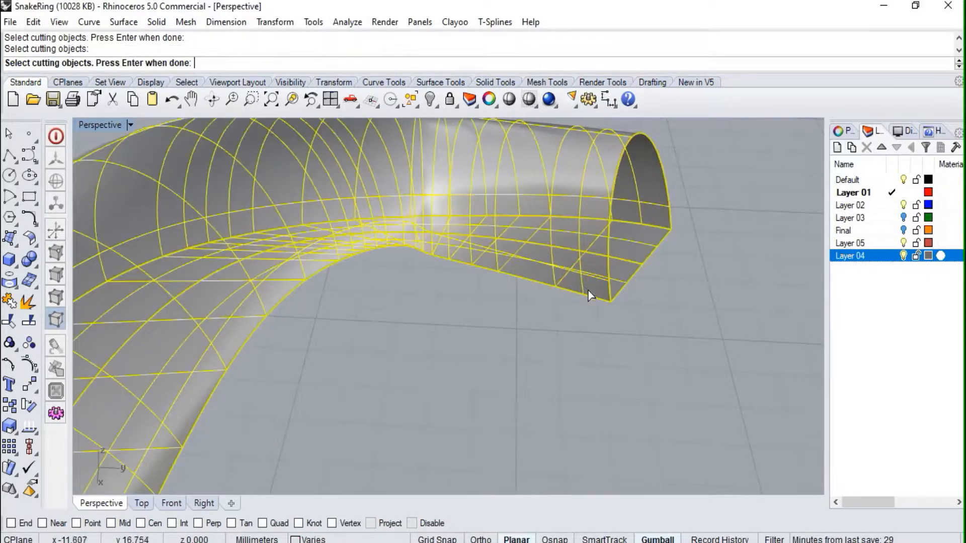
{"action": "left_click", "coordinate": [588, 290], "text": "ctrl"}
{"action": "scroll", "coordinate": [590, 280], "scroll_direction": "up", "scroll_amount": 3}
{"action": "left_click", "coordinate": [603, 280]}
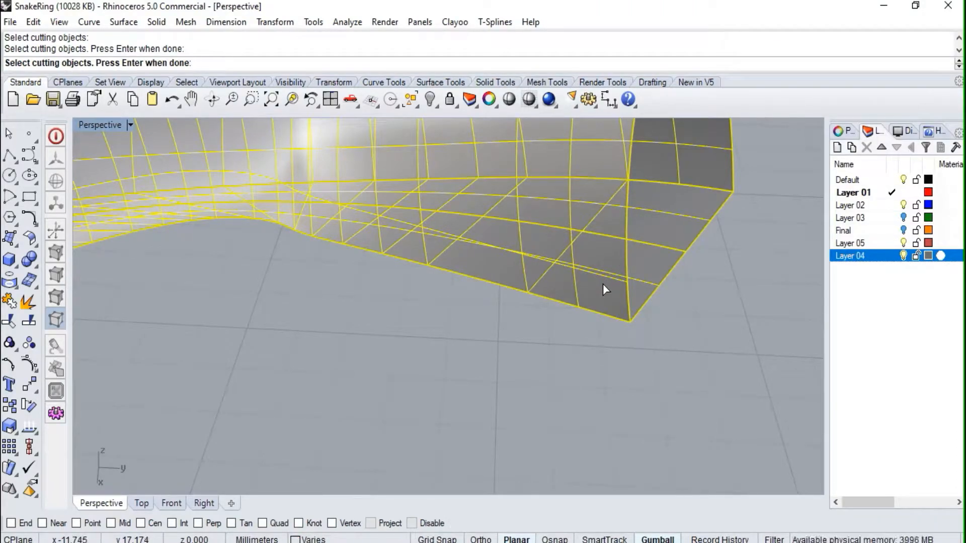
{"action": "key", "text": "Escape"}
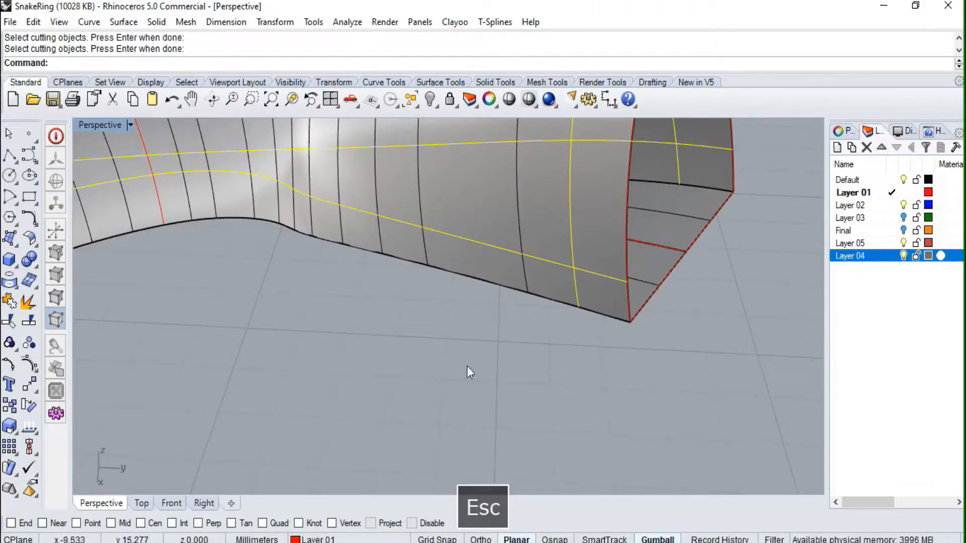
- Trim the overhanging ends of the crosswise and lengthwise isocurves against each other at both corners near the tail end
{"action": "left_click", "coordinate": [13, 323]}
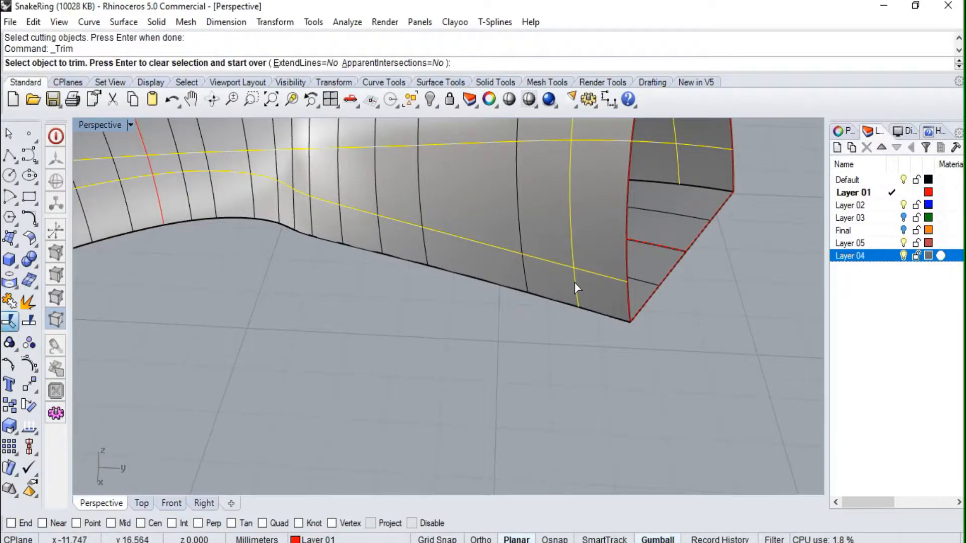
{"action": "left_click", "coordinate": [576, 288]}
{"action": "left_click", "coordinate": [618, 318]}
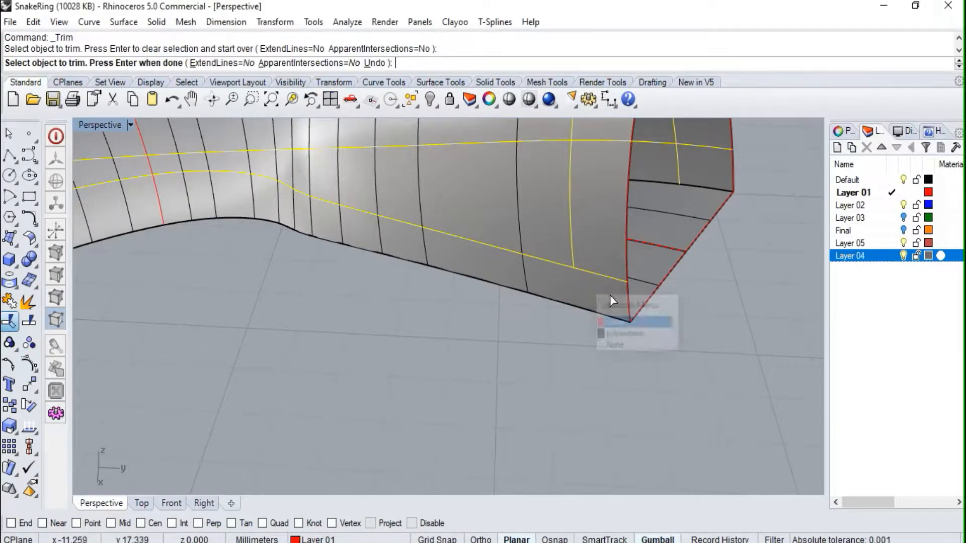
{"action": "left_click", "coordinate": [610, 280]}
{"action": "left_click", "coordinate": [643, 308]}
{"action": "right_click_drag", "start_coordinate": [643, 308], "coordinate": [347, 277]}
{"action": "scroll", "coordinate": [346, 277], "scroll_direction": "down", "scroll_amount": 6}
{"action": "scroll", "coordinate": [352, 369], "scroll_direction": "up", "scroll_amount": 6}
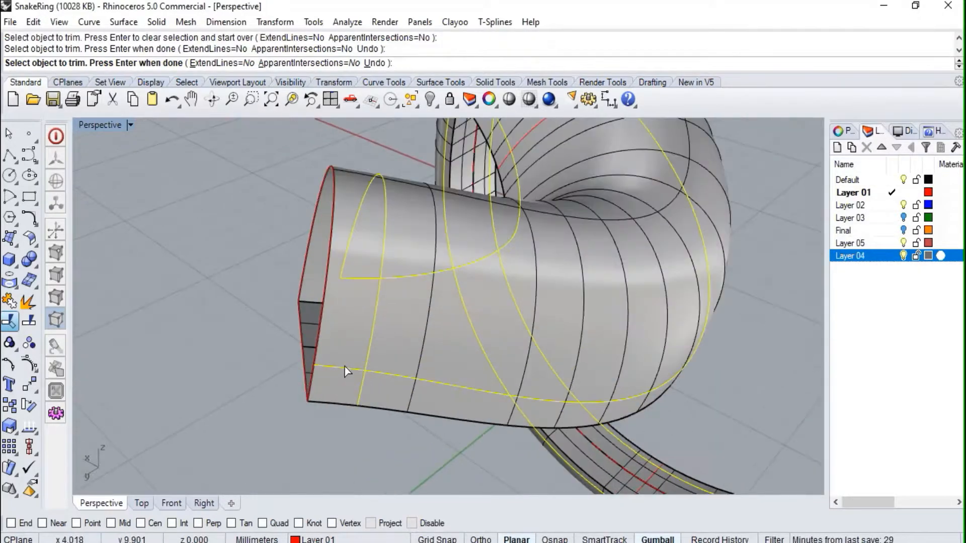
{"action": "left_click", "coordinate": [347, 371]}
{"action": "left_click", "coordinate": [388, 408]}
{"action": "left_click", "coordinate": [363, 388]}
{"action": "left_click", "coordinate": [401, 424]}
- Trim the overhanging isocurve ends at both corners near the head end and finish trimming
{"action": "scroll", "coordinate": [298, 345], "scroll_direction": "down", "scroll_amount": 12}
{"action": "right_click_drag", "start_coordinate": [666, 276], "coordinate": [388, 268]}
{"action": "scroll", "coordinate": [388, 266], "scroll_direction": "down", "scroll_amount": 6}
{"action": "scroll", "coordinate": [648, 301], "scroll_direction": "up", "scroll_amount": 10}
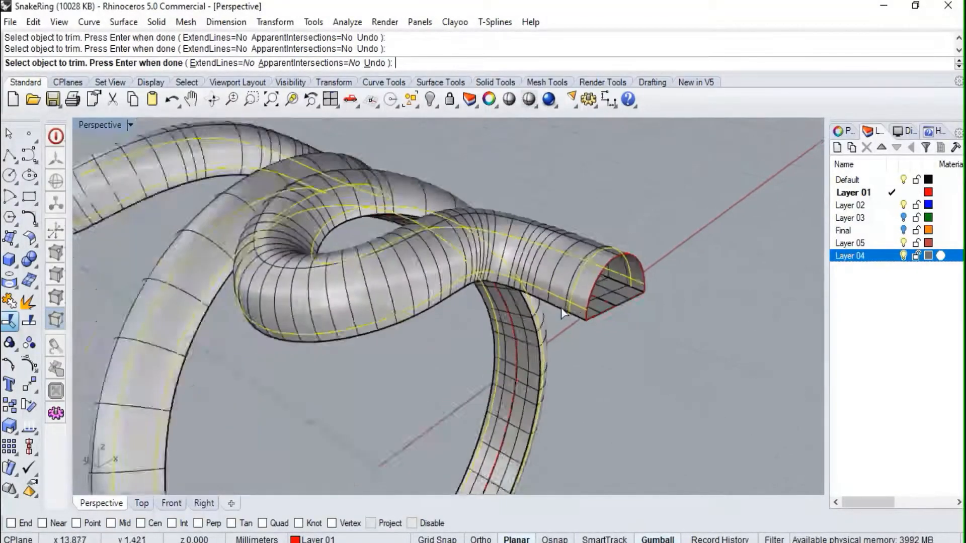
{"action": "left_click", "coordinate": [600, 306]}
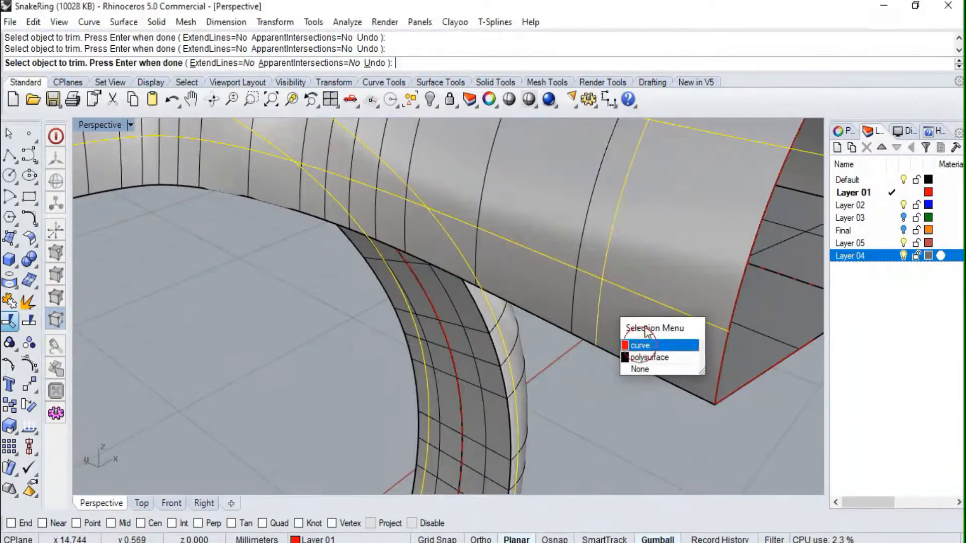
{"action": "left_click", "coordinate": [635, 345]}
{"action": "left_click", "coordinate": [651, 300]}
{"action": "left_click", "coordinate": [686, 338]}
{"action": "scroll", "coordinate": [565, 222], "scroll_direction": "down", "scroll_amount": 7}
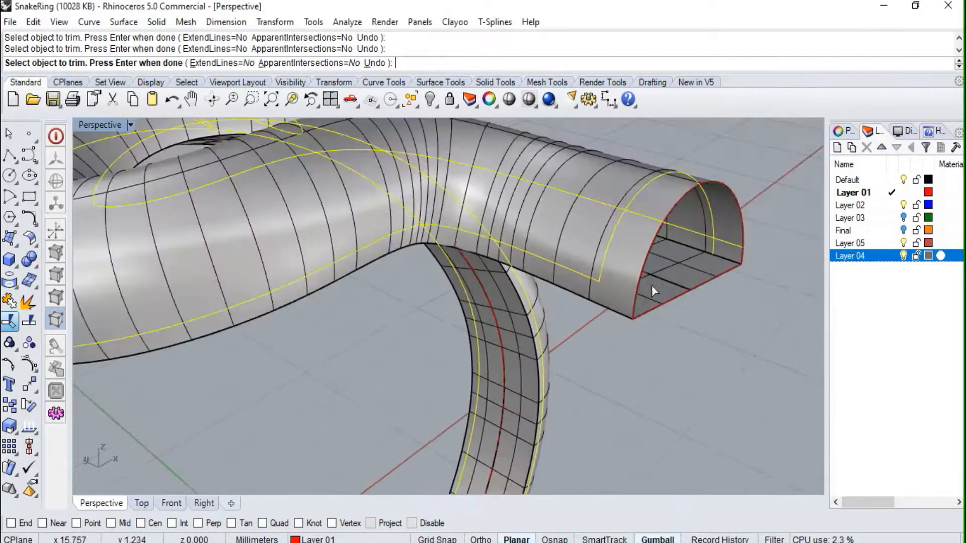
{"action": "right_click_drag", "start_coordinate": [651, 284], "coordinate": [498, 285]}
{"action": "left_click", "coordinate": [387, 377]}
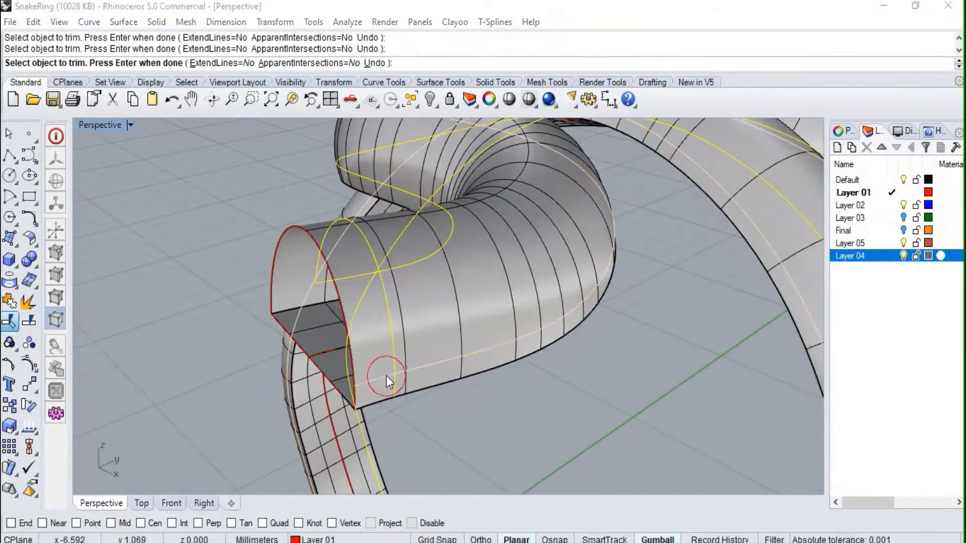
{"action": "left_click", "coordinate": [423, 413]}
{"action": "left_click", "coordinate": [405, 394]}
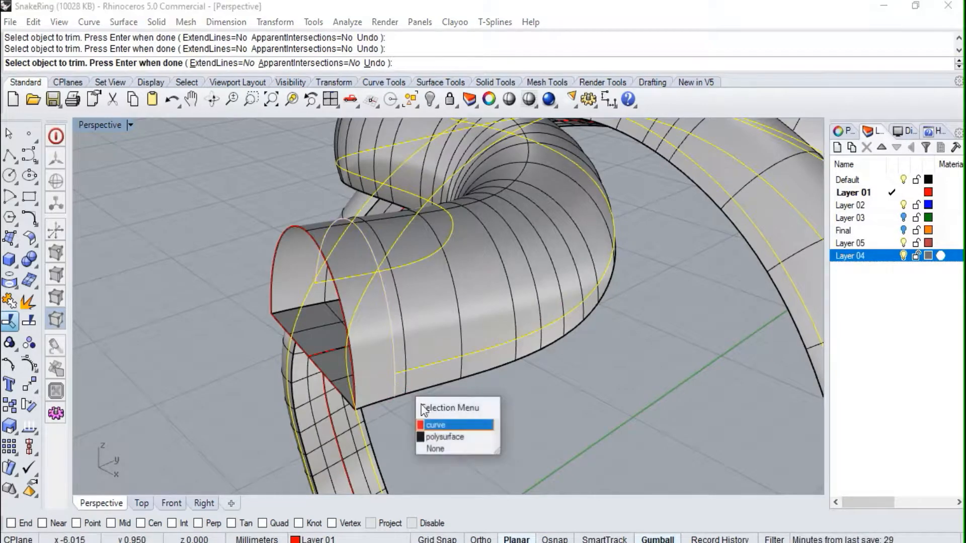
{"action": "left_click", "coordinate": [432, 423]}
{"action": "scroll", "coordinate": [474, 253], "scroll_direction": "down", "scroll_amount": 5}
{"action": "right_click_drag", "start_coordinate": [474, 253], "coordinate": [670, 286]}
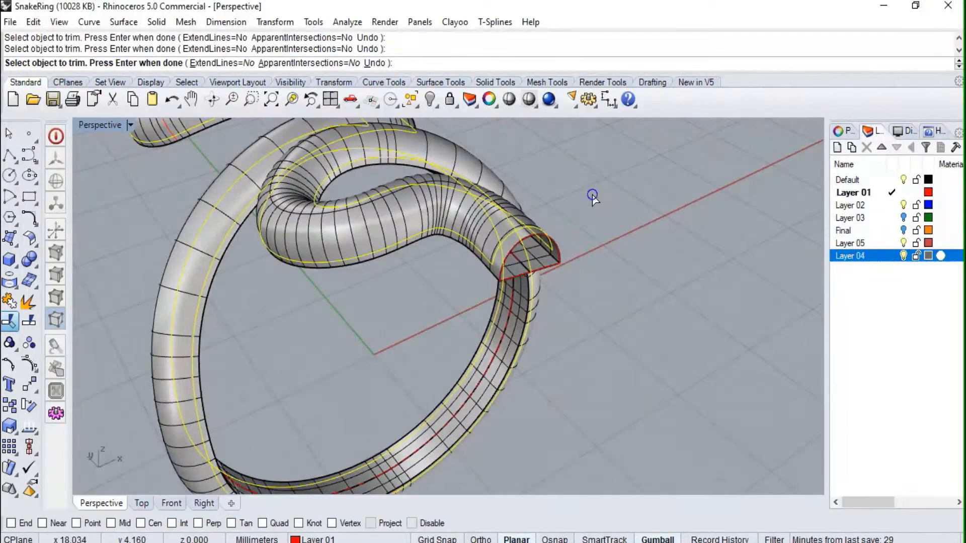
{"action": "right_click", "coordinate": [593, 195]}
- Join the four trimmed isocurves into one closed curve
{"action": "left_click", "coordinate": [14, 307]}
{"action": "scroll", "coordinate": [584, 294], "scroll_direction": "down", "scroll_amount": 5}
{"action": "right_click_drag", "start_coordinate": [506, 288], "coordinate": [610, 248]}
{"action": "left_click", "coordinate": [611, 248]}
- Split the snake's body with the closed curve and select the separated upper surface
{"action": "scroll", "coordinate": [233, 255], "scroll_direction": "up", "scroll_amount": 5}
{"action": "right_click_drag", "start_coordinate": [230, 256], "coordinate": [410, 237]}
{"action": "scroll", "coordinate": [373, 327], "scroll_direction": "down", "scroll_amount": 2}
{"action": "scroll", "coordinate": [373, 327], "scroll_direction": "up", "scroll_amount": 6}
{"action": "mouse_move", "coordinate": [372, 327]}
{"action": "right_mouse_down"}
{"action": "mouse_move", "coordinate": [345, 319]}
{"action": "mouse_move", "coordinate": [358, 318]}
{"action": "right_mouse_up"}
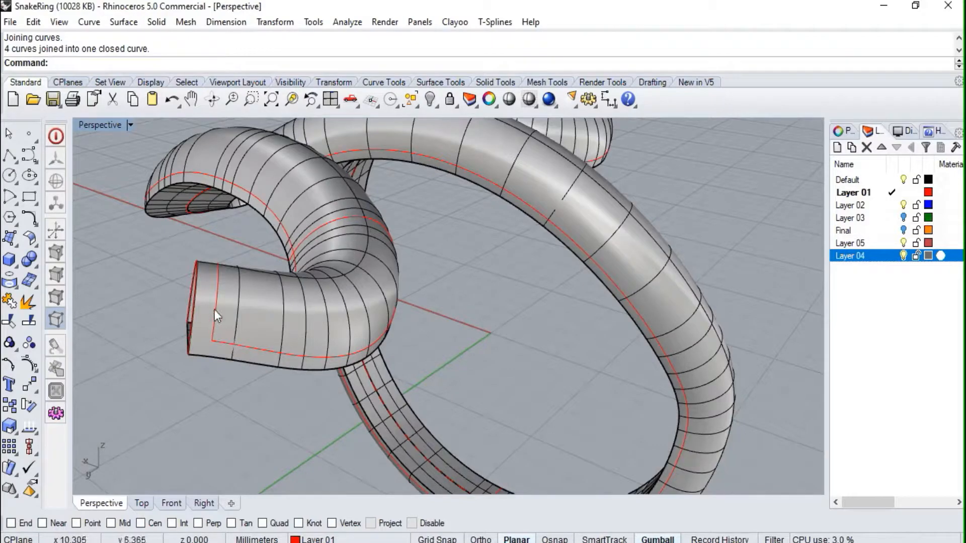
{"action": "left_click", "coordinate": [255, 326]}
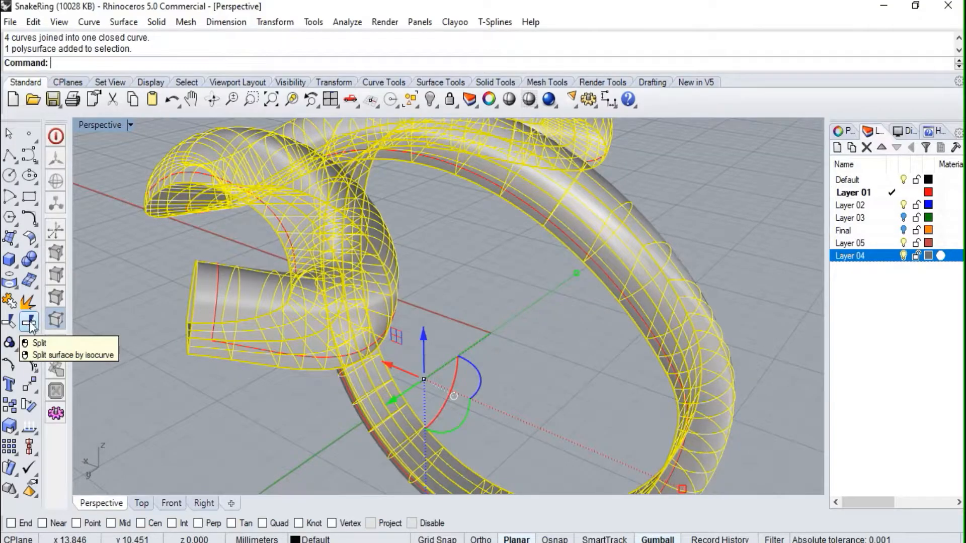
{"action": "left_click", "coordinate": [30, 322]}
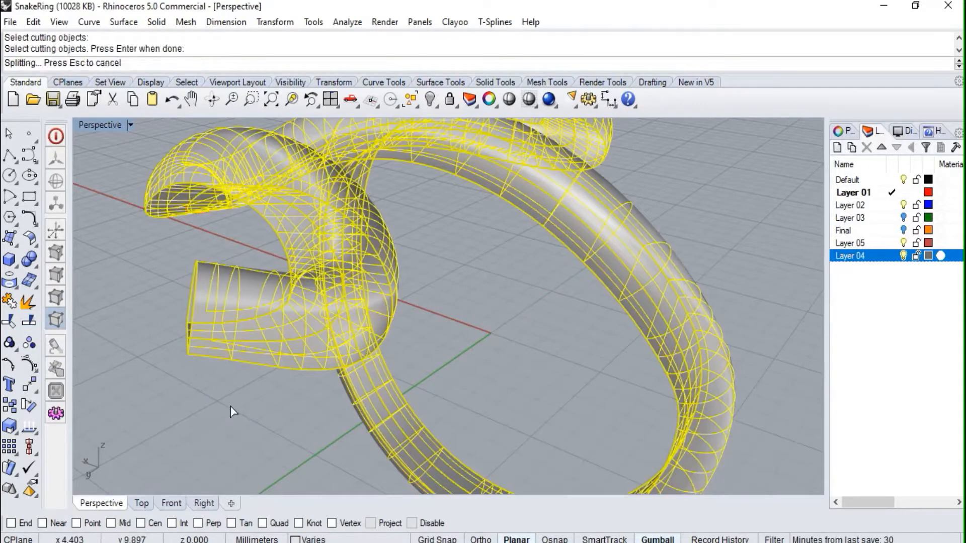
{"action": "right_click_drag", "start_coordinate": [358, 294], "coordinate": [277, 315]}
{"action": "scroll", "coordinate": [277, 315], "scroll_direction": "down", "scroll_amount": 3}
{"action": "left_click", "coordinate": [305, 279]}
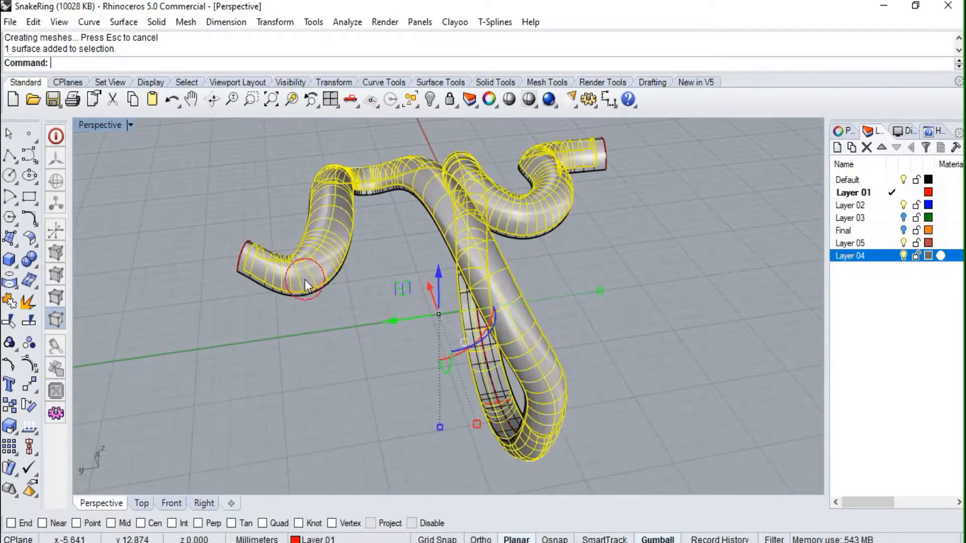
- Create flat UV curves from the split upper surface and move them along Y, clear of the ring
{"action": "right_click_drag", "start_coordinate": [620, 224], "coordinate": [403, 319]}
{"action": "left_click", "coordinate": [276, 302]}
{"action": "mouse_move", "coordinate": [478, 301]}
{"action": "right_mouse_down"}
{"action": "mouse_move", "coordinate": [486, 298]}
{"action": "mouse_move", "coordinate": [433, 313]}
{"action": "mouse_move", "coordinate": [408, 287]}
{"action": "mouse_move", "coordinate": [565, 302]}
{"action": "mouse_move", "coordinate": [587, 342]}
{"action": "mouse_move", "coordinate": [662, 291]}
{"action": "mouse_move", "coordinate": [697, 308]}
{"action": "mouse_move", "coordinate": [553, 328]}
{"action": "right_mouse_up"}
{"action": "left_click", "coordinate": [337, 225]}
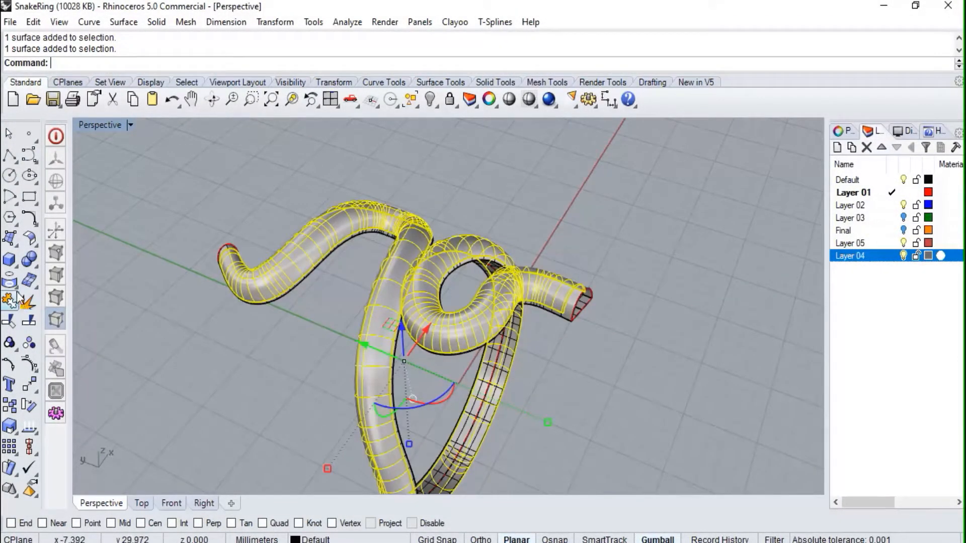
{"action": "left_click", "coordinate": [17, 291]}
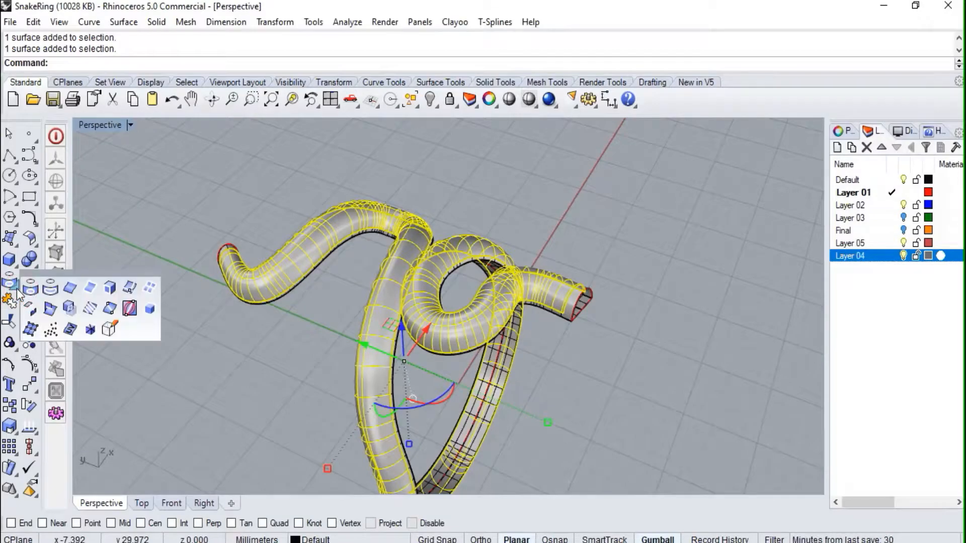
{"action": "left_click", "coordinate": [69, 330]}
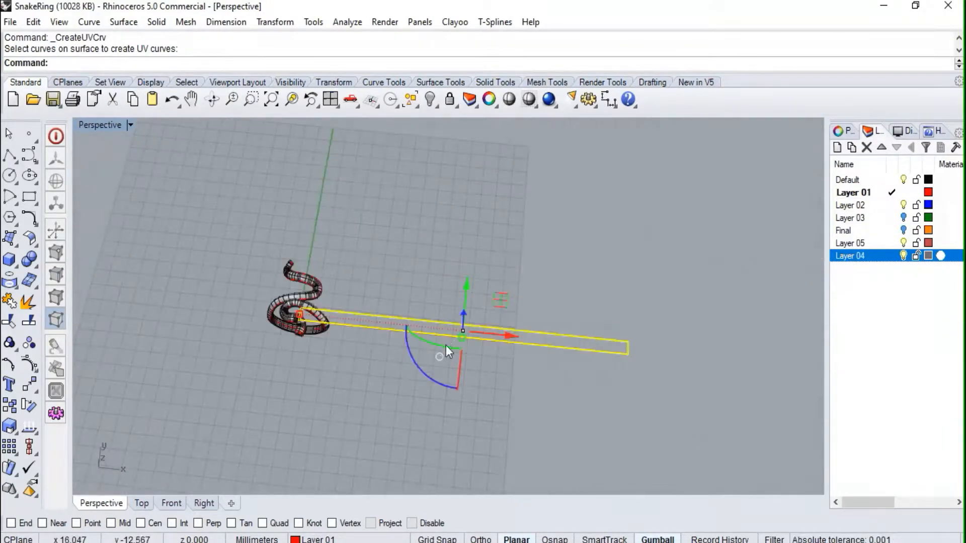
{"action": "scroll", "coordinate": [468, 327], "scroll_direction": "up", "scroll_amount": 2}
{"action": "left_click_drag", "start_coordinate": [463, 288], "coordinate": [464, 192]}
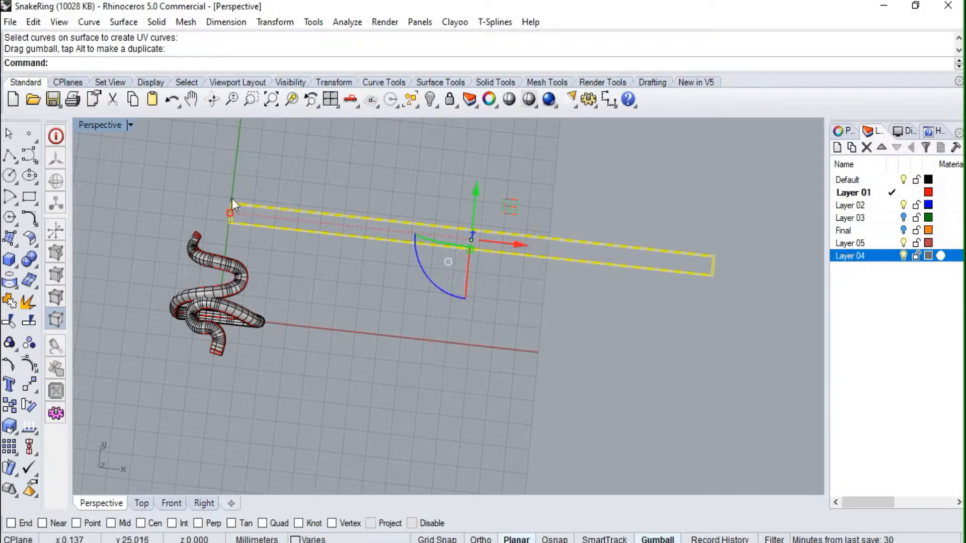
- Switch to a maximized Top view of the flat UV outlines' starting end and make Layer 04 current for a polyline
{"action": "left_click", "coordinate": [585, 400]}
{"action": "right_click_drag", "start_coordinate": [358, 393], "coordinate": [155, 364]}
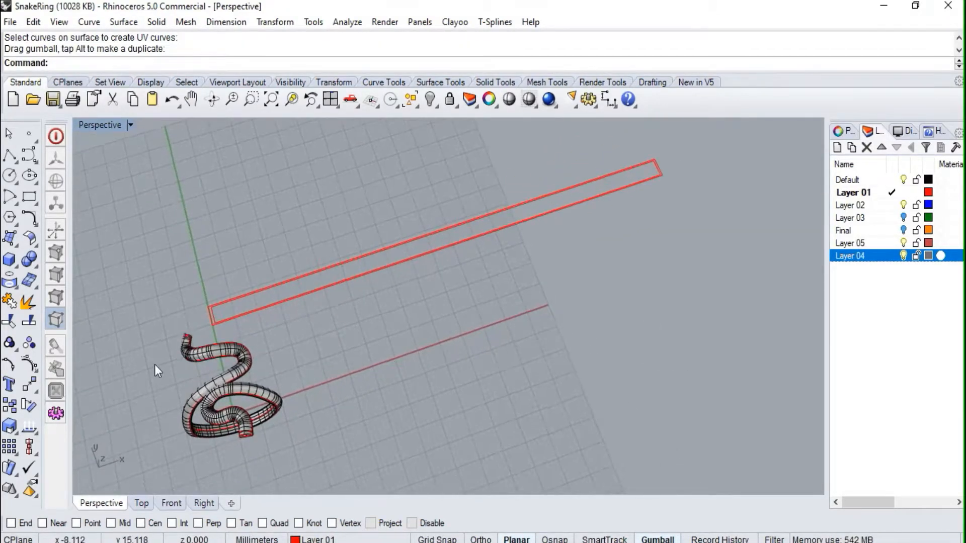
{"action": "double_click", "coordinate": [93, 126]}
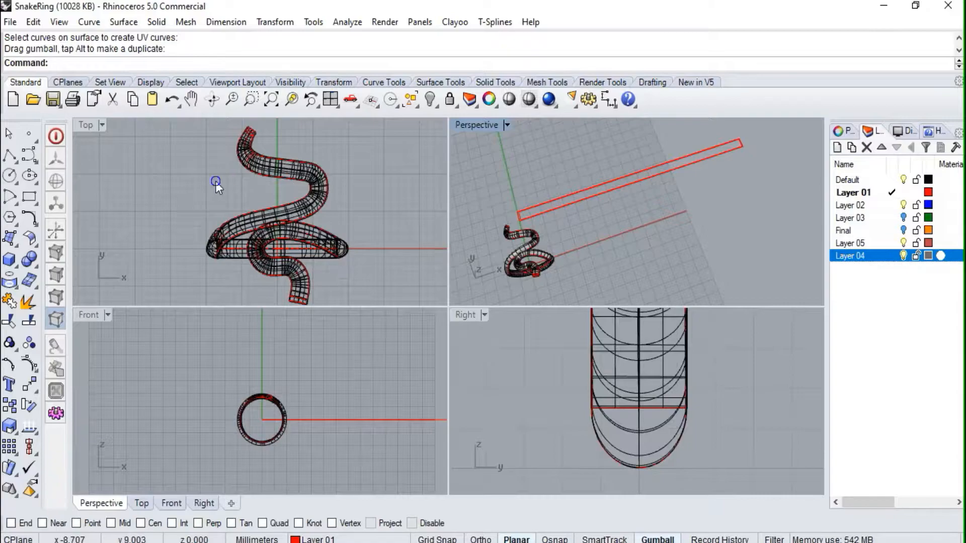
{"action": "scroll", "coordinate": [234, 204], "scroll_direction": "down", "scroll_amount": 2}
{"action": "scroll", "coordinate": [280, 149], "scroll_direction": "up", "scroll_amount": 3}
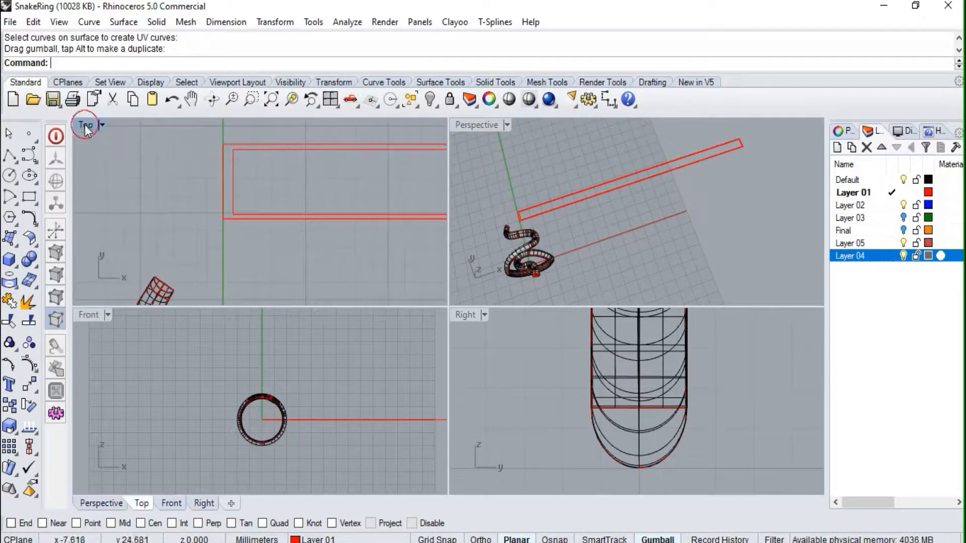
{"action": "double_click", "coordinate": [85, 124]}
{"action": "scroll", "coordinate": [375, 267], "scroll_direction": "up", "scroll_amount": 3}
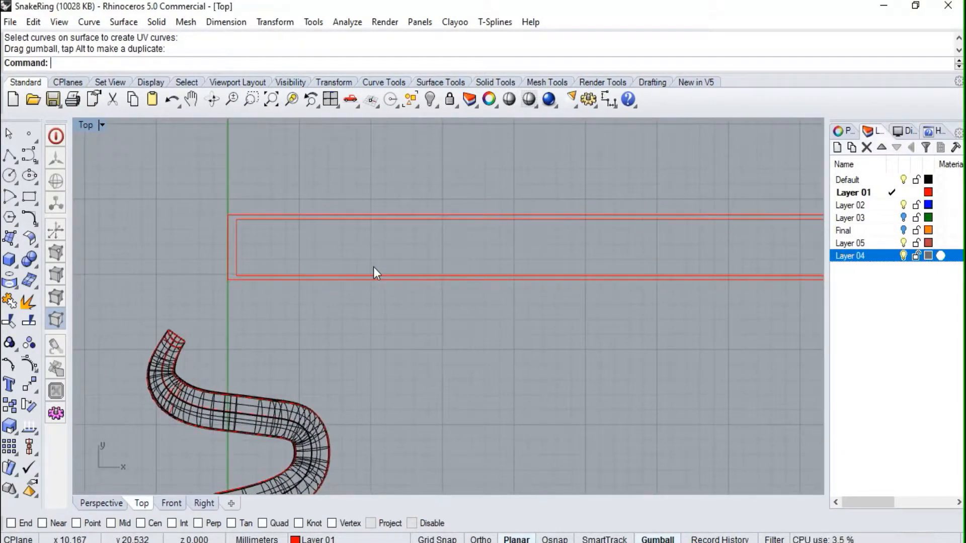
{"action": "scroll", "coordinate": [252, 254], "scroll_direction": "up", "scroll_amount": 2}
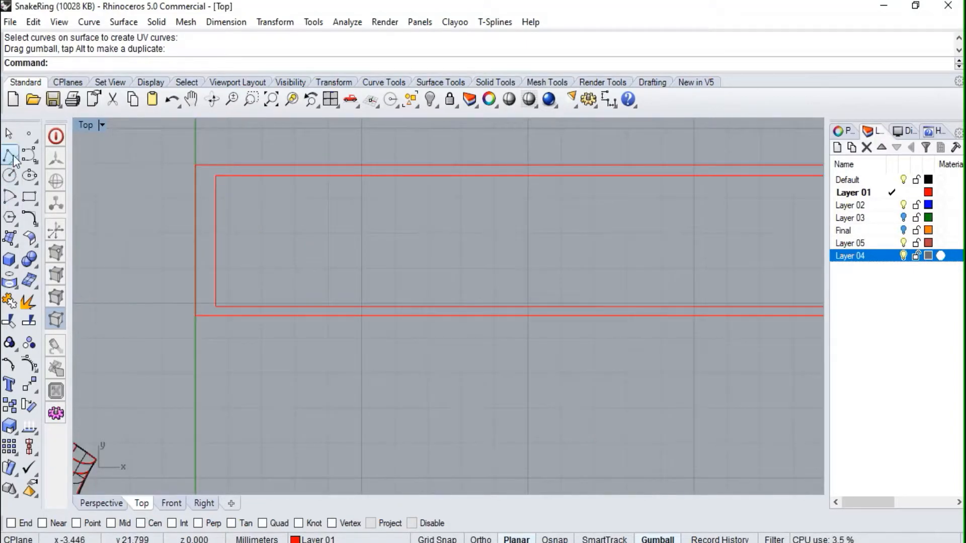
{"action": "left_click", "coordinate": [9, 155]}
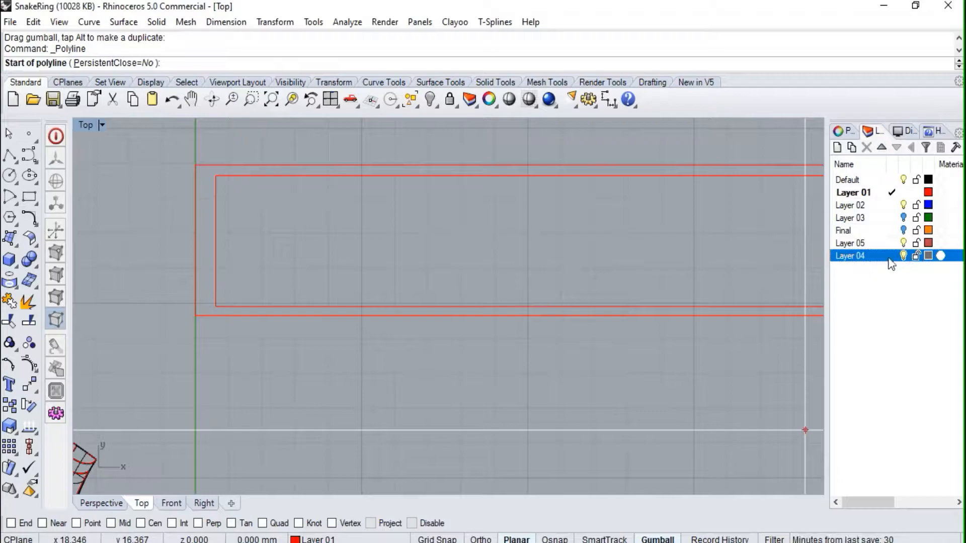
{"action": "left_click", "coordinate": [315, 539]}
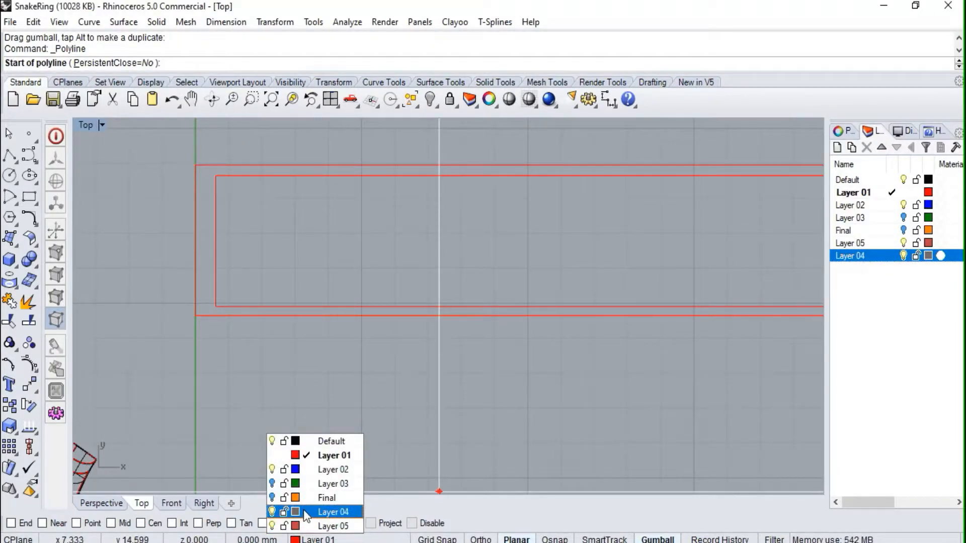
{"action": "left_click", "coordinate": [303, 509]}
{"action": "scroll", "coordinate": [207, 190], "scroll_direction": "up", "scroll_amount": 3}
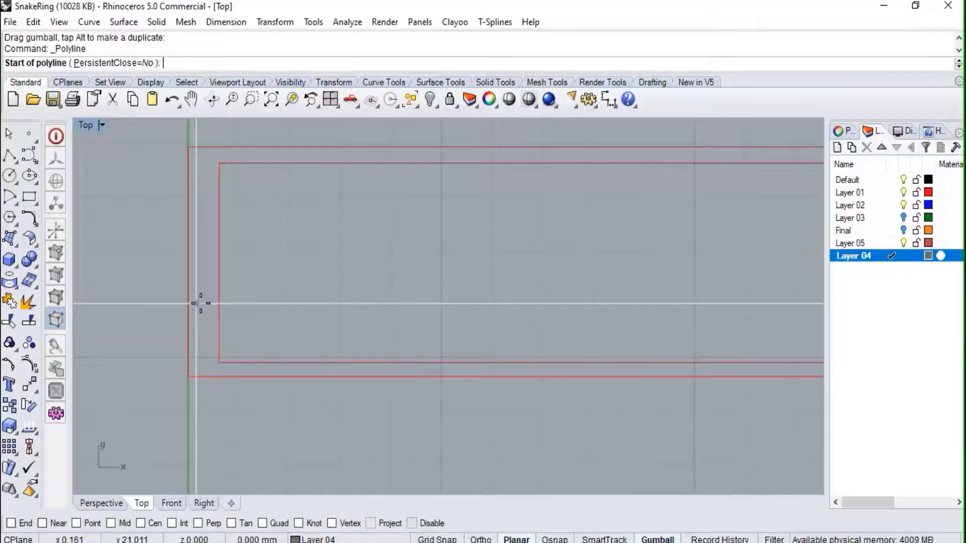
{"action": "left_click", "coordinate": [203, 272]}
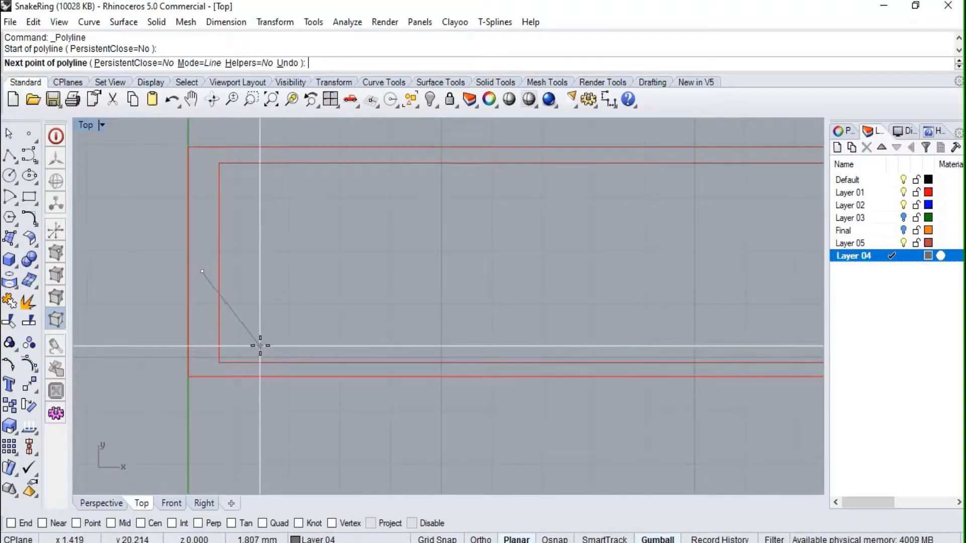
{"action": "key", "text": "Escape"}
{"action": "right_click", "coordinate": [222, 317]}
{"action": "left_click", "coordinate": [215, 305]}
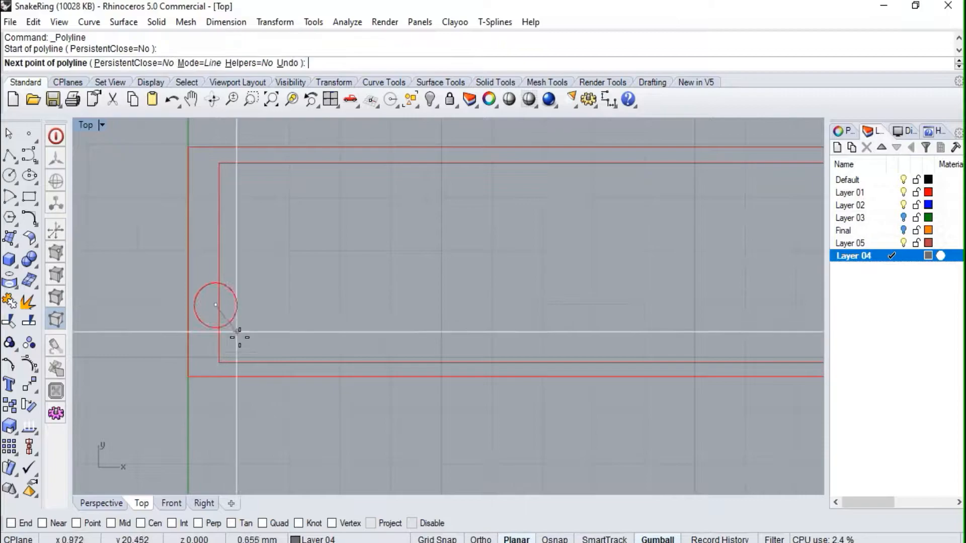
{"action": "right_click", "coordinate": [253, 358]}
- Draw two falling diagonals at the inner outline's start: one about 2.5 mm long across the lower corner, one spanning its full height
{"action": "right_click", "coordinate": [213, 237]}
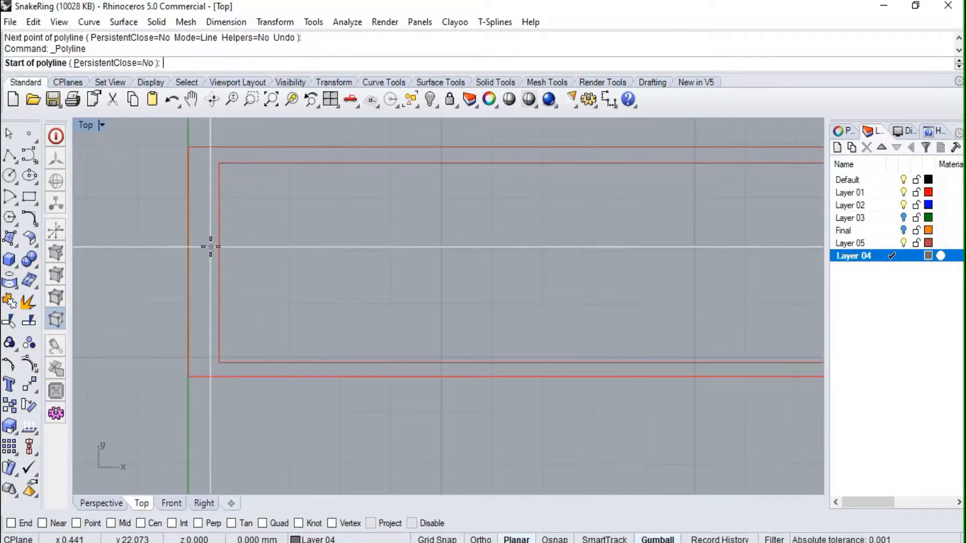
{"action": "left_click", "coordinate": [215, 250]}
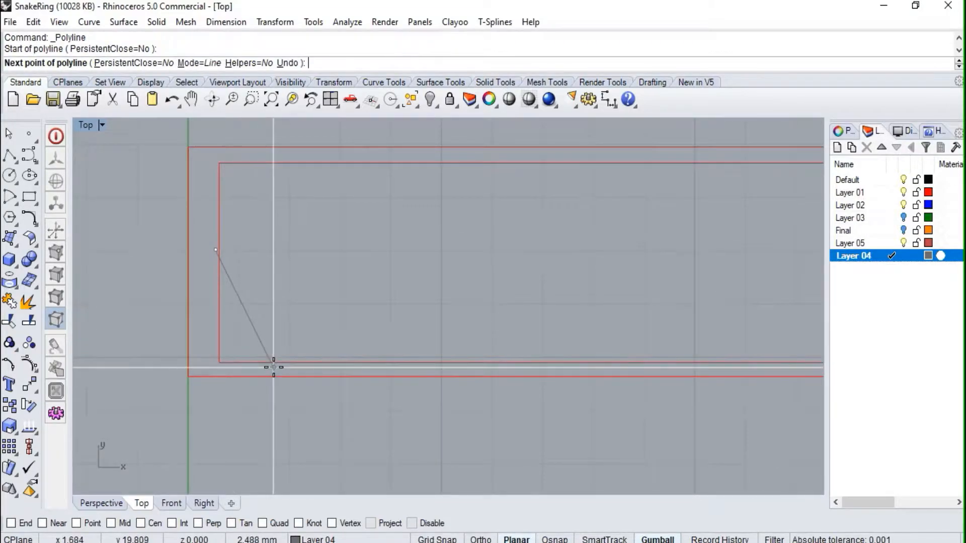
{"action": "left_click", "coordinate": [274, 367]}
{"action": "right_click", "coordinate": [274, 367]}
{"action": "right_click", "coordinate": [258, 172]}
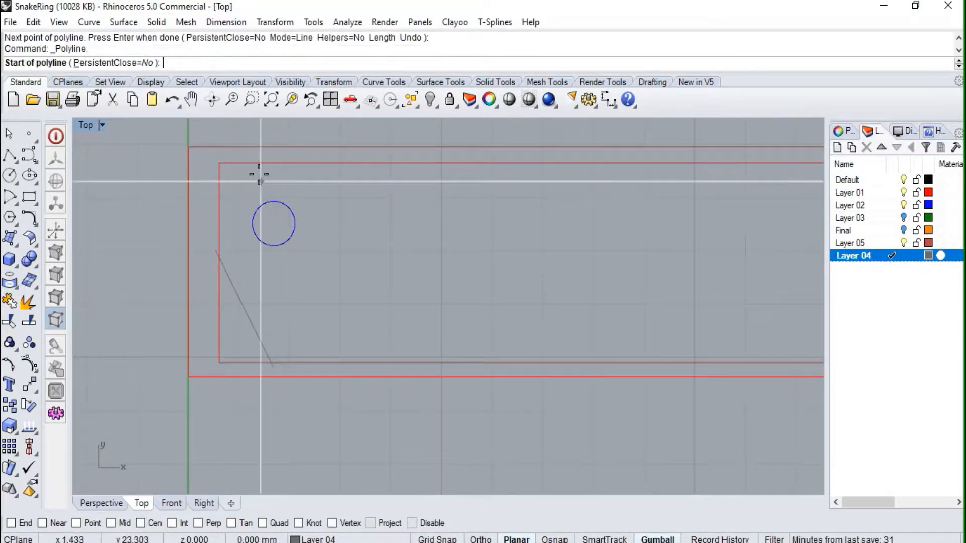
{"action": "left_click", "coordinate": [269, 156]}
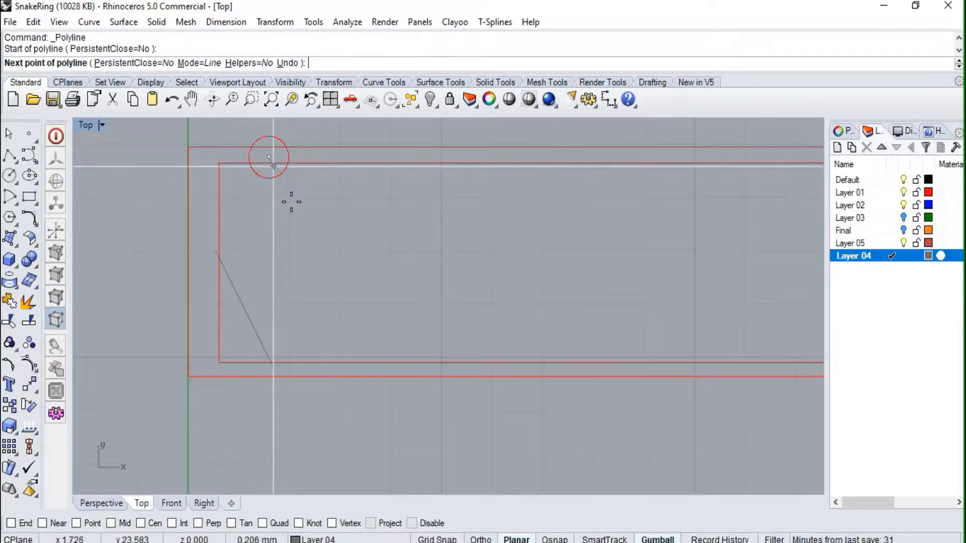
{"action": "left_click", "coordinate": [366, 368]}
{"action": "right_click", "coordinate": [366, 368]}
- Duplicate the full-height diagonal three times along X at roughly even spacing inside the flat outline
{"action": "left_click", "coordinate": [334, 302]}
{"action": "left_click_drag", "start_coordinate": [359, 261], "coordinate": [651, 262]}
{"action": "key", "text": "alt"}
{"action": "key", "text": "alt"}
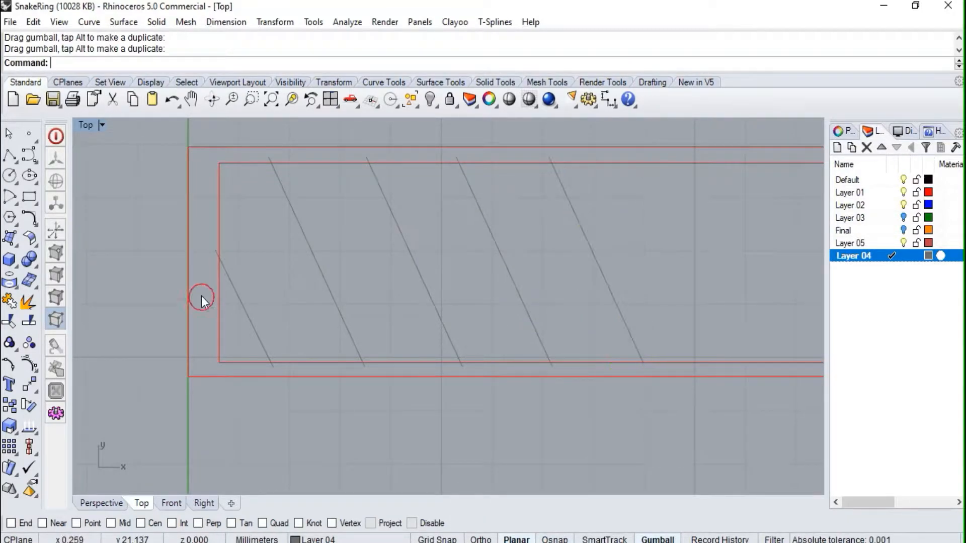
- Draw two rising diagonals crossing the falling ones: a short one from the inner outline's short edge, a long one from its lower corner
{"action": "left_click", "coordinate": [11, 157]}
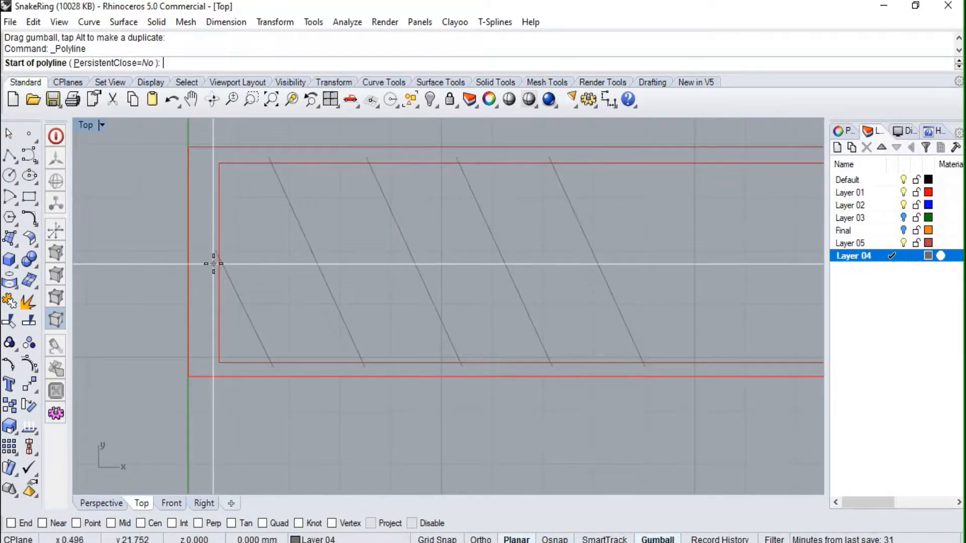
{"action": "left_click", "coordinate": [214, 263]}
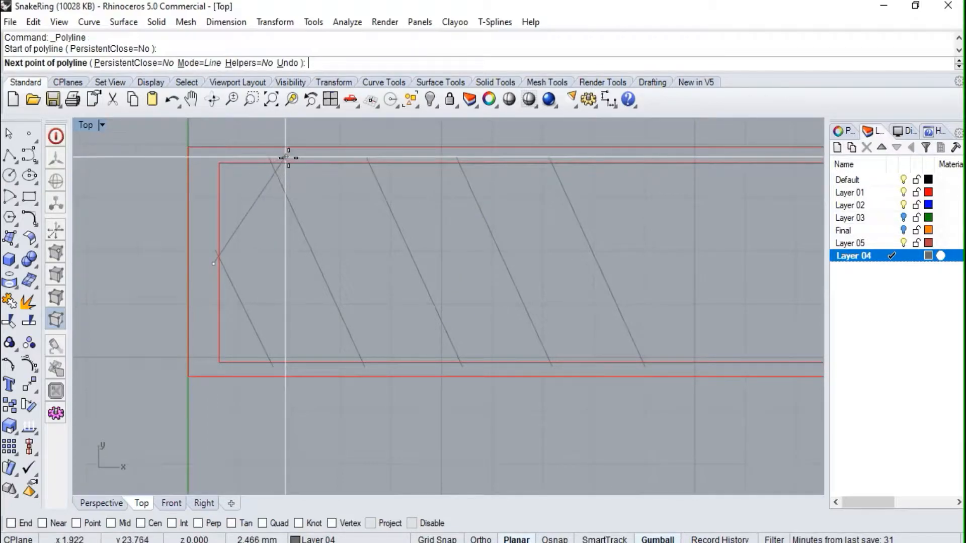
{"action": "left_click", "coordinate": [300, 158]}
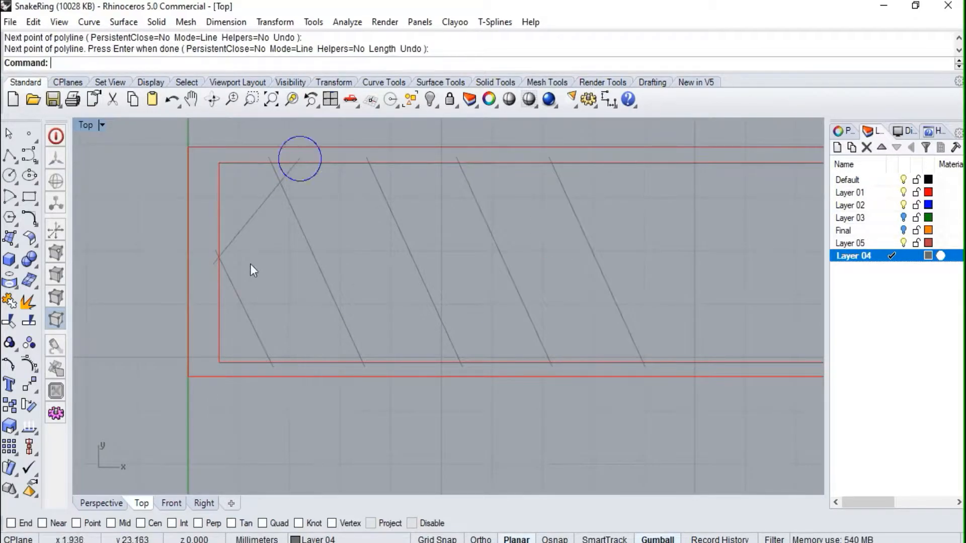
{"action": "key", "text": "Return"}
{"action": "key", "text": "Return"}
{"action": "left_click", "coordinate": [227, 368]}
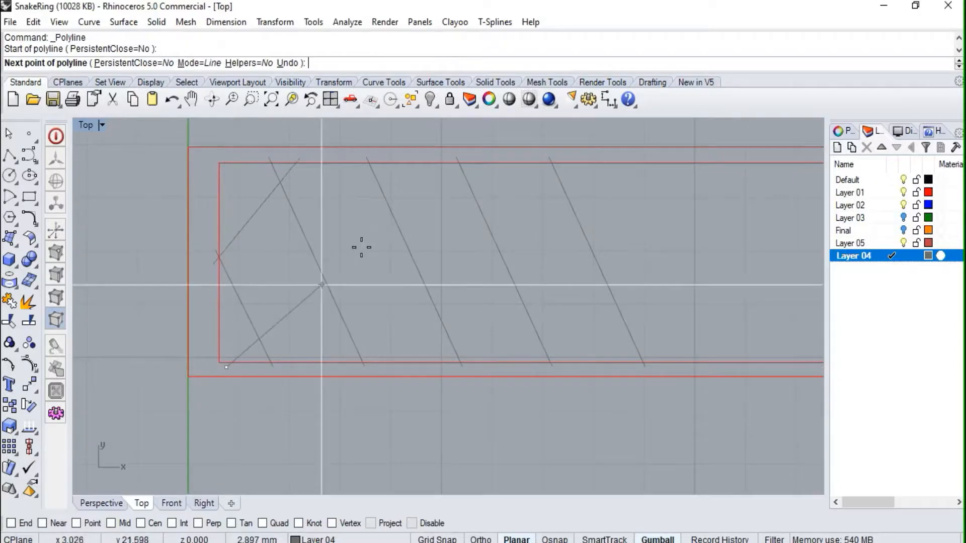
{"action": "left_click", "coordinate": [402, 159]}
{"action": "key", "text": "Return"}
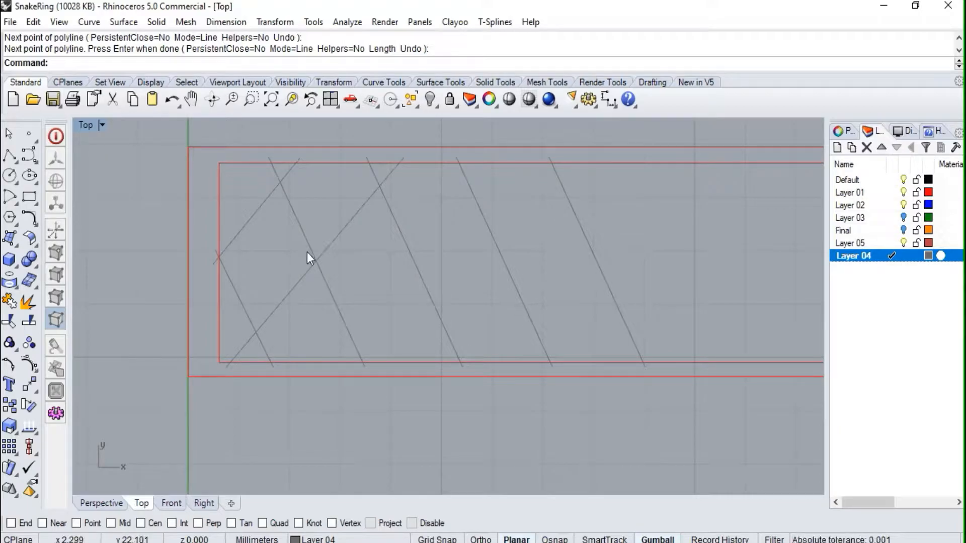
- Start another rising diagonal at the inner outline's lower edge, beside the foot of the first full-height falling line
{"action": "scroll", "coordinate": [328, 240], "scroll_direction": "down", "scroll_amount": 3}
{"action": "scroll", "coordinate": [272, 217], "scroll_direction": "up", "scroll_amount": 3}
{"action": "key", "text": "Return"}
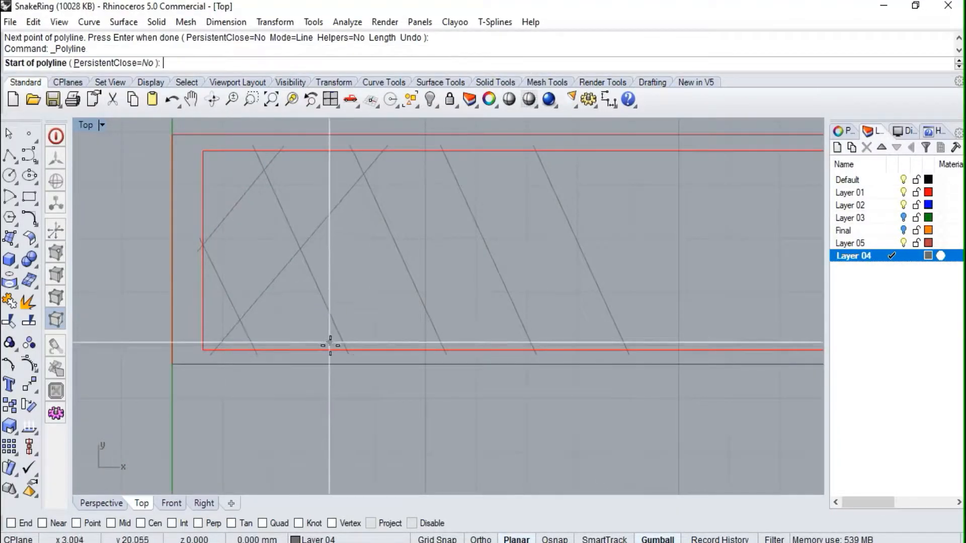
{"action": "left_click", "coordinate": [334, 355]}
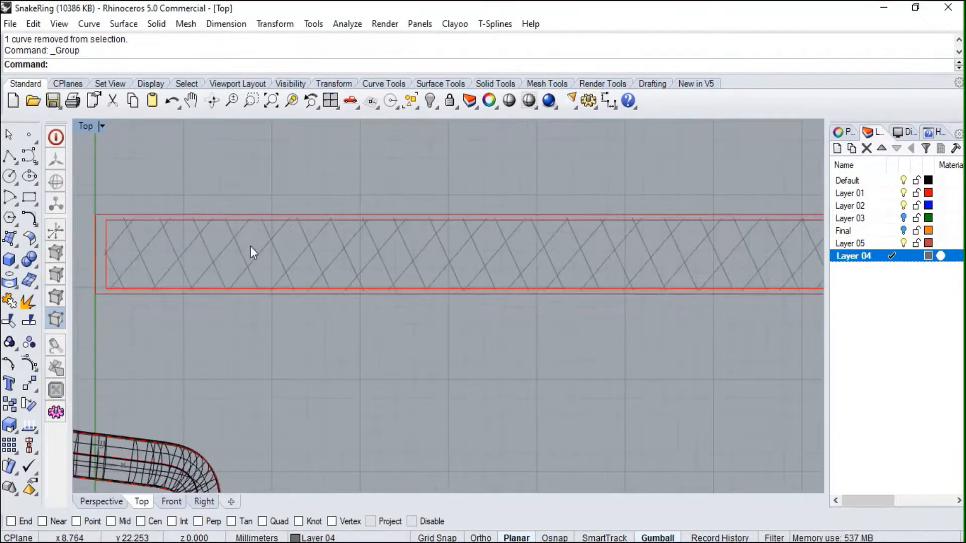
- Return to a maximized Perspective view and select the whole flat lattice together with both rectangular outlines
{"action": "scroll", "coordinate": [229, 249], "scroll_direction": "up", "scroll_amount": 3}
{"action": "scroll", "coordinate": [229, 249], "scroll_direction": "down", "scroll_amount": 3}
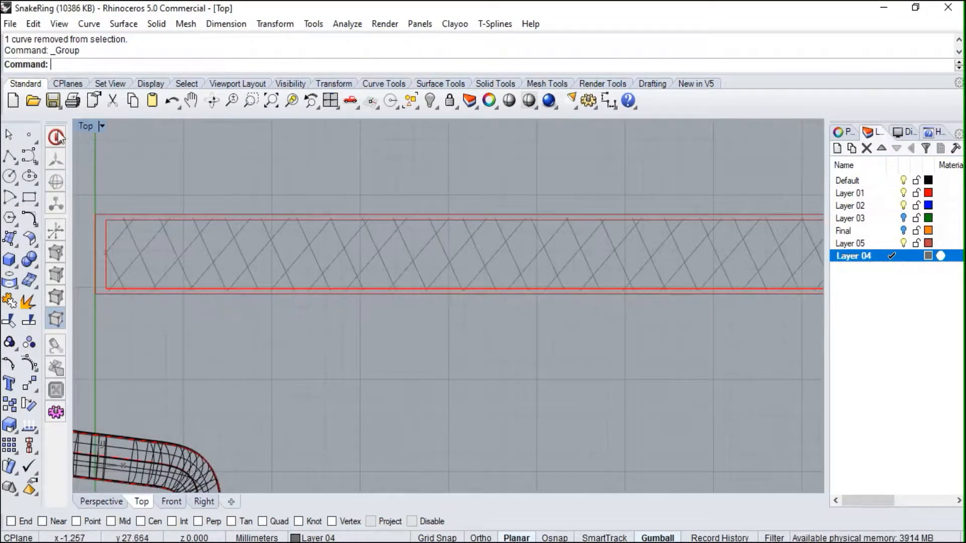
{"action": "double_click", "coordinate": [82, 127]}
{"action": "double_click", "coordinate": [466, 127]}
{"action": "right_click_drag", "start_coordinate": [463, 201], "coordinate": [301, 326]}
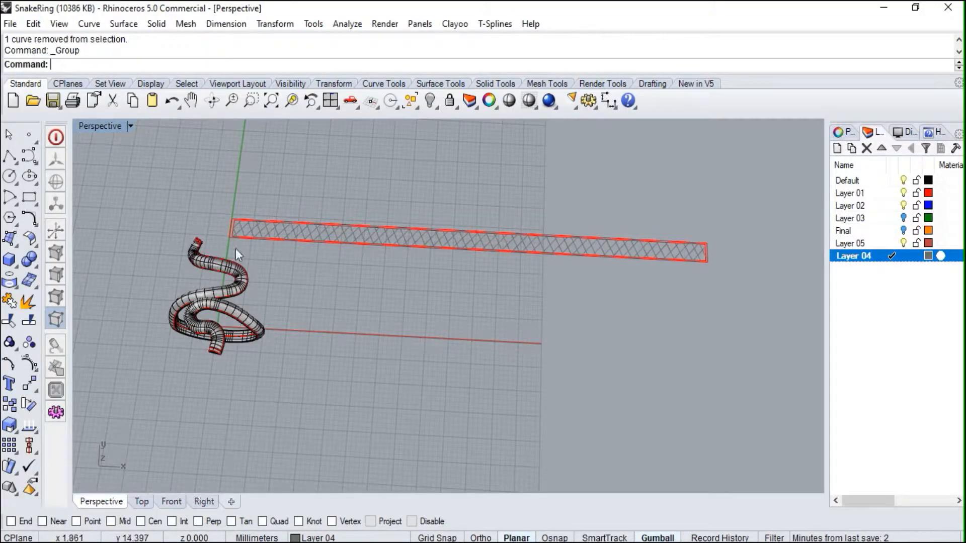
{"action": "left_click_drag", "start_coordinate": [715, 285], "coordinate": [715, 284]}
{"action": "right_click_drag", "start_coordinate": [341, 230], "coordinate": [301, 247]}
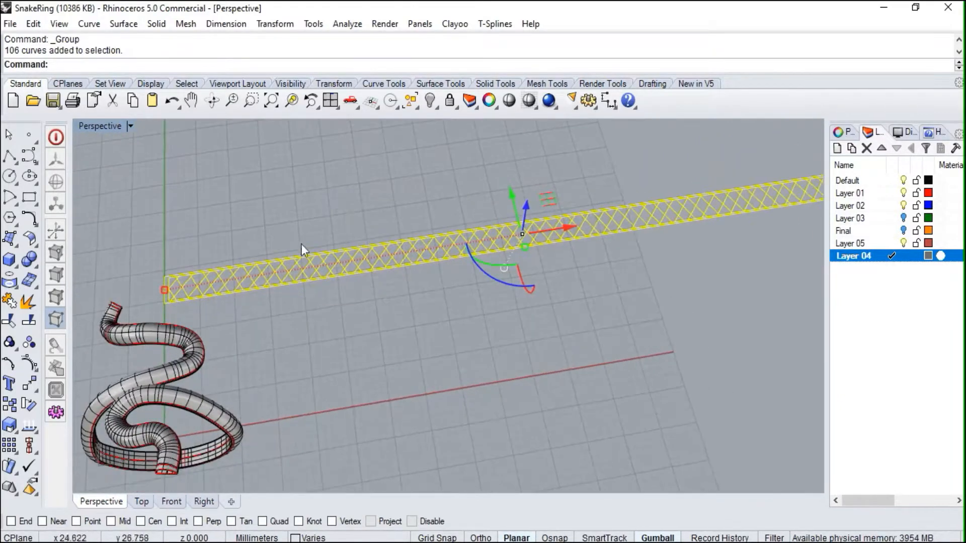
{"action": "scroll", "coordinate": [147, 340], "scroll_direction": "up", "scroll_amount": 3}
{"action": "right_click_drag", "start_coordinate": [215, 313], "coordinate": [206, 304]}
{"action": "scroll", "coordinate": [276, 318], "scroll_direction": "down", "scroll_amount": 4}
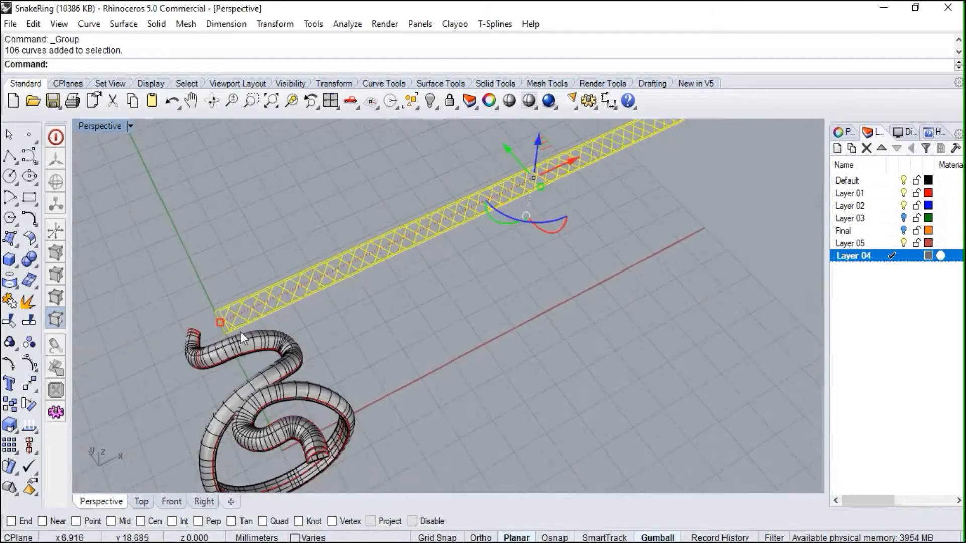
{"action": "scroll", "coordinate": [81, 423], "scroll_direction": "up", "scroll_amount": 2}
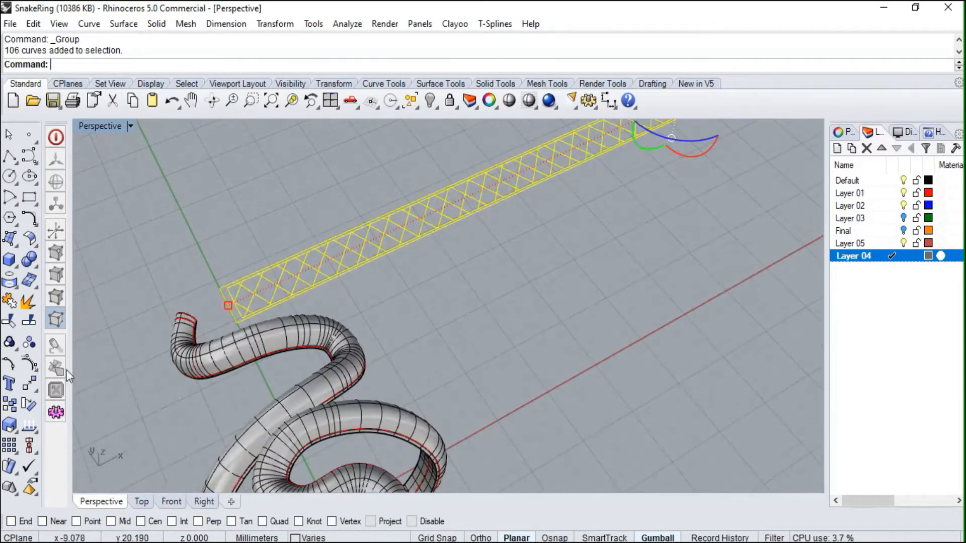
- Apply the selected planar lattice curves to the upper surface of the snake's body, with Layer 05 as the current layer
{"action": "left_click", "coordinate": [15, 290]}
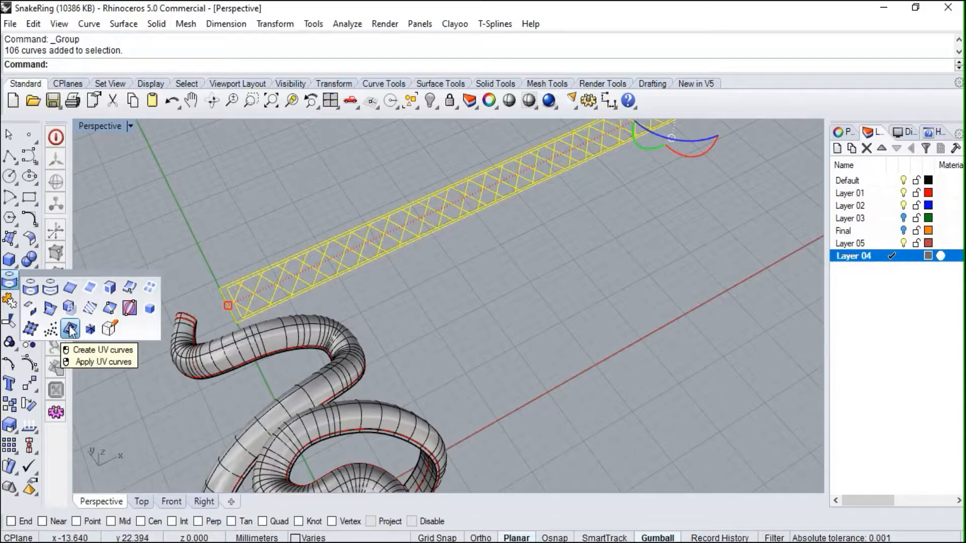
{"action": "right_click", "coordinate": [70, 330]}
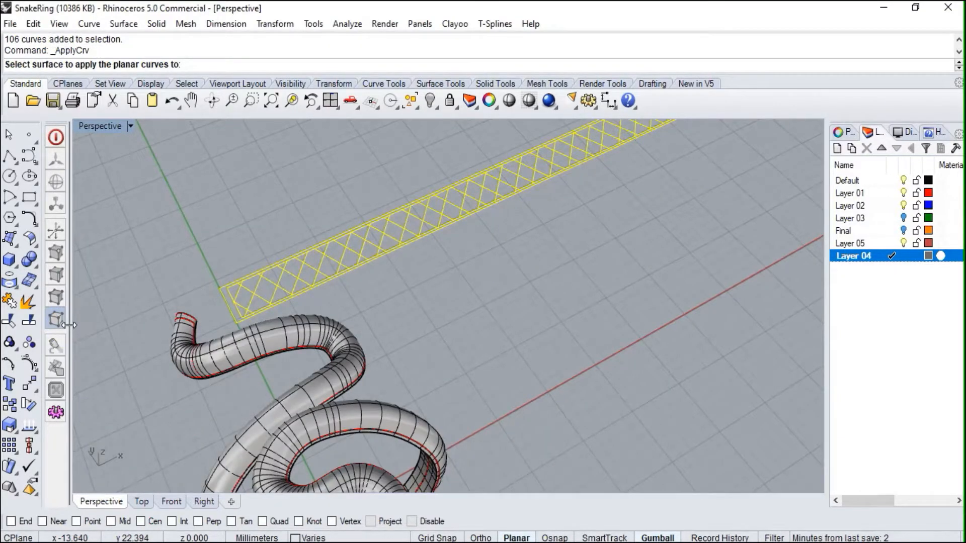
{"action": "right_click_drag", "start_coordinate": [195, 408], "coordinate": [355, 383]}
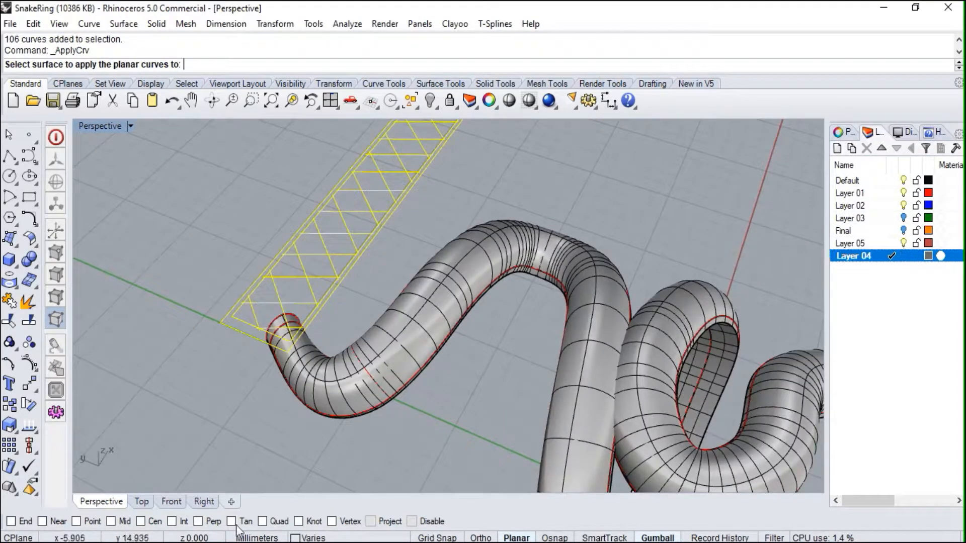
{"action": "left_click", "coordinate": [309, 538]}
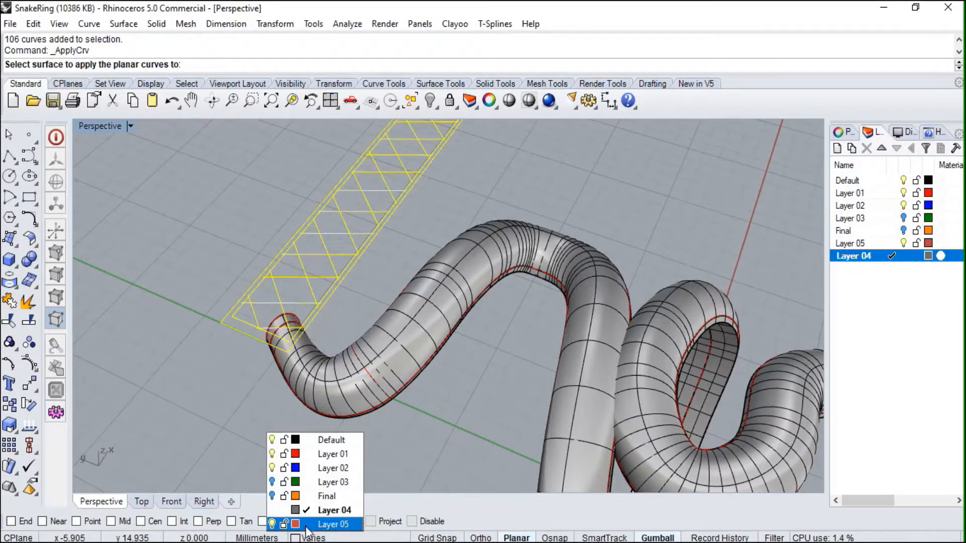
{"action": "left_click", "coordinate": [310, 525]}
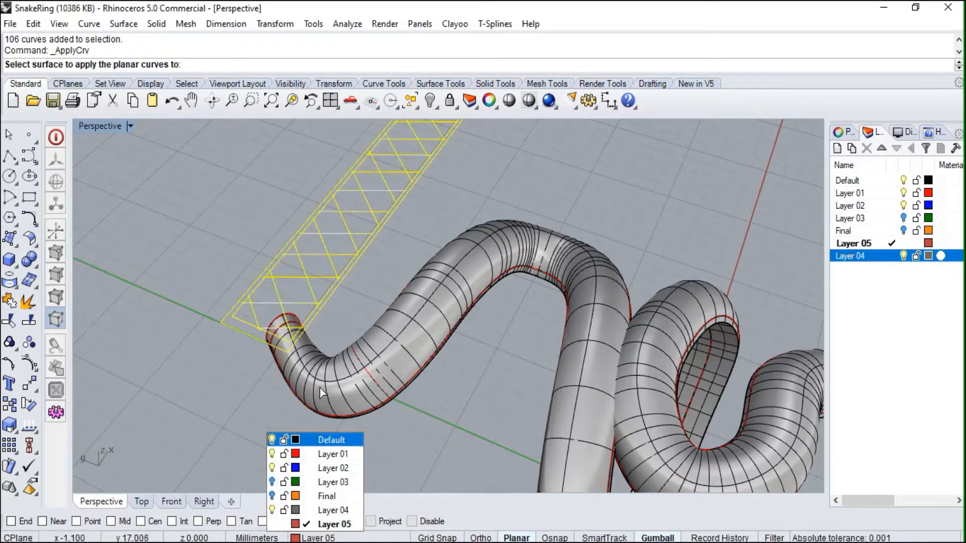
{"action": "left_click", "coordinate": [329, 401]}
{"action": "left_click", "coordinate": [460, 390]}
- Inspect the lattice curves applied along the snake's body and compare them with the flat pattern
{"action": "right_click_drag", "start_coordinate": [460, 389], "coordinate": [457, 364]}
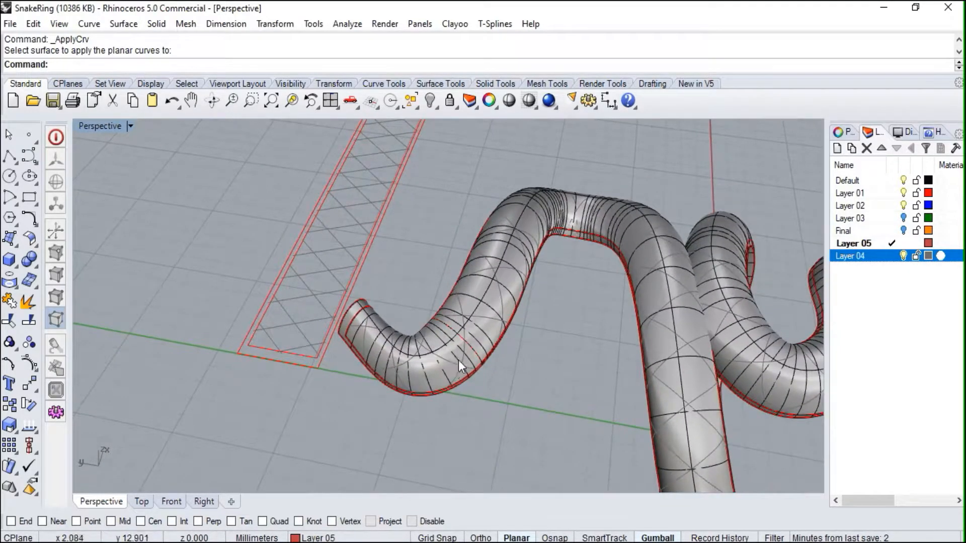
{"action": "left_click", "coordinate": [453, 363]}
{"action": "left_click", "coordinate": [333, 409]}
{"action": "scroll", "coordinate": [334, 408], "scroll_direction": "down", "scroll_amount": 6}
{"action": "right_click_drag", "start_coordinate": [334, 408], "coordinate": [268, 409]}
{"action": "scroll", "coordinate": [319, 385], "scroll_direction": "down", "scroll_amount": 5}
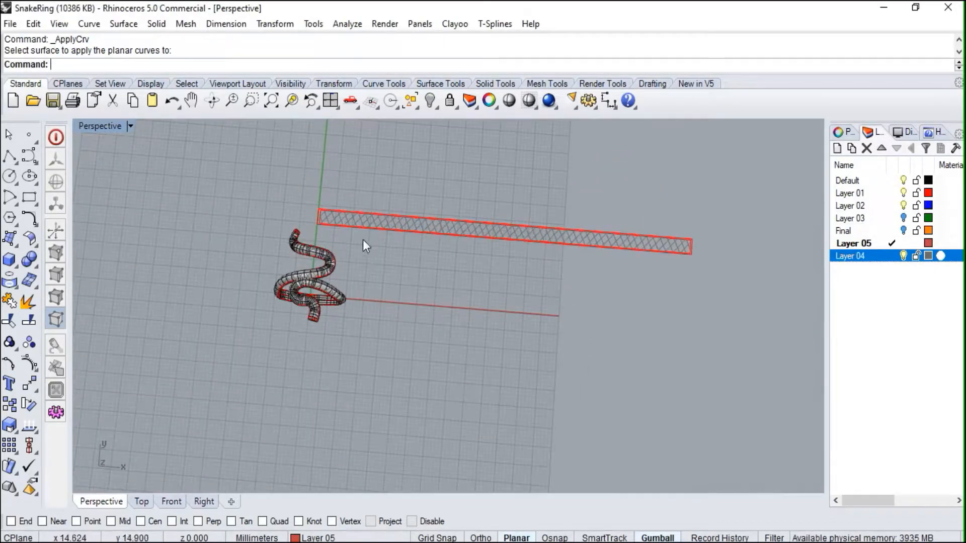
{"action": "scroll", "coordinate": [375, 219], "scroll_direction": "up", "scroll_amount": 5}
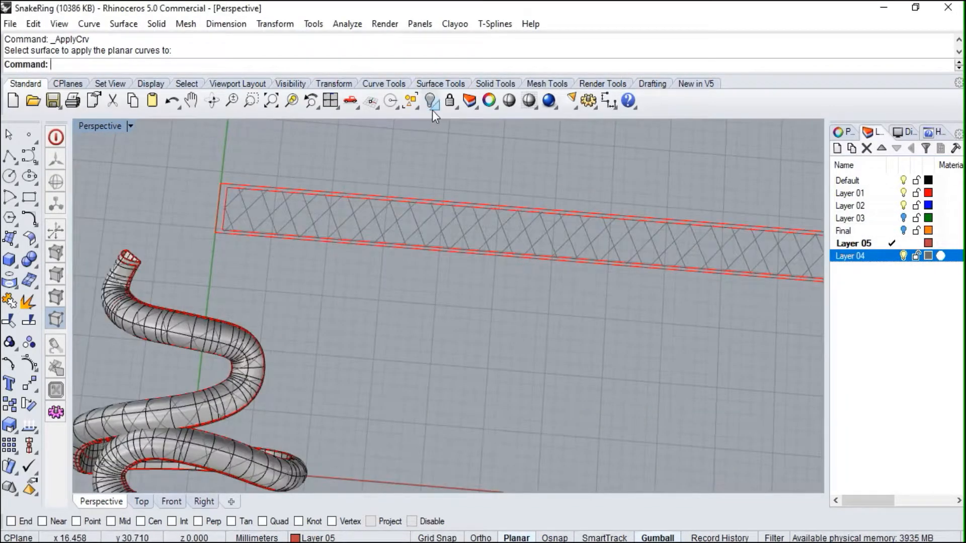
- Select all lattice curves by their Layer 04 colour and remove the flat lattice, keeping only the curves wrapped on the snake's body
{"action": "left_click", "coordinate": [418, 107]}
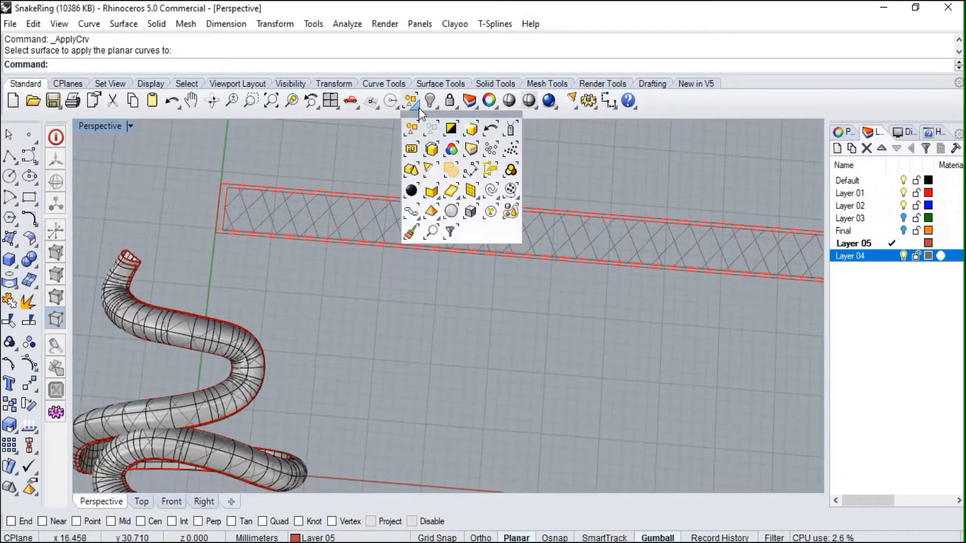
{"action": "left_click", "coordinate": [451, 150]}
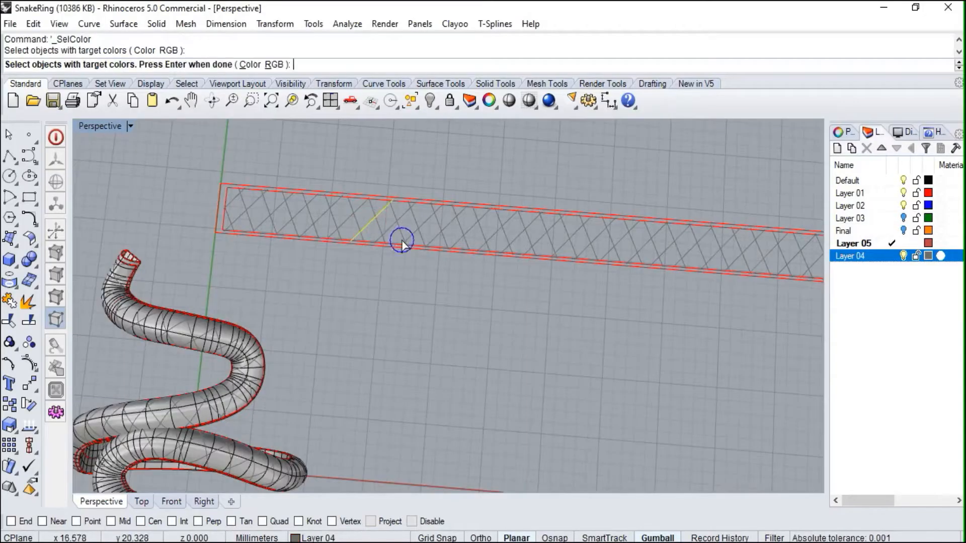
{"action": "left_click", "coordinate": [399, 240]}
{"action": "key", "text": "Return"}
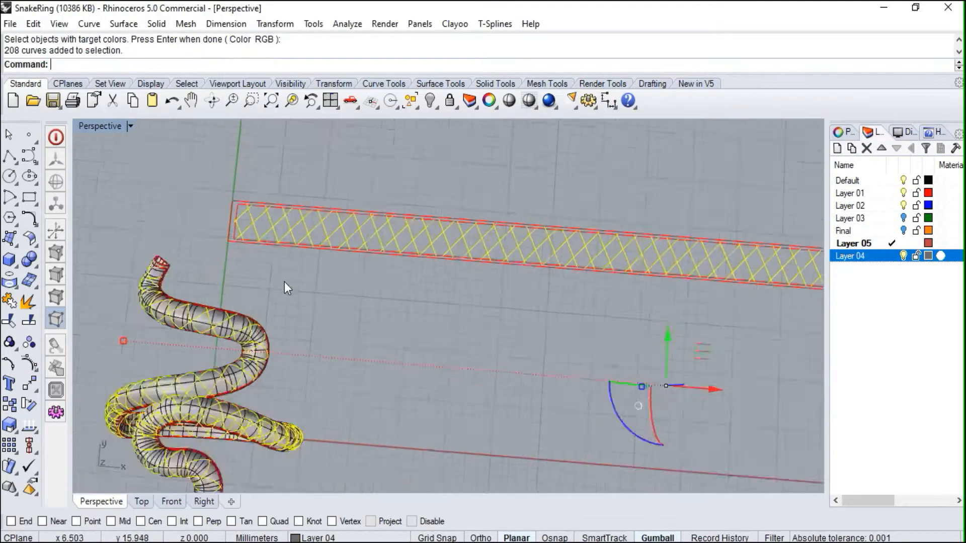
{"action": "scroll", "coordinate": [285, 283], "scroll_direction": "down", "scroll_amount": 5}
{"action": "left_click", "coordinate": [318, 258], "text": "ctrl"}
{"action": "right_click_drag", "start_coordinate": [318, 273], "coordinate": [409, 216]}
{"action": "scroll", "coordinate": [408, 215], "scroll_direction": "down", "scroll_amount": 3}
{"action": "scroll", "coordinate": [313, 328], "scroll_direction": "up", "scroll_amount": 5}
{"action": "scroll", "coordinate": [318, 287], "scroll_direction": "up", "scroll_amount": 4}
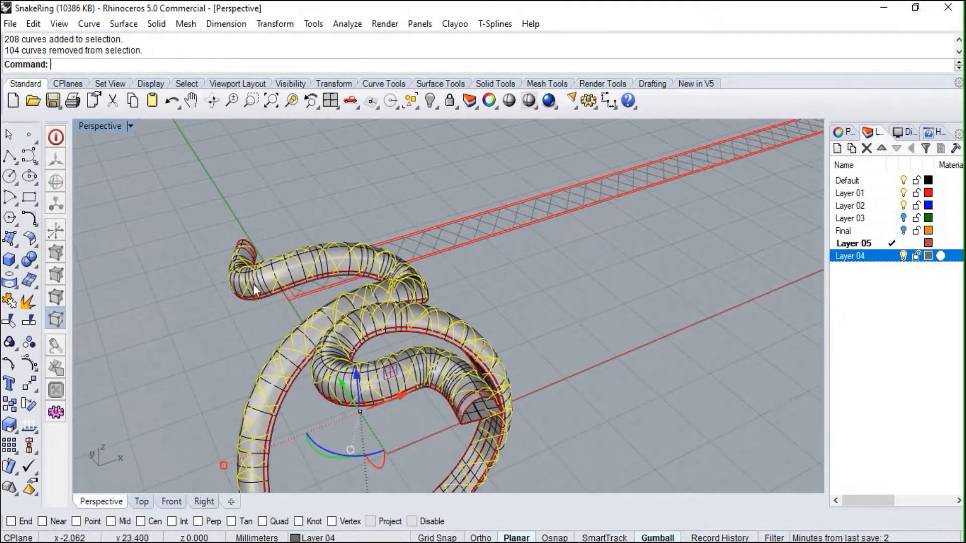
- Move the selected wrapped lattice curves to Layer 05
{"action": "left_click", "coordinate": [474, 106]}
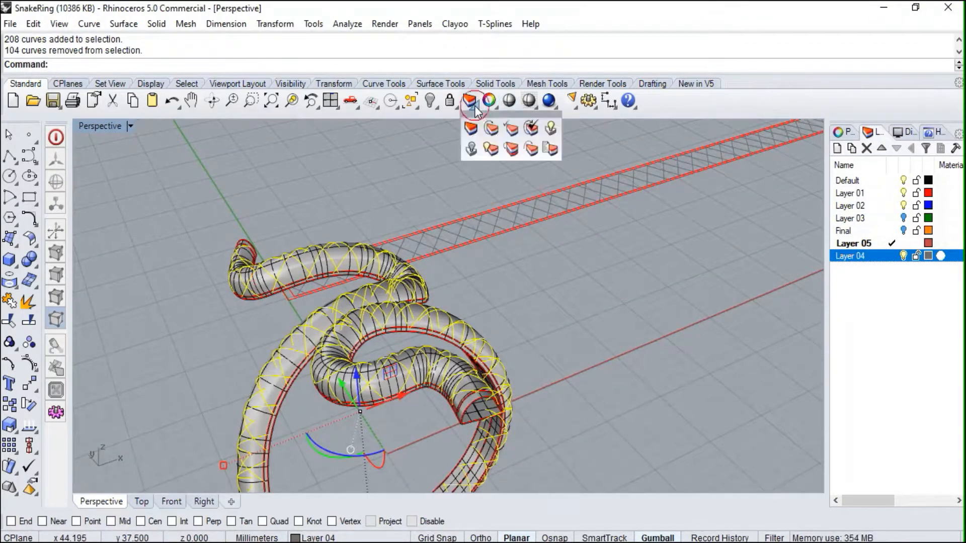
{"action": "left_click", "coordinate": [491, 127]}
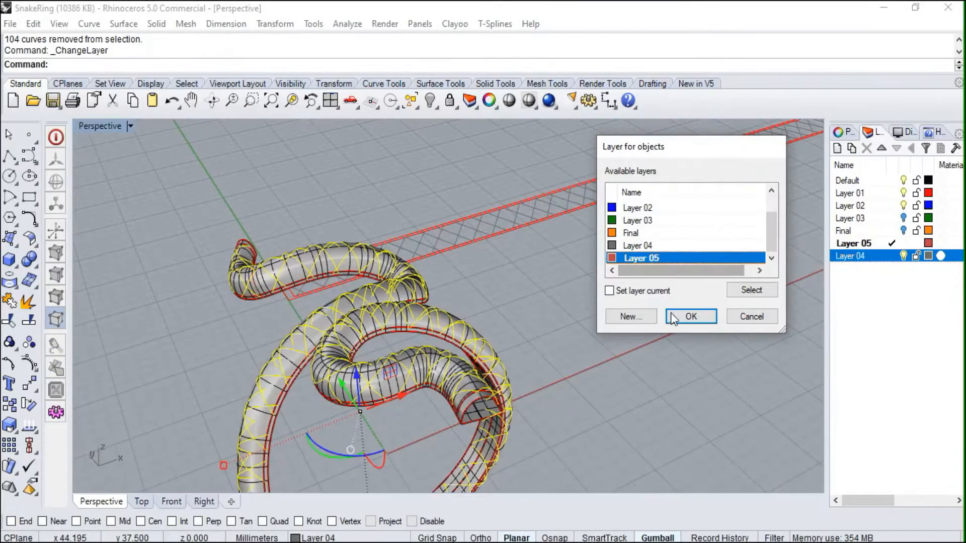
{"action": "left_click", "coordinate": [673, 317]}
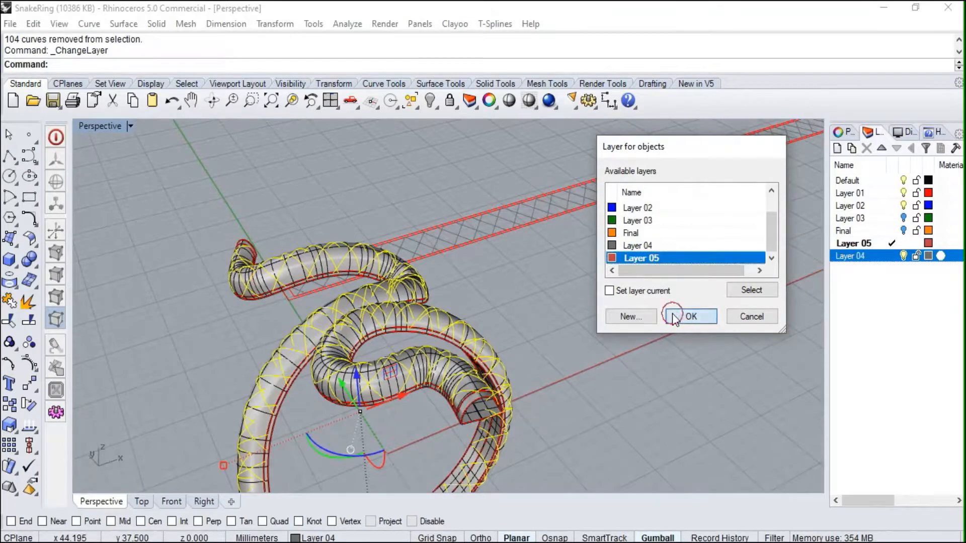
{"action": "right_click_drag", "start_coordinate": [514, 288], "coordinate": [482, 363]}
{"action": "scroll", "coordinate": [267, 257], "scroll_direction": "up", "scroll_amount": 4}
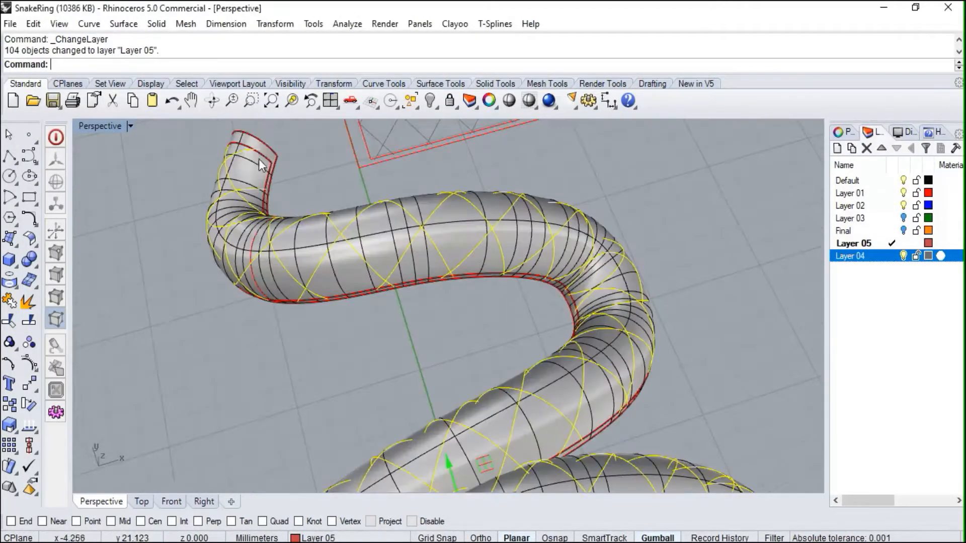
- Create solid round-capped pipes with a 0.2 mm radius along all the wrapped lattice curves
{"action": "left_click", "coordinate": [18, 271]}
{"action": "left_click", "coordinate": [49, 308]}
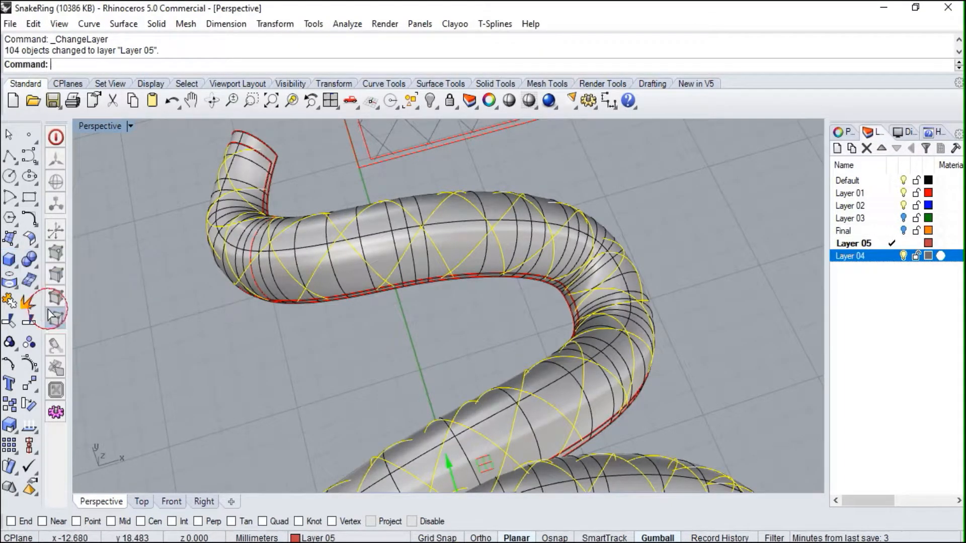
{"action": "right_click_drag", "start_coordinate": [213, 176], "coordinate": [281, 166]}
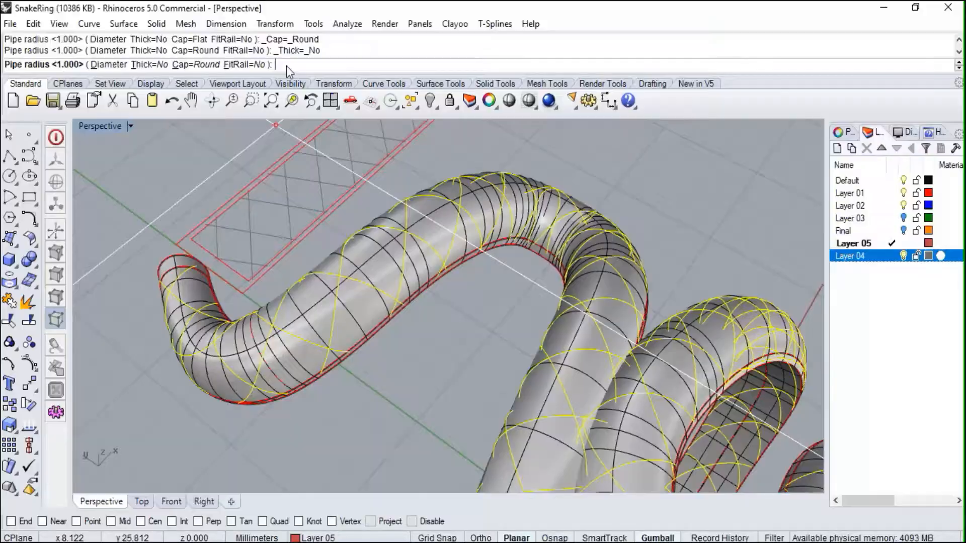
{"action": "type", "text": ".25"}
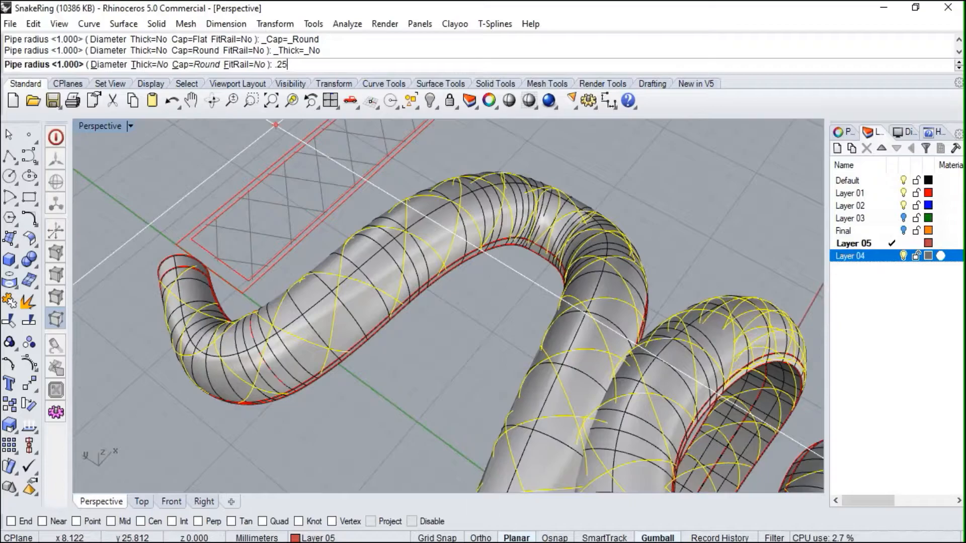
{"action": "key", "text": "BackSpace"}
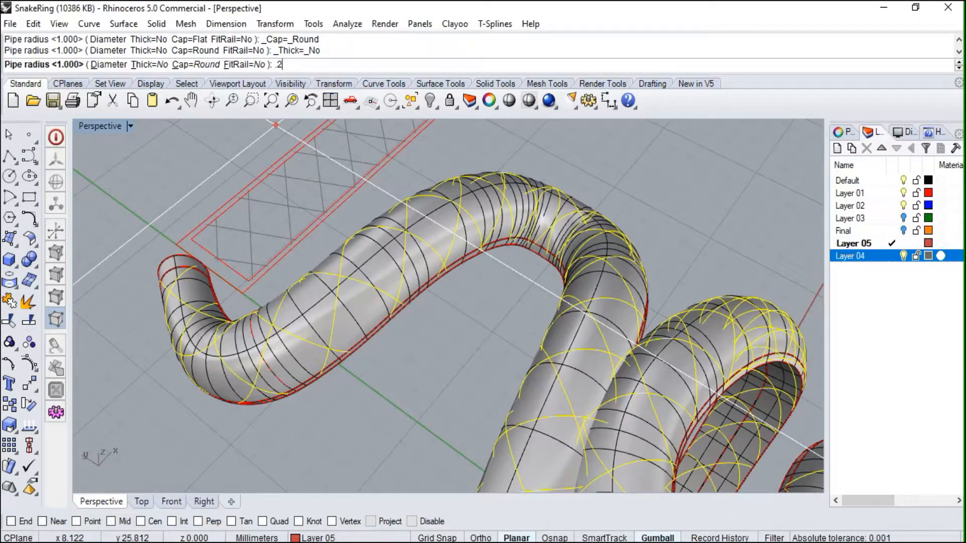
{"action": "key", "text": "Return"}
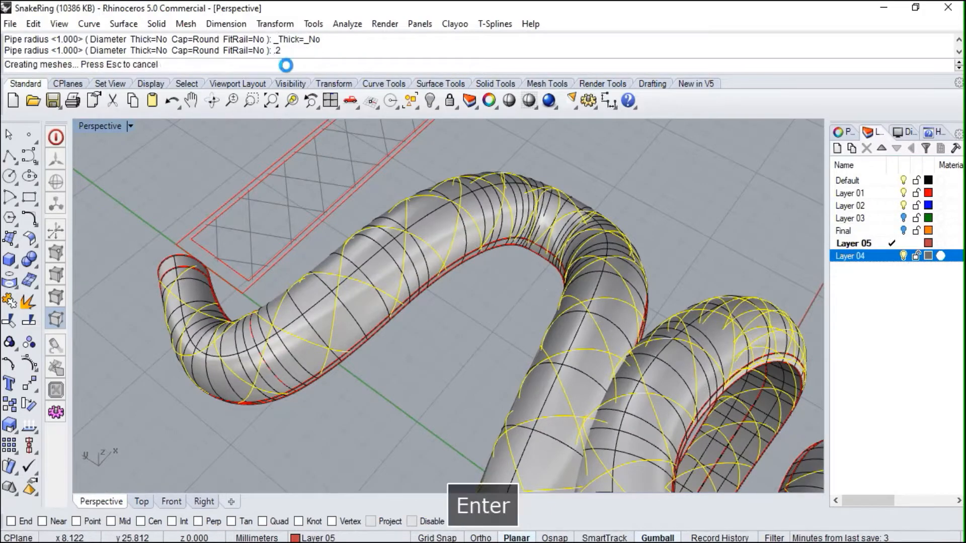
{"action": "left_click", "coordinate": [470, 146]}
{"action": "right_click_drag", "start_coordinate": [470, 147], "coordinate": [799, 173]}
{"action": "key", "text": "Return"}
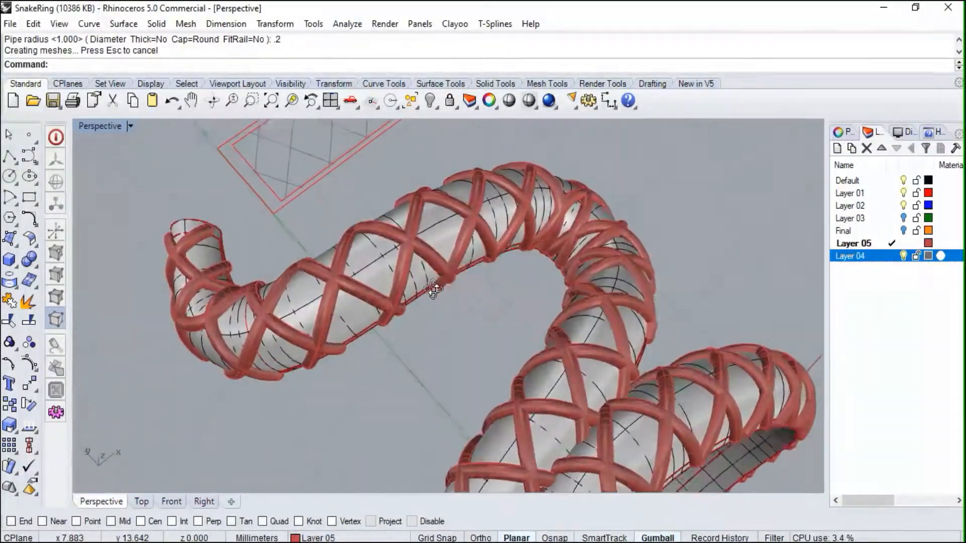
- Join the snake's upper body surface with the underside polysurface and cap its open ends to form a closed solid
{"action": "right_click_drag", "start_coordinate": [584, 166], "coordinate": [378, 271]}
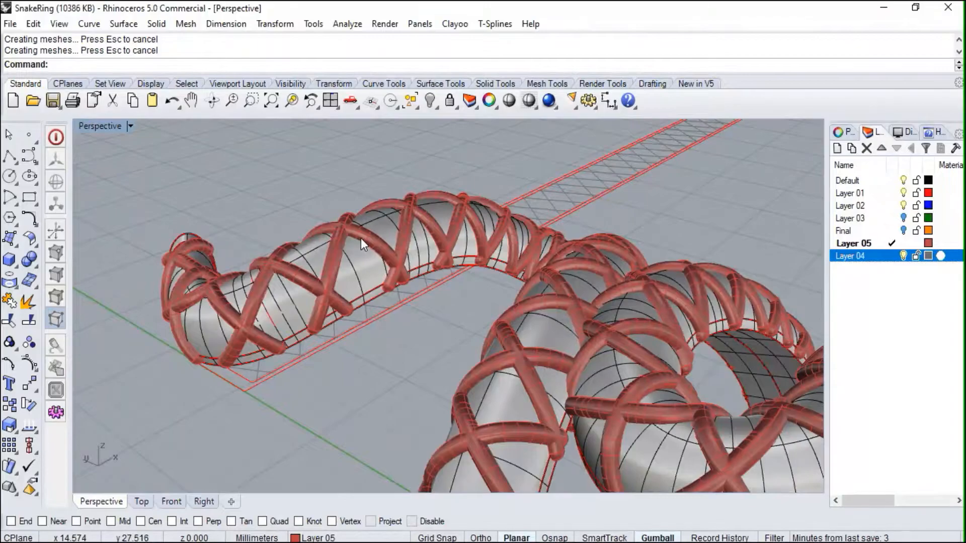
{"action": "scroll", "coordinate": [474, 257], "scroll_direction": "down", "scroll_amount": 5}
{"action": "right_click_drag", "start_coordinate": [322, 231], "coordinate": [400, 400]}
{"action": "scroll", "coordinate": [448, 372], "scroll_direction": "up", "scroll_amount": 5}
{"action": "scroll", "coordinate": [466, 342], "scroll_direction": "up", "scroll_amount": 4}
{"action": "left_click", "coordinate": [412, 280]}
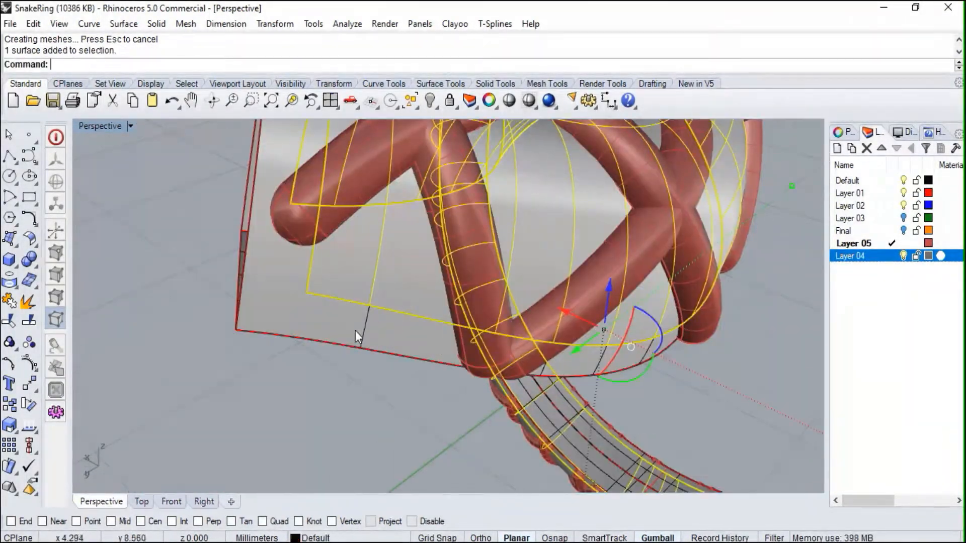
{"action": "left_click", "coordinate": [353, 330], "text": "shift"}
{"action": "scroll", "coordinate": [365, 332], "scroll_direction": "down", "scroll_amount": 5}
{"action": "right_click_drag", "start_coordinate": [365, 331], "coordinate": [391, 349]}
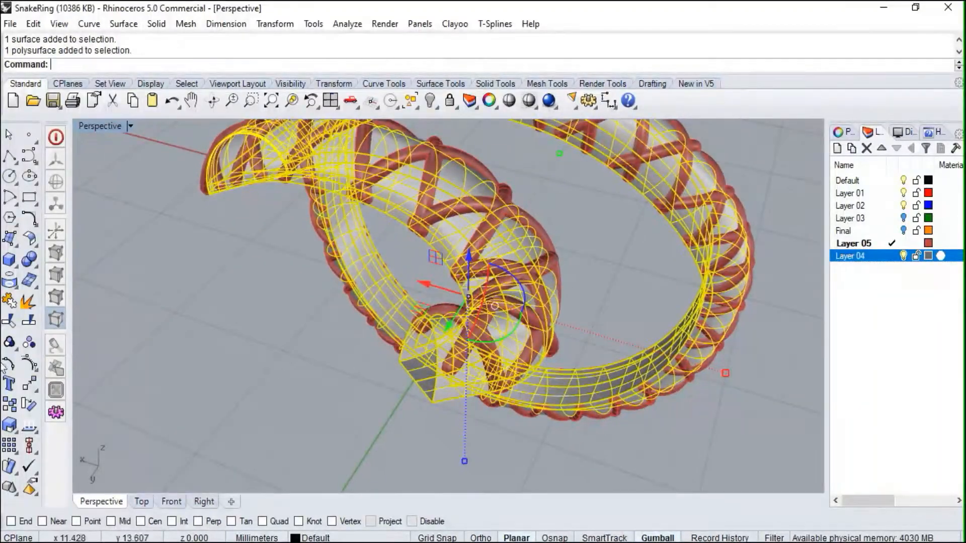
{"action": "left_click", "coordinate": [9, 304]}
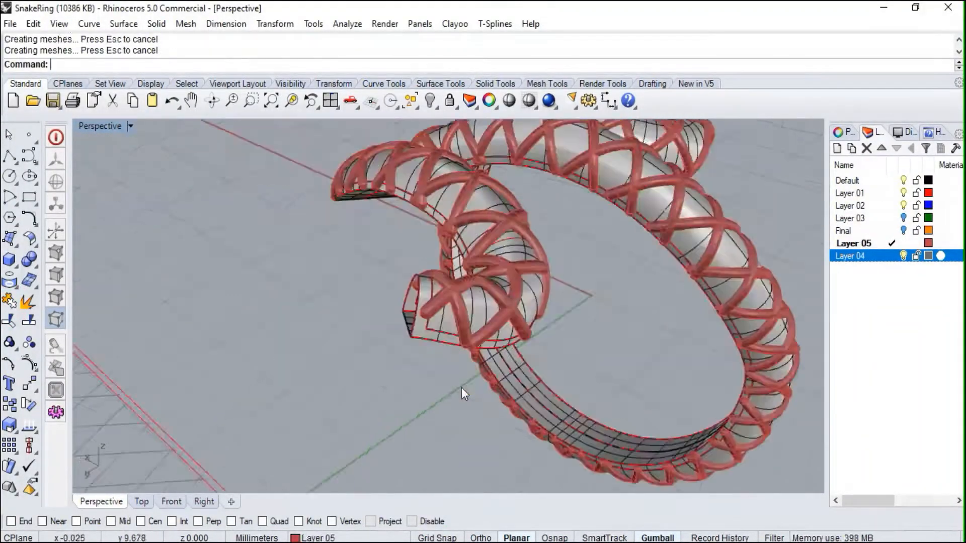
{"action": "left_click", "coordinate": [34, 270]}
{"action": "left_click", "coordinate": [50, 287]}
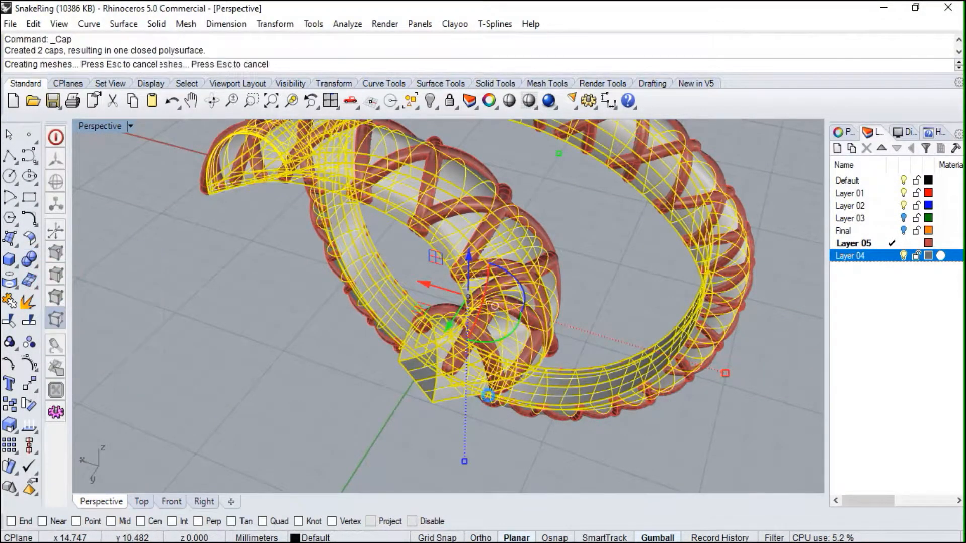
- Examine where the lattice pipes run into the neighbouring coil and how the overlapping pipe's end passes beneath its surface
{"action": "right_click_drag", "start_coordinate": [317, 385], "coordinate": [585, 328]}
{"action": "scroll", "coordinate": [550, 299], "scroll_direction": "up", "scroll_amount": 5}
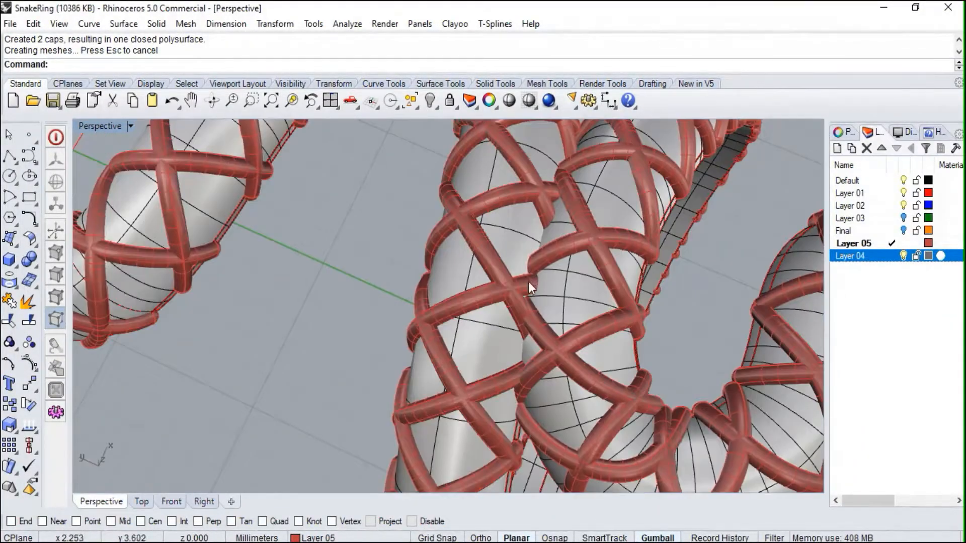
{"action": "scroll", "coordinate": [531, 273], "scroll_direction": "up", "scroll_amount": 3}
{"action": "scroll", "coordinate": [534, 268], "scroll_direction": "down", "scroll_amount": 2}
{"action": "left_click", "coordinate": [507, 223]}
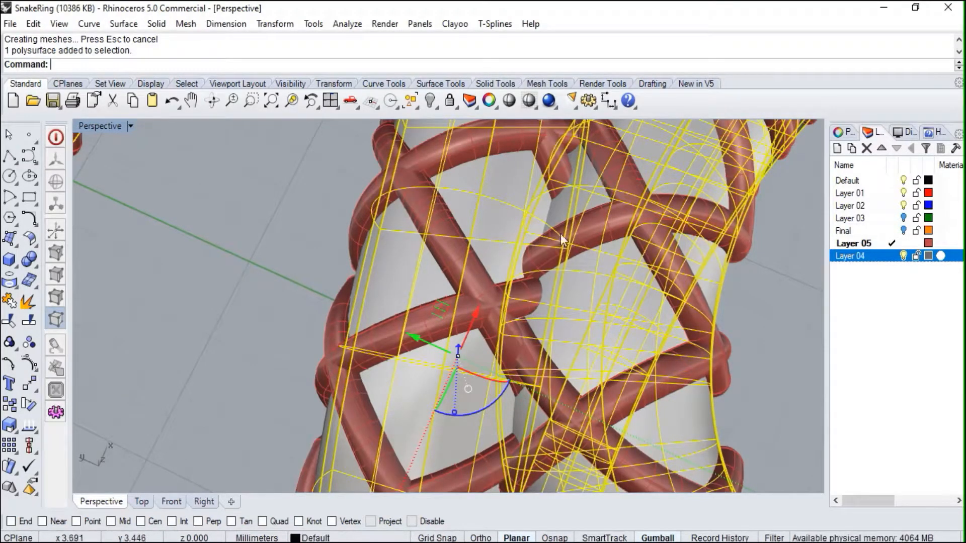
{"action": "left_click", "coordinate": [614, 230]}
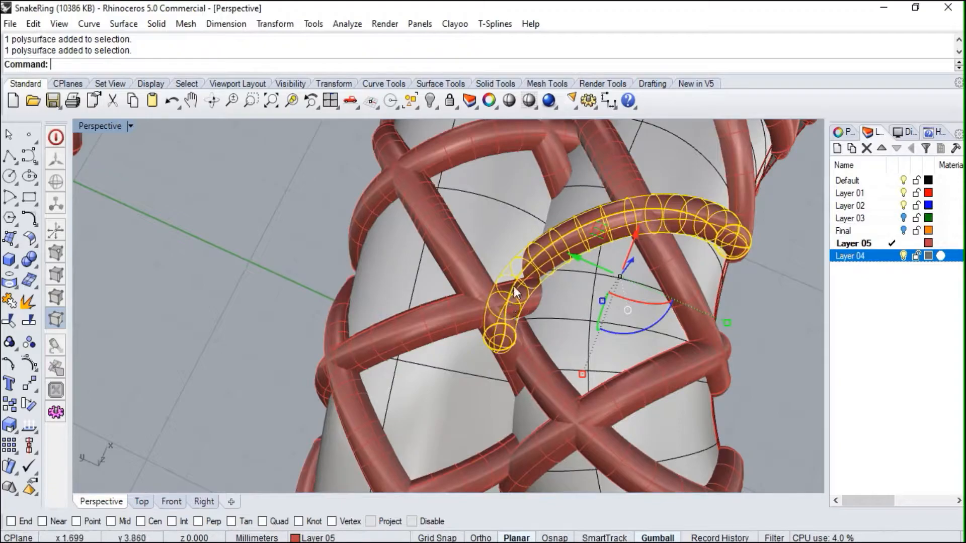
{"action": "right_click_drag", "start_coordinate": [542, 271], "coordinate": [620, 252]}
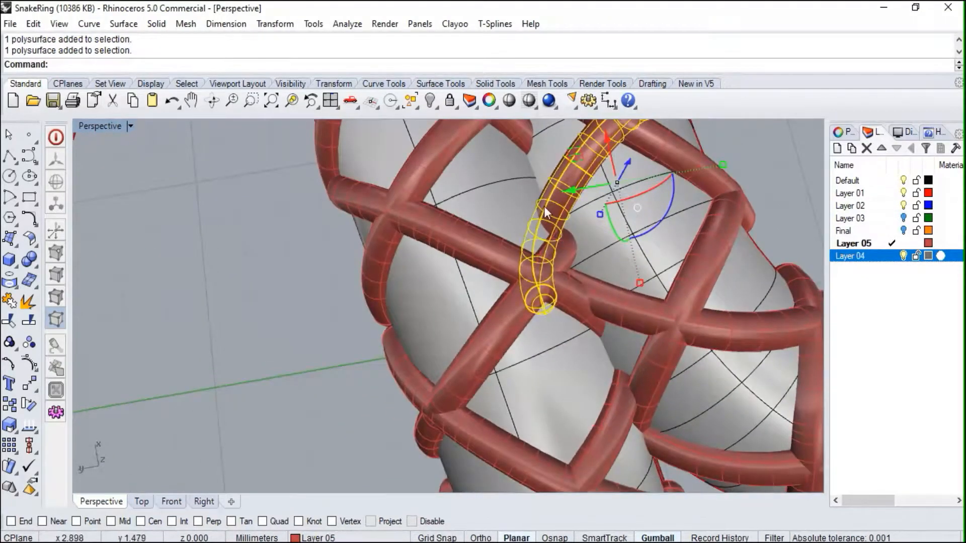
{"action": "scroll", "coordinate": [545, 206], "scroll_direction": "up", "scroll_amount": 3}
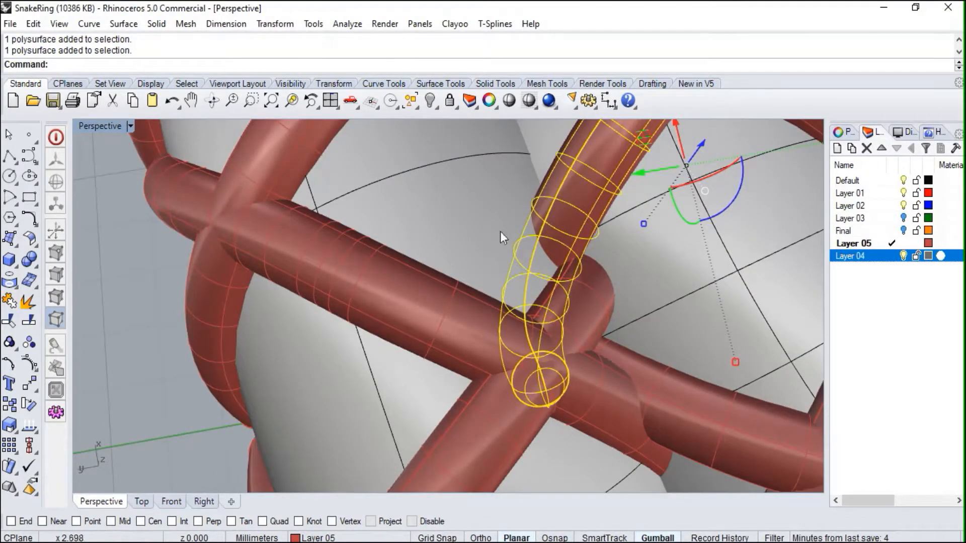
{"action": "key", "text": "Escape"}
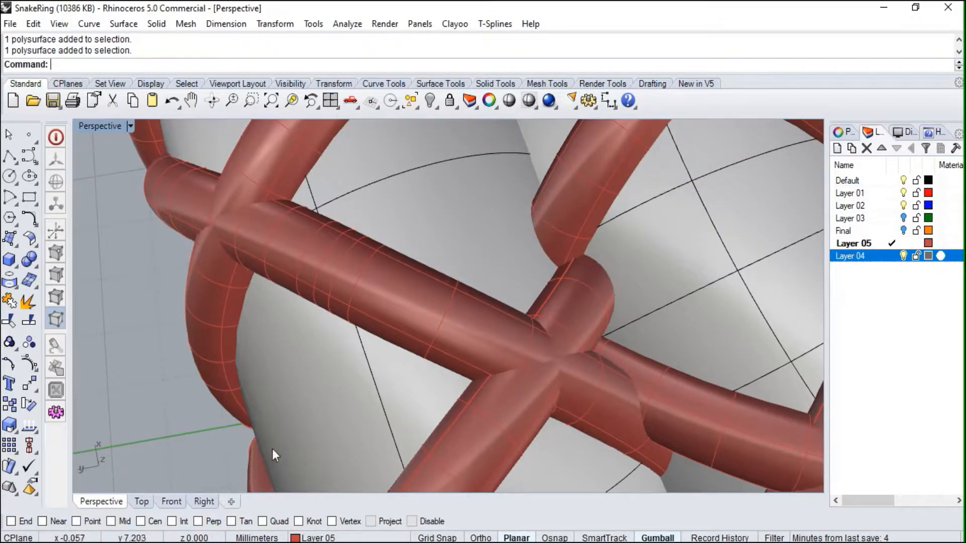
- With Layer 02 current, extract a circular isocurve around the overlapping pipe just before it meets the neighbouring coil
{"action": "left_click", "coordinate": [315, 538]}
{"action": "left_click", "coordinate": [322, 463]}
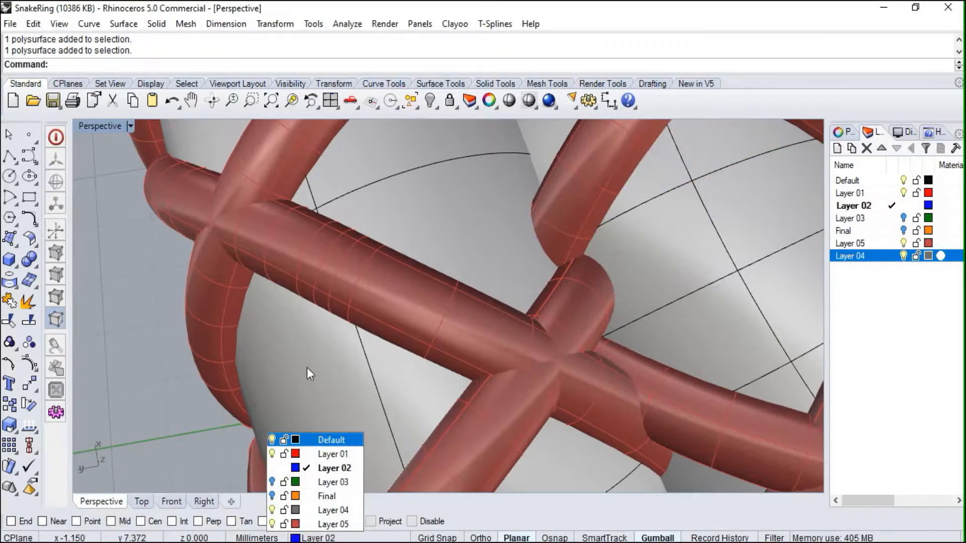
{"action": "left_click", "coordinate": [17, 285]}
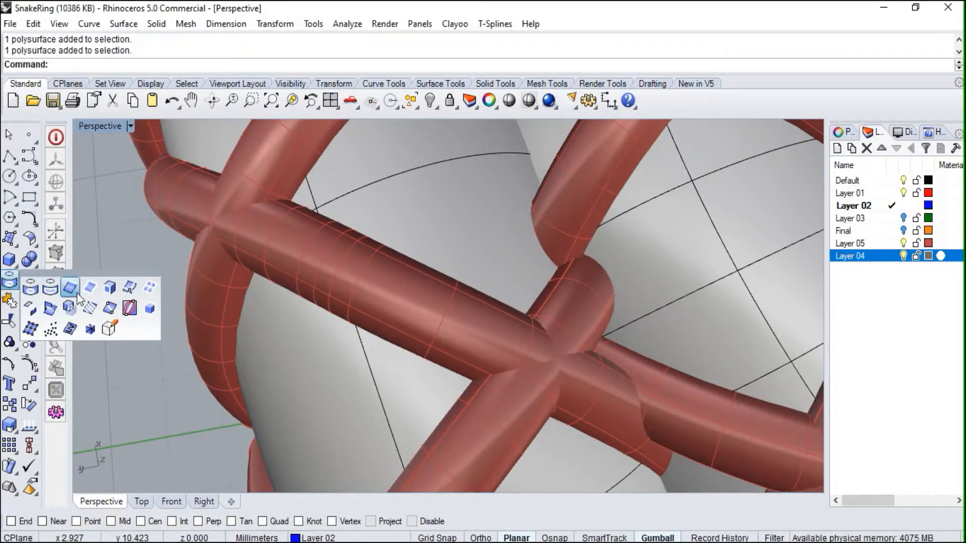
{"action": "left_click", "coordinate": [132, 287]}
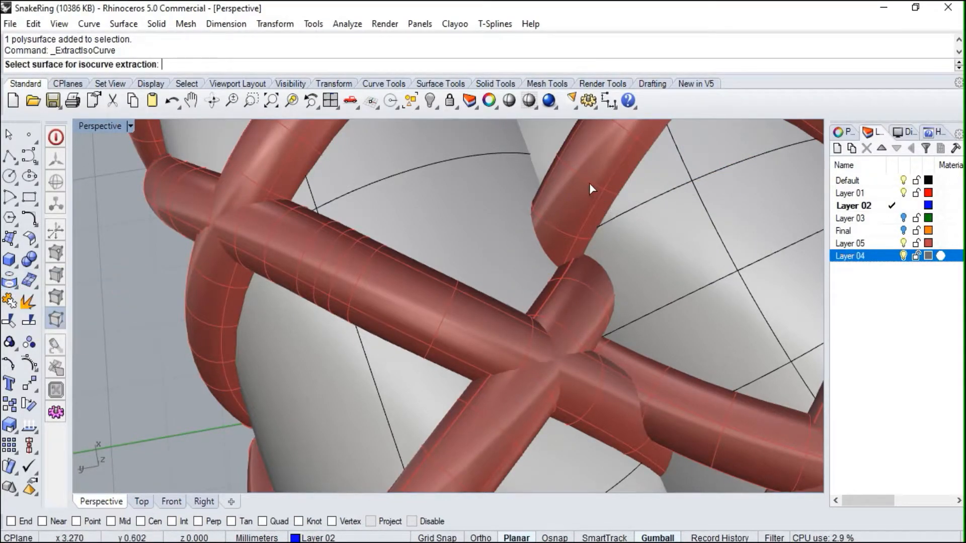
{"action": "left_click", "coordinate": [590, 183]}
{"action": "right_click_drag", "start_coordinate": [574, 210], "coordinate": [643, 216]}
{"action": "left_click", "coordinate": [596, 164]}
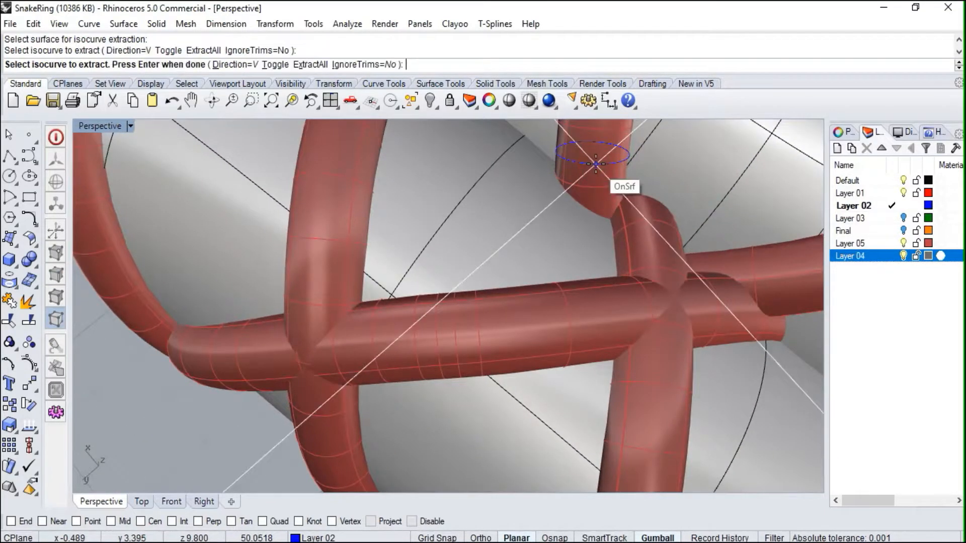
{"action": "right_click", "coordinate": [596, 165]}
- Split the overlapping pipe with the extracted isocurve and delete the end piece that runs into the neighbouring coil
{"action": "scroll", "coordinate": [593, 230], "scroll_direction": "down", "scroll_amount": 15}
{"action": "right_click_drag", "start_coordinate": [592, 231], "coordinate": [591, 252]}
{"action": "scroll", "coordinate": [599, 266], "scroll_direction": "up", "scroll_amount": 15}
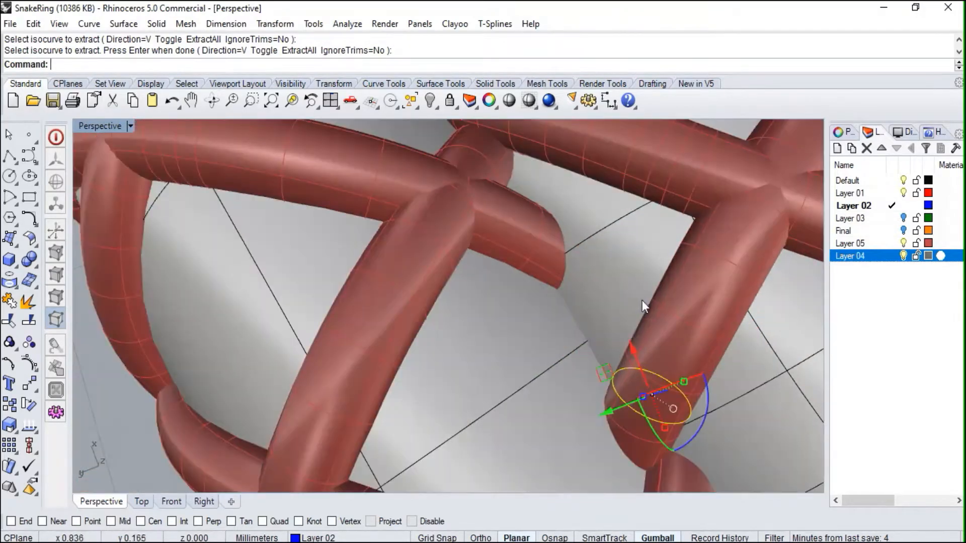
{"action": "left_click", "coordinate": [678, 292]}
{"action": "right_click_drag", "start_coordinate": [628, 319], "coordinate": [627, 303]}
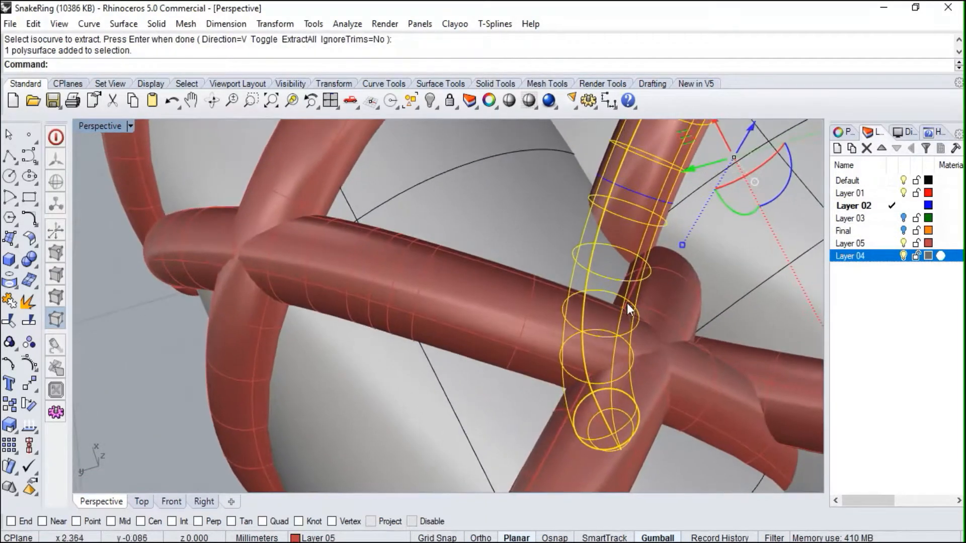
{"action": "left_click", "coordinate": [28, 322]}
{"action": "left_click", "coordinate": [642, 193]}
{"action": "right_click", "coordinate": [643, 216]}
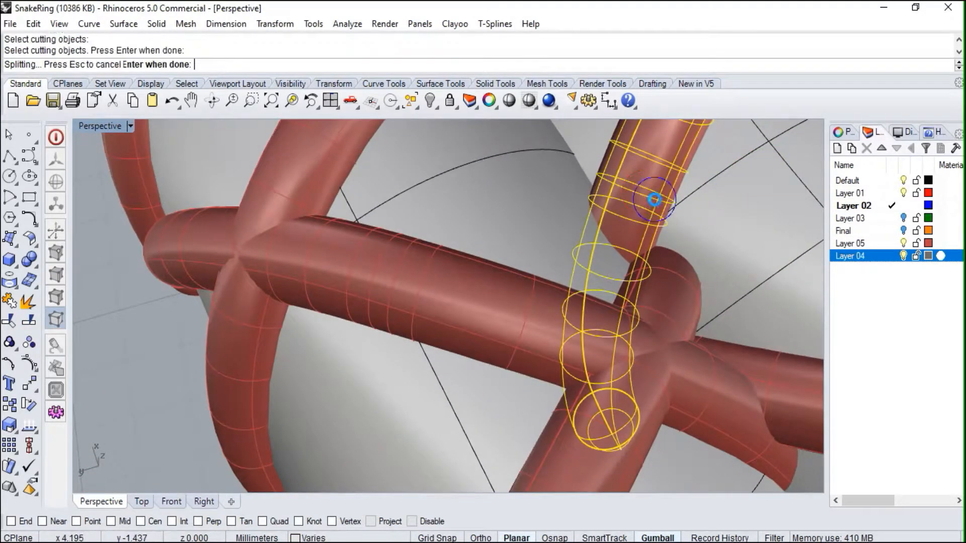
{"action": "left_click", "coordinate": [643, 215]}
{"action": "key", "text": "Delete"}
- Cap the open end of the shortened pipe to make it a closed solid
{"action": "left_click", "coordinate": [660, 162]}
{"action": "scroll", "coordinate": [610, 258], "scroll_direction": "down", "scroll_amount": 14}
{"action": "right_click_drag", "start_coordinate": [629, 220], "coordinate": [612, 151]}
{"action": "scroll", "coordinate": [608, 151], "scroll_direction": "up", "scroll_amount": 12}
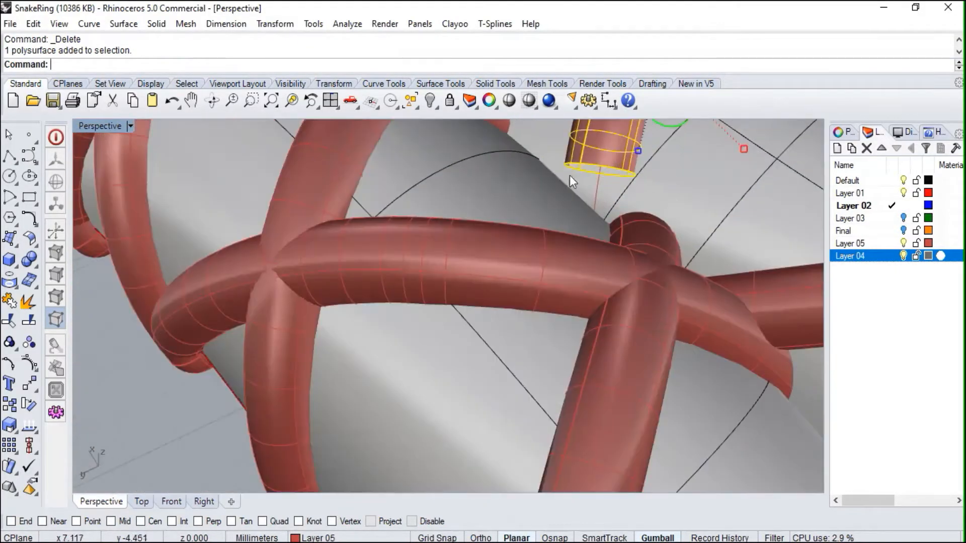
{"action": "left_click", "coordinate": [38, 269]}
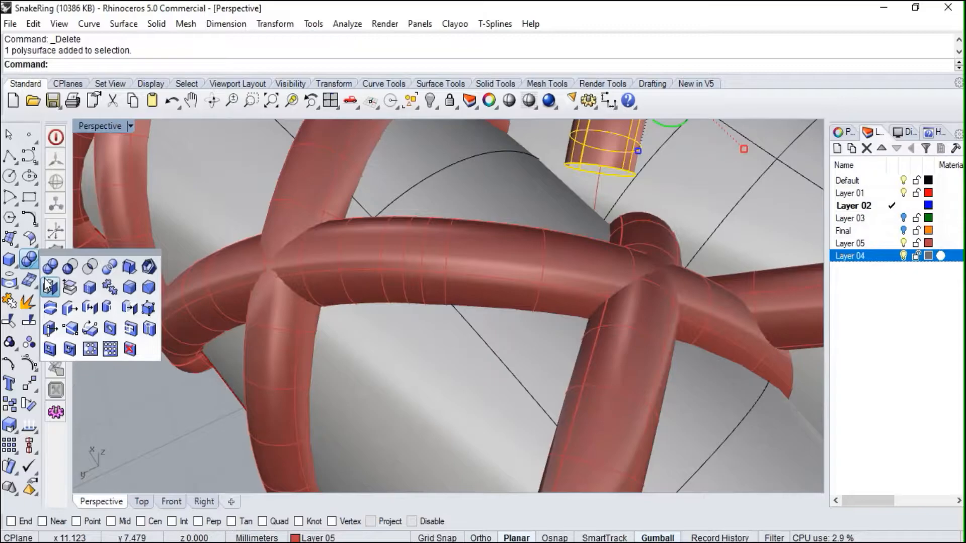
{"action": "left_click", "coordinate": [48, 285]}
{"action": "scroll", "coordinate": [575, 282], "scroll_direction": "down", "scroll_amount": 5}
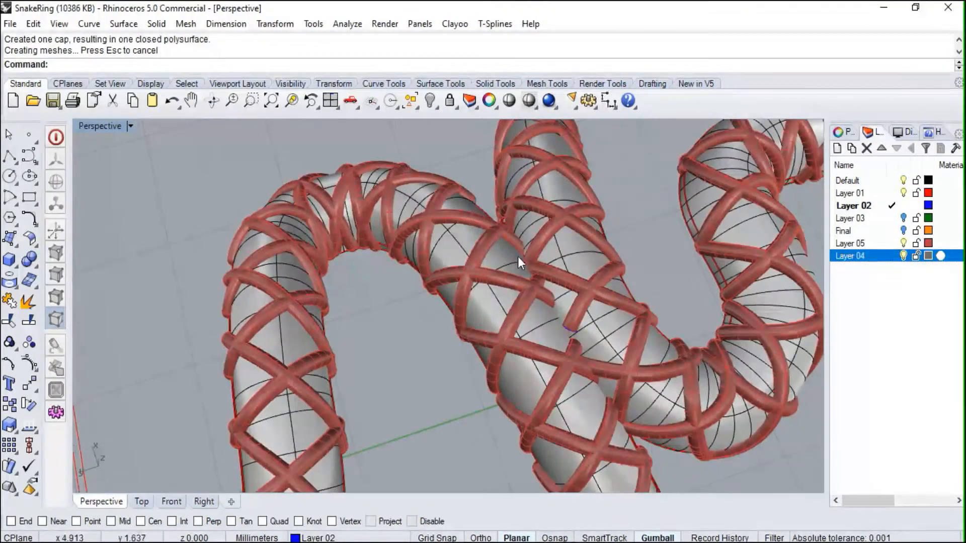
- Subtract the lattice pipes from the closed swept snake body with Boolean Difference, deleting the input pipes
{"action": "scroll", "coordinate": [518, 256], "scroll_direction": "up", "scroll_amount": 4}
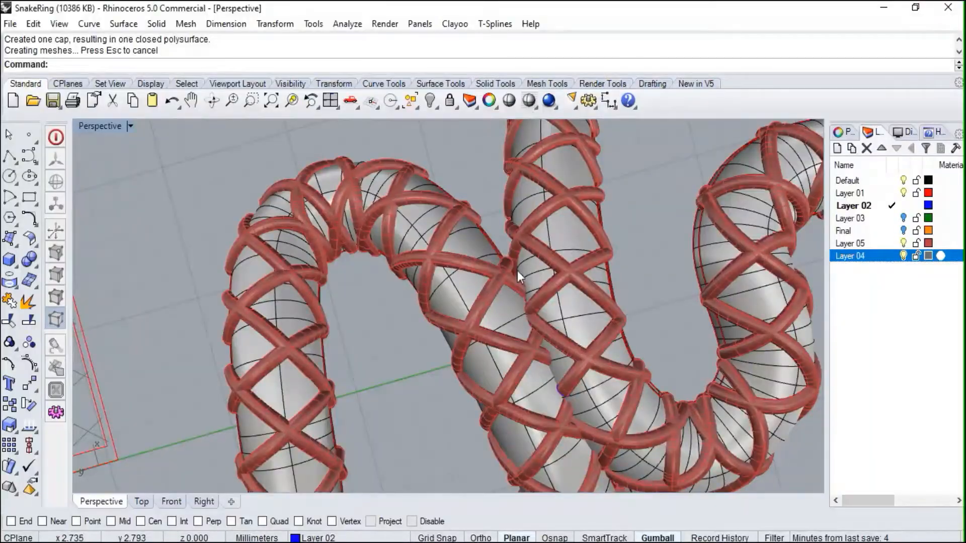
{"action": "scroll", "coordinate": [506, 287], "scroll_direction": "down", "scroll_amount": 5}
{"action": "right_click_drag", "start_coordinate": [506, 292], "coordinate": [351, 352]}
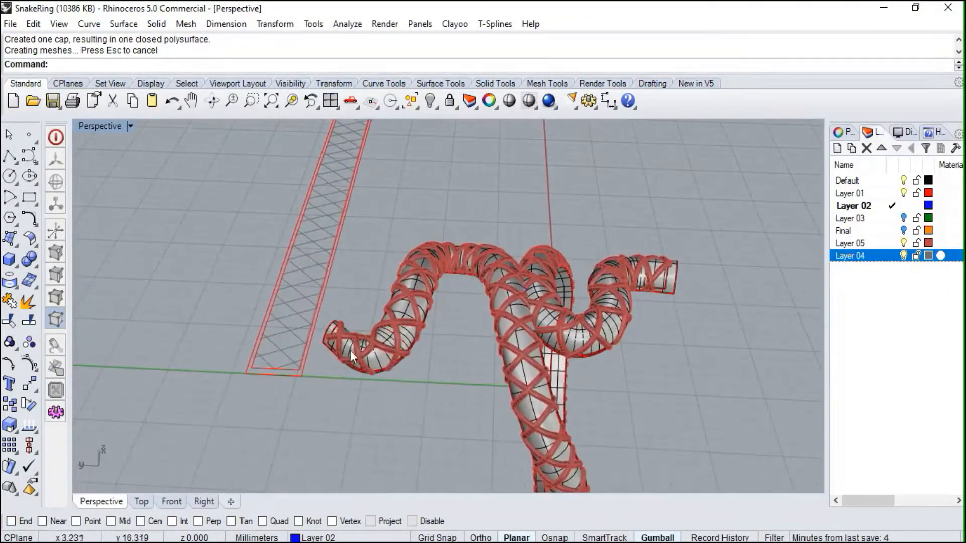
{"action": "scroll", "coordinate": [350, 352], "scroll_direction": "up", "scroll_amount": 5}
{"action": "left_click", "coordinate": [332, 337]}
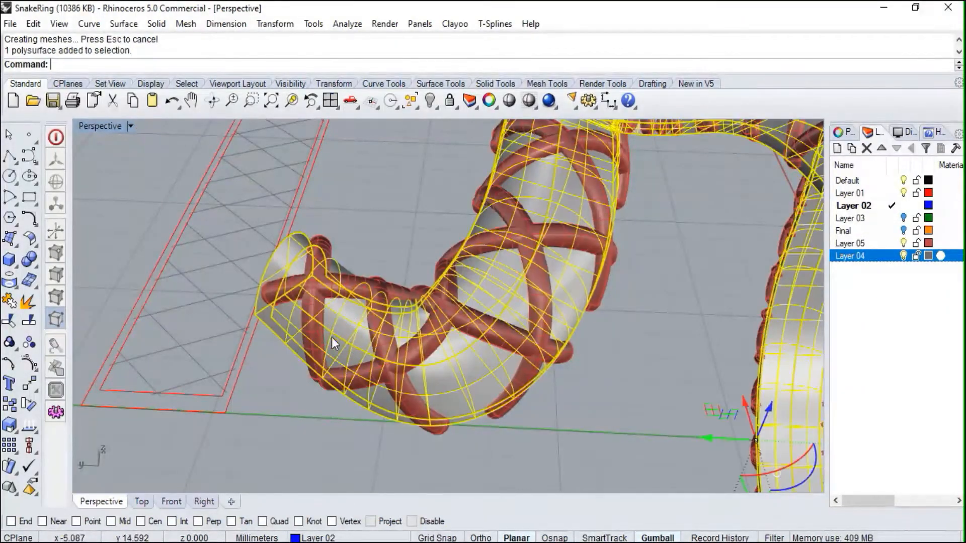
{"action": "left_click", "coordinate": [33, 268]}
{"action": "left_click", "coordinate": [65, 269]}
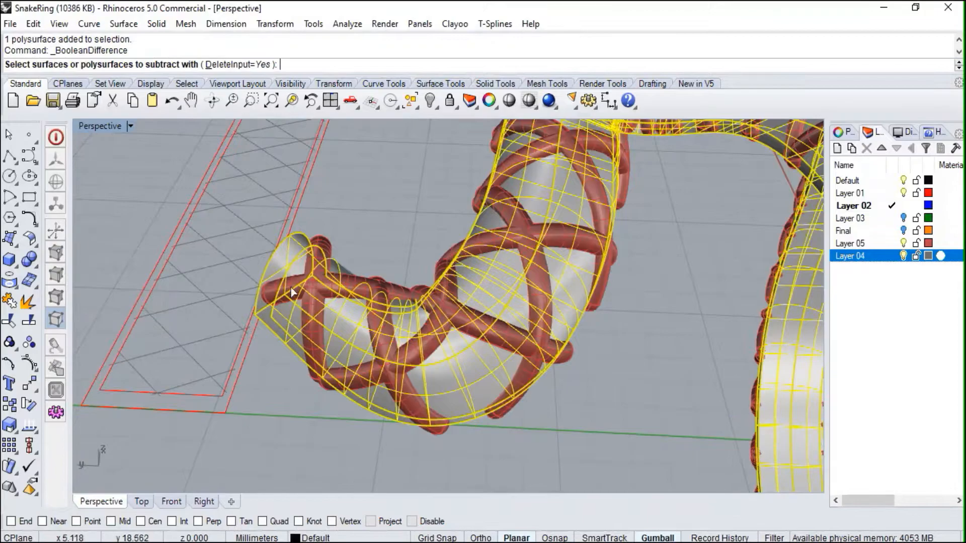
{"action": "left_click", "coordinate": [345, 265]}
{"action": "left_click", "coordinate": [438, 342]}
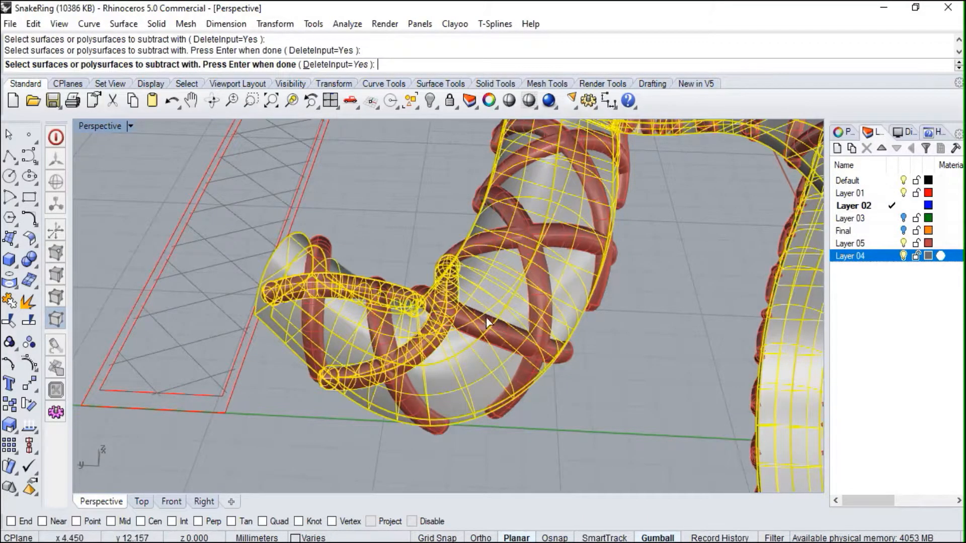
{"action": "left_click", "coordinate": [506, 241]}
{"action": "key", "text": "Return"}
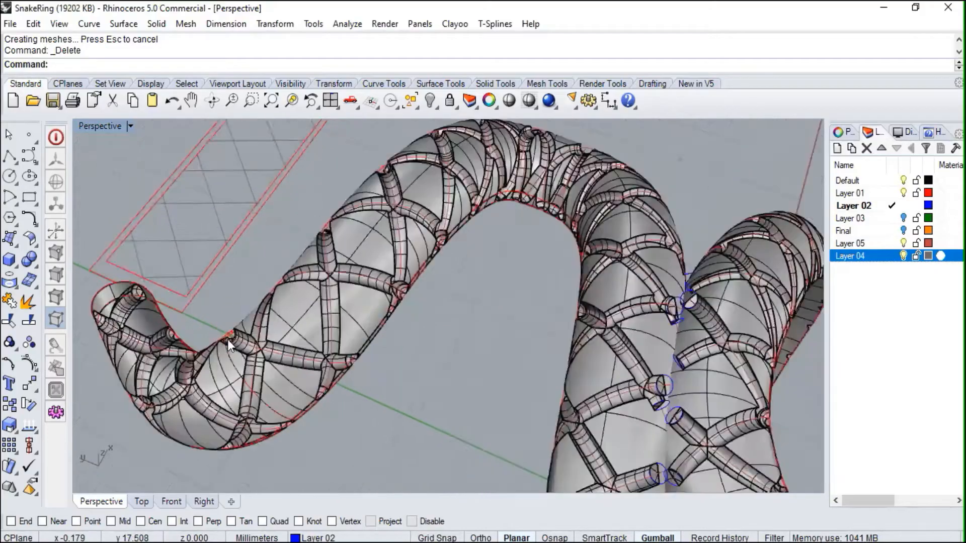
- Examine the grooves cut along the snake body and its bare front end from above
{"action": "mouse_move", "coordinate": [228, 339]}
{"action": "right_mouse_down"}
{"action": "mouse_move", "coordinate": [280, 295]}
{"action": "mouse_move", "coordinate": [312, 342]}
{"action": "mouse_move", "coordinate": [292, 335]}
{"action": "mouse_move", "coordinate": [251, 362]}
{"action": "mouse_move", "coordinate": [237, 348]}
{"action": "mouse_move", "coordinate": [241, 332]}
{"action": "right_mouse_up"}
{"action": "scroll", "coordinate": [237, 336], "scroll_direction": "down", "scroll_amount": 6}
{"action": "right_click_drag", "start_coordinate": [338, 344], "coordinate": [99, 352]}
{"action": "double_click", "coordinate": [100, 125]}
{"action": "scroll", "coordinate": [228, 200], "scroll_direction": "up", "scroll_amount": 8}
{"action": "scroll", "coordinate": [240, 204], "scroll_direction": "up", "scroll_amount": 5}
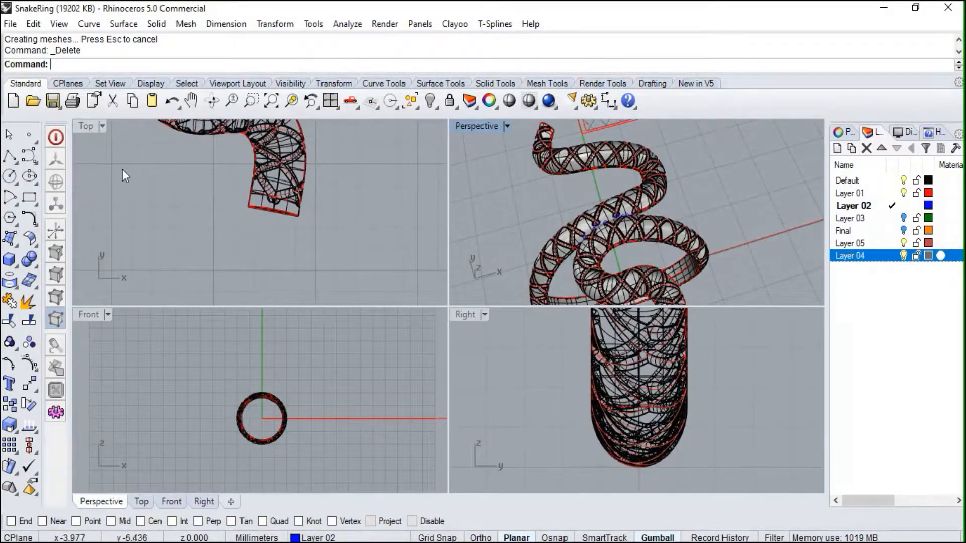
{"action": "double_click", "coordinate": [79, 126]}
{"action": "right_click_drag", "start_coordinate": [456, 260], "coordinate": [333, 232]}
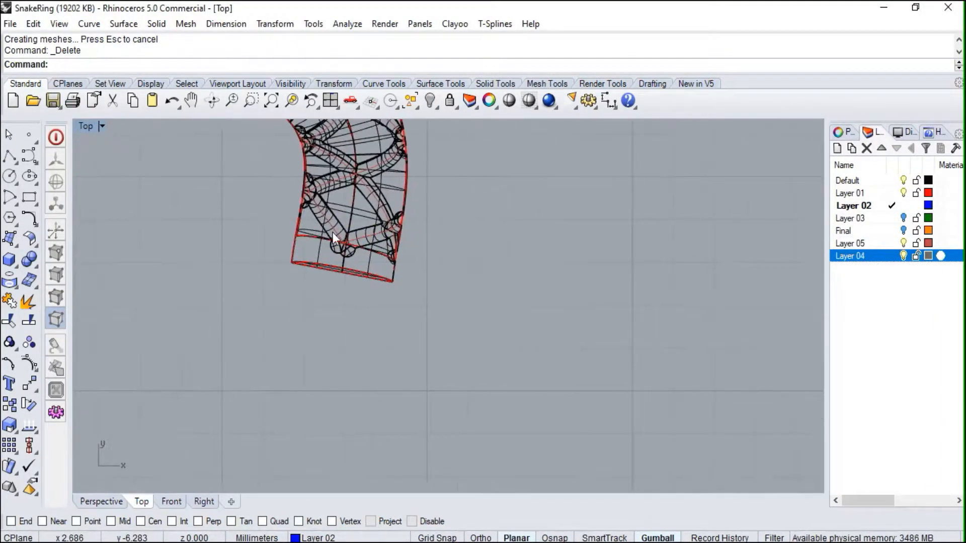
- In the Top view, draw a degree-3 curve for one outward-bulging side of the head, from the body's end to a snout about 7 mm away
{"action": "left_click", "coordinate": [30, 156]}
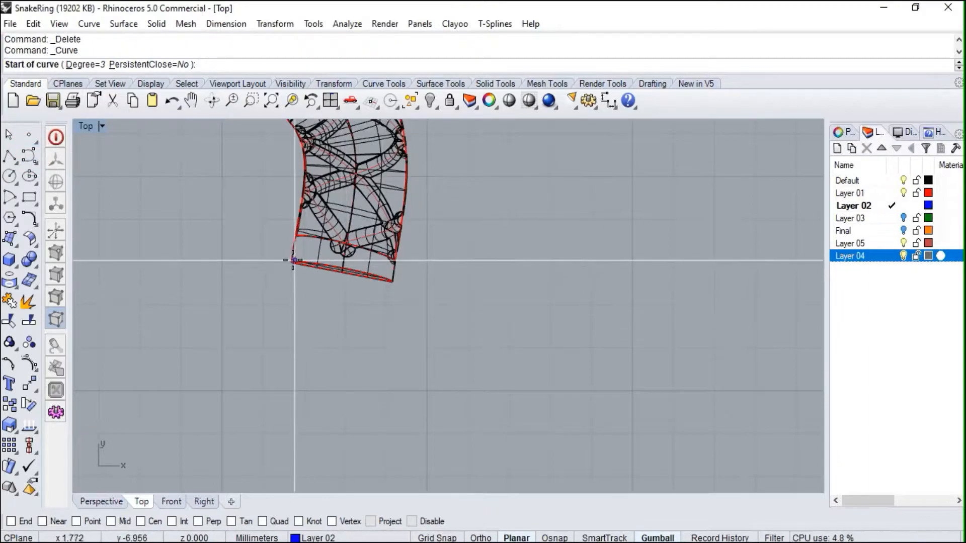
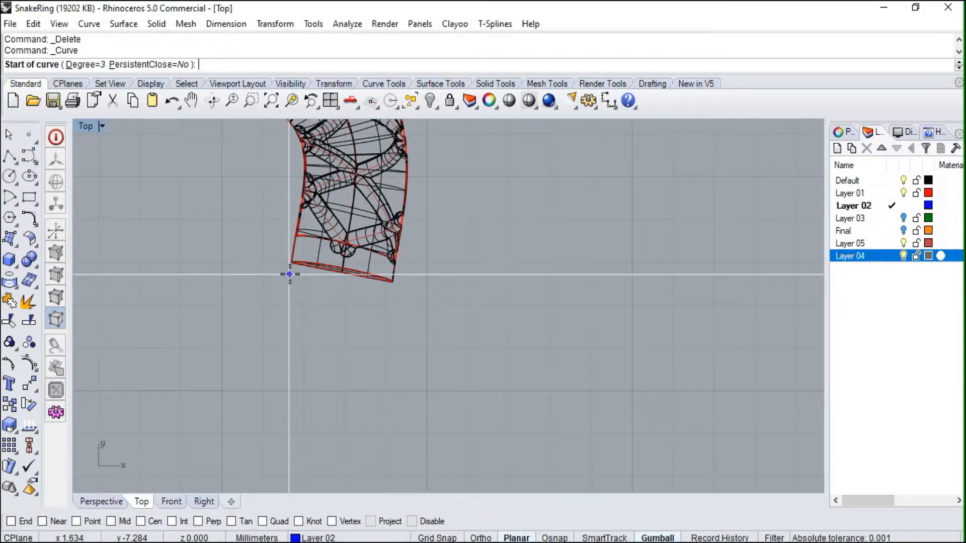
{"action": "left_click", "coordinate": [289, 275]}
{"action": "left_click", "coordinate": [274, 332]}
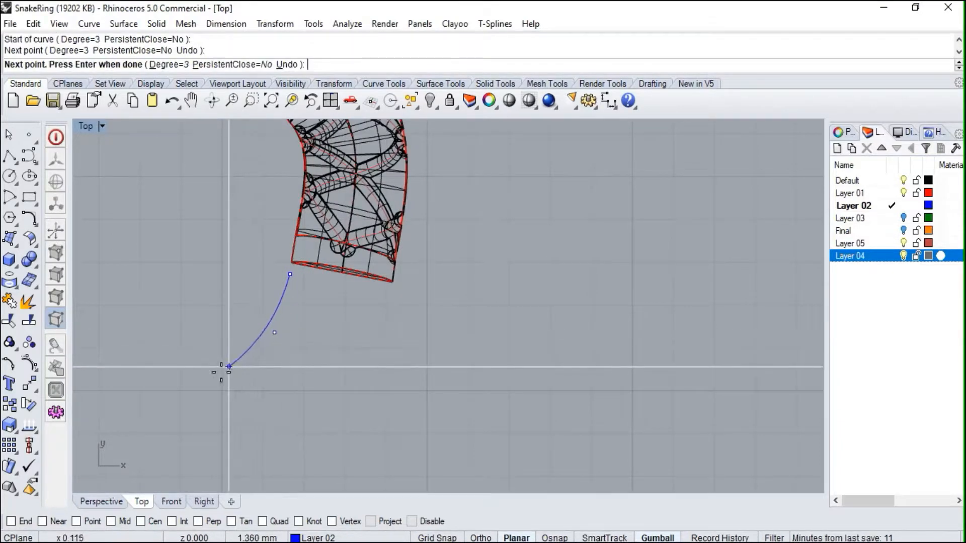
{"action": "left_click", "coordinate": [217, 375]}
{"action": "scroll", "coordinate": [233, 312], "scroll_direction": "down", "scroll_amount": 5}
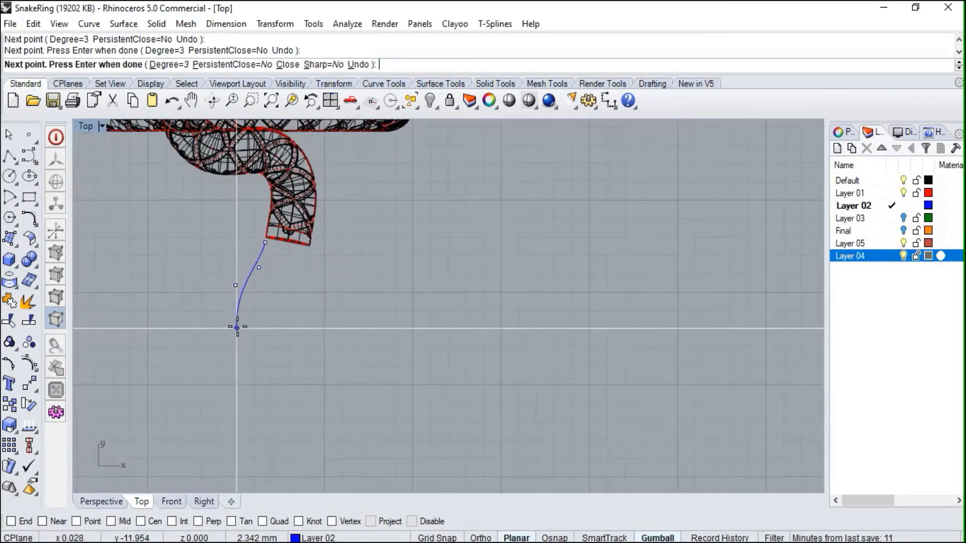
{"action": "left_click", "coordinate": [237, 326]}
{"action": "left_click", "coordinate": [257, 355]}
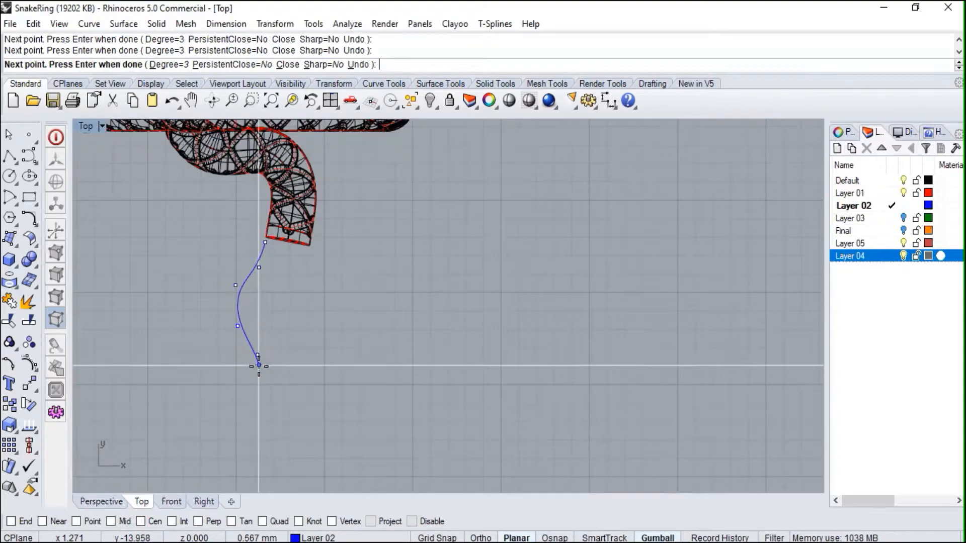
{"action": "left_click", "coordinate": [263, 371]}
{"action": "left_click", "coordinate": [270, 372]}
{"action": "right_click", "coordinate": [271, 372]}
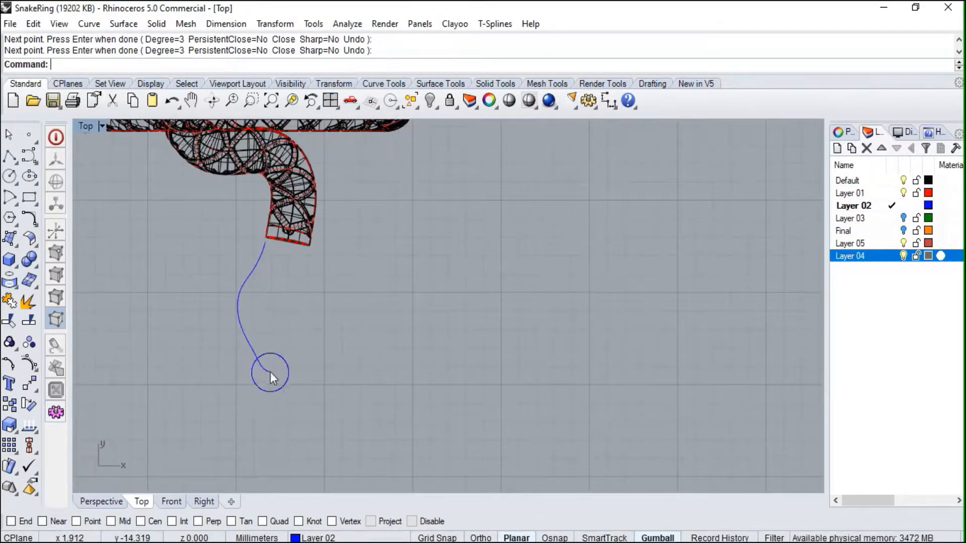
- Draw the head's opposite side as a degree-3 curve, turning on End snap to finish it exactly at the first curve's snout end
{"action": "scroll", "coordinate": [290, 303], "scroll_direction": "up", "scroll_amount": 4}
{"action": "right_click", "coordinate": [307, 252]}
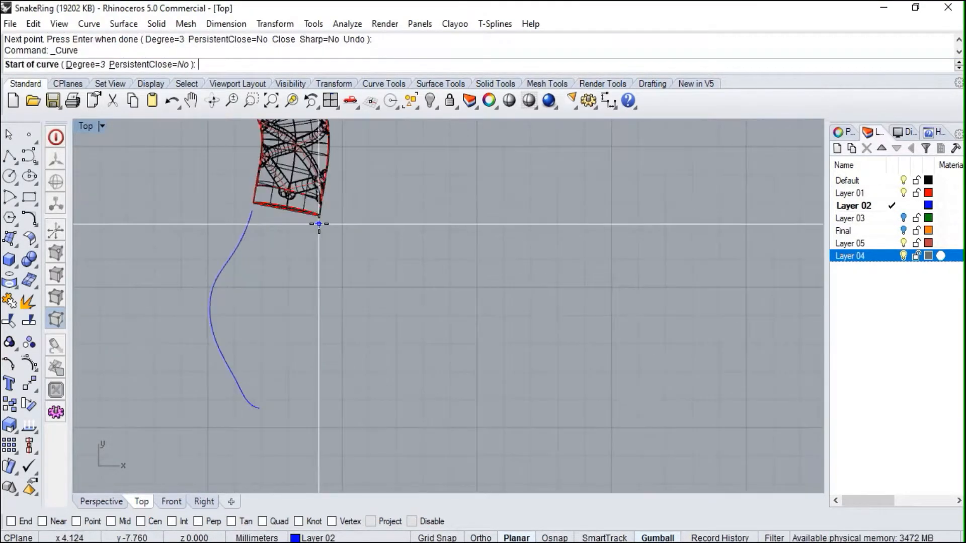
{"action": "left_click", "coordinate": [318, 225]}
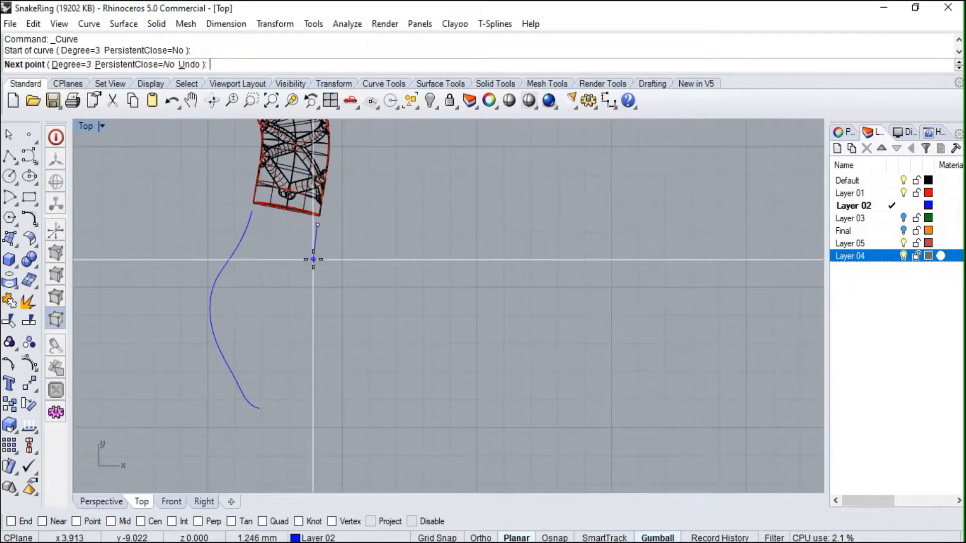
{"action": "left_click", "coordinate": [314, 259]}
{"action": "left_click", "coordinate": [333, 303]}
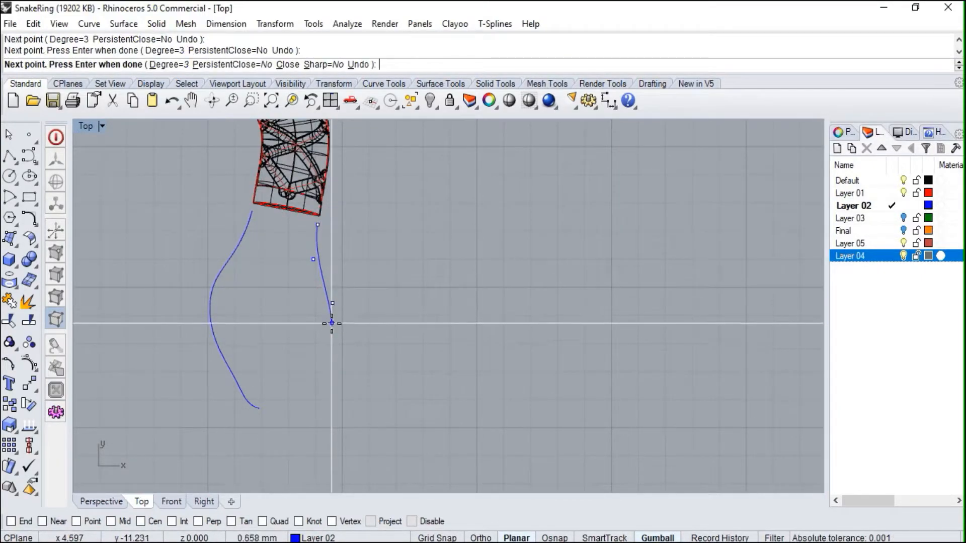
{"action": "left_click", "coordinate": [328, 331]}
{"action": "left_click", "coordinate": [300, 361]}
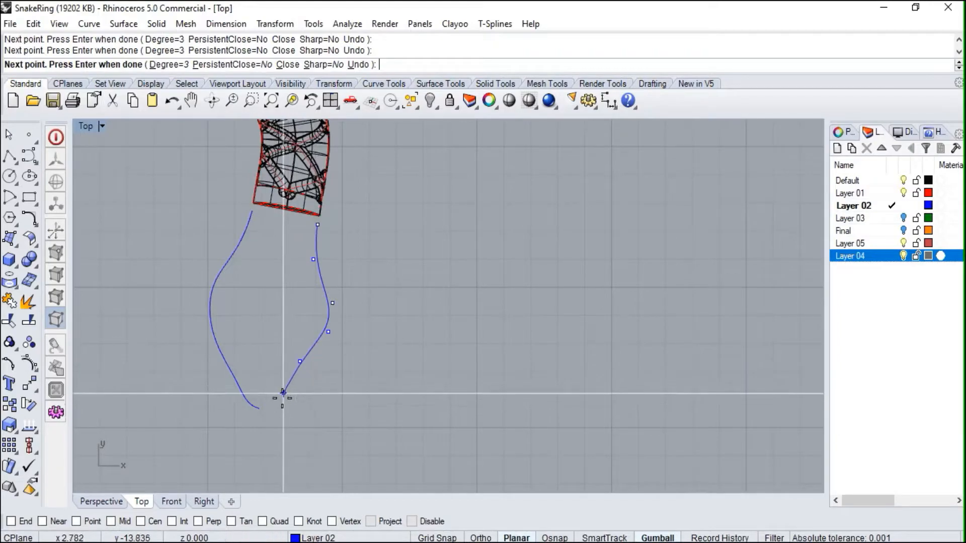
{"action": "left_click", "coordinate": [280, 410]}
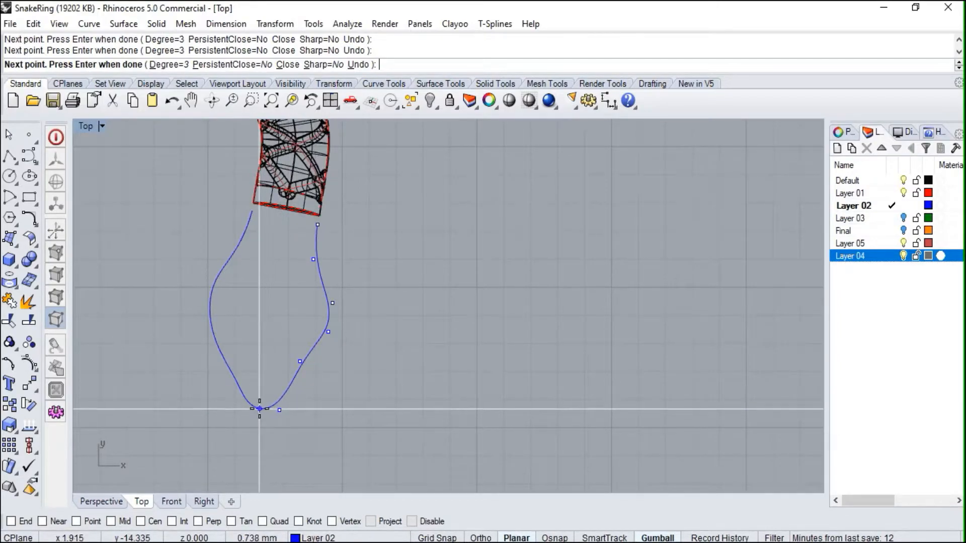
{"action": "scroll", "coordinate": [275, 411], "scroll_direction": "up", "scroll_amount": 5}
{"action": "scroll", "coordinate": [268, 413], "scroll_direction": "up", "scroll_amount": 3}
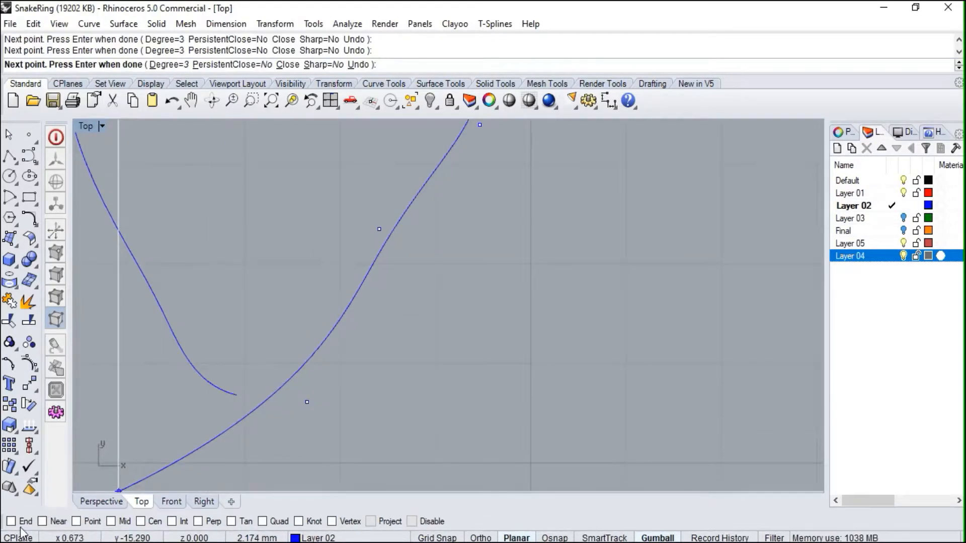
{"action": "key", "text": "Return"}
{"action": "scroll", "coordinate": [241, 400], "scroll_direction": "down", "scroll_amount": 4}
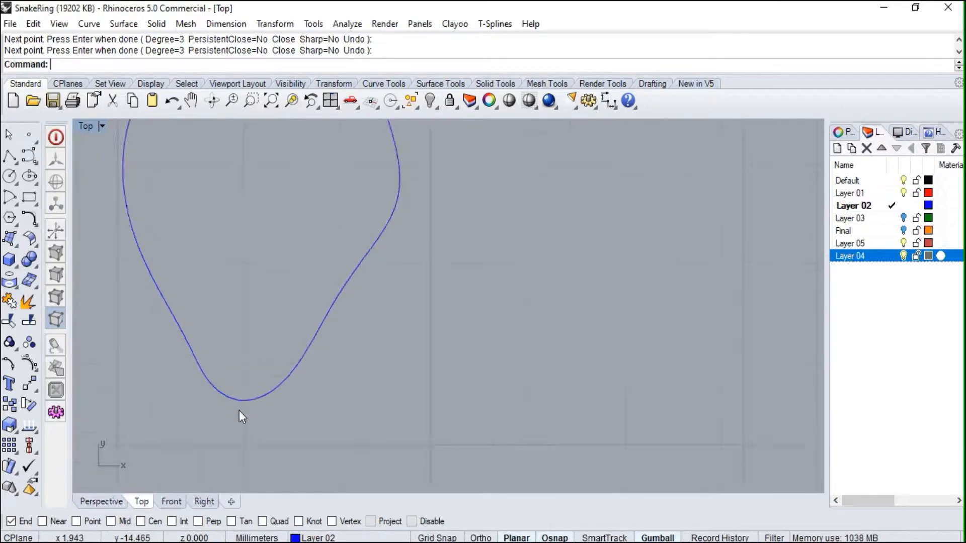
- Select both head outline curves and locate them edge-on in the Right view
{"action": "scroll", "coordinate": [280, 256], "scroll_direction": "down", "scroll_amount": 6}
{"action": "right_click_drag", "start_coordinate": [345, 279], "coordinate": [281, 421]}
{"action": "scroll", "coordinate": [258, 327], "scroll_direction": "up", "scroll_amount": 5}
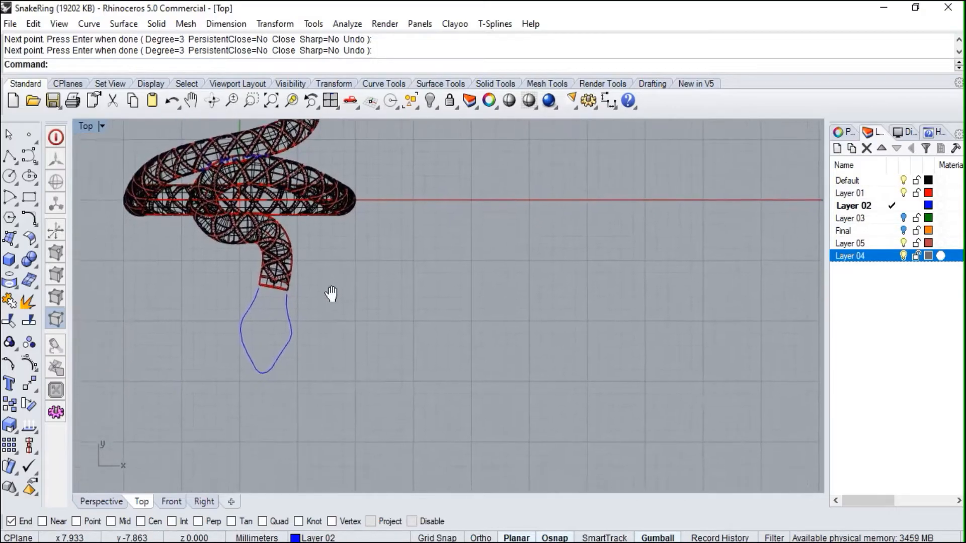
{"action": "left_click", "coordinate": [231, 287]}
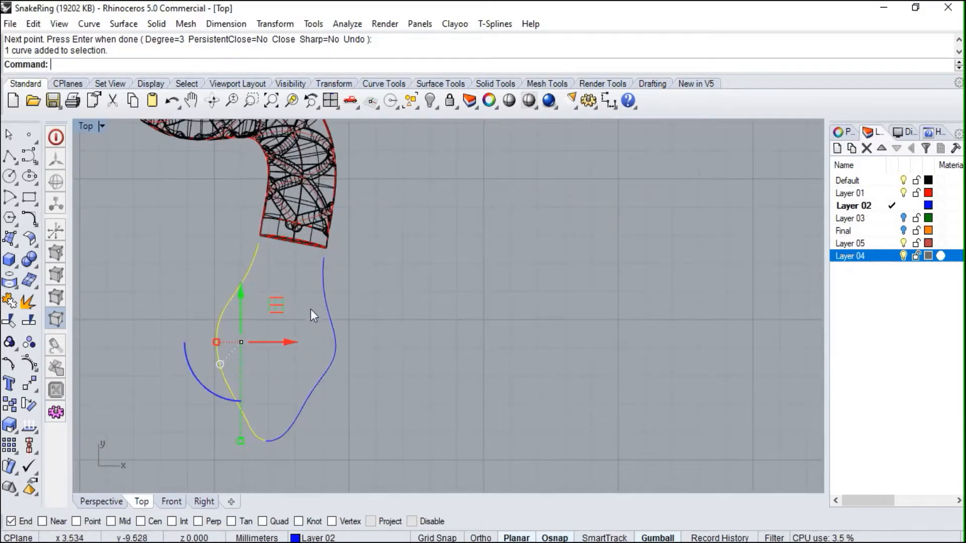
{"action": "left_click", "coordinate": [328, 326], "text": "shift"}
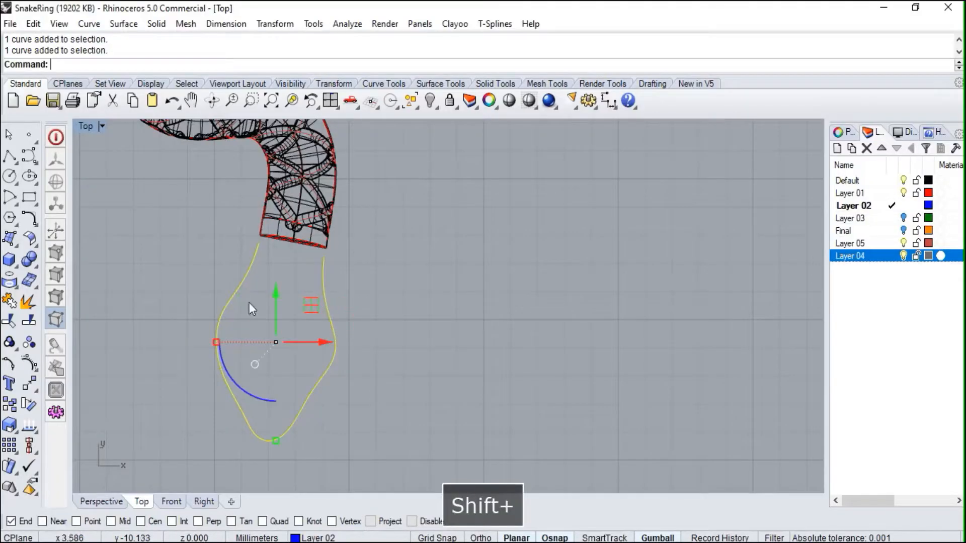
{"action": "double_click", "coordinate": [88, 129]}
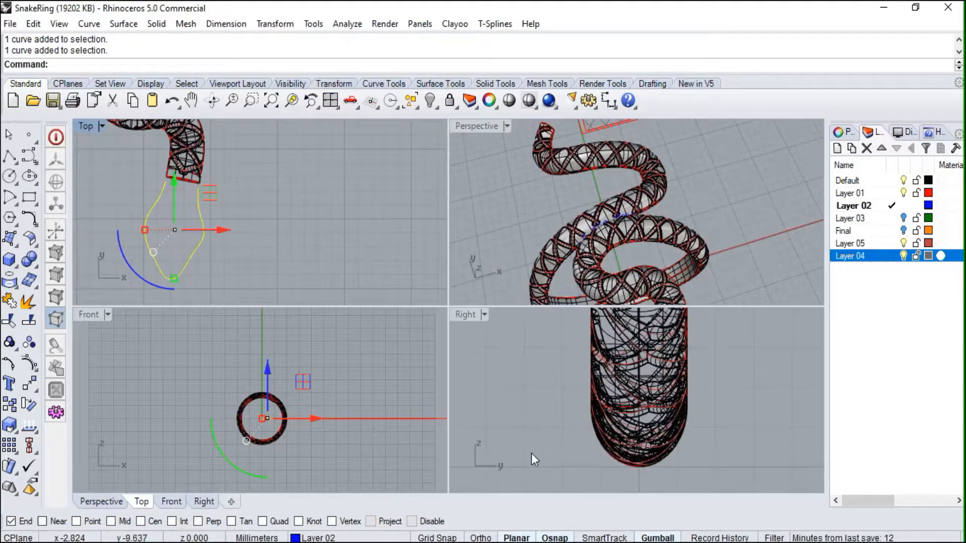
{"action": "scroll", "coordinate": [531, 454], "scroll_direction": "down", "scroll_amount": 5}
{"action": "scroll", "coordinate": [491, 425], "scroll_direction": "up", "scroll_amount": 20}
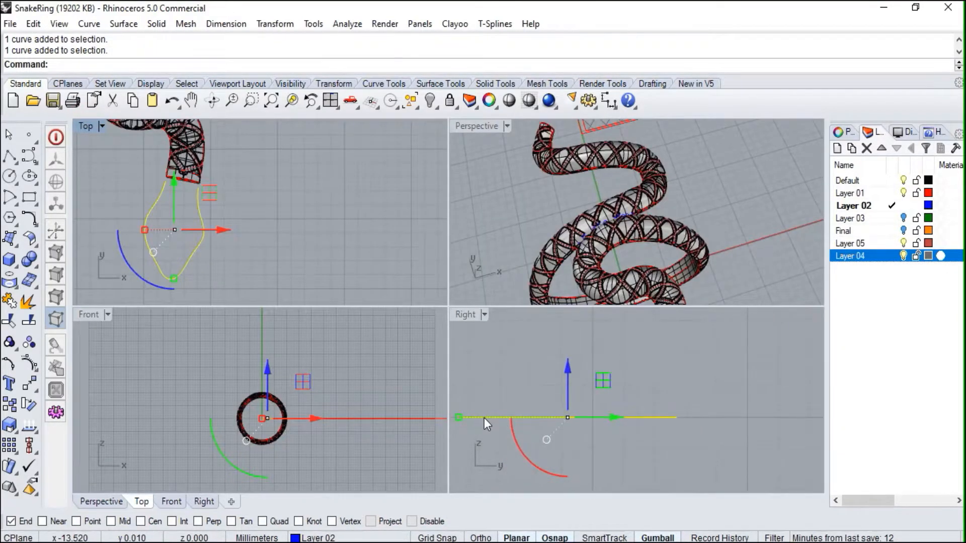
{"action": "right_click_drag", "start_coordinate": [506, 399], "coordinate": [566, 406]}
- In the Right view, draw the head's wavy upper profile from the snout end to about 1 mm above the outline's neck end
{"action": "left_click", "coordinate": [35, 158]}
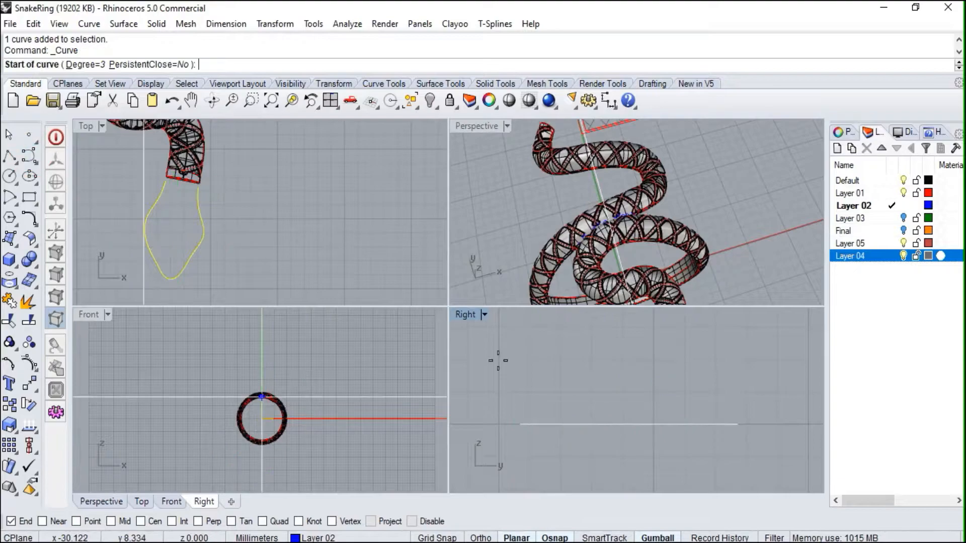
{"action": "left_click", "coordinate": [520, 424]}
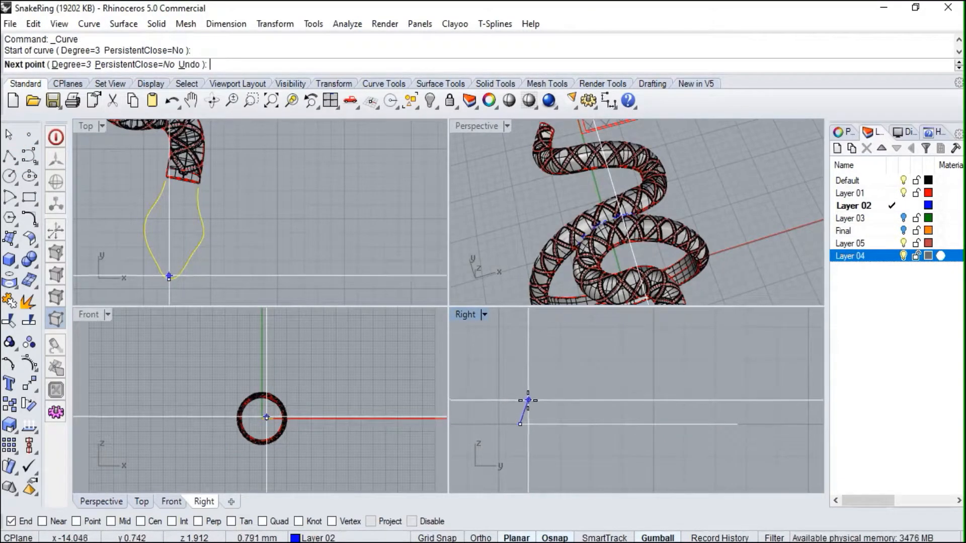
{"action": "left_click", "coordinate": [567, 404]}
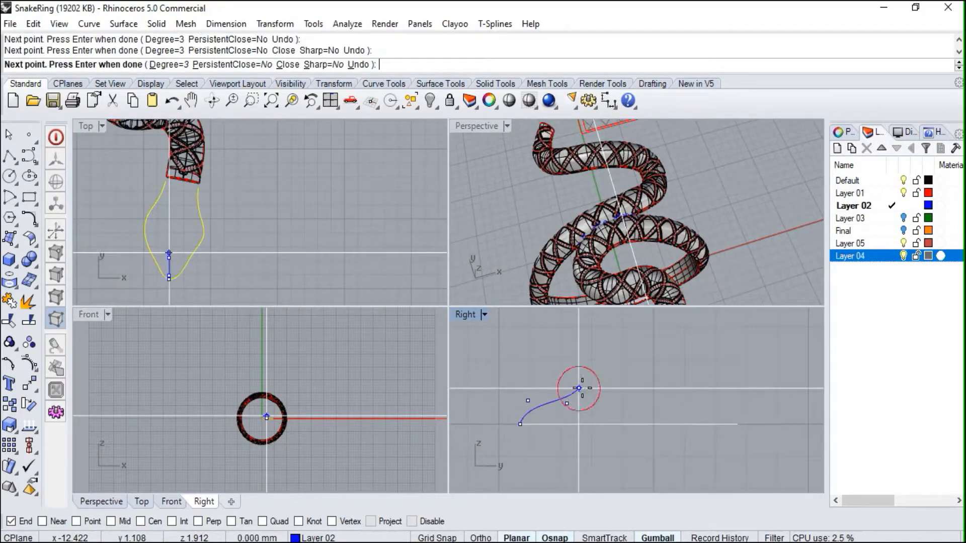
{"action": "left_click", "coordinate": [593, 397]}
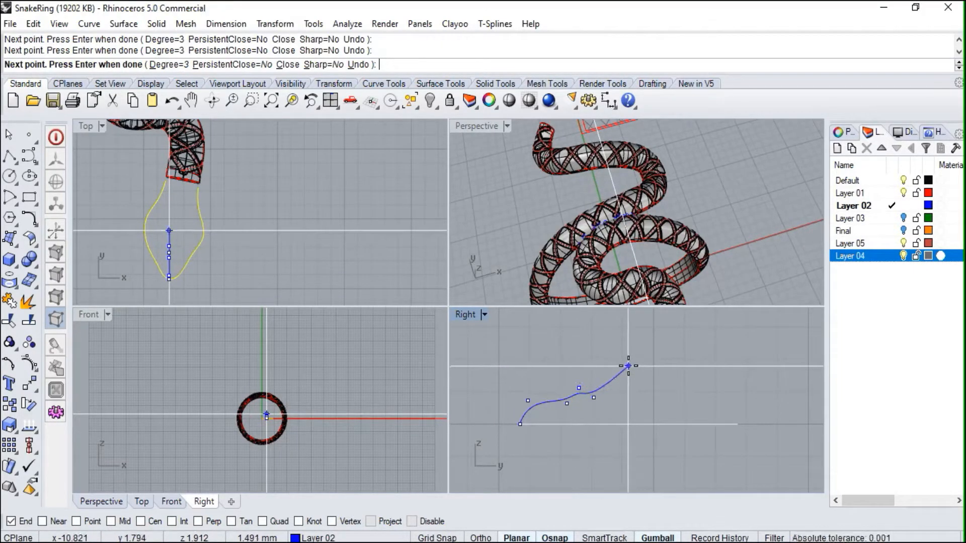
{"action": "left_click", "coordinate": [628, 363]}
{"action": "left_click", "coordinate": [654, 359]}
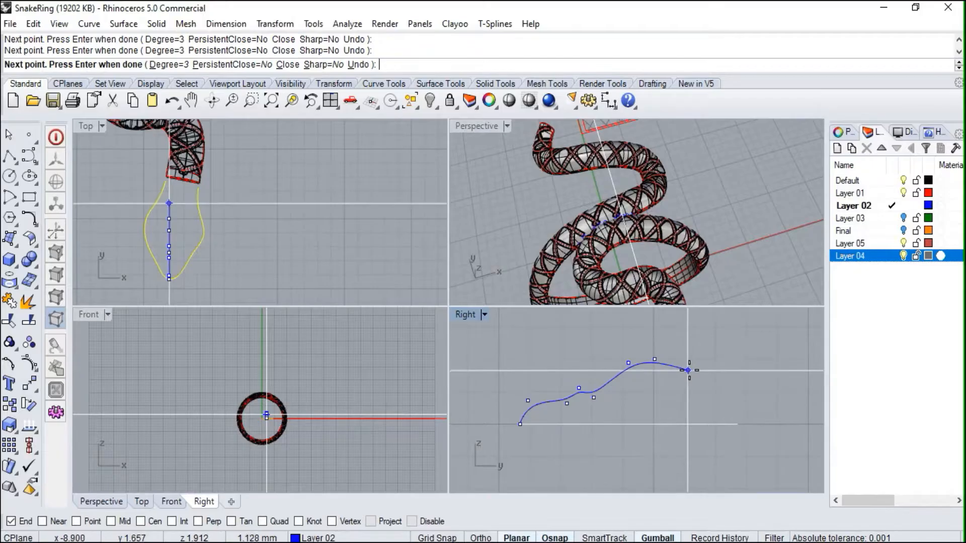
{"action": "left_click", "coordinate": [693, 374]}
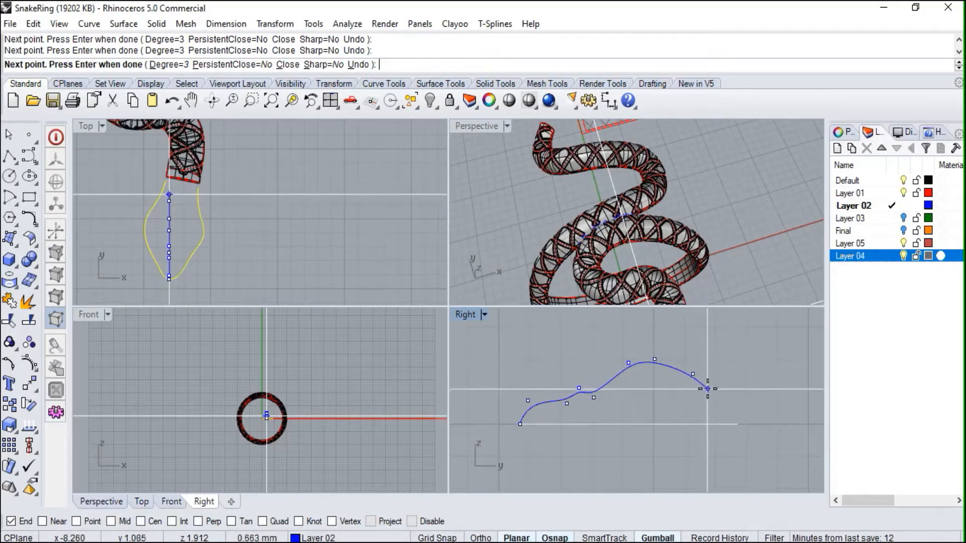
{"action": "left_click", "coordinate": [711, 388]}
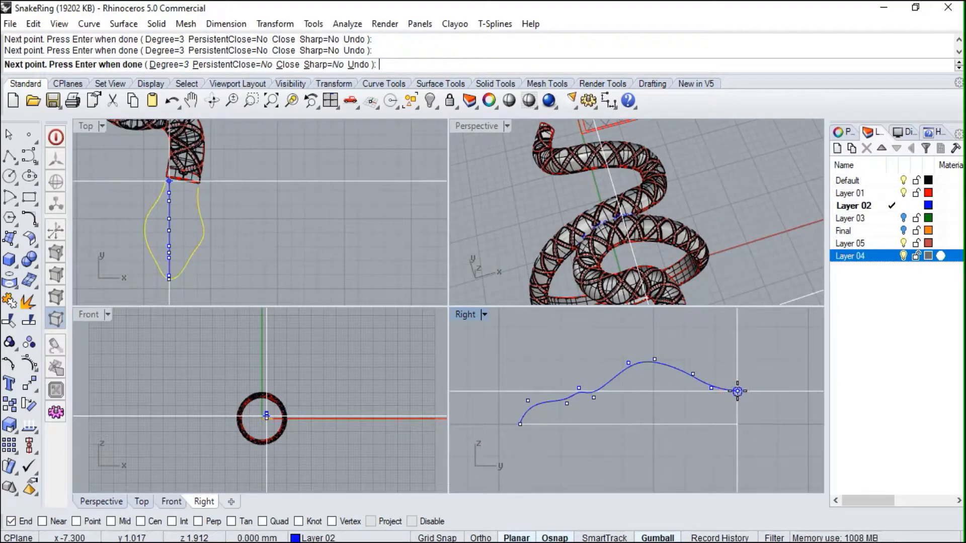
{"action": "left_click", "coordinate": [737, 391]}
{"action": "key", "text": "Return"}
{"action": "left_click", "coordinate": [302, 238]}
- In the Right view, draw the head's rounded lower profile from the snout end to about 0.9 mm below the outline's neck end
{"action": "right_click", "coordinate": [572, 459]}
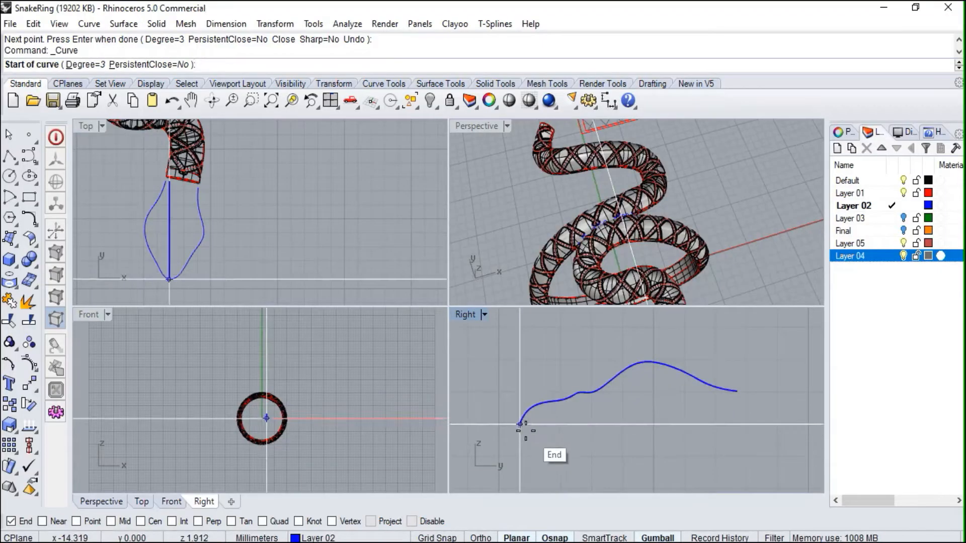
{"action": "left_click", "coordinate": [522, 425]}
{"action": "scroll", "coordinate": [523, 435], "scroll_direction": "up", "scroll_amount": 2}
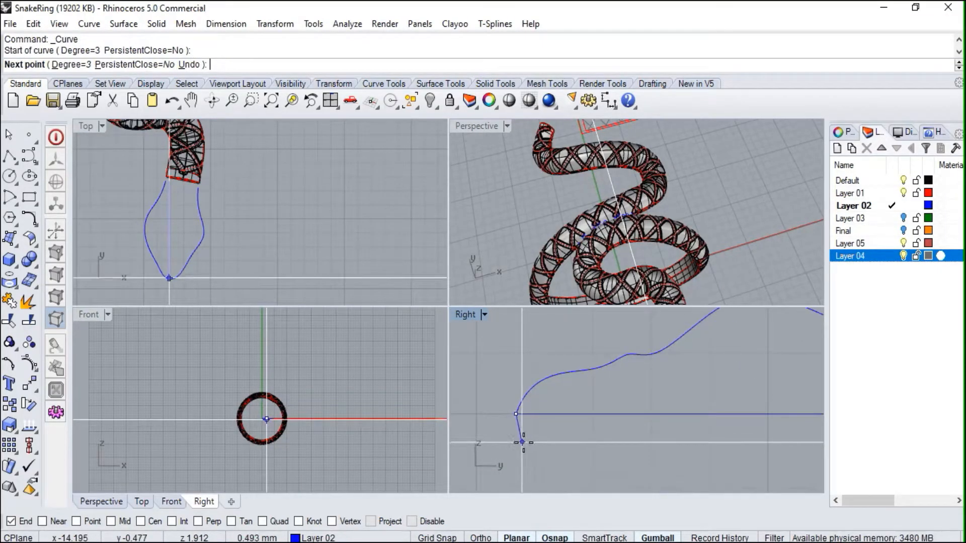
{"action": "left_click", "coordinate": [520, 442]}
{"action": "scroll", "coordinate": [520, 443], "scroll_direction": "down", "scroll_amount": 3}
{"action": "left_click", "coordinate": [540, 451]}
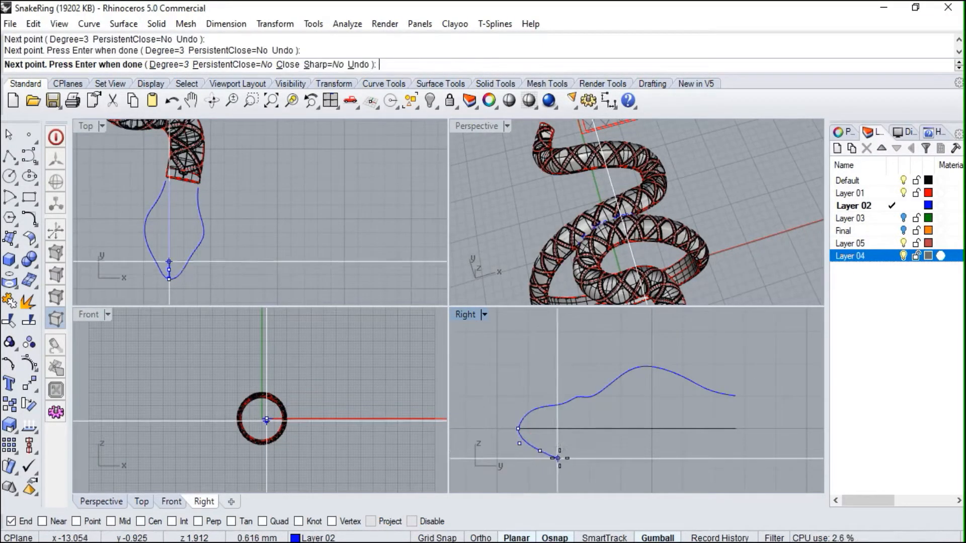
{"action": "left_click", "coordinate": [564, 460]}
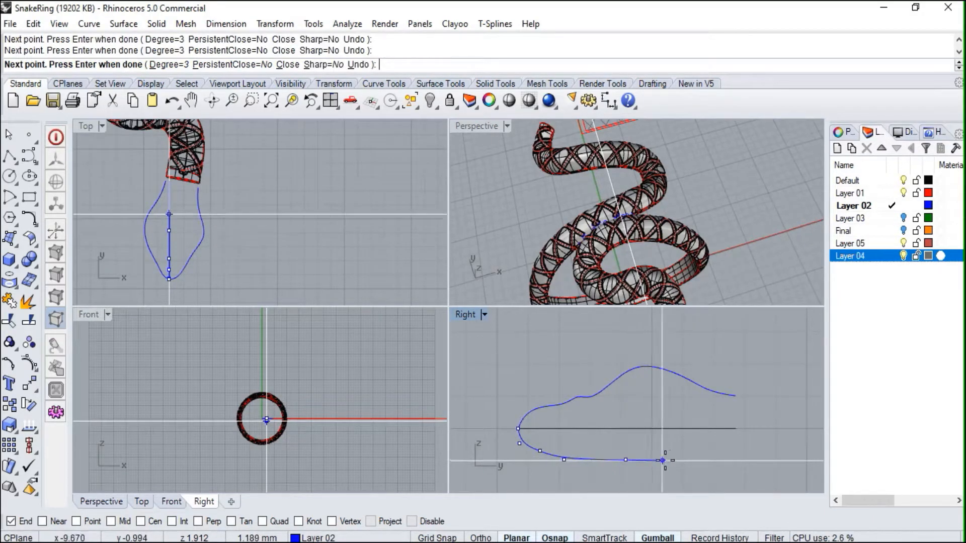
{"action": "left_click", "coordinate": [687, 458]}
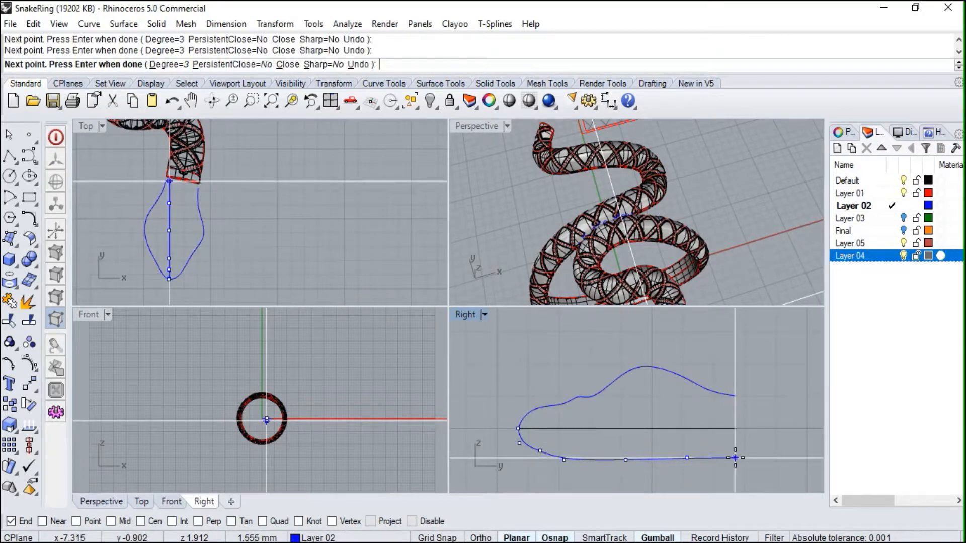
{"action": "left_click", "coordinate": [735, 457]}
{"action": "right_click", "coordinate": [735, 457]}
- Rotate both profile curves about the snout end in the Top view so they run midway between the head's two side curves
{"action": "left_click", "coordinate": [724, 392], "text": "shift"}
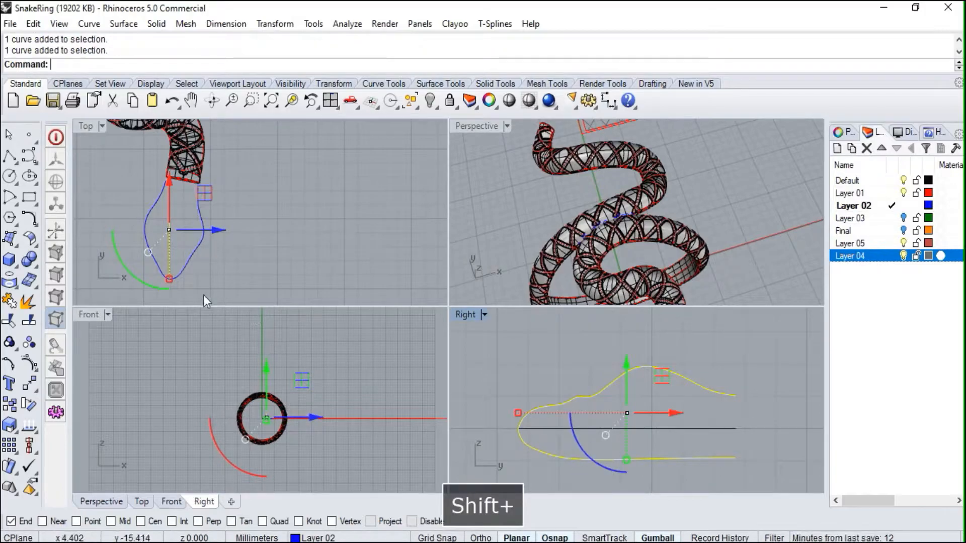
{"action": "scroll", "coordinate": [134, 243], "scroll_direction": "up", "scroll_amount": 2}
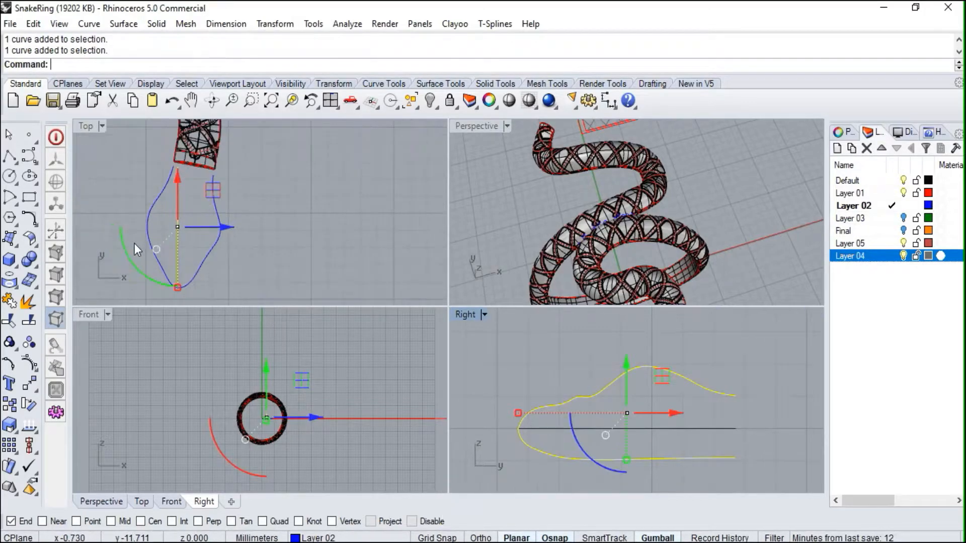
{"action": "left_click", "coordinate": [30, 404]}
{"action": "left_click", "coordinate": [178, 288]}
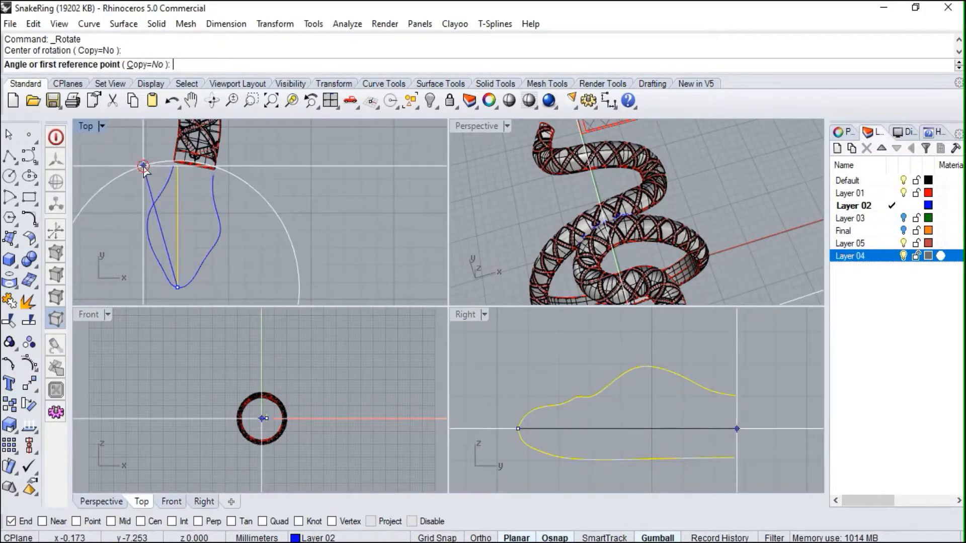
{"action": "left_click", "coordinate": [179, 164]}
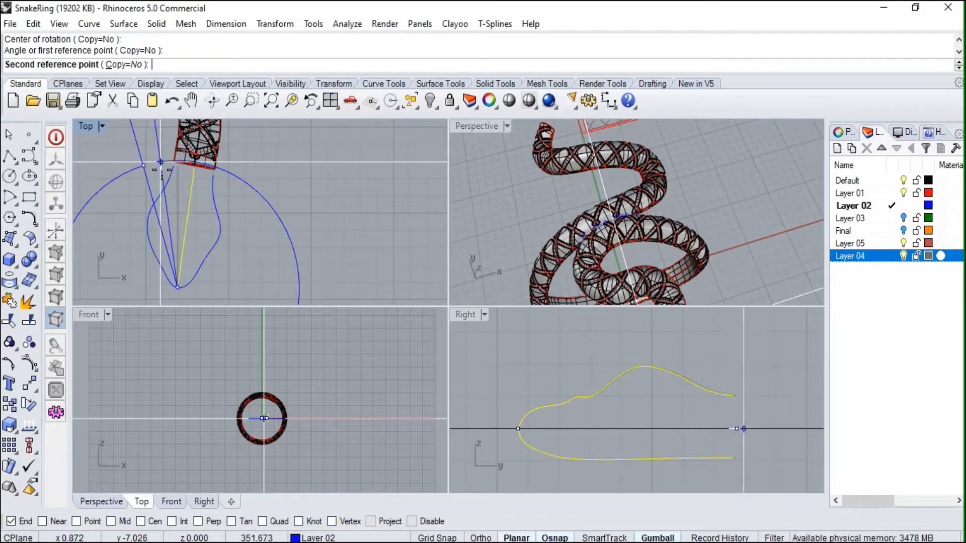
{"action": "left_click", "coordinate": [159, 163]}
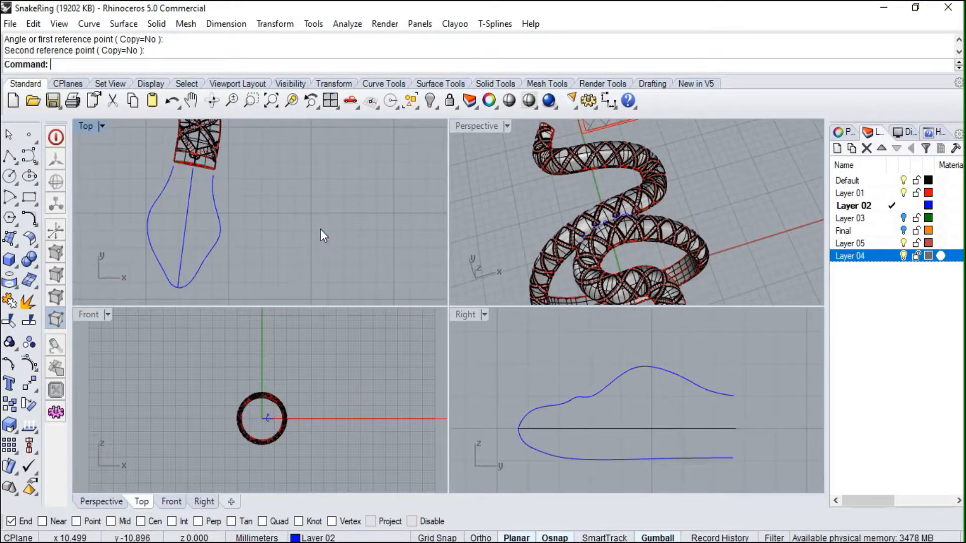
- Start cross-section curves from profiles and choose the head's four lengthwise curves in order around the head
{"action": "double_click", "coordinate": [462, 123]}
{"action": "scroll", "coordinate": [478, 248], "scroll_direction": "down", "scroll_amount": 10}
{"action": "right_click_drag", "start_coordinate": [516, 272], "coordinate": [386, 343]}
{"action": "scroll", "coordinate": [440, 367], "scroll_direction": "up", "scroll_amount": 5}
{"action": "right_click_drag", "start_coordinate": [448, 366], "coordinate": [429, 333]}
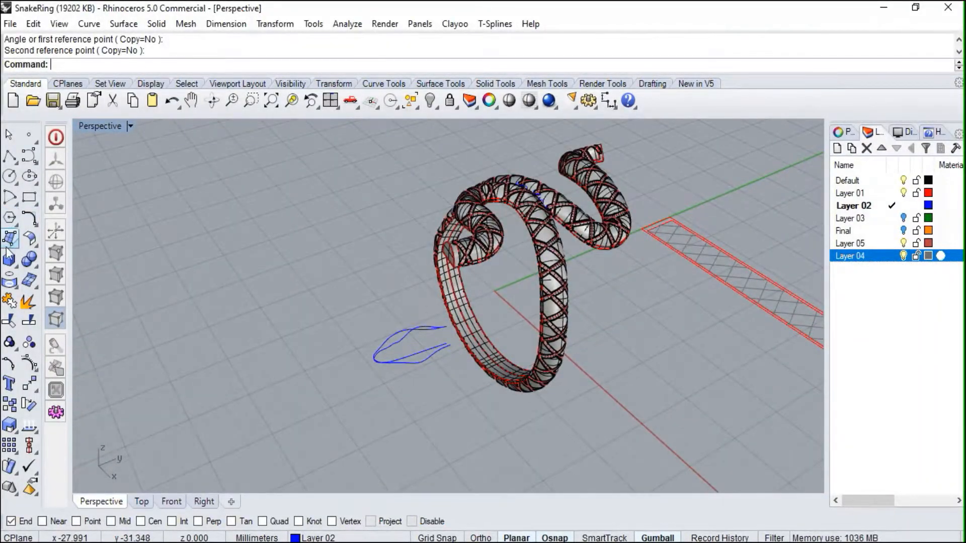
{"action": "left_click", "coordinate": [37, 225]}
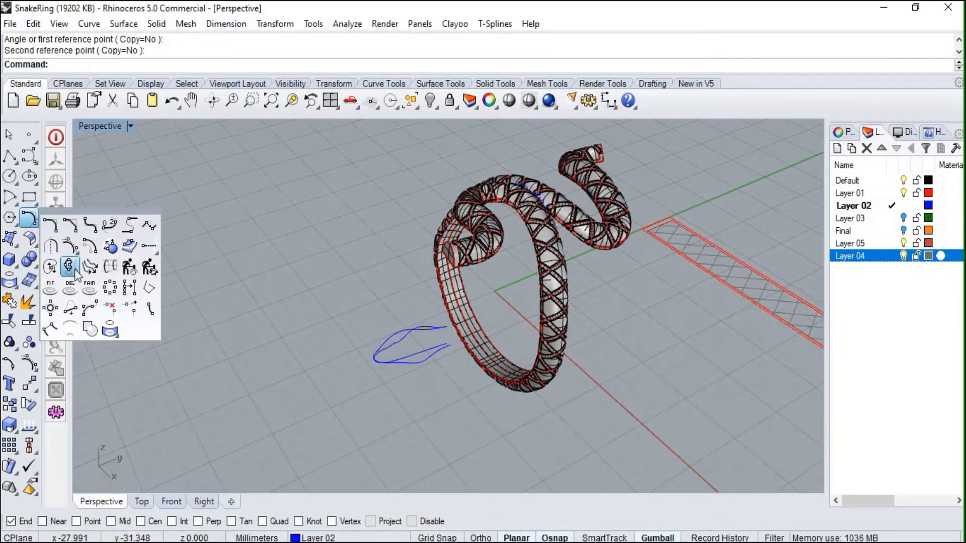
{"action": "left_click", "coordinate": [113, 267]}
{"action": "scroll", "coordinate": [438, 327], "scroll_direction": "up", "scroll_amount": 5}
{"action": "right_click_drag", "start_coordinate": [442, 291], "coordinate": [291, 326]}
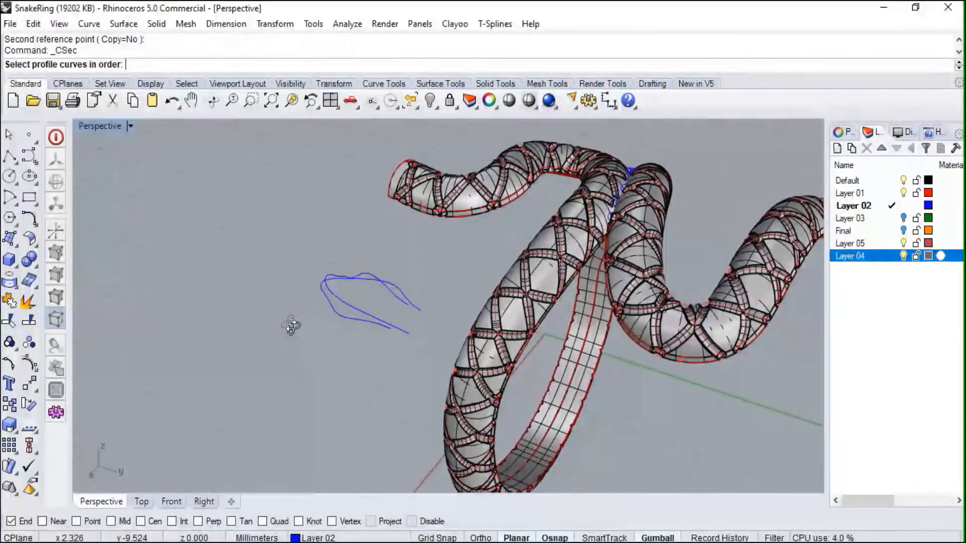
{"action": "scroll", "coordinate": [401, 296], "scroll_direction": "up", "scroll_amount": 4}
{"action": "left_click", "coordinate": [348, 268]}
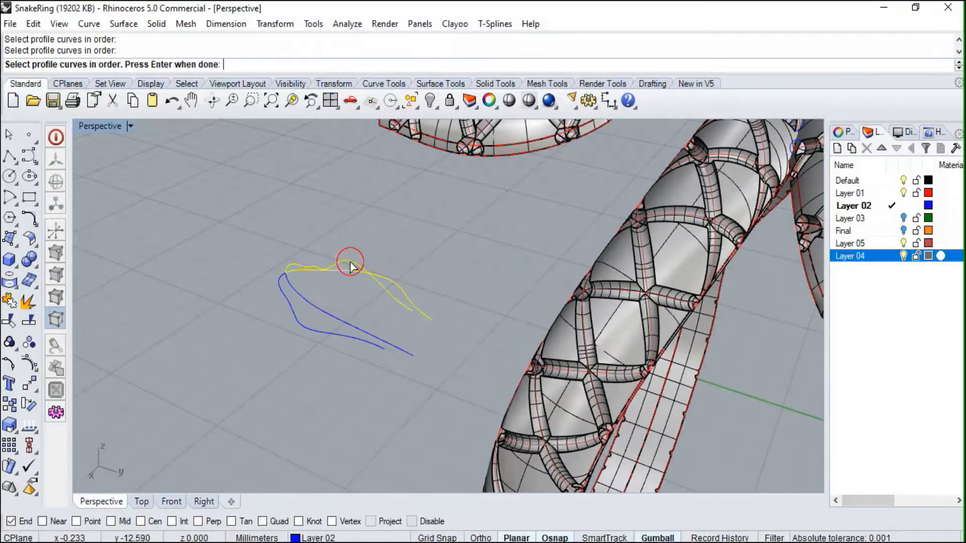
{"action": "left_click", "coordinate": [298, 322]}
{"action": "key", "text": "Return"}
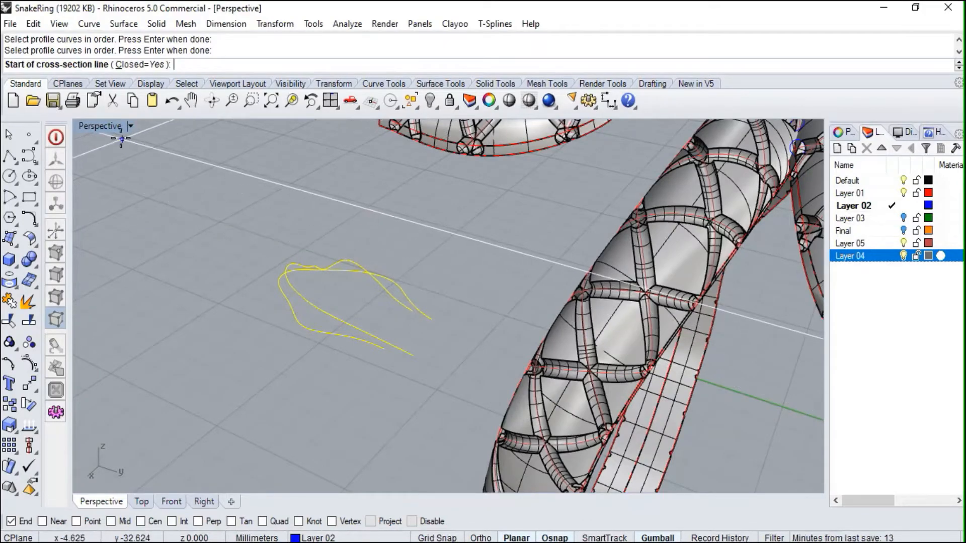
- With object snaps off, create six closed cross-sections across the head in the Top view, spaced from the neck to the snout
{"action": "double_click", "coordinate": [106, 129]}
{"action": "left_click", "coordinate": [92, 129]}
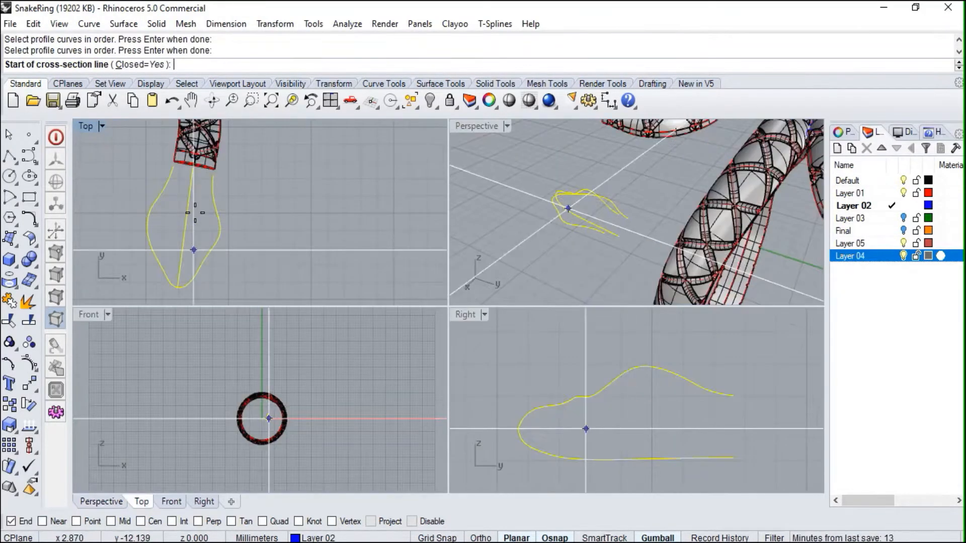
{"action": "double_click", "coordinate": [92, 130]}
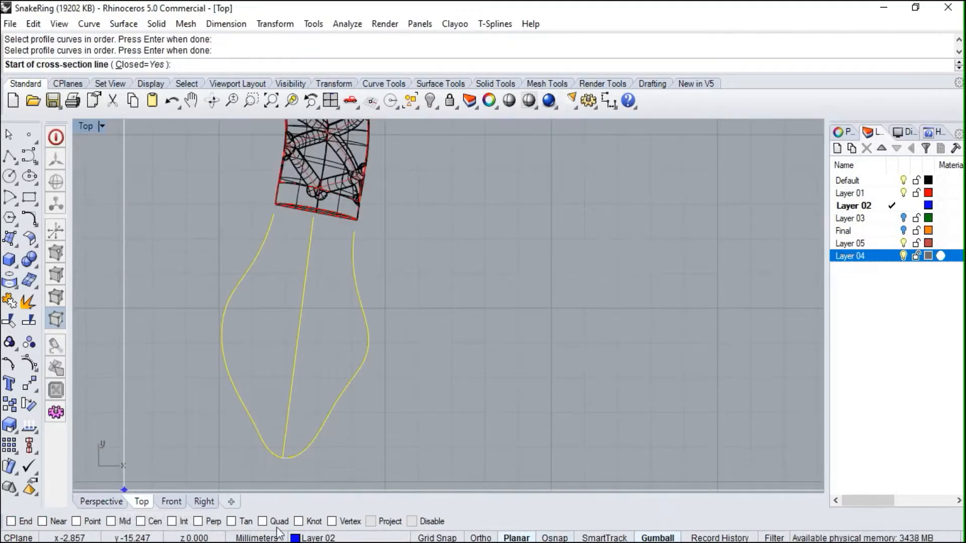
{"action": "left_click", "coordinate": [264, 222]}
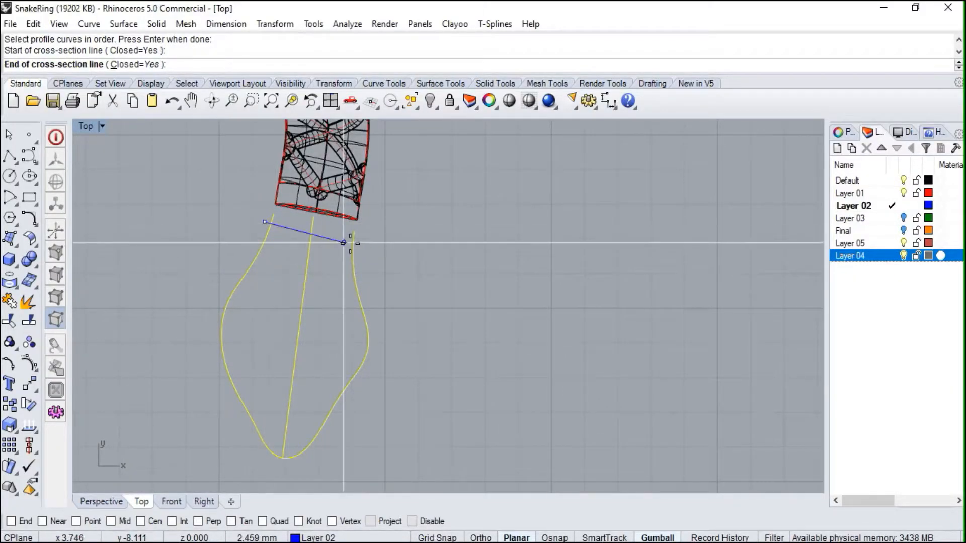
{"action": "left_click", "coordinate": [375, 242]}
{"action": "left_click", "coordinate": [234, 261]}
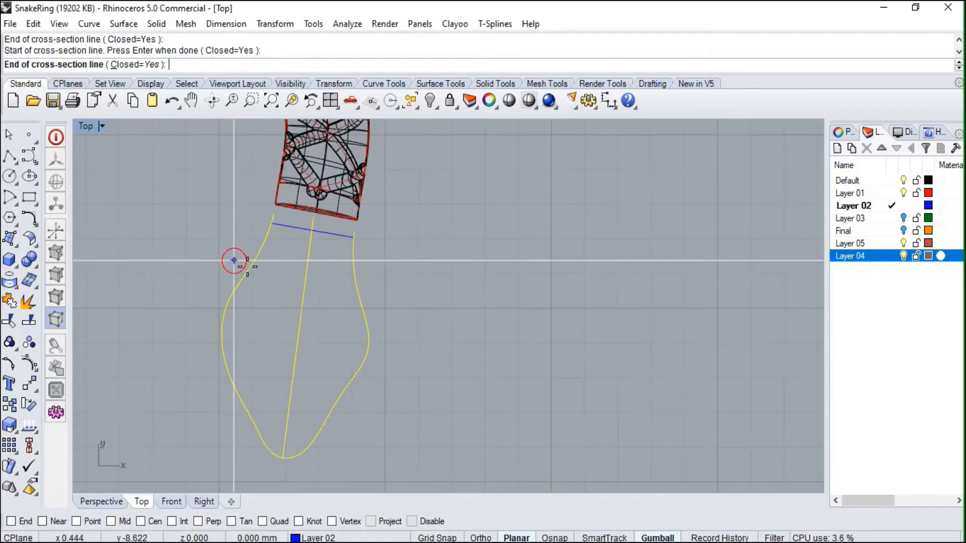
{"action": "left_click", "coordinate": [408, 280]}
{"action": "left_click", "coordinate": [189, 313]}
{"action": "left_click", "coordinate": [408, 338]}
{"action": "left_click", "coordinate": [202, 367]}
{"action": "left_click", "coordinate": [409, 391]}
{"action": "left_click", "coordinate": [222, 411]}
{"action": "left_click", "coordinate": [399, 428]}
{"action": "left_click", "coordinate": [242, 442]}
{"action": "left_click", "coordinate": [362, 448]}
{"action": "key", "text": "Return"}
{"action": "double_click", "coordinate": [92, 124]}
- Build a network surface from the head's ten curves with tolerances of 0.01 for edges and 0.1 for interior, matching the open edge by position
{"action": "right_click_drag", "start_coordinate": [642, 255], "coordinate": [541, 174]}
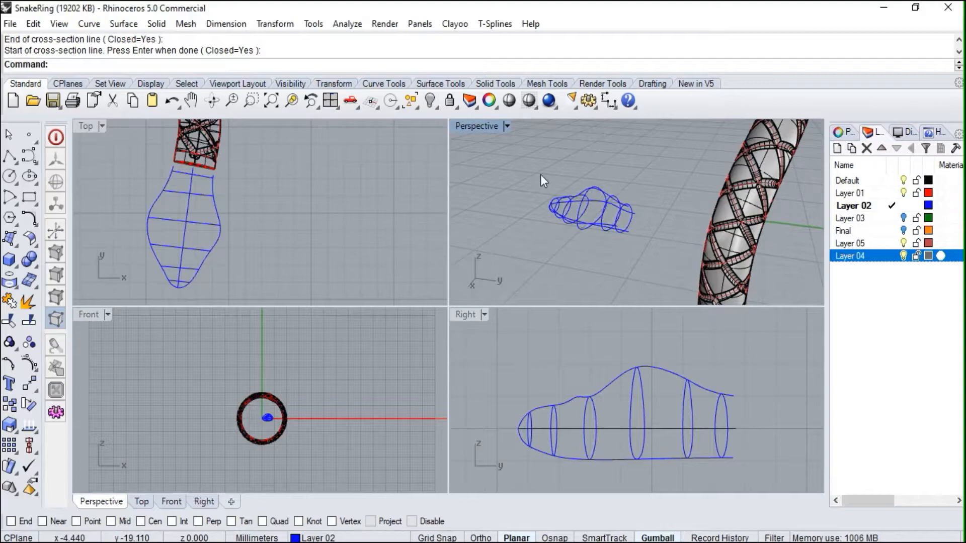
{"action": "left_click_drag", "start_coordinate": [657, 262], "coordinate": [658, 261]}
{"action": "left_click", "coordinate": [18, 246]}
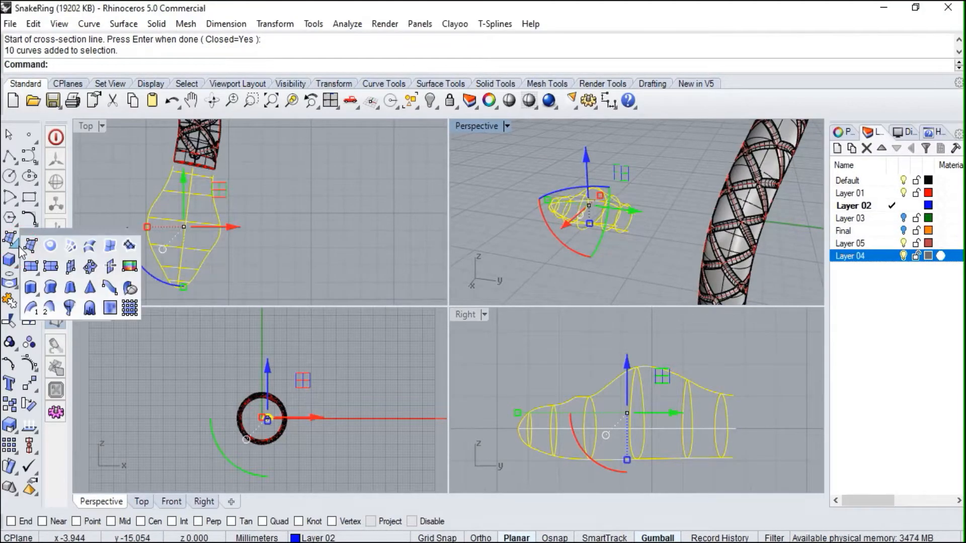
{"action": "left_click", "coordinate": [72, 250]}
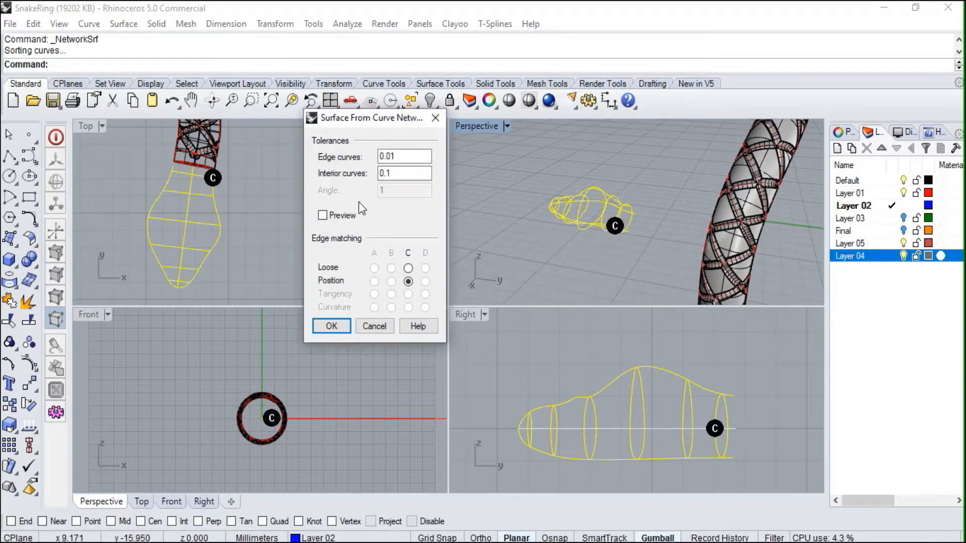
{"action": "left_click", "coordinate": [323, 215]}
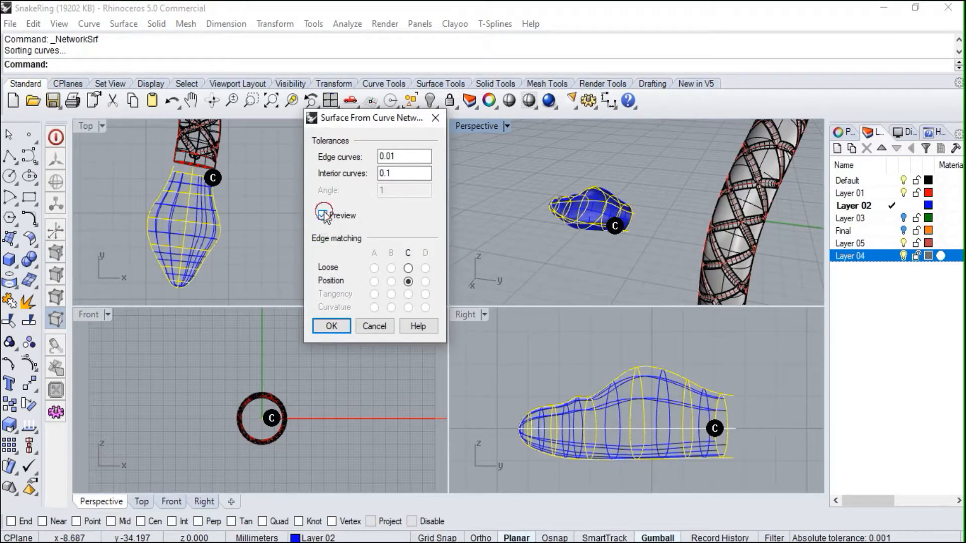
{"action": "left_click", "coordinate": [322, 215]}
{"action": "left_click", "coordinate": [331, 326]}
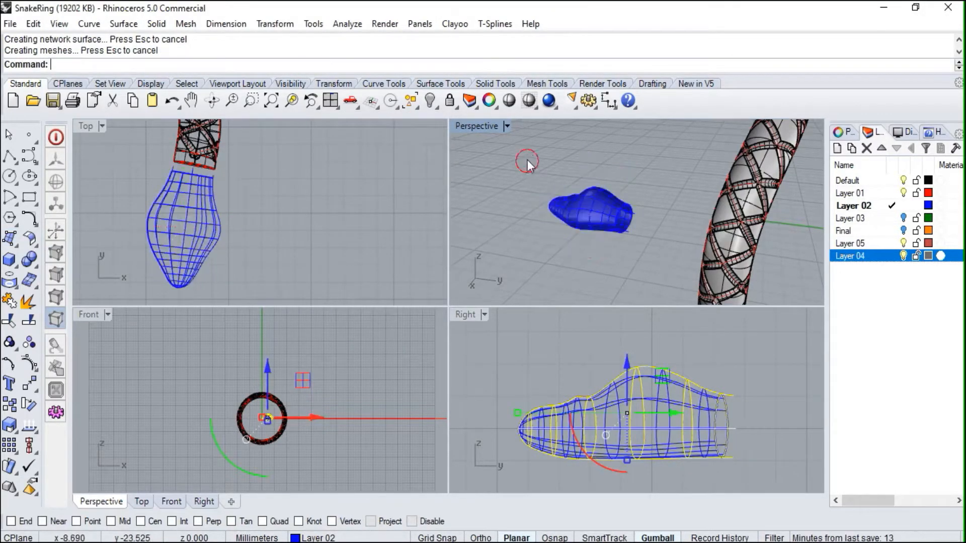
- Select the head surface and turn on its control points
{"action": "right_click_drag", "start_coordinate": [528, 159], "coordinate": [795, 234]}
{"action": "scroll", "coordinate": [663, 231], "scroll_direction": "up", "scroll_amount": 6}
{"action": "right_click_drag", "start_coordinate": [664, 231], "coordinate": [742, 217]}
{"action": "left_click", "coordinate": [725, 207]}
{"action": "left_click", "coordinate": [769, 268]}
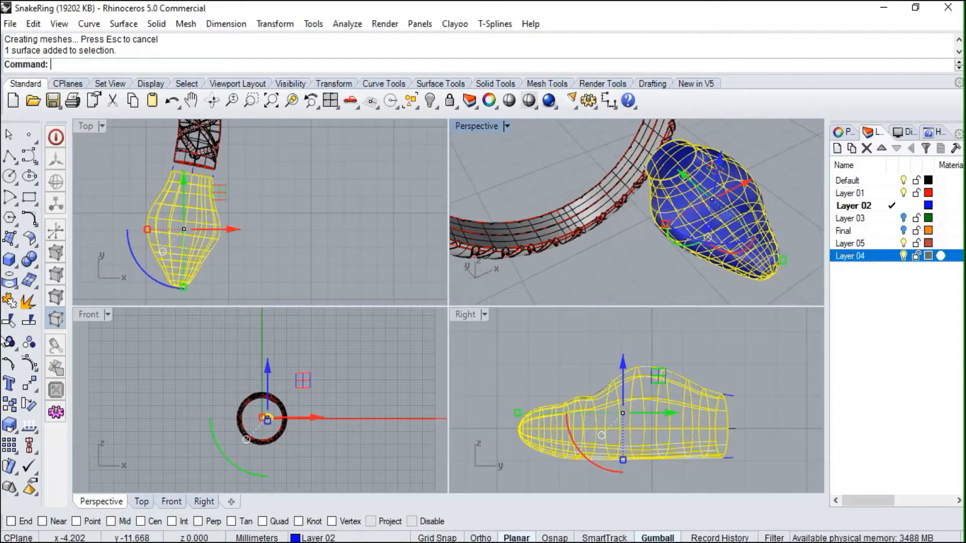
{"action": "left_click", "coordinate": [28, 367]}
{"action": "right_click_drag", "start_coordinate": [614, 240], "coordinate": [906, 243]}
{"action": "scroll", "coordinate": [159, 243], "scroll_direction": "up", "scroll_amount": 5}
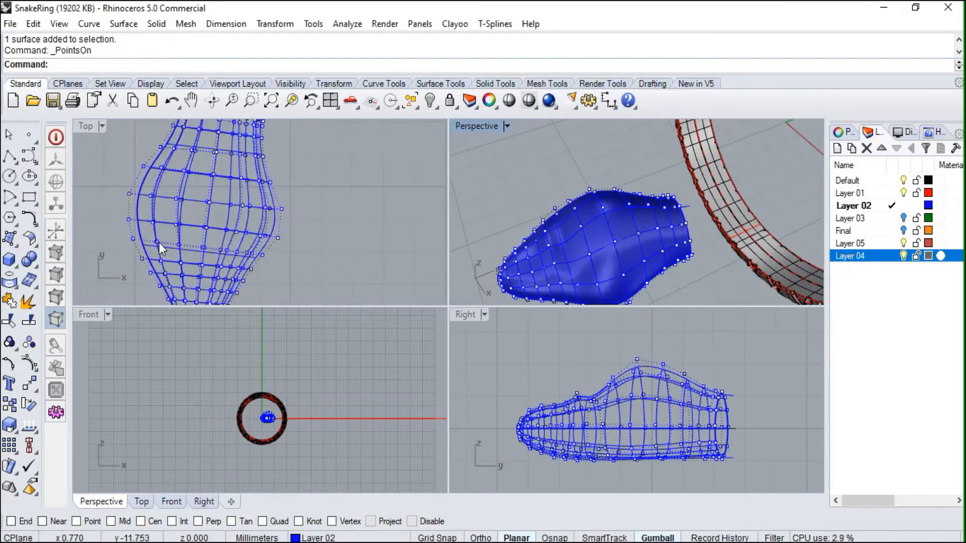
- Move one control point on each side of the head's upper surface about 1 mm toward the neck, and turn off the control points
{"action": "right_click_drag", "start_coordinate": [560, 223], "coordinate": [689, 218]}
{"action": "scroll", "coordinate": [632, 215], "scroll_direction": "up", "scroll_amount": 7}
{"action": "left_click", "coordinate": [606, 210]}
{"action": "scroll", "coordinate": [634, 226], "scroll_direction": "down", "scroll_amount": 3}
{"action": "left_click", "coordinate": [722, 257], "text": "shift"}
{"action": "scroll", "coordinate": [189, 212], "scroll_direction": "up", "scroll_amount": 2}
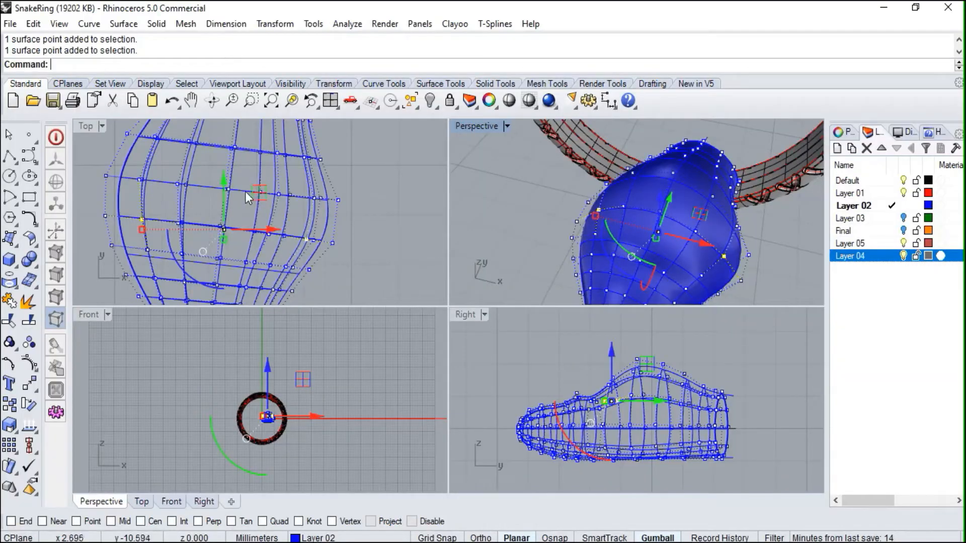
{"action": "left_click_drag", "start_coordinate": [264, 187], "coordinate": [269, 147]}
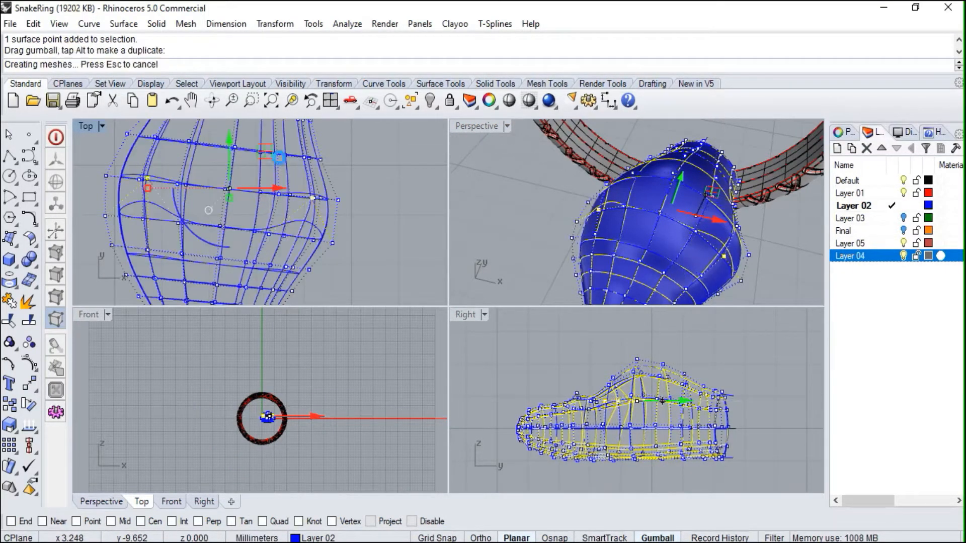
{"action": "right_click_drag", "start_coordinate": [731, 242], "coordinate": [666, 222]}
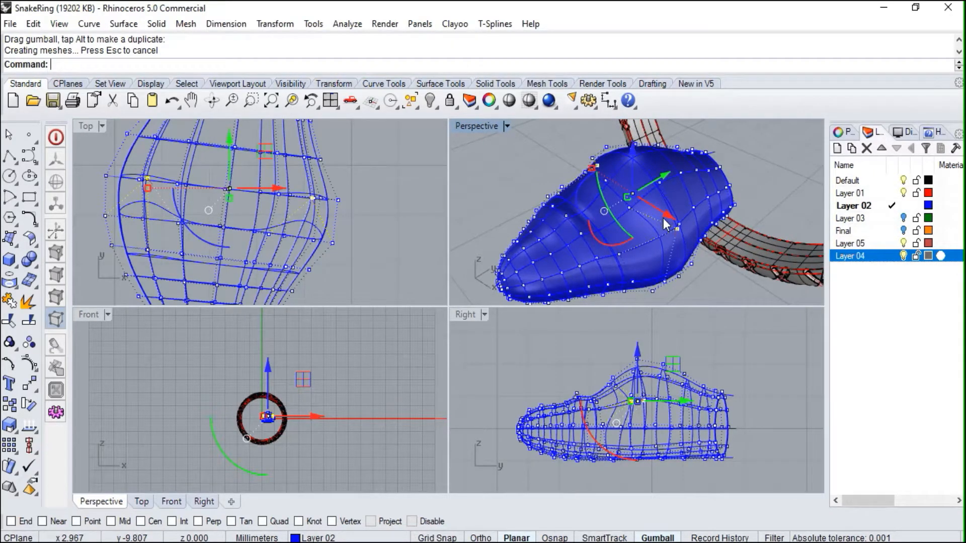
{"action": "key", "text": "Escape"}
{"action": "left_click", "coordinate": [603, 230]}
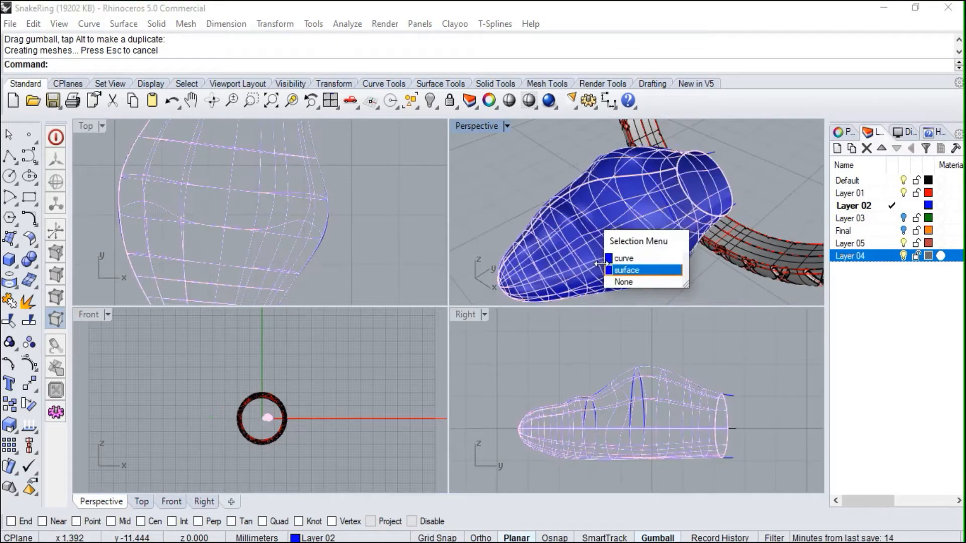
{"action": "left_click", "coordinate": [517, 167]}
- Select the head surface with all its curves and raise them in the Right view to the level of the snake body's open end
{"action": "scroll", "coordinate": [517, 167], "scroll_direction": "down", "scroll_amount": 6}
{"action": "right_click_drag", "start_coordinate": [626, 212], "coordinate": [571, 216]}
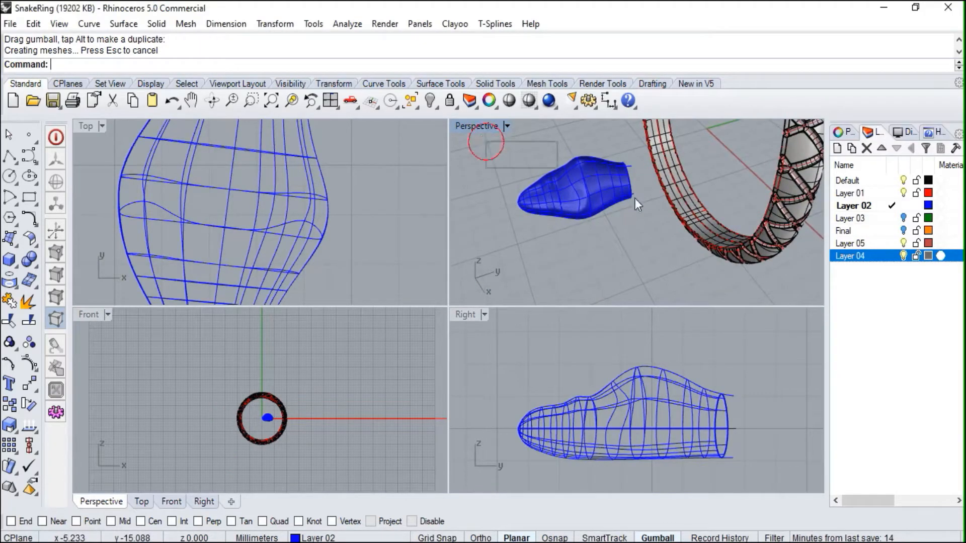
{"action": "left_click_drag", "start_coordinate": [657, 251], "coordinate": [649, 253]}
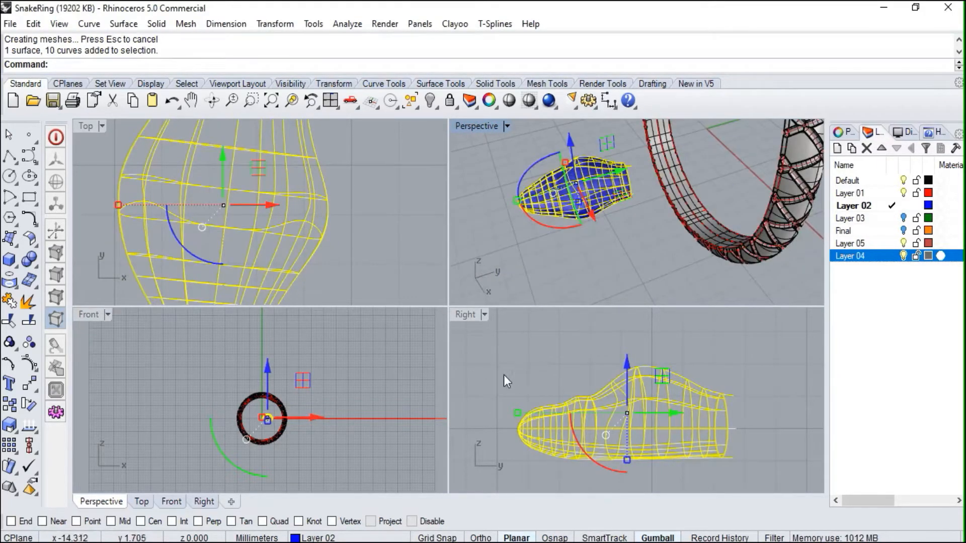
{"action": "double_click", "coordinate": [463, 320]}
{"action": "scroll", "coordinate": [448, 417], "scroll_direction": "down", "scroll_amount": 5}
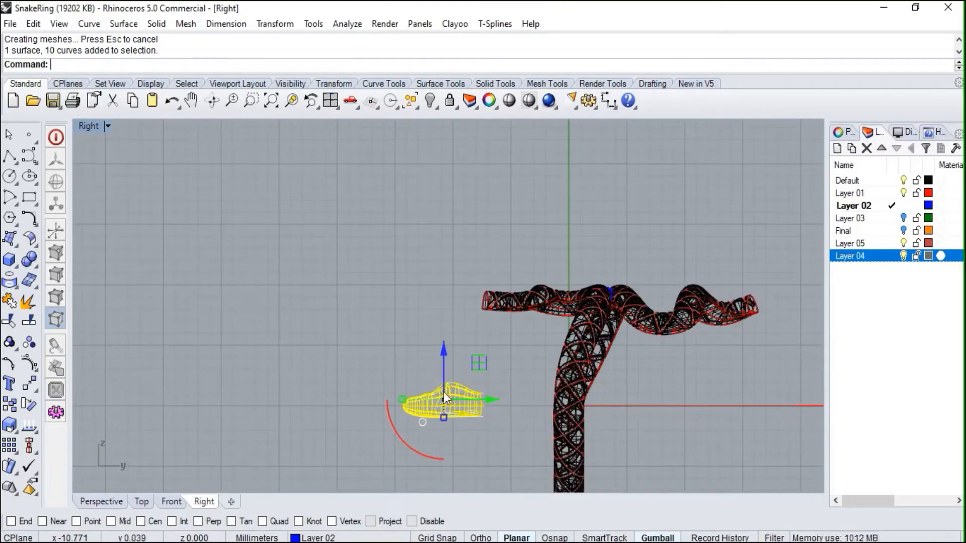
{"action": "left_click_drag", "start_coordinate": [440, 366], "coordinate": [441, 234]}
{"action": "scroll", "coordinate": [473, 254], "scroll_direction": "up", "scroll_amount": 5}
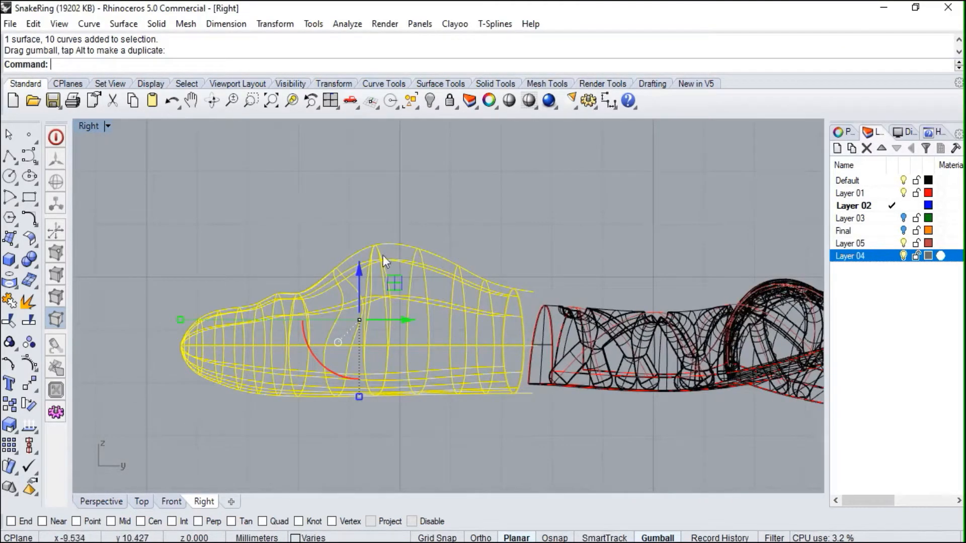
{"action": "left_click_drag", "start_coordinate": [358, 269], "coordinate": [359, 269]}
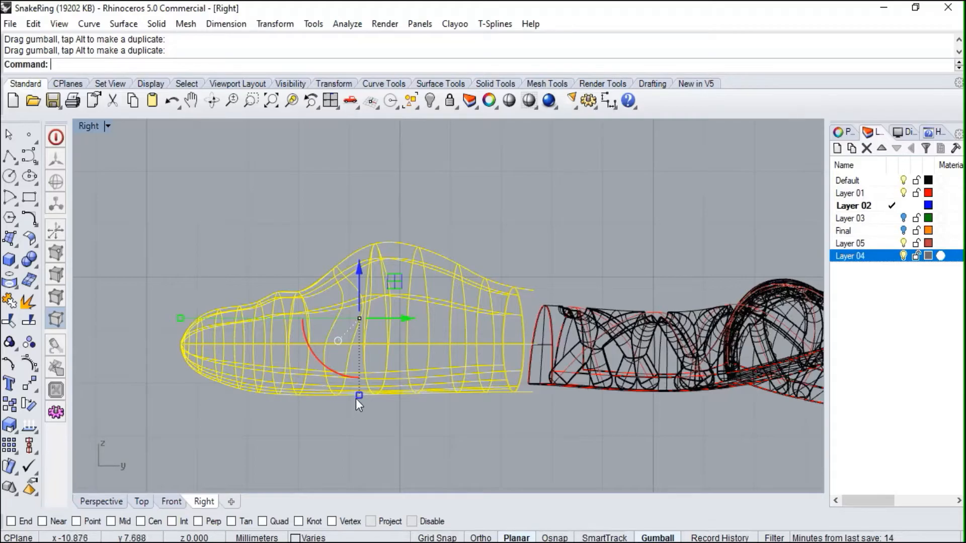
- Shrink the selected head and its curves slightly in height and lower them in the Right view to match the body's open end
{"action": "left_click_drag", "start_coordinate": [358, 398], "coordinate": [360, 382]}
{"action": "left_click_drag", "start_coordinate": [363, 270], "coordinate": [367, 282]}
{"action": "left_click", "coordinate": [180, 169]}
{"action": "double_click", "coordinate": [85, 126]}
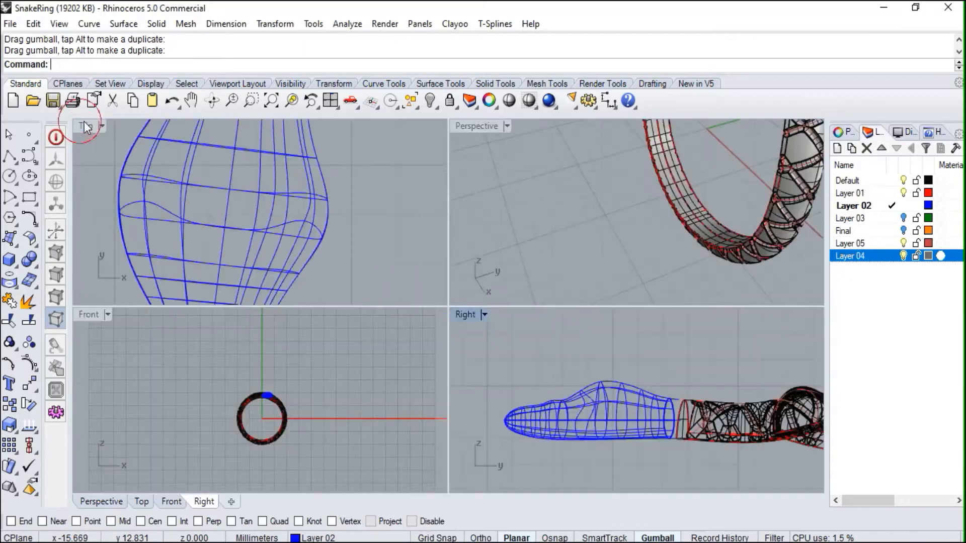
- Examine the gap between the head's neck opening and the snake body's open end in the Perspective view
{"action": "double_click", "coordinate": [467, 123]}
{"action": "scroll", "coordinate": [479, 373], "scroll_direction": "down", "scroll_amount": 12}
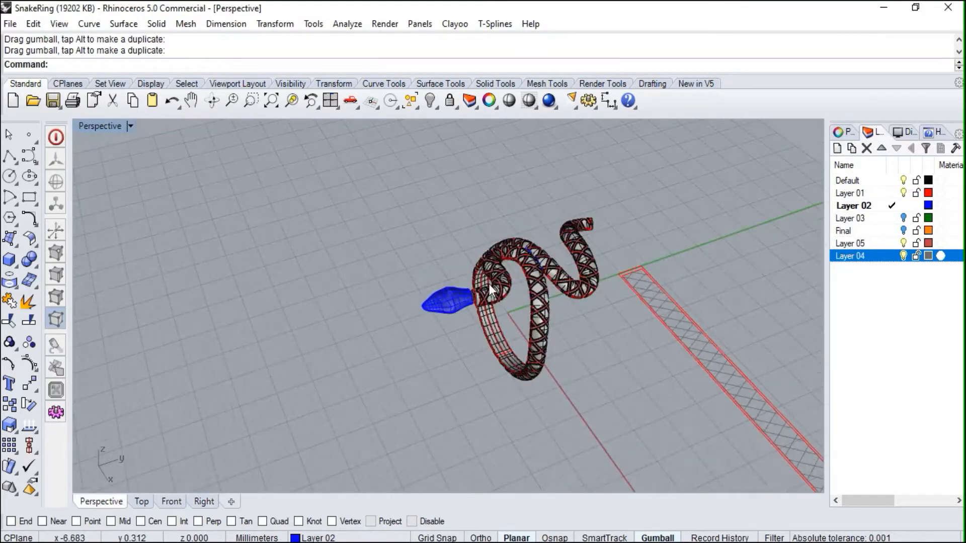
{"action": "scroll", "coordinate": [490, 284], "scroll_direction": "up", "scroll_amount": 14}
{"action": "right_click_drag", "start_coordinate": [466, 306], "coordinate": [216, 299]}
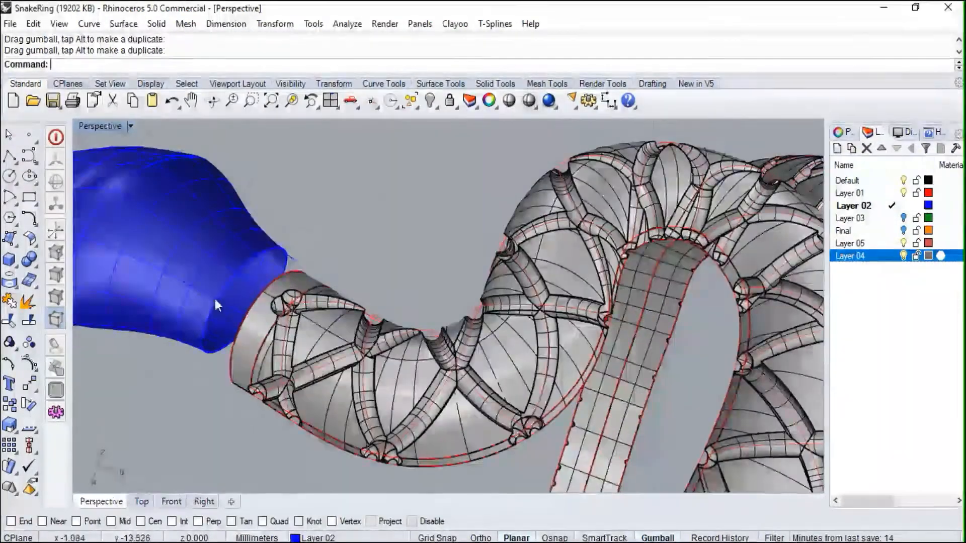
{"action": "right_click_drag", "start_coordinate": [270, 262], "coordinate": [262, 281]}
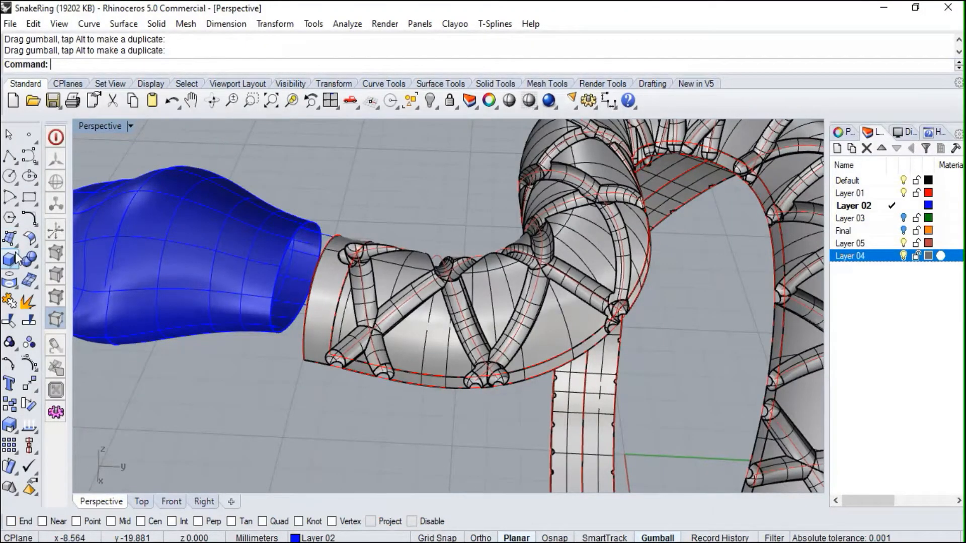
{"action": "right_click_drag", "start_coordinate": [302, 319], "coordinate": [378, 300]}
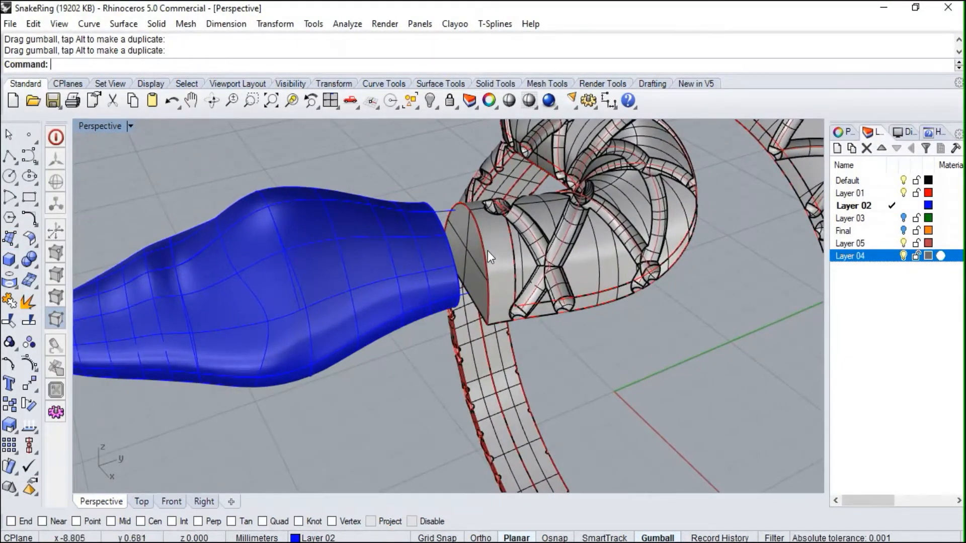
{"action": "right_click_drag", "start_coordinate": [392, 356], "coordinate": [307, 347]}
{"action": "left_click", "coordinate": [288, 243]}
{"action": "left_click", "coordinate": [238, 310]}
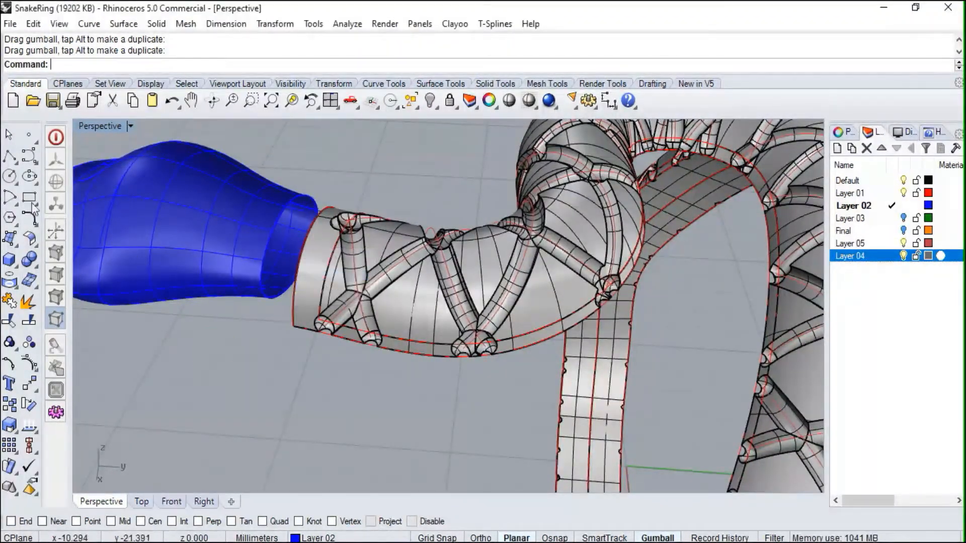
{"action": "left_click", "coordinate": [17, 244]}
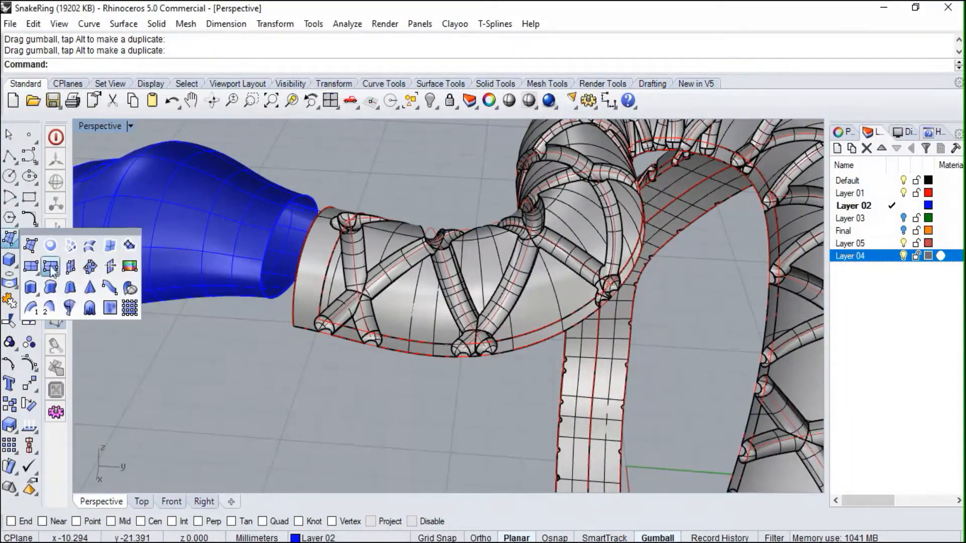
{"action": "left_click", "coordinate": [87, 248]}
{"action": "left_click", "coordinate": [268, 246]}
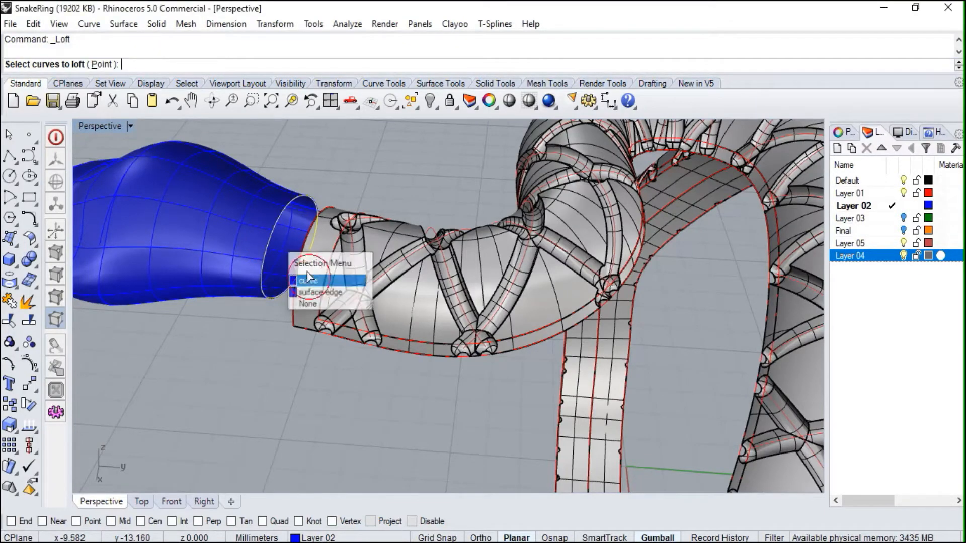
{"action": "left_click", "coordinate": [299, 263]}
{"action": "left_click", "coordinate": [341, 301]}
{"action": "right_click", "coordinate": [329, 259]}
{"action": "right_click_drag", "start_coordinate": [329, 260], "coordinate": [360, 224]}
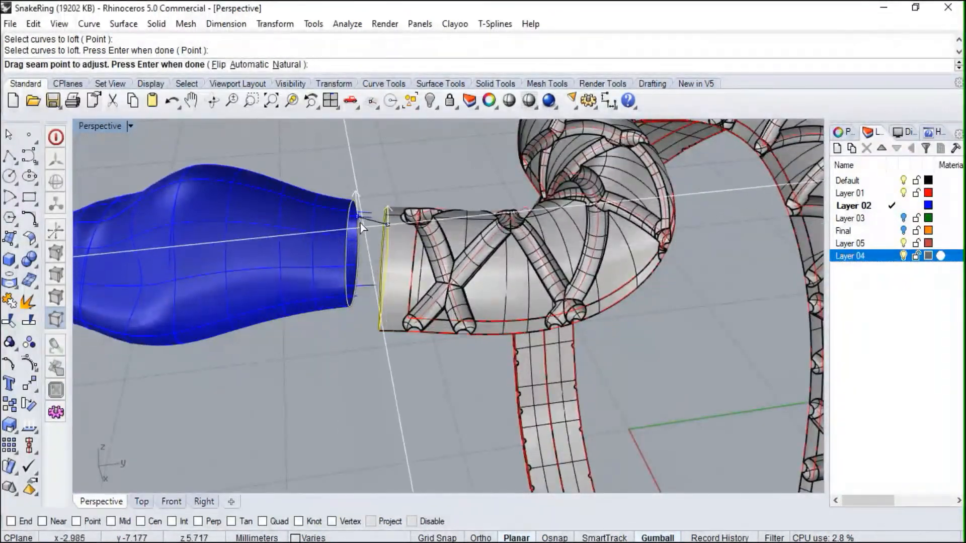
{"action": "left_click_drag", "start_coordinate": [357, 216], "coordinate": [358, 227]}
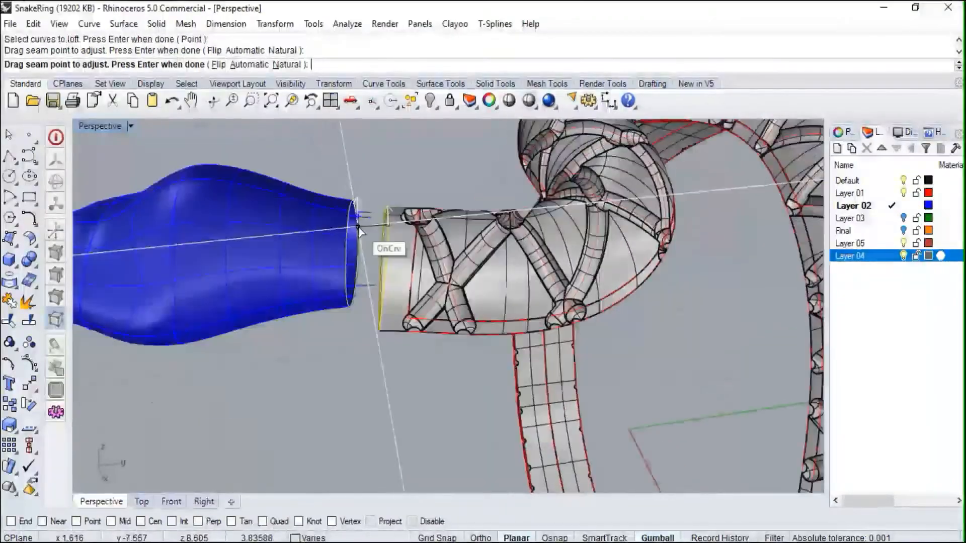
{"action": "right_click_drag", "start_coordinate": [385, 229], "coordinate": [429, 241]}
{"action": "left_click_drag", "start_coordinate": [428, 243], "coordinate": [428, 249]}
{"action": "key", "text": "Return"}
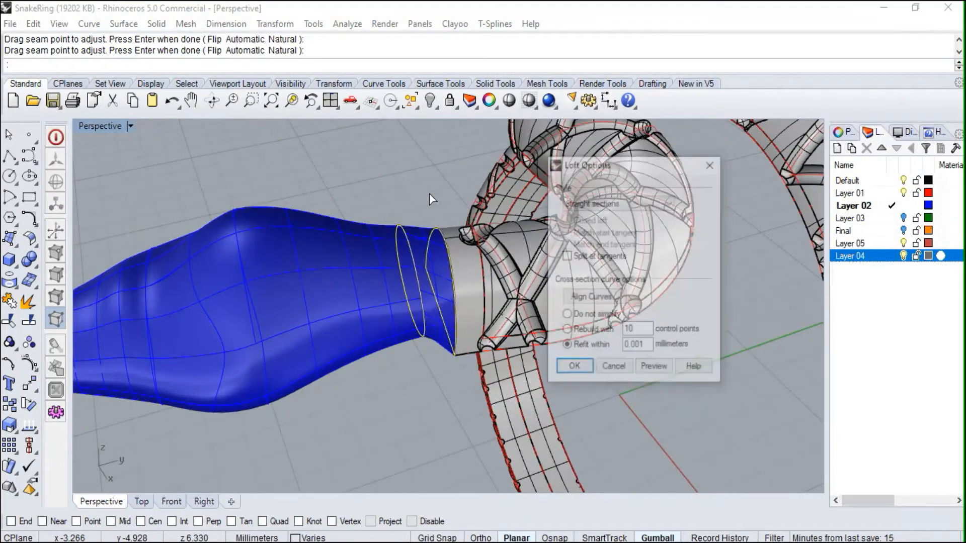
{"action": "right_click_drag", "start_coordinate": [382, 264], "coordinate": [466, 412]}
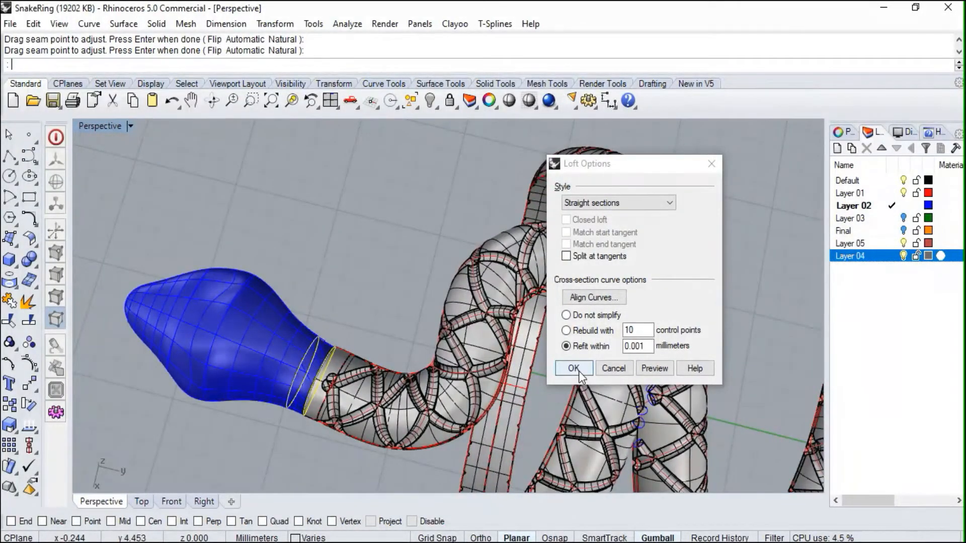
{"action": "left_click", "coordinate": [582, 316]}
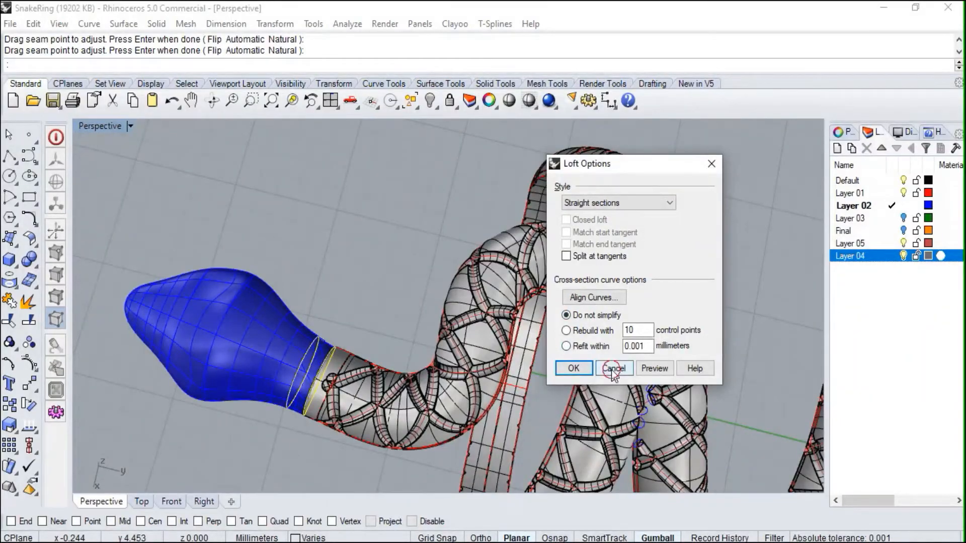
{"action": "left_click", "coordinate": [614, 369]}
- Select the head surface with its ten curves and move them slightly away from the body's open end in the Top view
{"action": "right_click_drag", "start_coordinate": [301, 369], "coordinate": [155, 208]}
{"action": "left_click_drag", "start_coordinate": [119, 194], "coordinate": [379, 357]}
{"action": "double_click", "coordinate": [111, 124]}
{"action": "scroll", "coordinate": [259, 237], "scroll_direction": "down", "scroll_amount": 5}
{"action": "right_click_drag", "start_coordinate": [256, 194], "coordinate": [259, 236]}
{"action": "scroll", "coordinate": [269, 227], "scroll_direction": "up", "scroll_amount": 3}
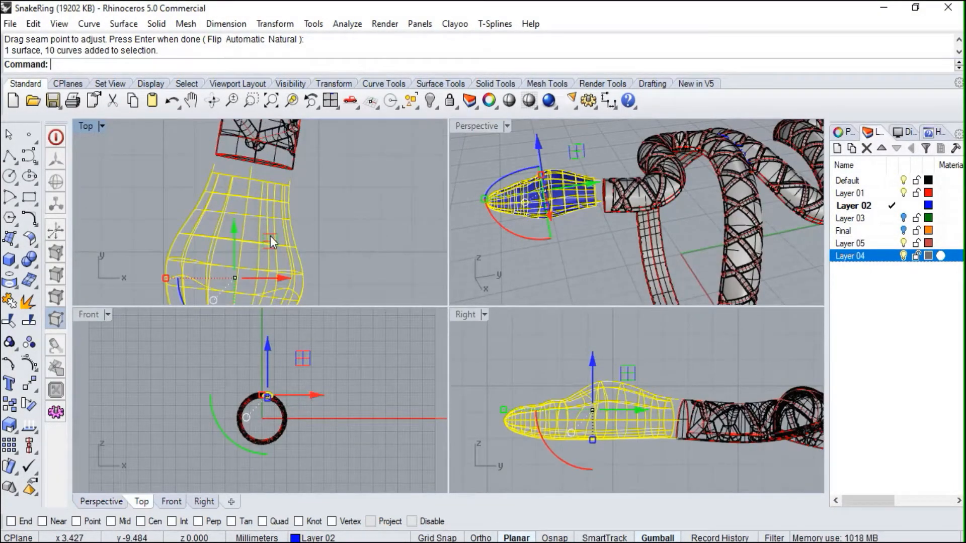
{"action": "left_click_drag", "start_coordinate": [271, 236], "coordinate": [270, 241]}
{"action": "key", "text": "Escape"}
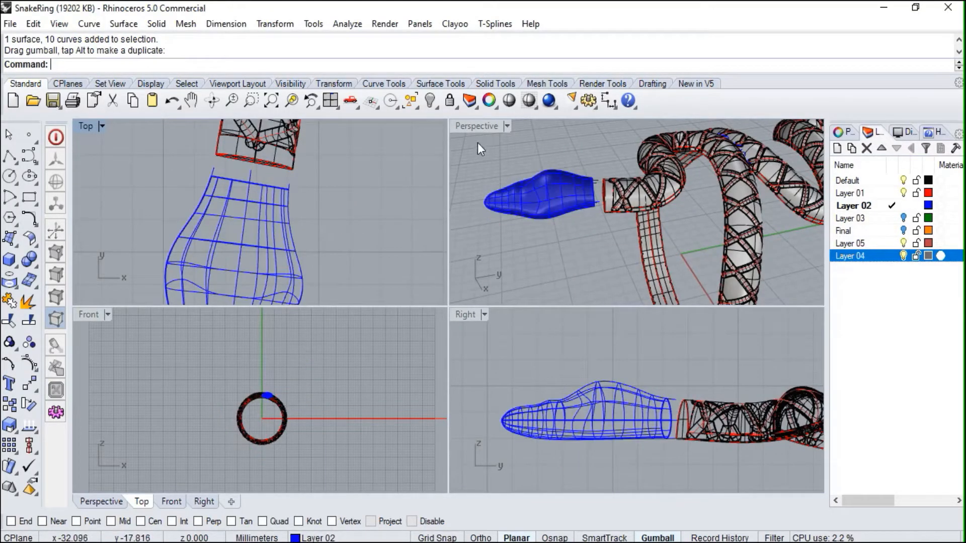
- Loft the head's neck curve to the curve at the body's open end with straight sections and the curves not simplified
{"action": "double_click", "coordinate": [468, 126]}
{"action": "scroll", "coordinate": [378, 244], "scroll_direction": "up", "scroll_amount": 5}
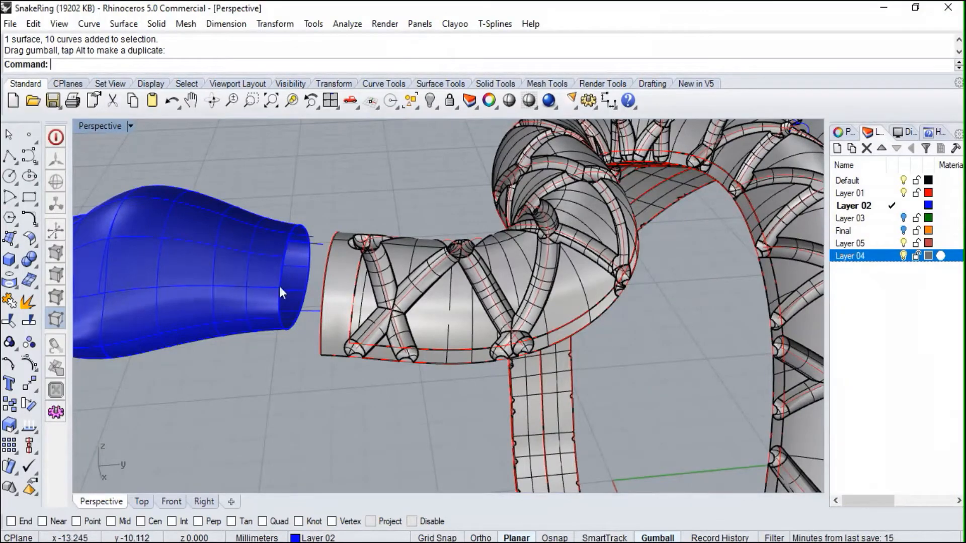
{"action": "right_click_drag", "start_coordinate": [284, 297], "coordinate": [433, 309]}
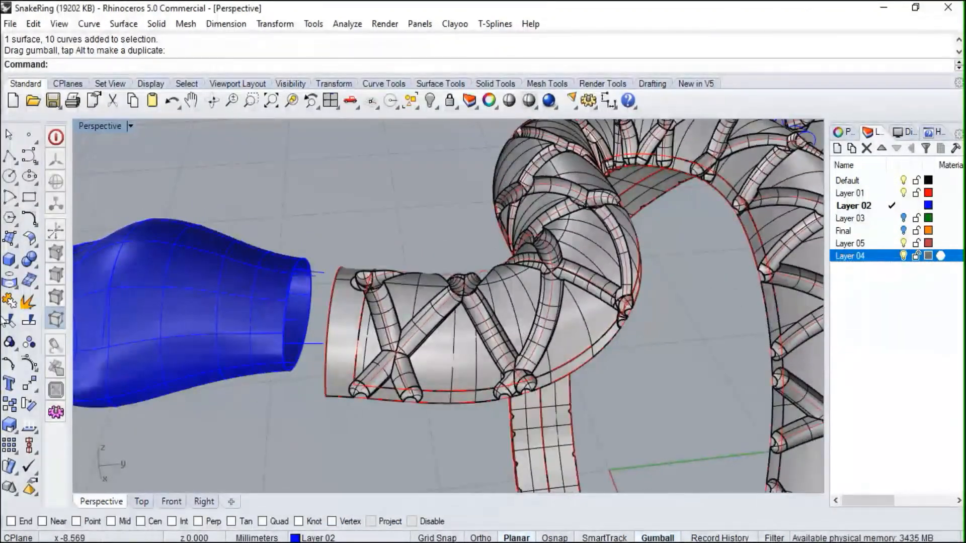
{"action": "left_click", "coordinate": [14, 243]}
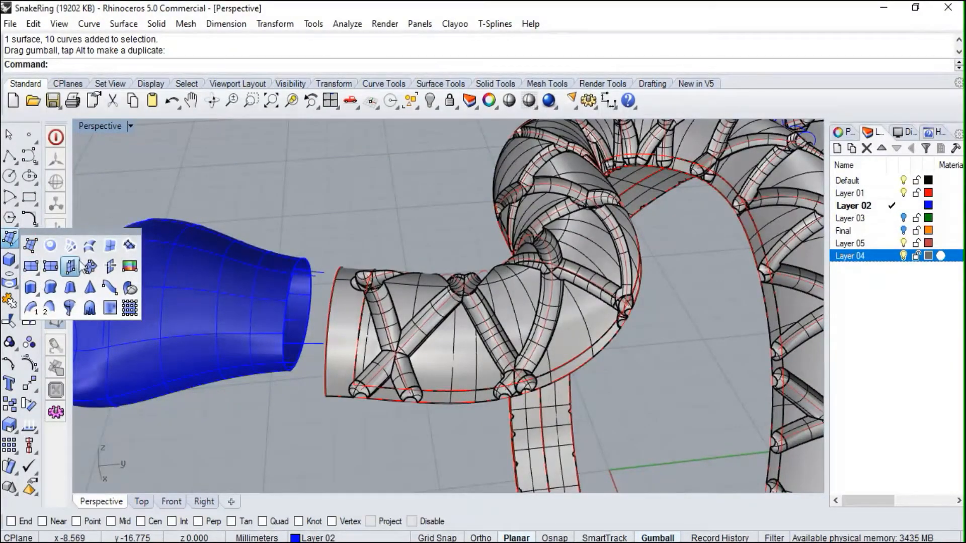
{"action": "left_click", "coordinate": [90, 246]}
{"action": "left_click", "coordinate": [311, 308]}
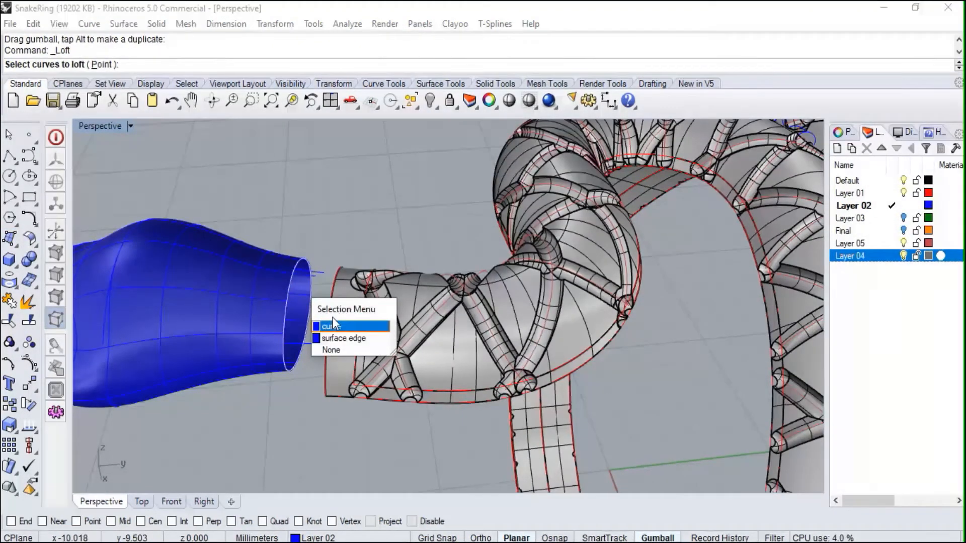
{"action": "left_click", "coordinate": [325, 327]}
{"action": "left_click", "coordinate": [355, 317]}
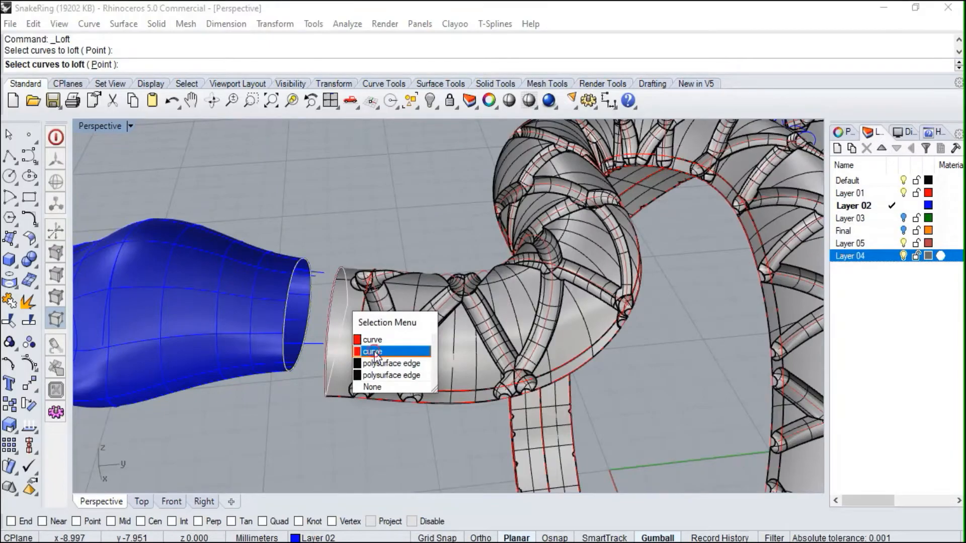
{"action": "left_click", "coordinate": [372, 352]}
{"action": "key", "text": "Return"}
{"action": "key", "text": "Return"}
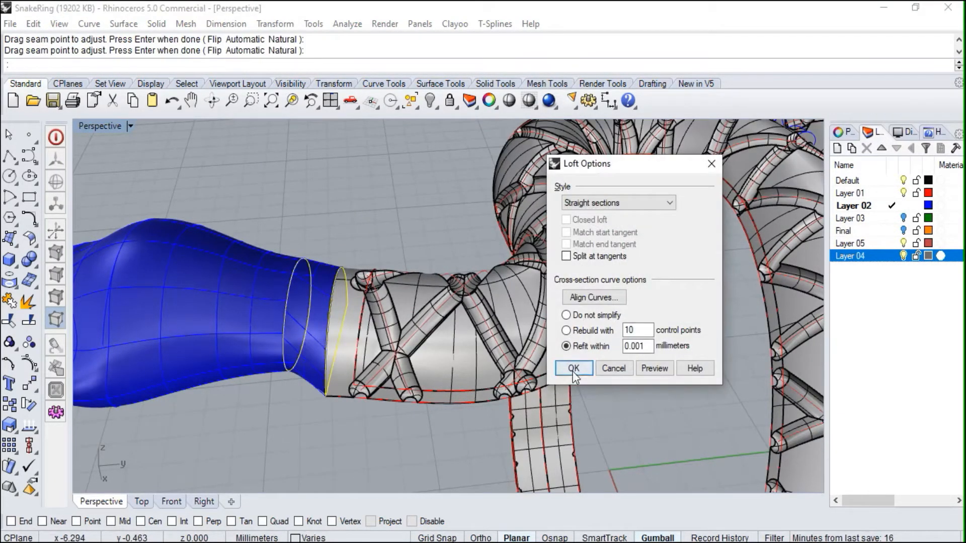
{"action": "left_click", "coordinate": [566, 315]}
{"action": "left_click", "coordinate": [649, 373]}
{"action": "left_click", "coordinate": [573, 369]}
- Try to join the lofted neck piece with the head surface
{"action": "scroll", "coordinate": [347, 223], "scroll_direction": "down", "scroll_amount": 5}
{"action": "right_click_drag", "start_coordinate": [317, 203], "coordinate": [365, 239]}
{"action": "scroll", "coordinate": [318, 332], "scroll_direction": "up", "scroll_amount": 5}
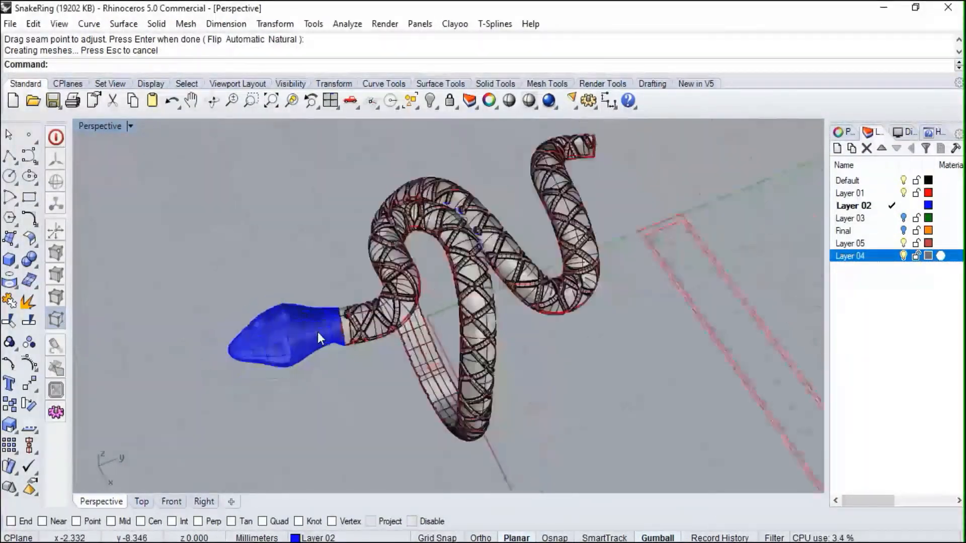
{"action": "left_click", "coordinate": [300, 323]}
{"action": "left_click", "coordinate": [189, 345], "text": "shift"}
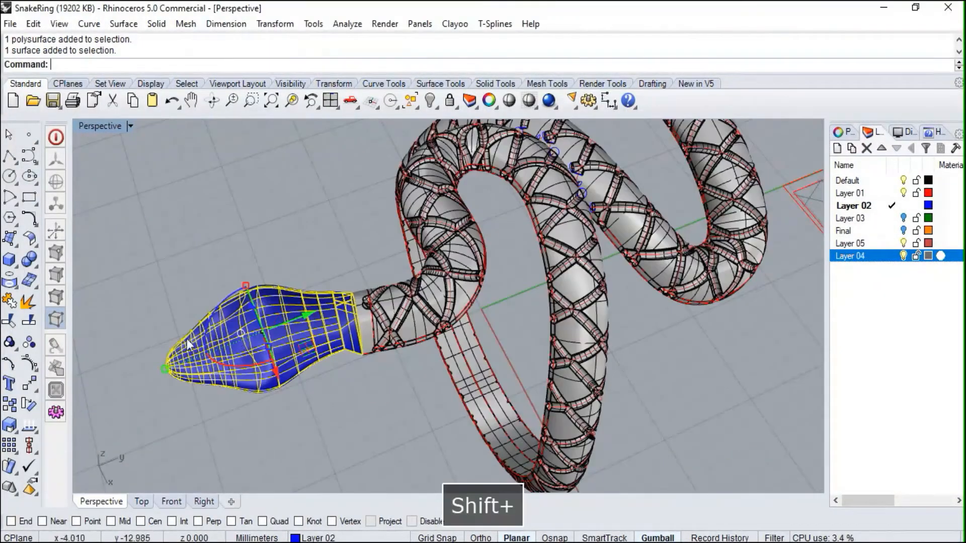
{"action": "left_click", "coordinate": [9, 322]}
- Set the Perspective view to Wireframe, then extract and delete the flat cap surface at the body's end inside the neck
{"action": "scroll", "coordinate": [327, 243], "scroll_direction": "up", "scroll_amount": 3}
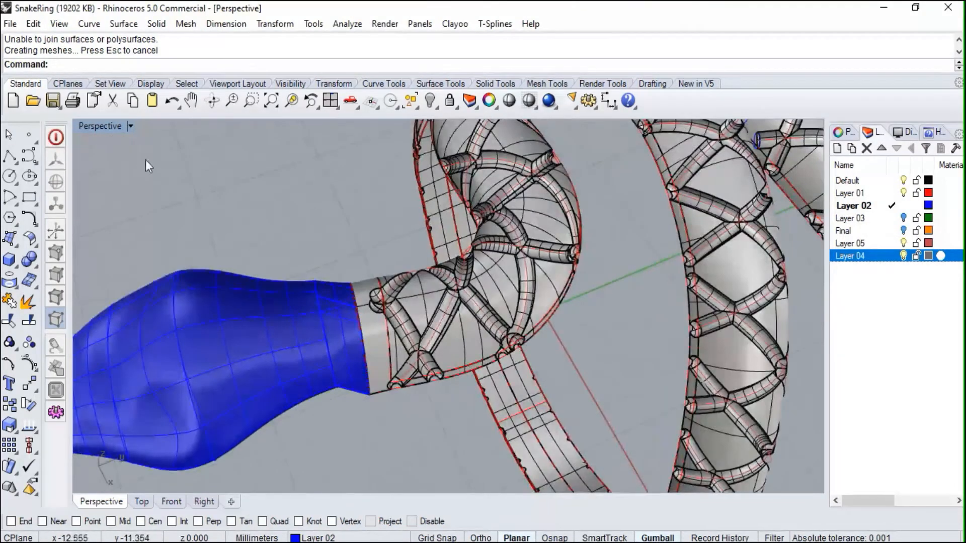
{"action": "left_click", "coordinate": [130, 128]}
{"action": "left_click", "coordinate": [187, 74]}
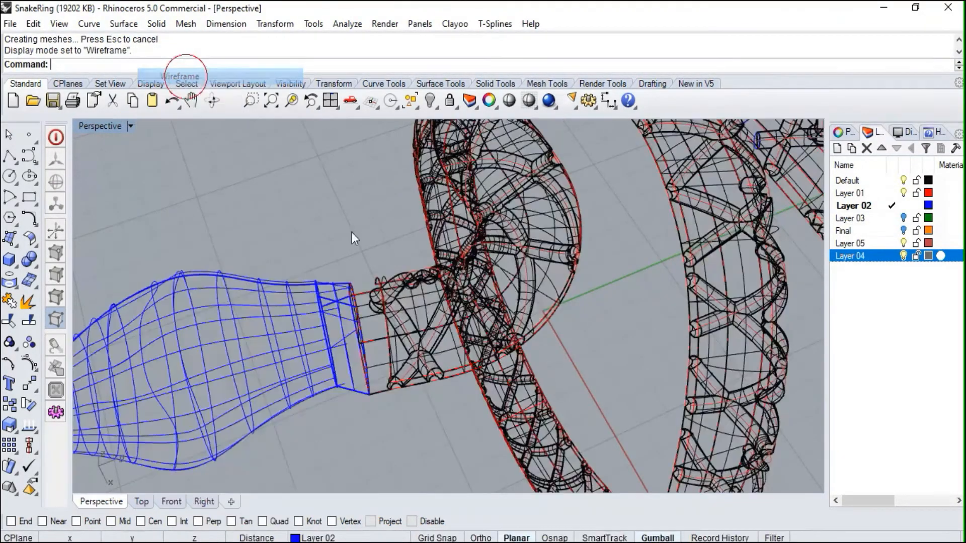
{"action": "scroll", "coordinate": [430, 272], "scroll_direction": "up", "scroll_amount": 8}
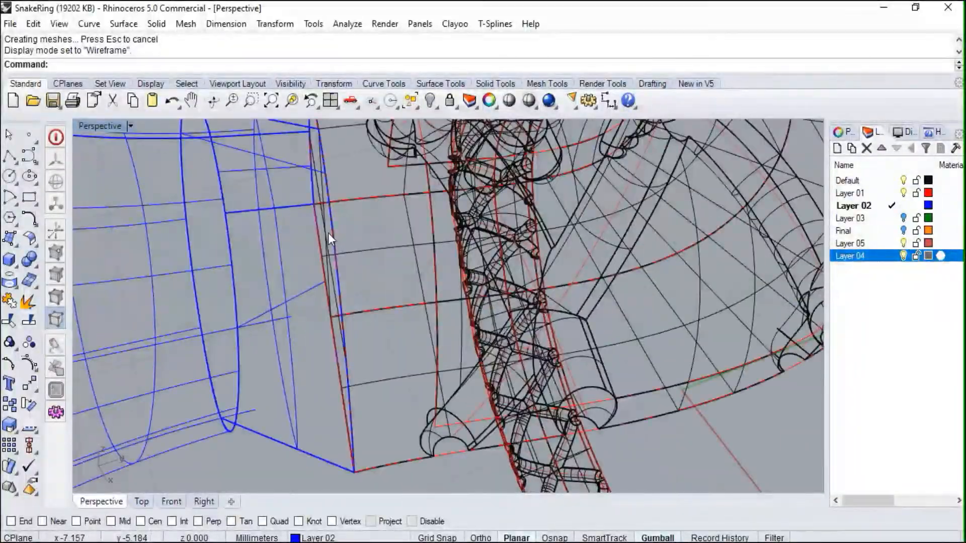
{"action": "left_click", "coordinate": [37, 269]}
{"action": "left_click", "coordinate": [128, 283]}
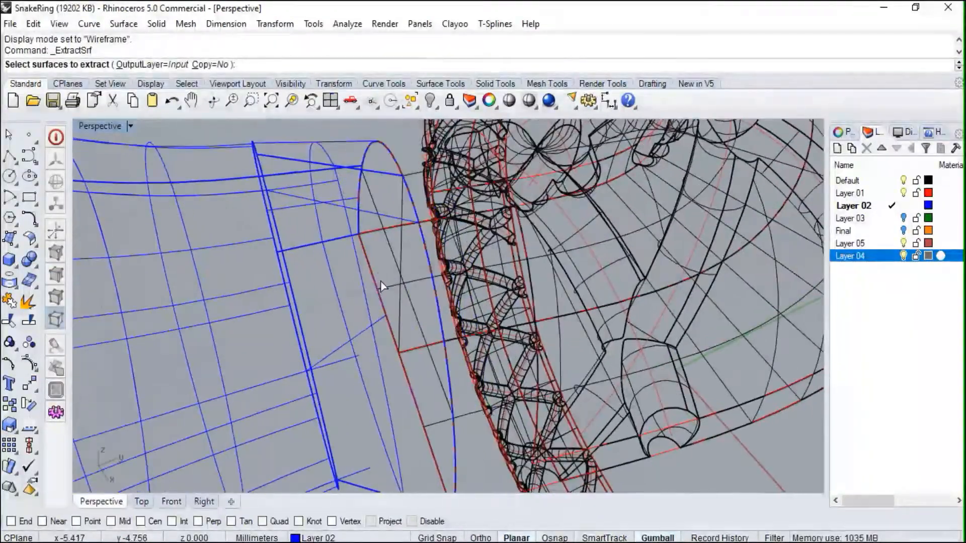
{"action": "left_click", "coordinate": [391, 266]}
{"action": "key", "text": "Return"}
{"action": "key", "text": "Delete"}
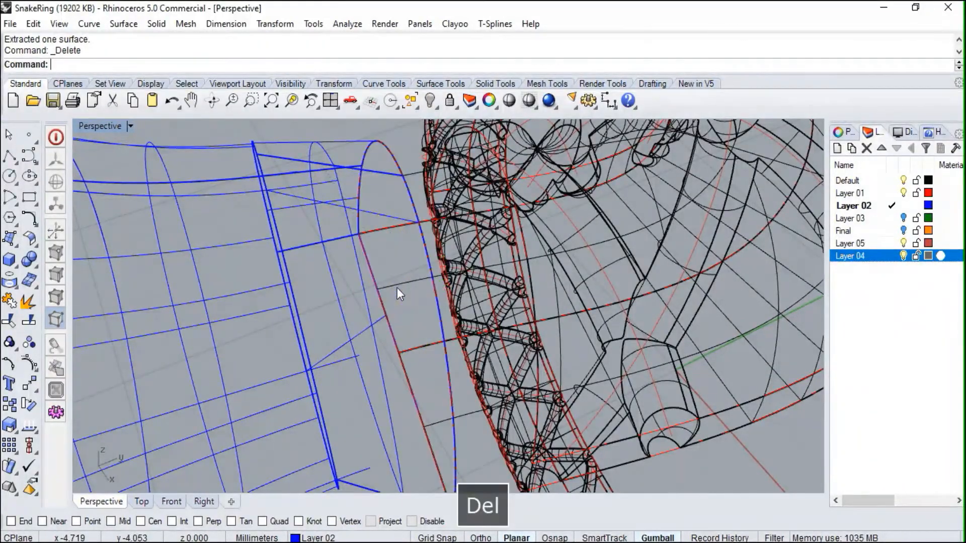
- Join the lofted neck piece, the head surface and the snake body
{"action": "scroll", "coordinate": [397, 288], "scroll_direction": "down", "scroll_amount": 5}
{"action": "left_click", "coordinate": [360, 311]}
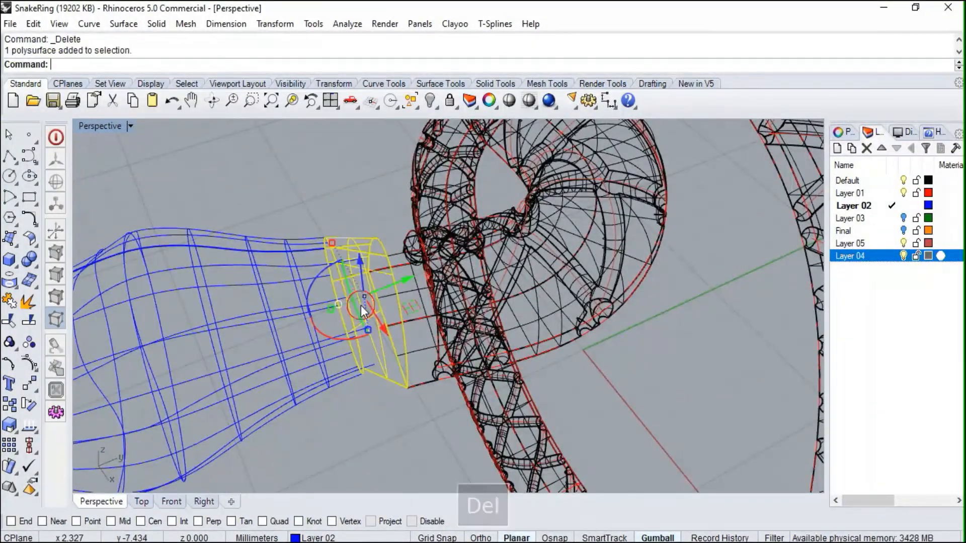
{"action": "left_click", "coordinate": [315, 355], "text": "shift"}
{"action": "left_click", "coordinate": [422, 351], "text": "shift"}
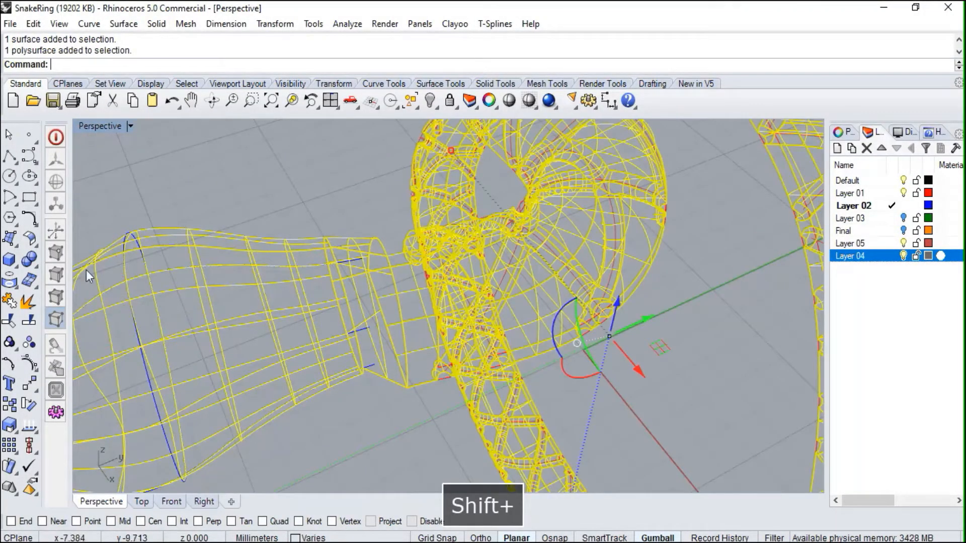
{"action": "left_click", "coordinate": [9, 301]}
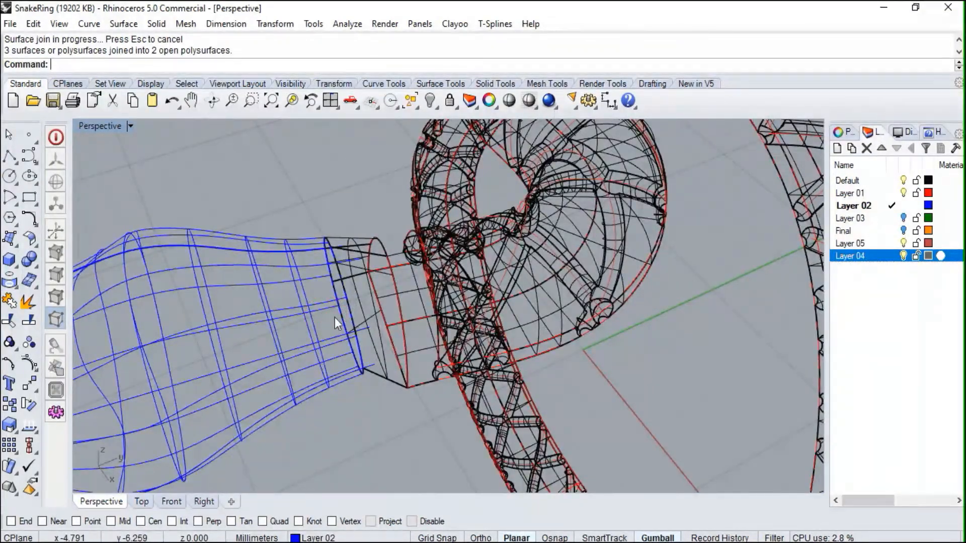
- Select the head surface in the Top view and change it to the Default layer
{"action": "double_click", "coordinate": [99, 126]}
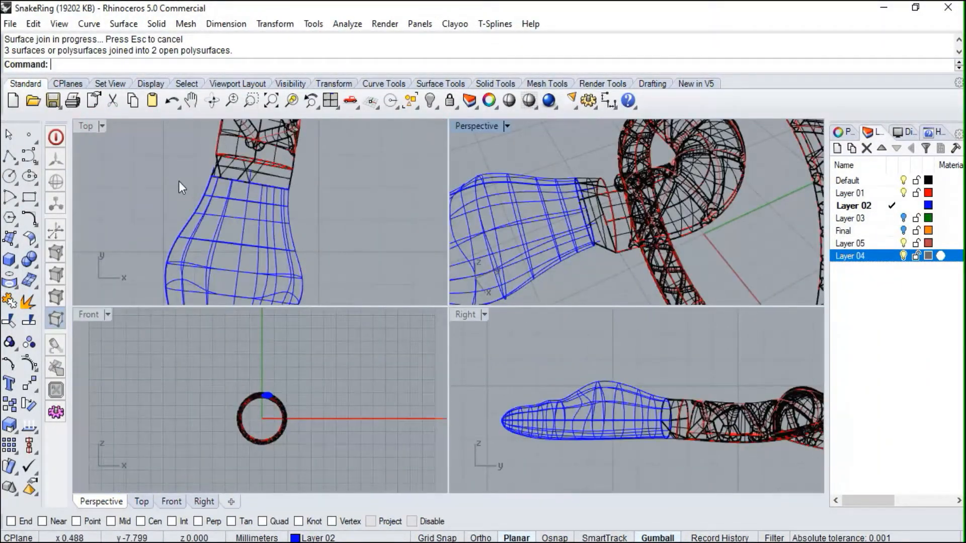
{"action": "right_click_drag", "start_coordinate": [211, 179], "coordinate": [245, 247]}
{"action": "left_click", "coordinate": [234, 279]}
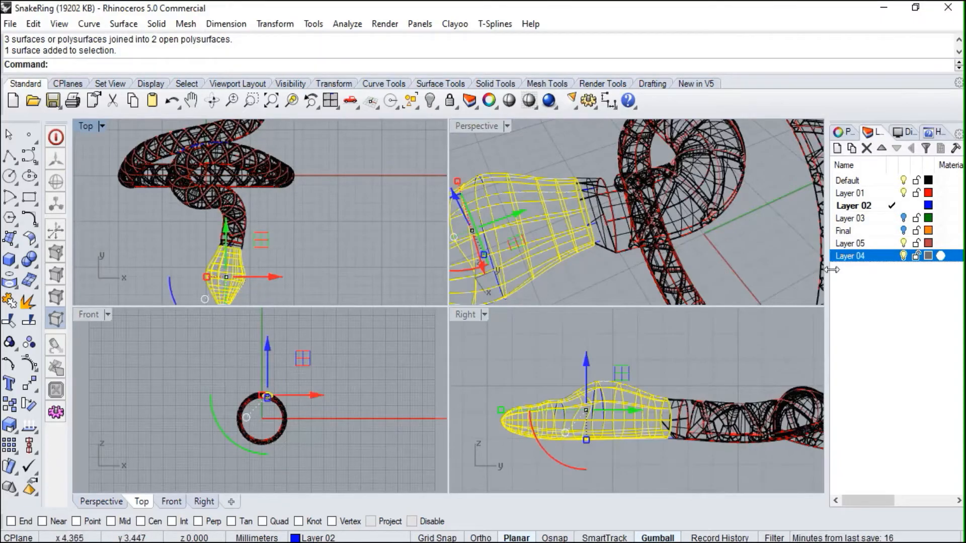
{"action": "left_click", "coordinate": [474, 109]}
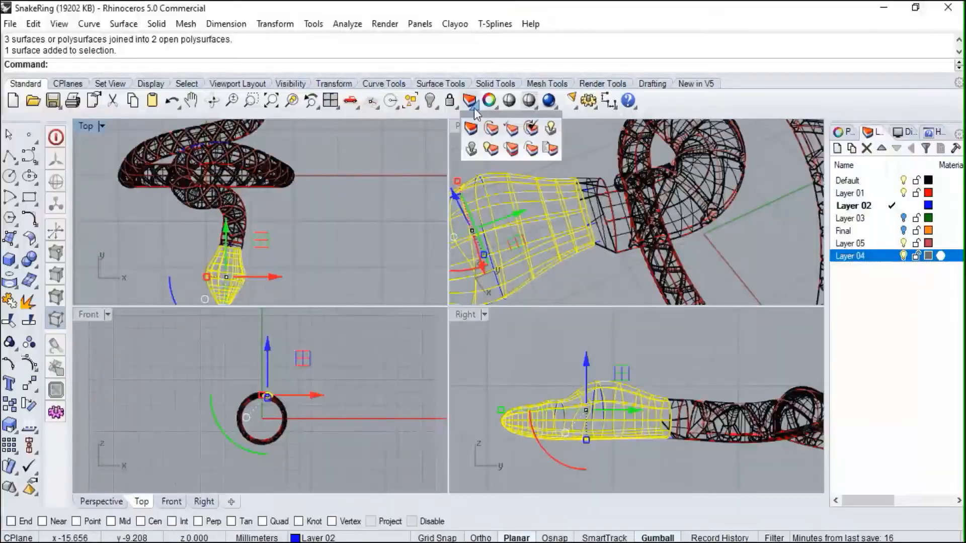
{"action": "left_click", "coordinate": [493, 132]}
{"action": "double_click", "coordinate": [639, 208]}
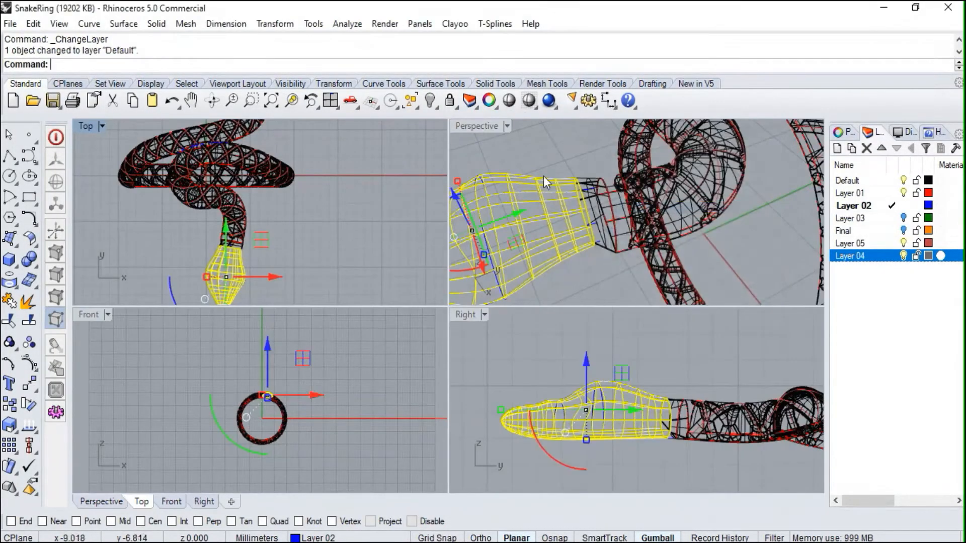
- Deselect the head, maximize the Perspective view and set its display mode to Rendered
{"action": "left_click", "coordinate": [544, 156]}
{"action": "double_click", "coordinate": [486, 123]}
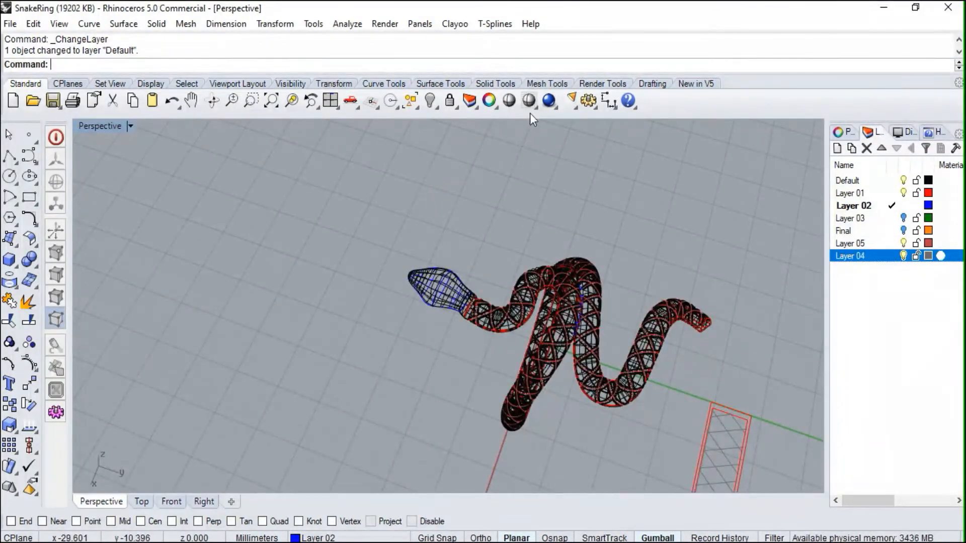
{"action": "left_click", "coordinate": [529, 101]}
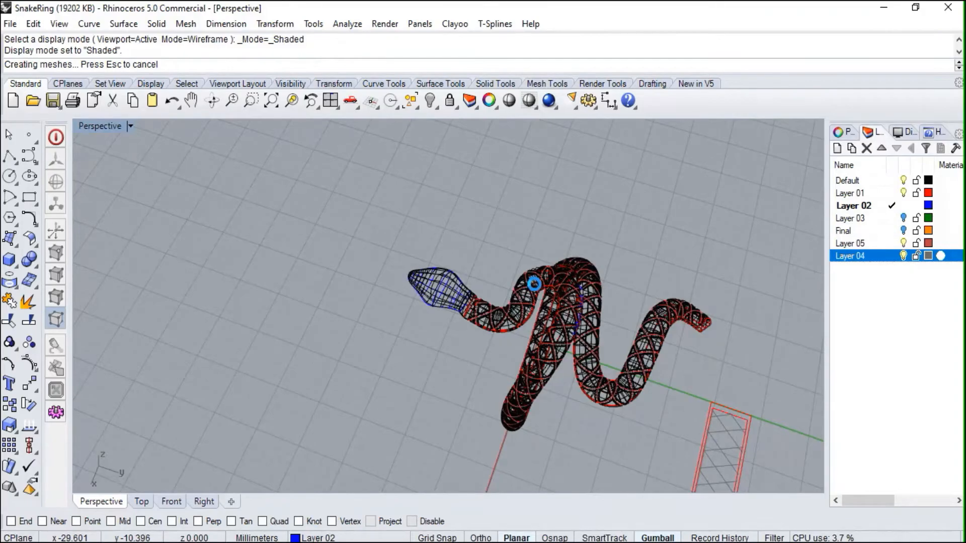
{"action": "left_click", "coordinate": [129, 127]}
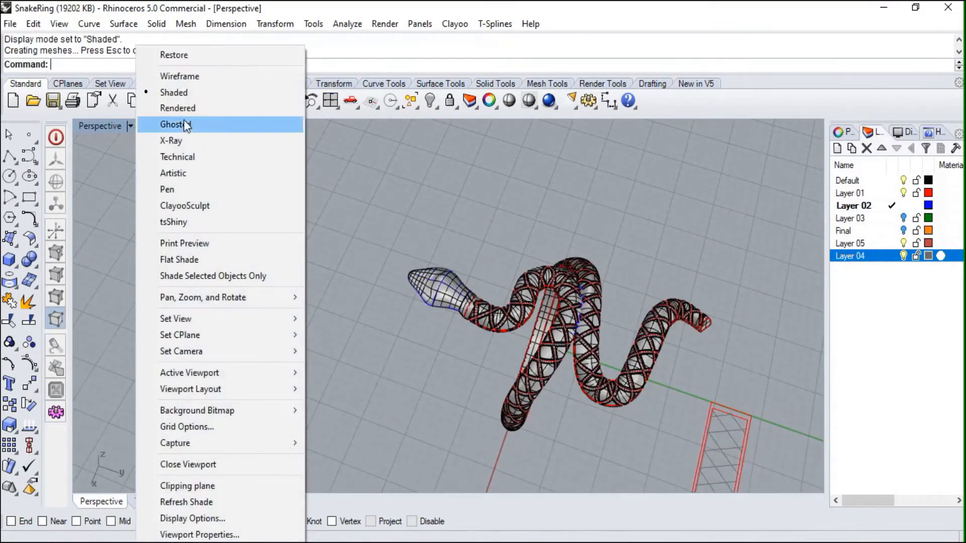
{"action": "left_click", "coordinate": [186, 108]}
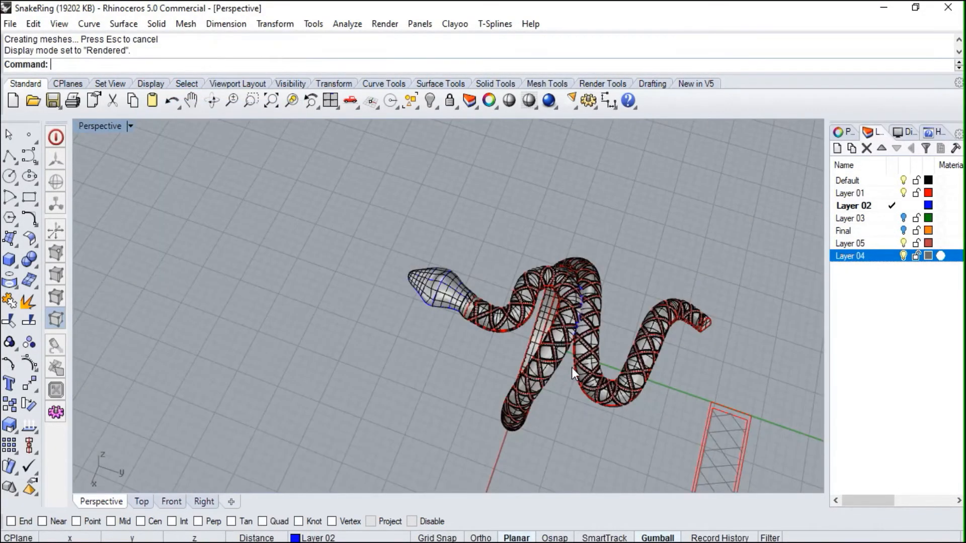
- Examine the assembled snake ring, with its head, neck and latticed body, from several angles
{"action": "right_click_drag", "start_coordinate": [564, 369], "coordinate": [157, 255]}
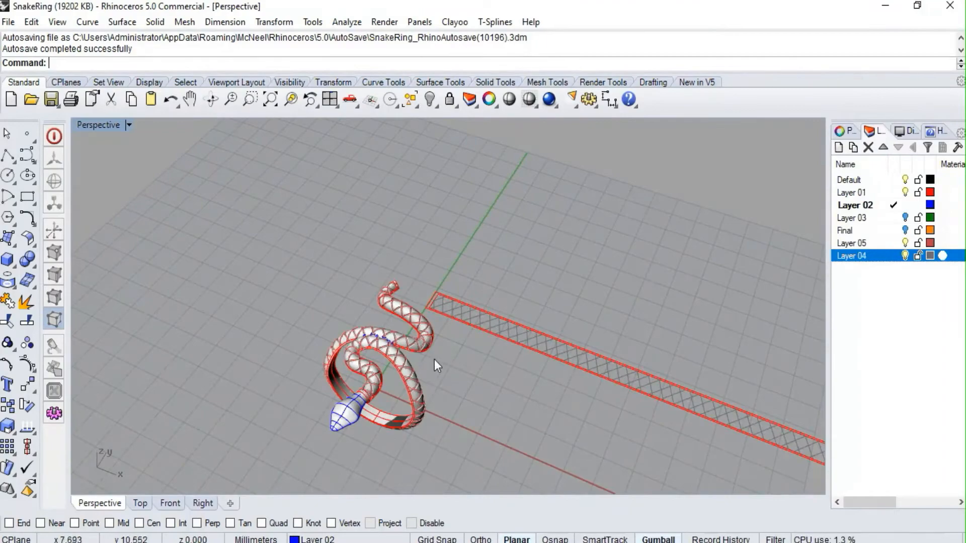
{"action": "scroll", "coordinate": [423, 360], "scroll_direction": "up", "scroll_amount": 5}
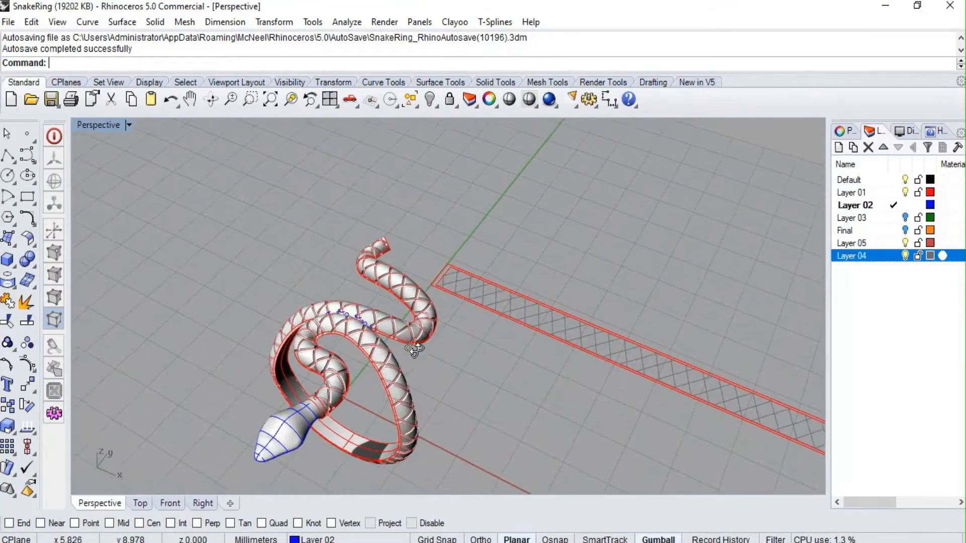
{"action": "mouse_move", "coordinate": [413, 330]}
{"action": "right_mouse_down"}
{"action": "mouse_move", "coordinate": [393, 353]}
{"action": "mouse_move", "coordinate": [403, 315]}
{"action": "right_mouse_up"}
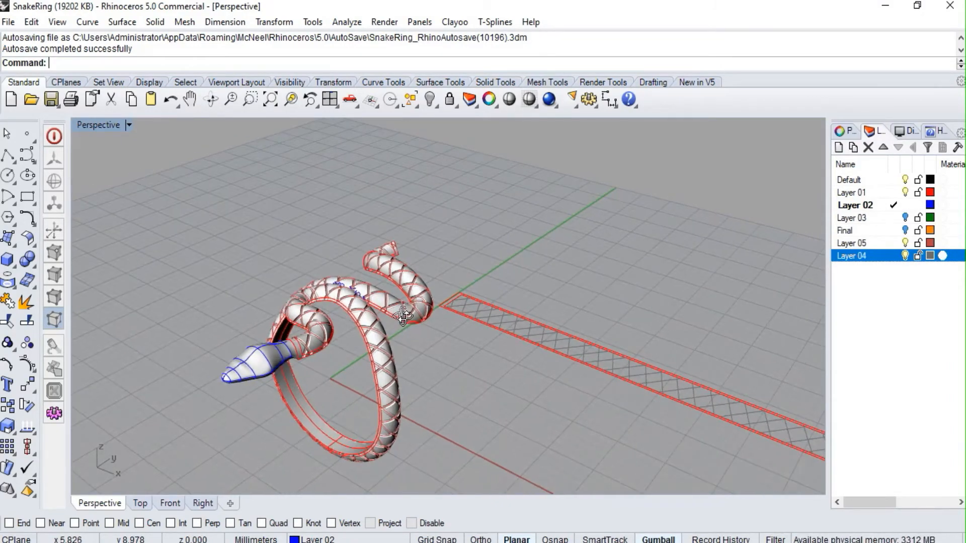
{"action": "right_click_drag", "start_coordinate": [403, 315], "coordinate": [395, 320]}
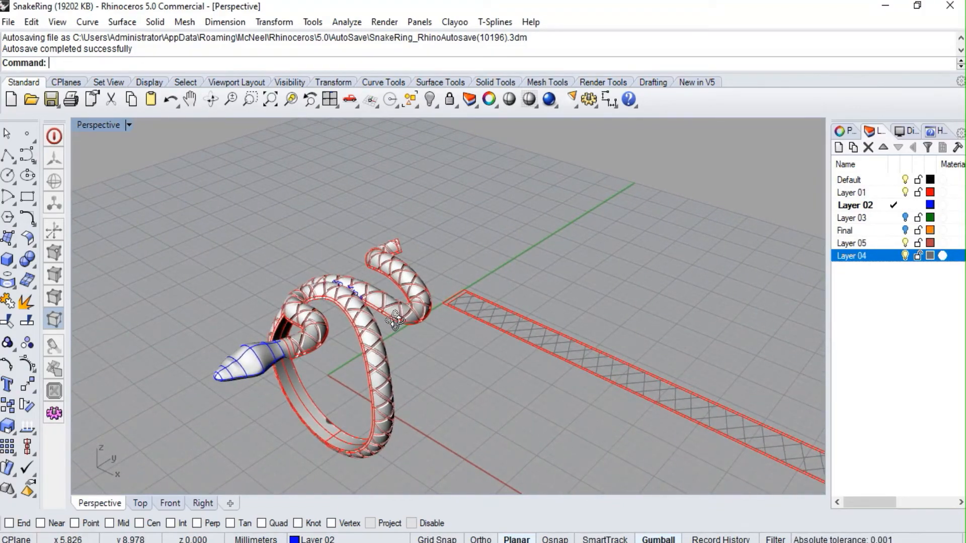
{"action": "right_click_drag", "start_coordinate": [395, 320], "coordinate": [395, 321]}
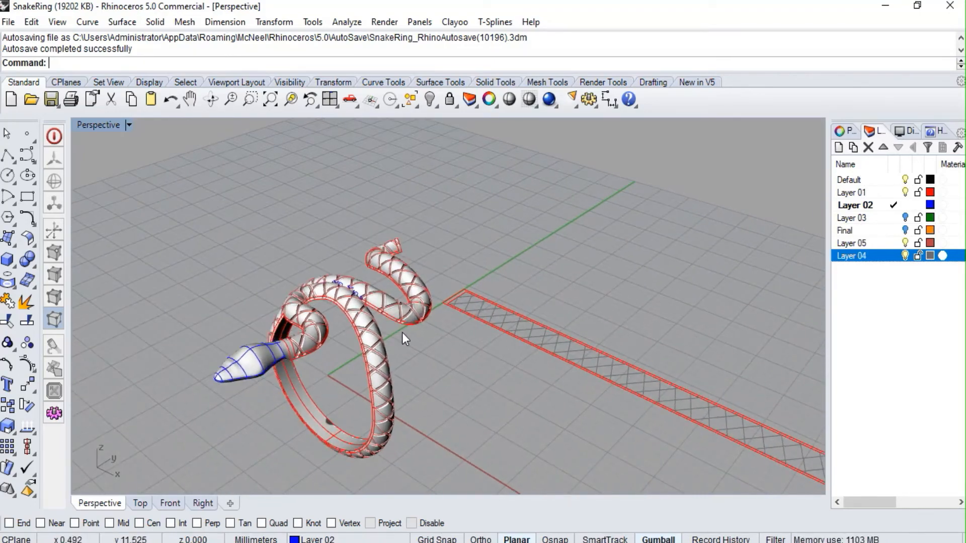
{"action": "right_click_drag", "start_coordinate": [414, 328], "coordinate": [414, 373]}
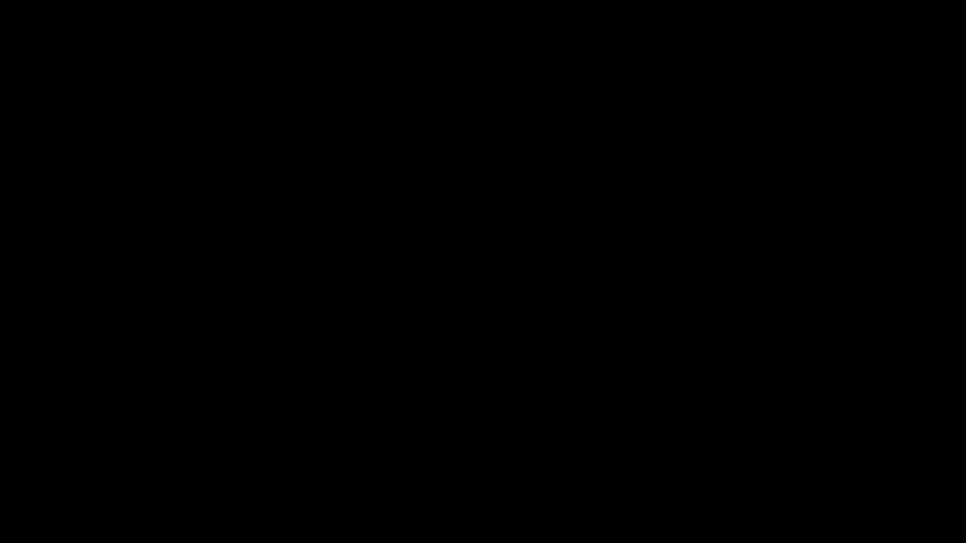